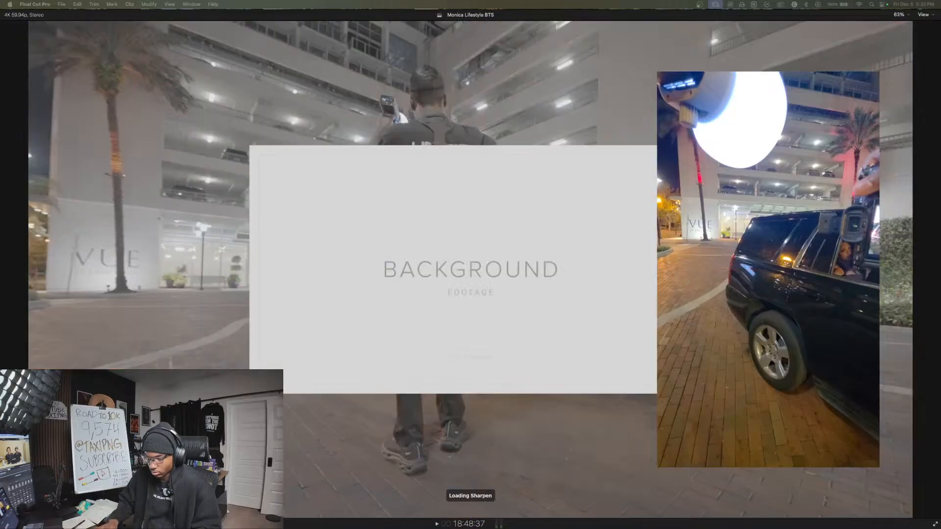
- Play through the behind-the-scenes edit in the full-screen viewer to about 19:12 and leave the full-screen view
key("space")
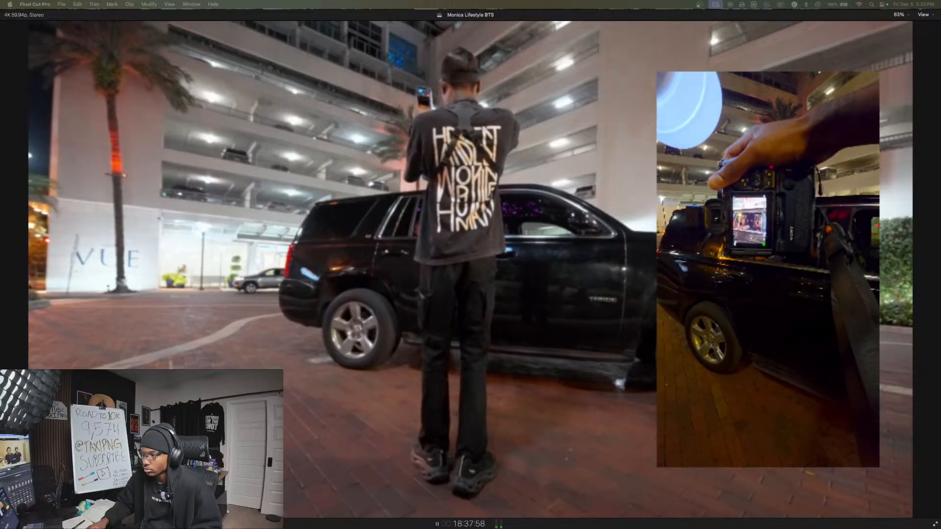
key("space")
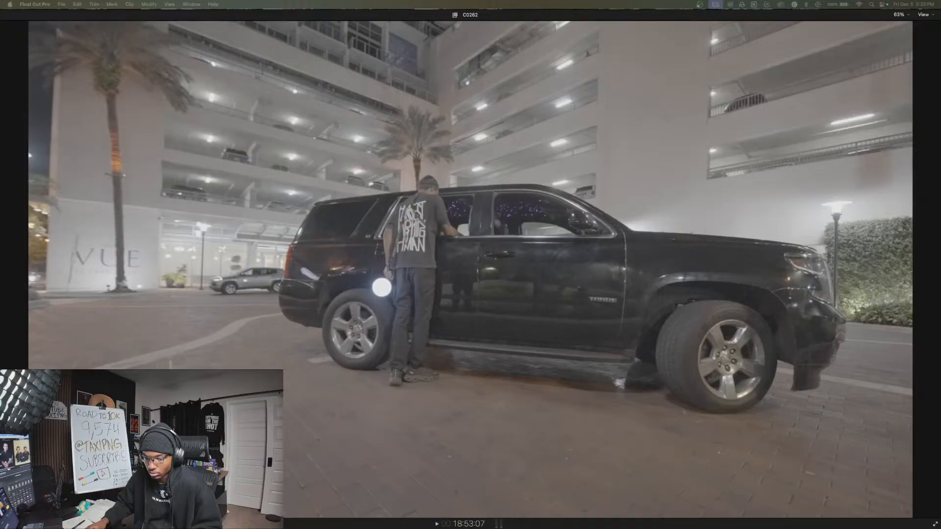
key("space")
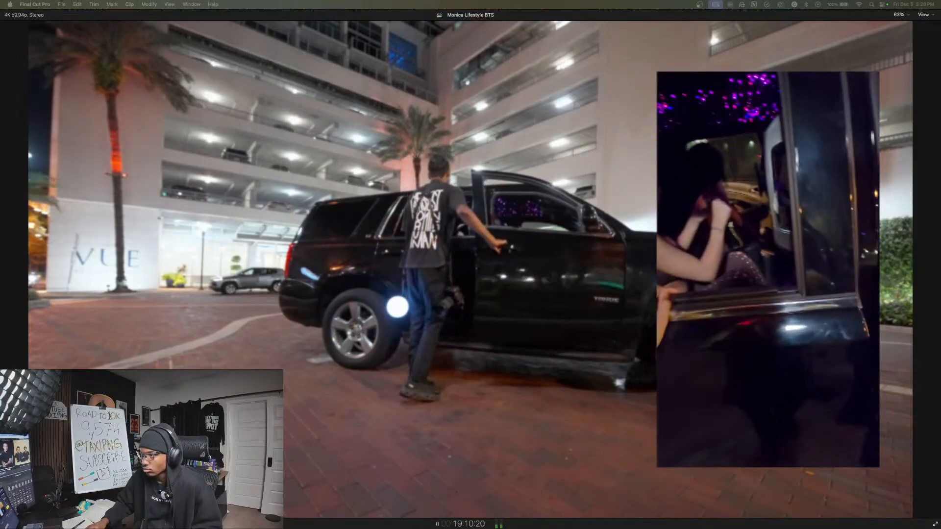
key("space")
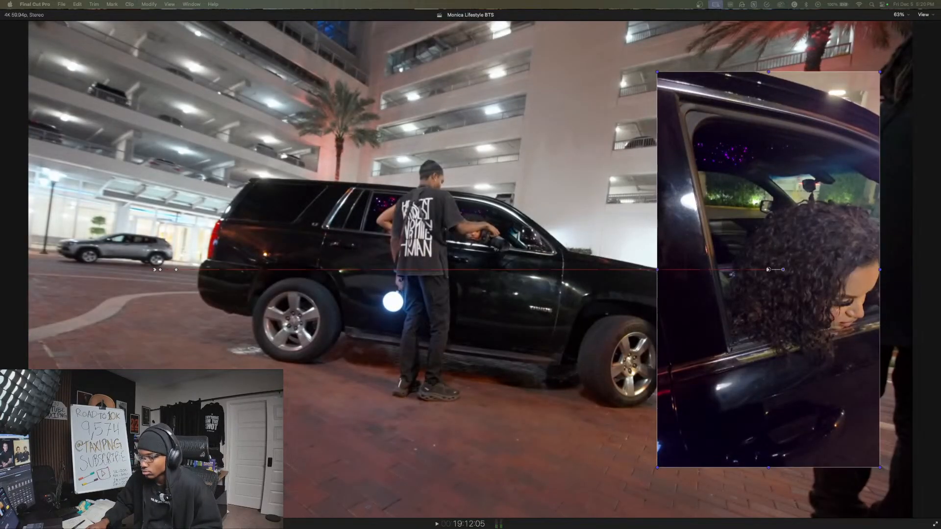
key("shift+t")
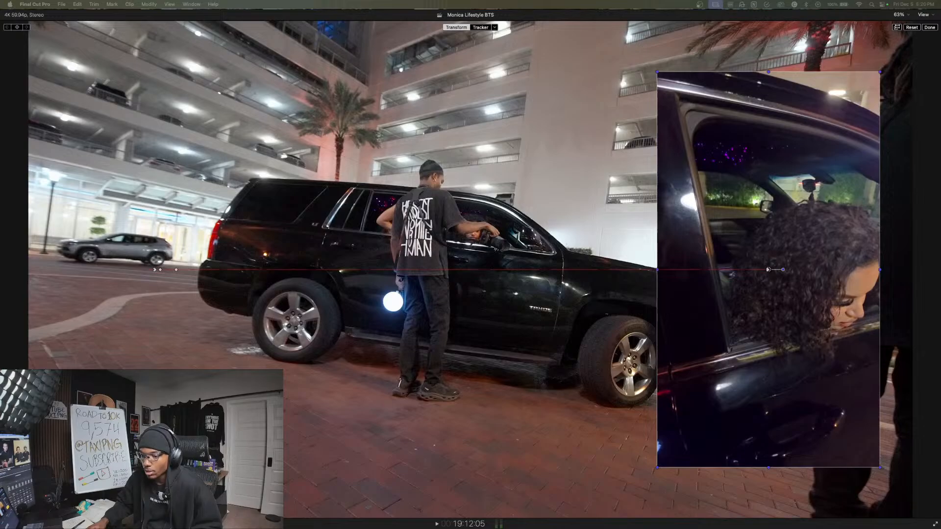
key("Escape")
- Enlarge the editing window to fill the display and give the viewer more room beside the browser and above the timeline
left_click_drag(541, 132, 398, 64)
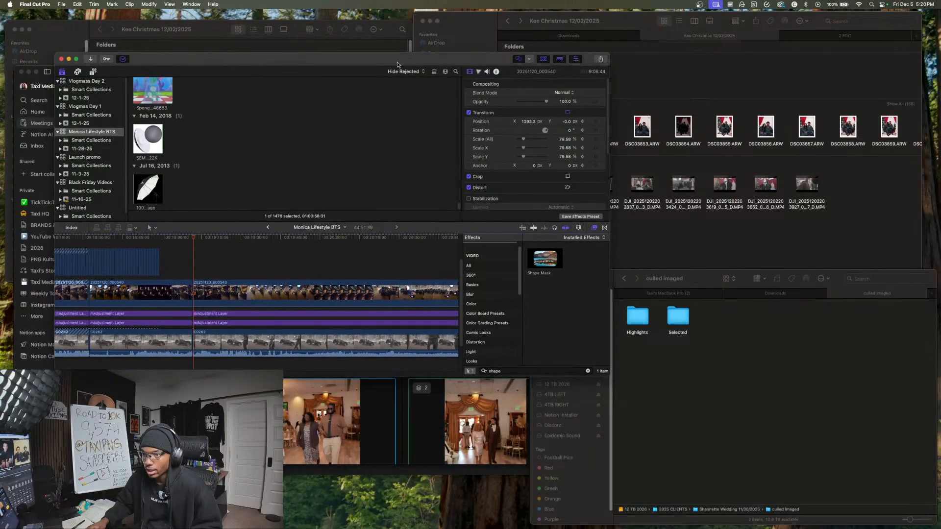
left_click_drag(611, 375, 886, 474)
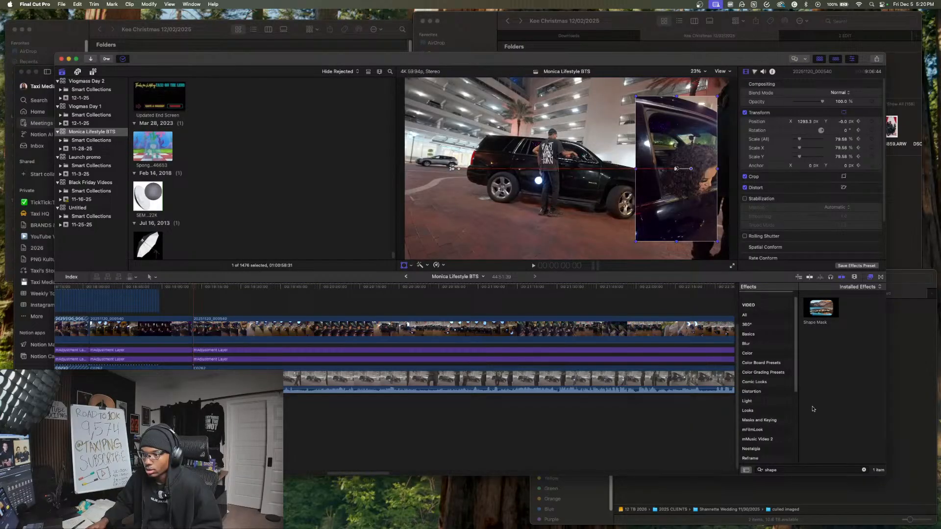
left_click_drag(886, 474, 933, 525)
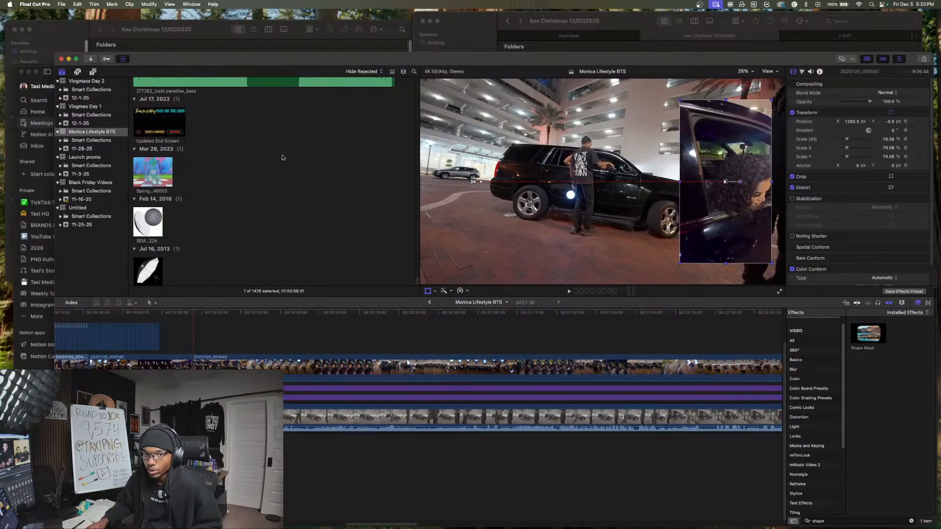
left_click_drag(57, 52, 15, 18)
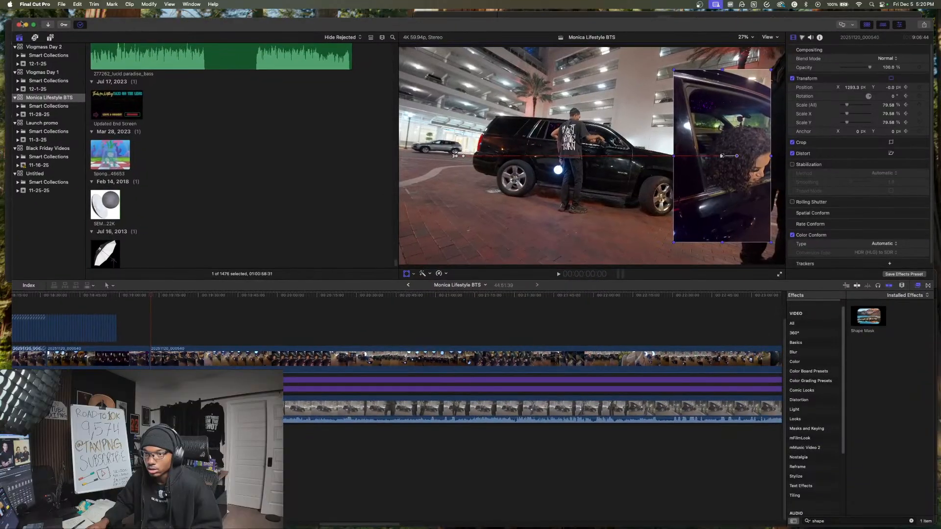
left_click_drag(440, 280, 440, 304)
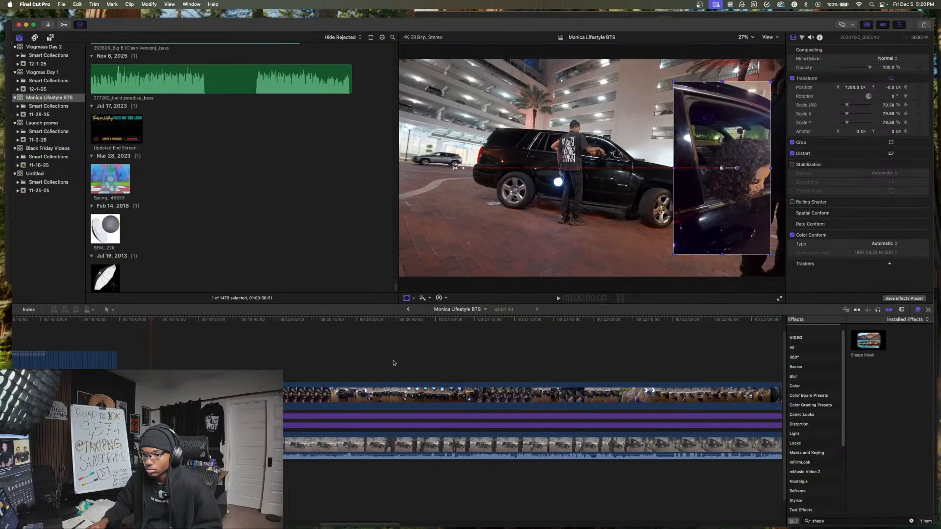
left_click(360, 365)
left_click_drag(397, 260, 347, 258)
- Review the car footage to find where the photo slideshow should start, parking the playhead at 19:41:45
key("space")
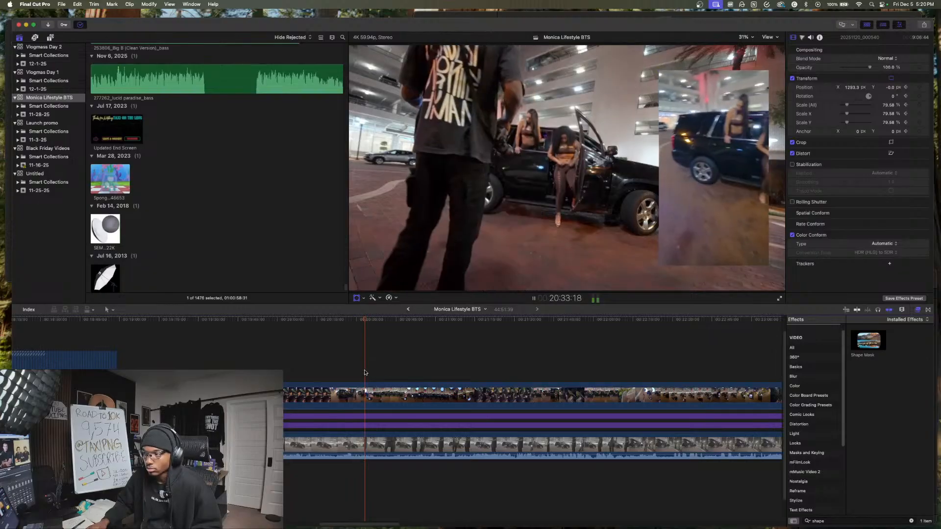
left_click(178, 367)
scroll(422, 381, "left", 5)
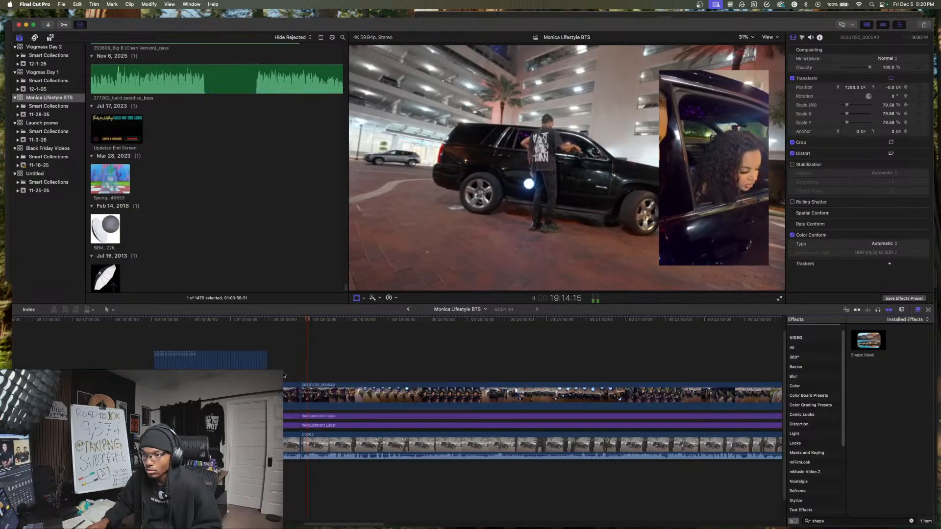
scroll(423, 381, "right", 2)
key("space")
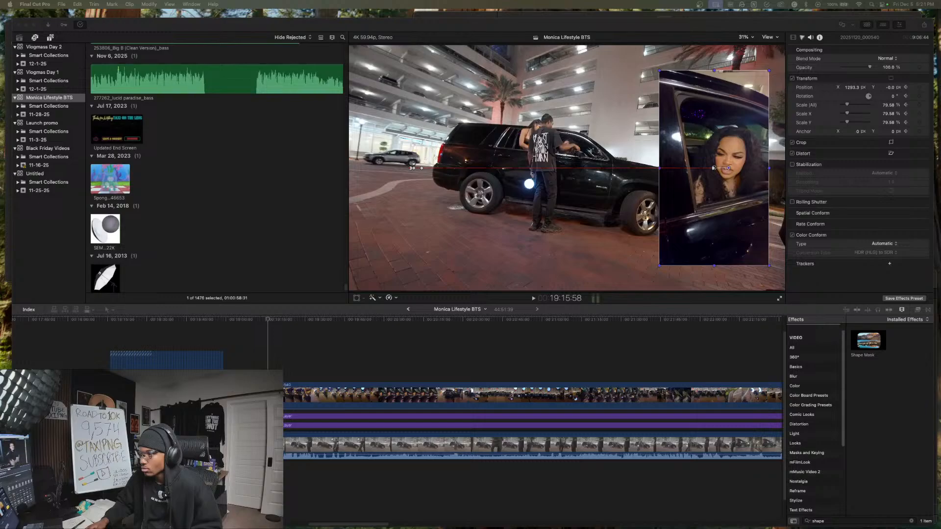
left_click(364, 363)
left_click(333, 363)
key("space")
key("space")
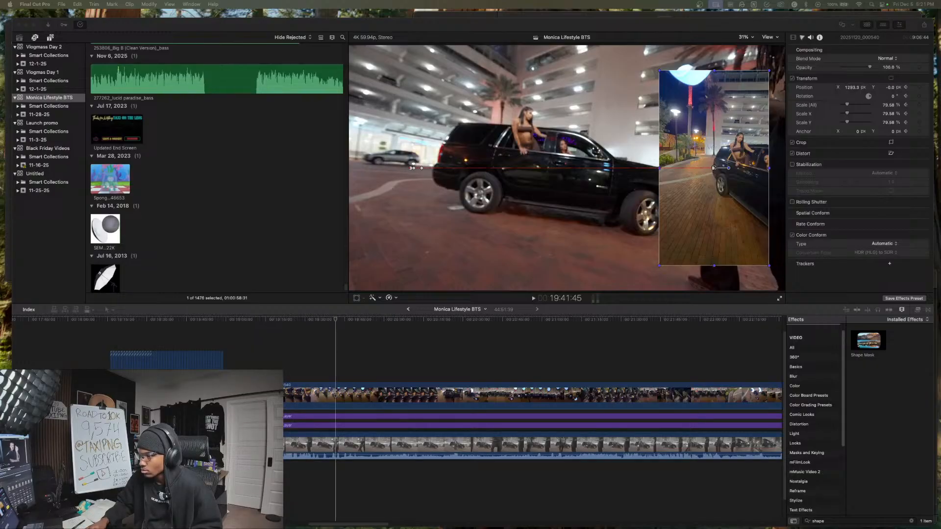
- Add the 33 photos at 30 frames each and connect them above the footage starting at 19:41:45
left_click_drag(940, 323, 718, 328)
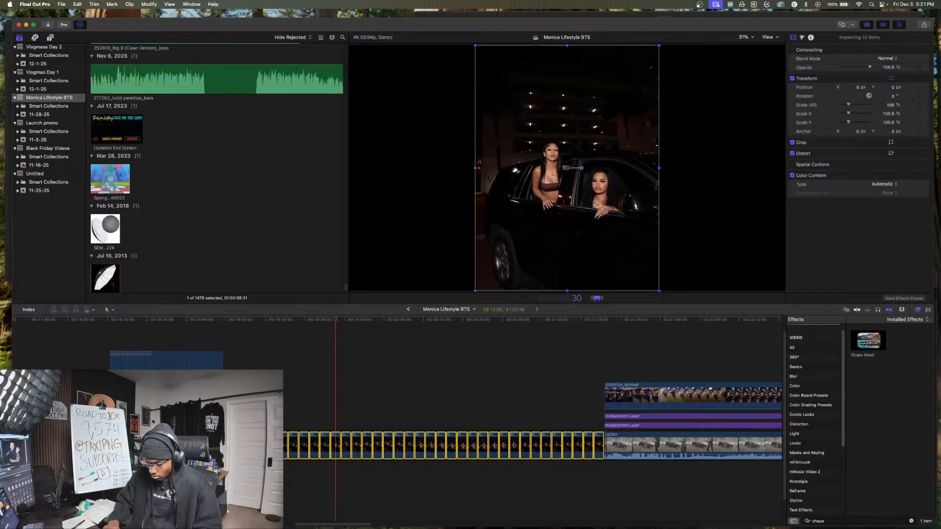
key("super+z")
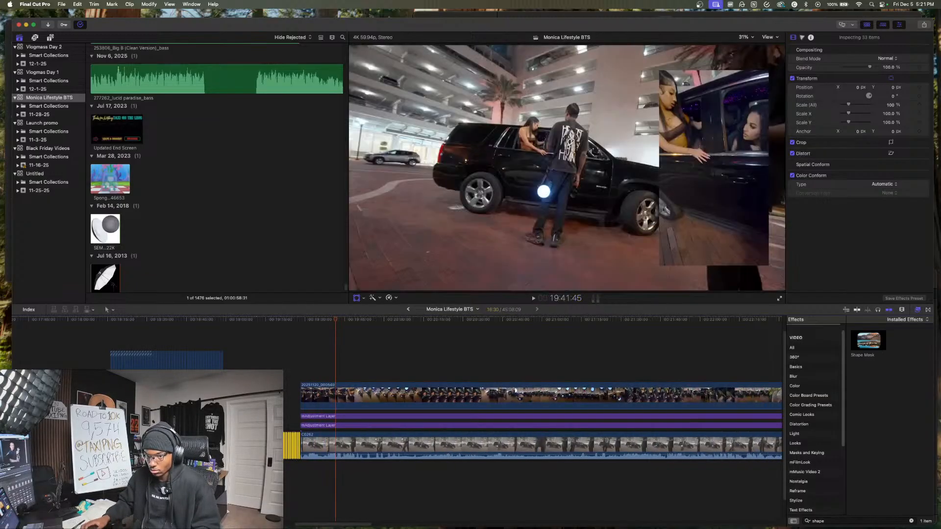
left_click_drag(309, 379, 392, 375)
- Scale all 33 photos to 72% and move them to the left side of the frame, at about X -1252 px
left_click(345, 338)
left_click(356, 338)
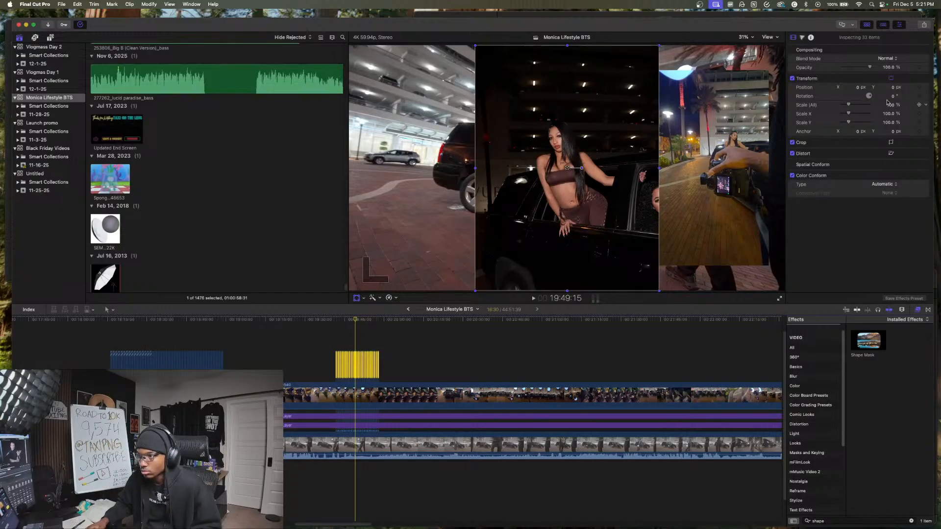
left_click_drag(891, 107, 891, 106)
left_click_drag(572, 172, 429, 170)
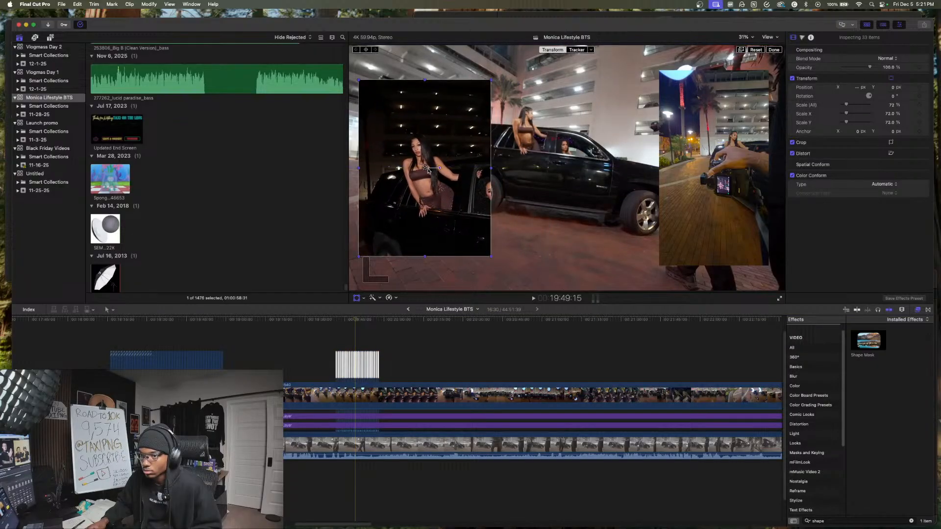
left_click(370, 342)
left_click(359, 340)
key("space")
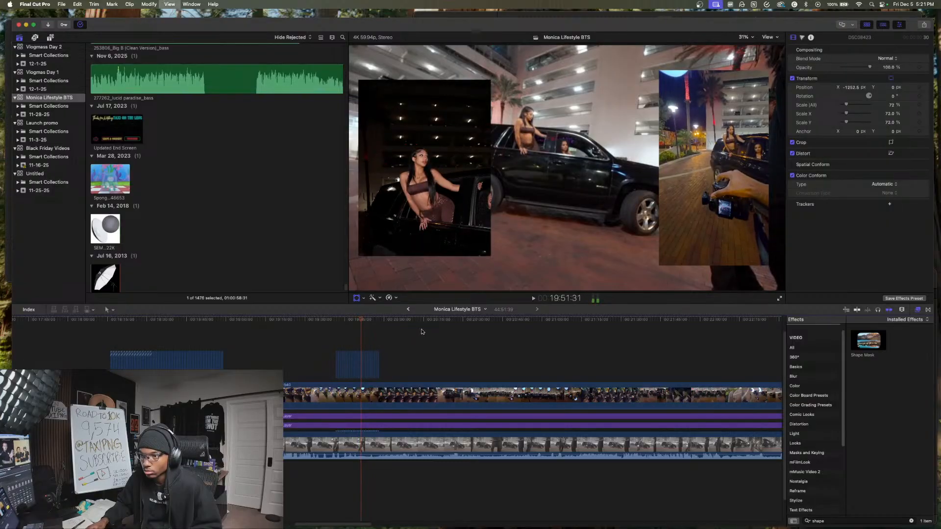
key("space")
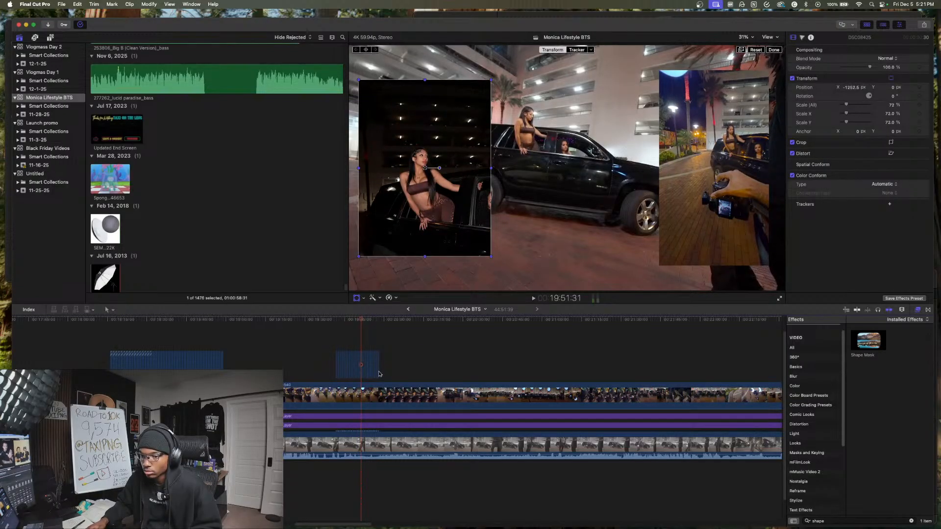
- Try the photo slideshow with the vertical phone clip disabled, playing it from the first photo
left_click(368, 394)
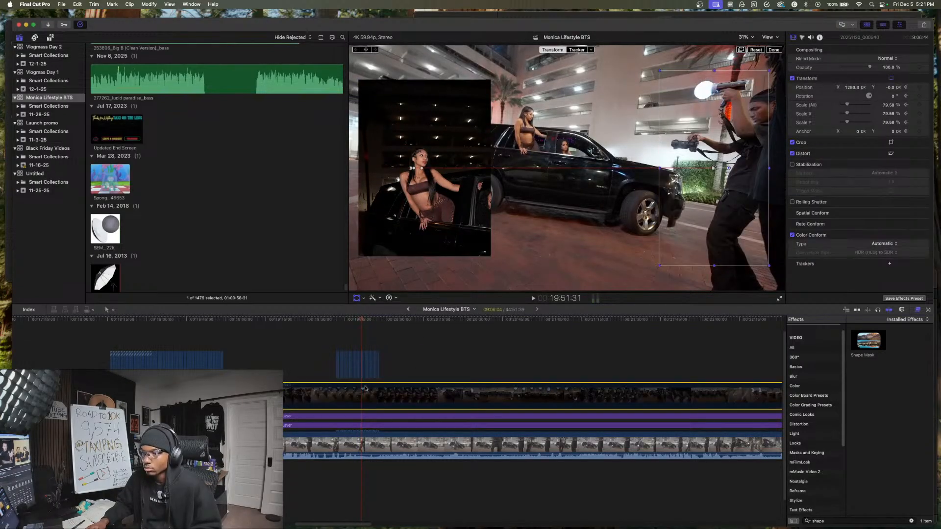
left_click(334, 343)
key("space")
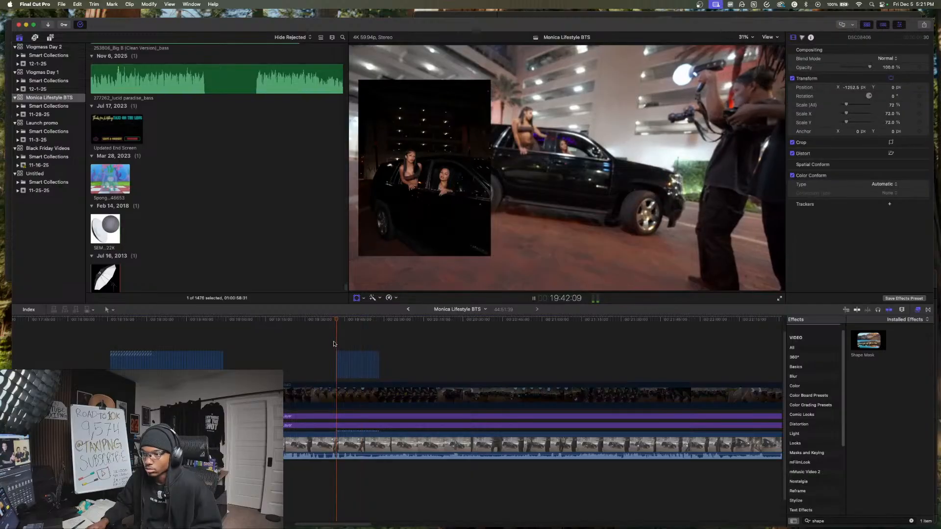
key("space")
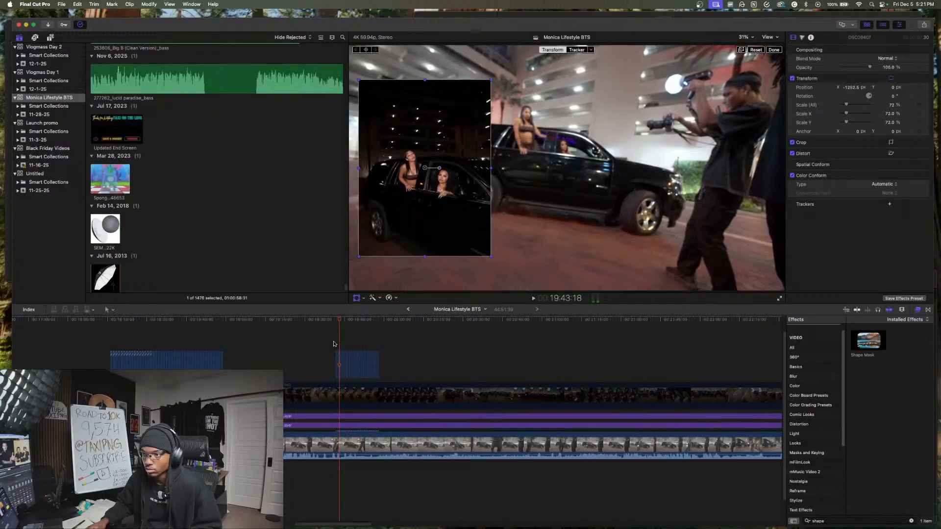
key("space")
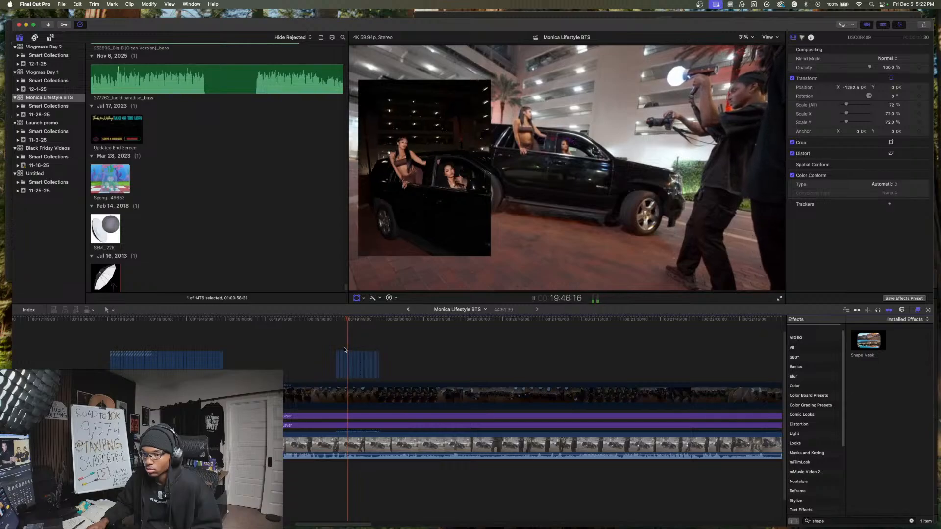
key("space")
left_click(339, 347)
left_click(346, 399)
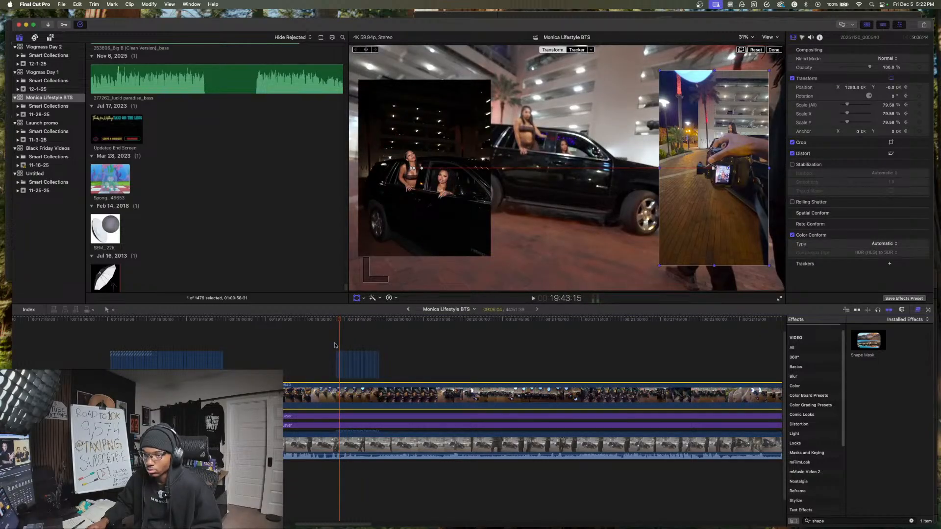
- Move the vertical phone clip to the left side of the frame at 19:34:01, about X -1261 px, and play the result
left_click(360, 344)
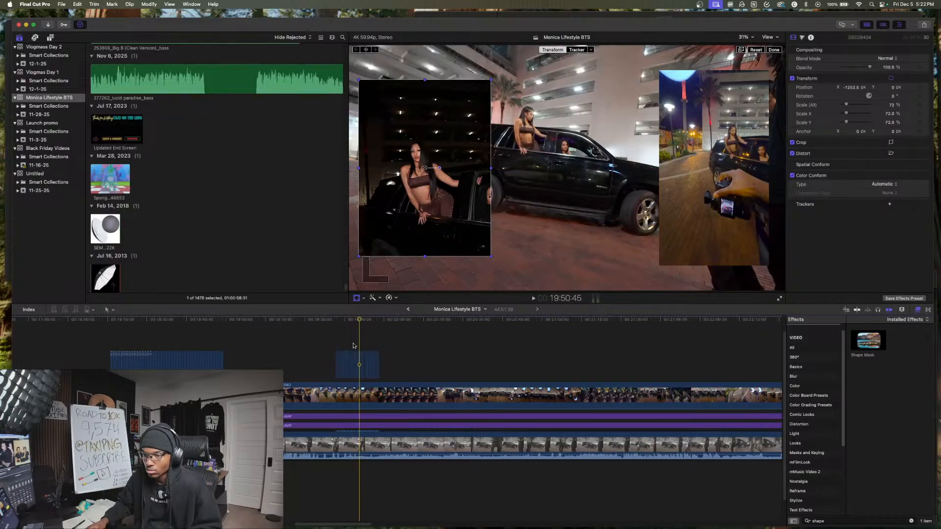
left_click(353, 400)
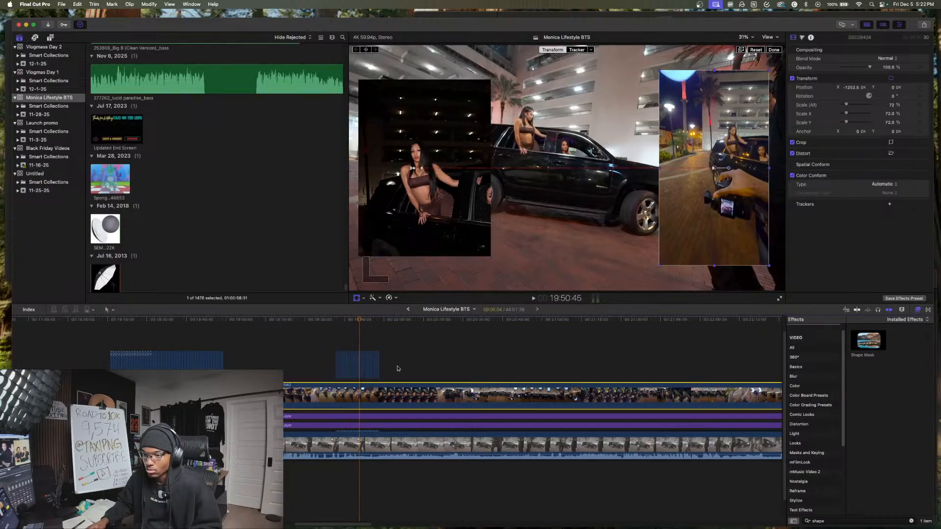
left_click(336, 347)
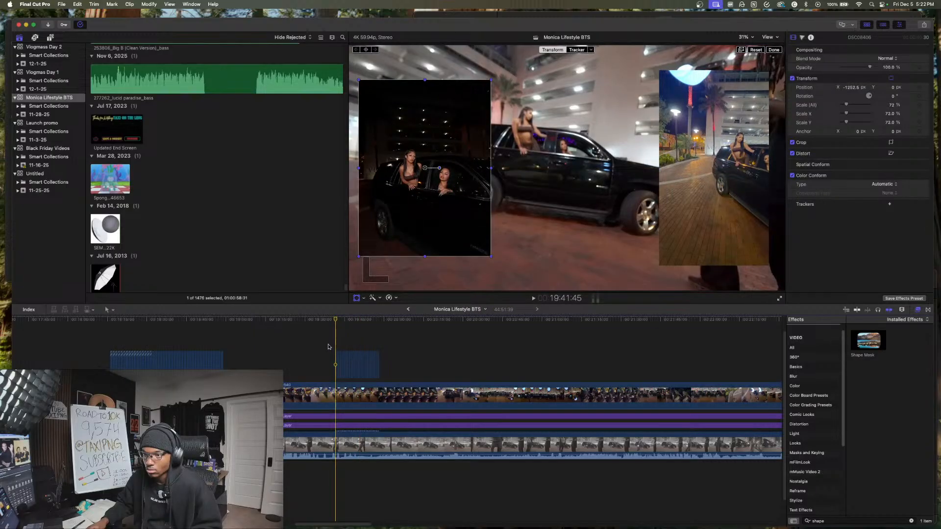
left_click(316, 349)
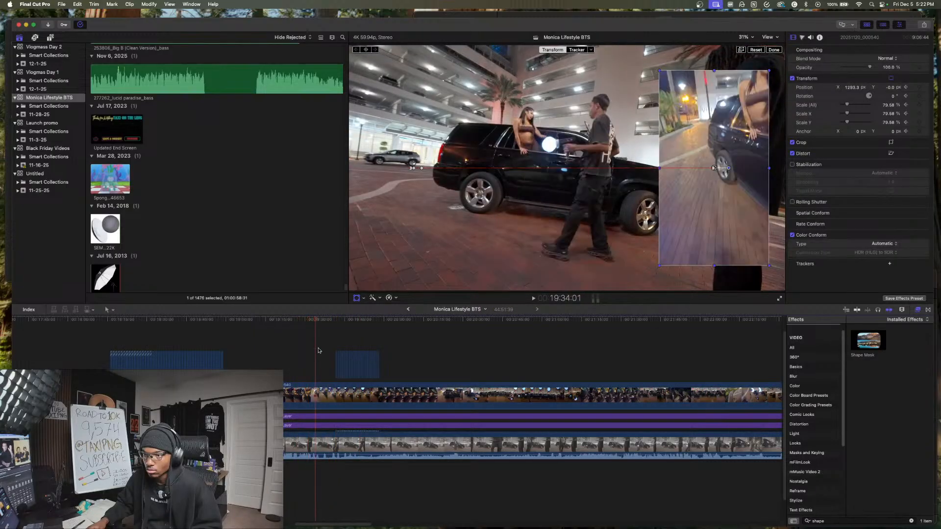
left_click_drag(714, 169, 425, 171)
key("space")
key("space")
key("space")
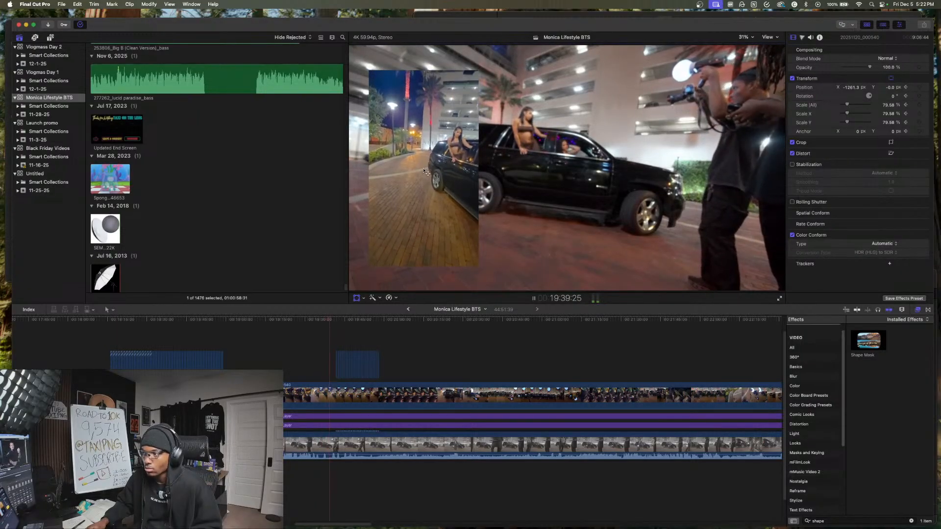
key("space")
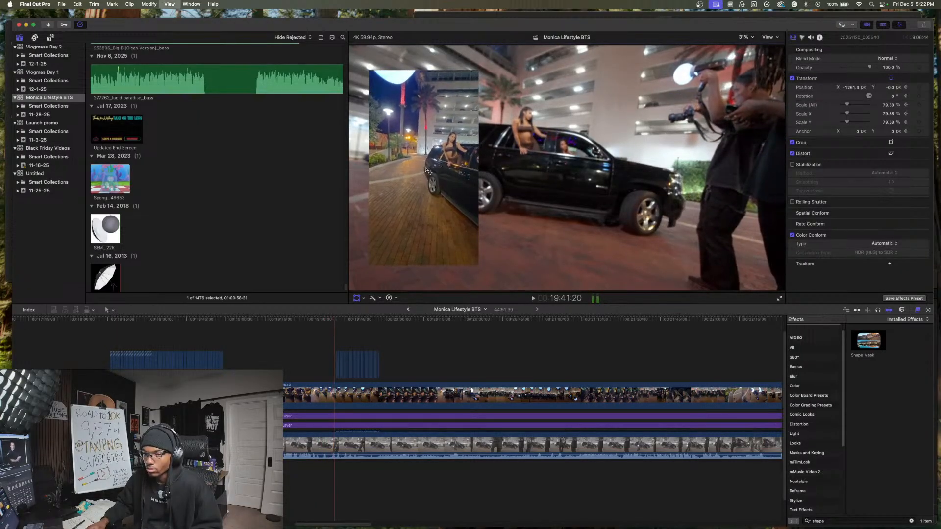
- At 19:42:03, scale the vertical phone clip to 61.63% and move it right of centre to X 573.1 px, Y -331.0 px
key("space")
key("space")
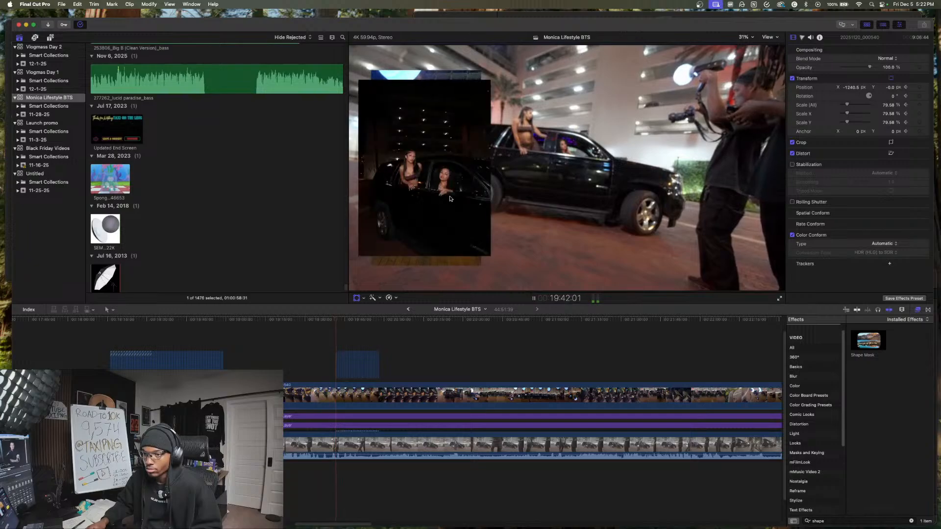
left_click(354, 389)
left_click_drag(481, 266, 468, 243)
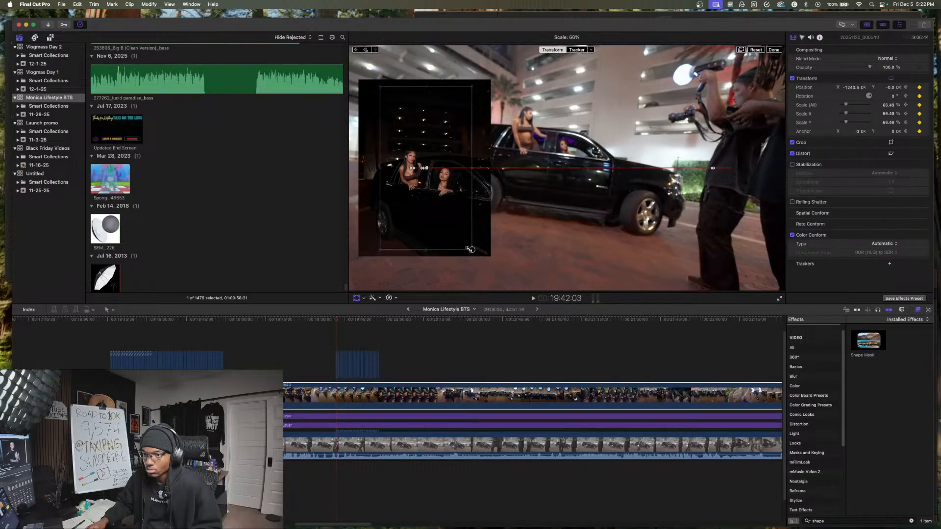
left_click_drag(412, 187, 618, 227)
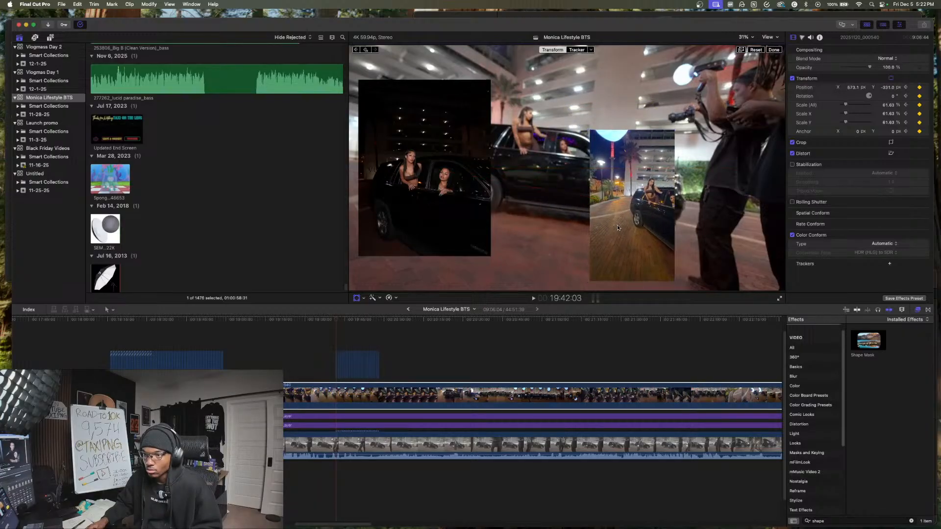
key("space")
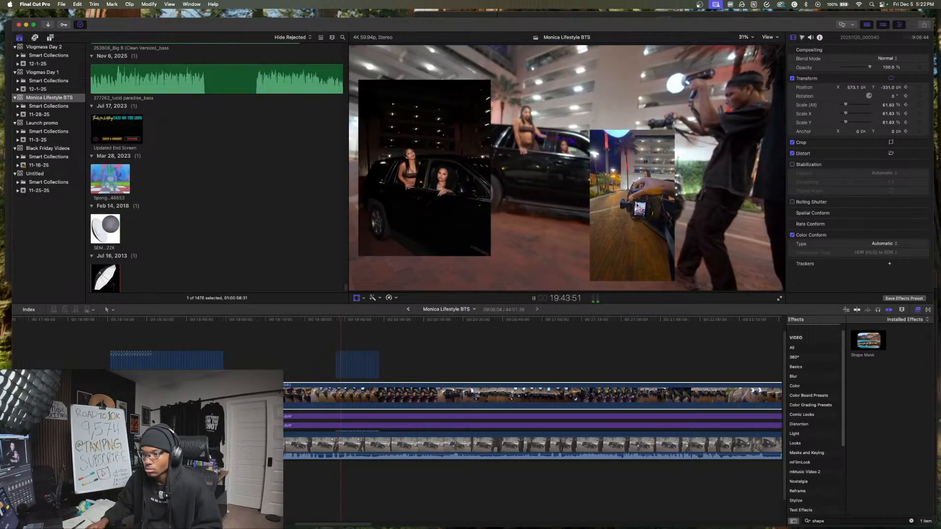
- Raise the vertical phone clip right of centre to X 493.1 px, Y 102.7 px and play on to 19:56:10
left_click_drag(637, 206, 610, 206)
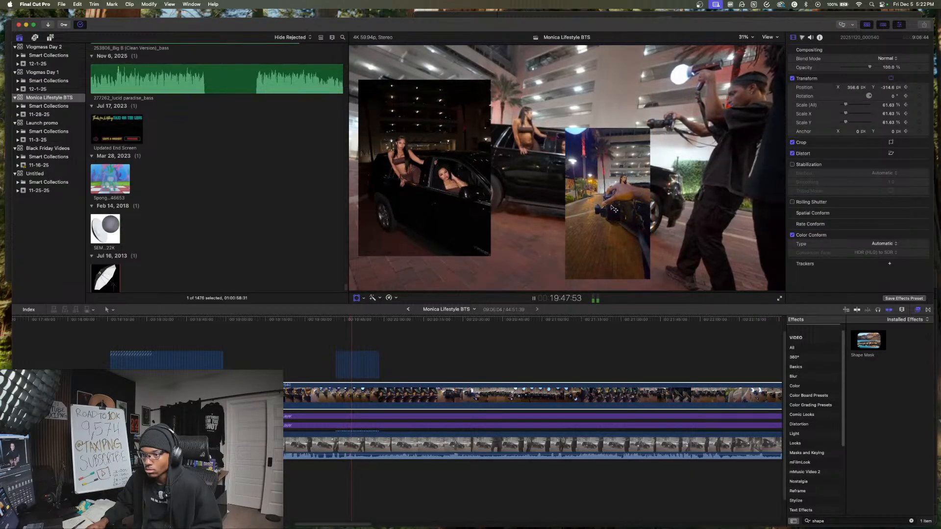
left_click_drag(612, 208, 625, 186)
key("space")
key("space")
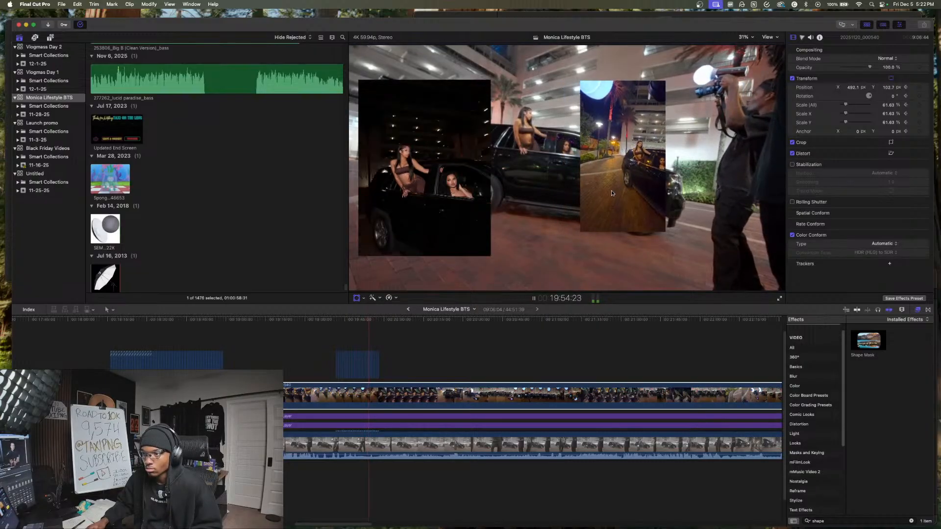
key("space")
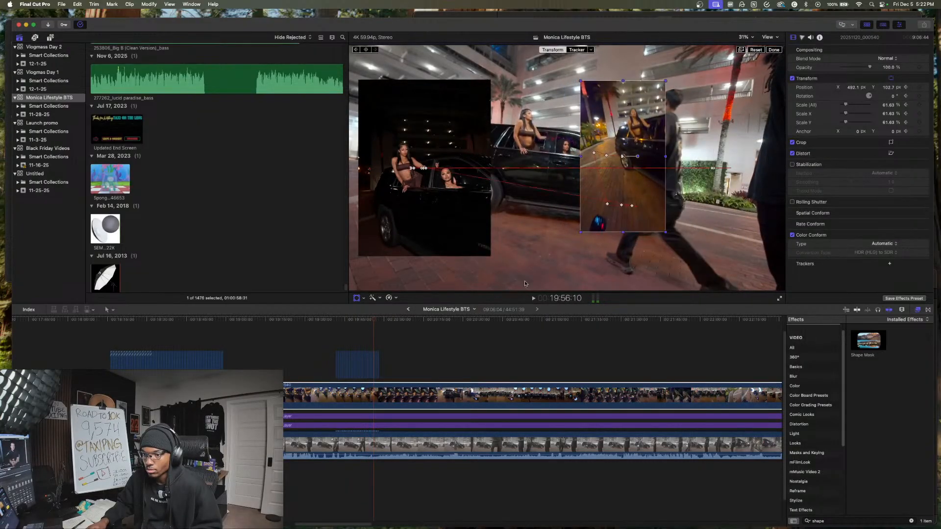
- Move the vertical phone clip to the right side of the frame at about X 1310 px and enlarge it to 73.31%
left_click_drag(592, 203, 714, 200)
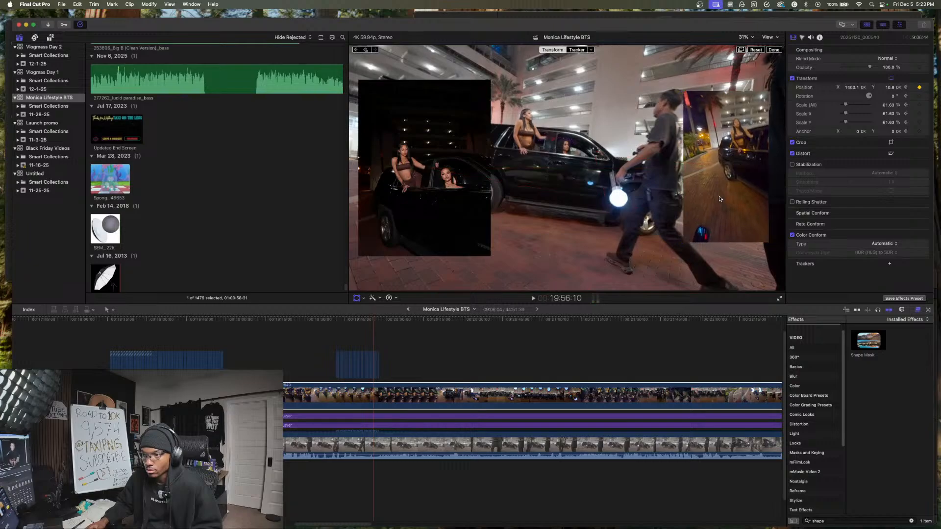
key("space")
key("space")
left_click_drag(683, 242, 674, 256)
left_click_drag(712, 221, 702, 227)
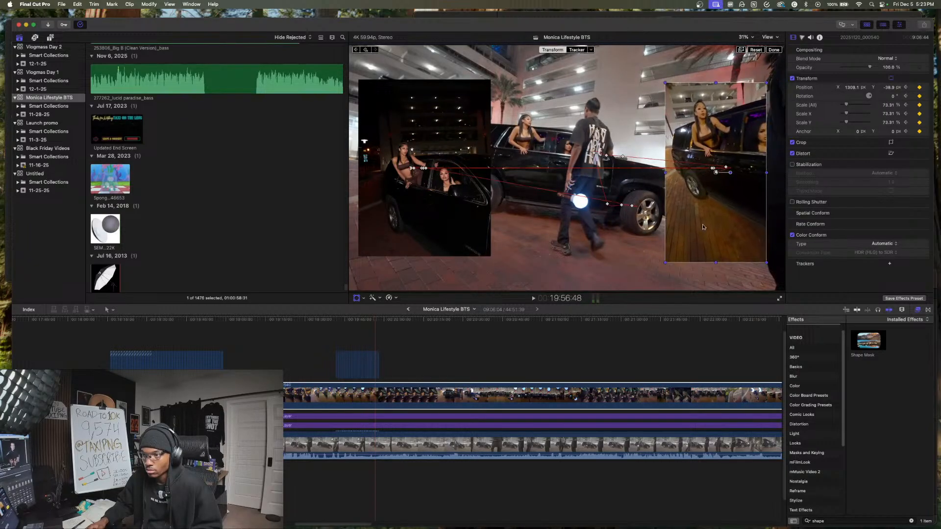
key("space")
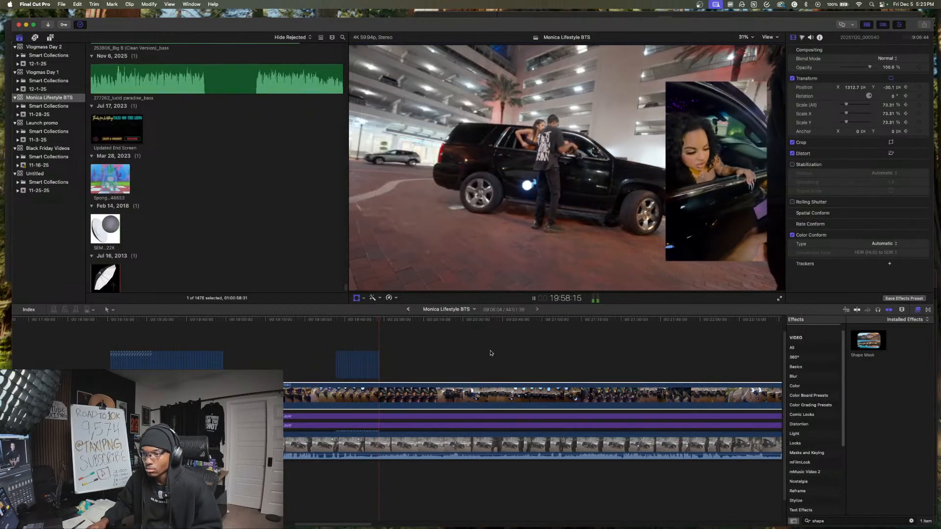
- Once the photo slideshow ends, move the phone clip to X -1324.5 px, Y 9.7 px and scale it to 86.36%
key("space")
left_click_drag(723, 201, 483, 275)
key("space")
key("space")
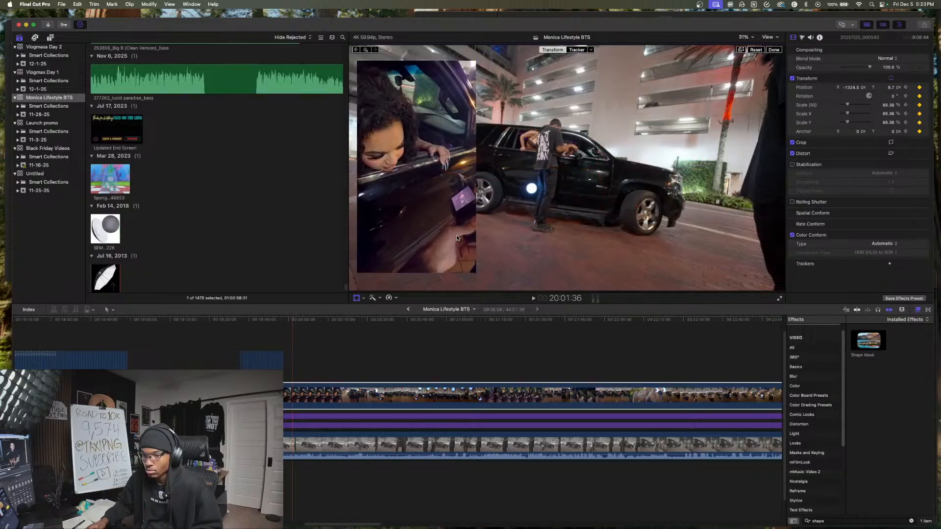
key("space")
- Cut the phone clip, both adjustment layers and the main footage at 20:39:04, where the models pose at the open car door
left_click(321, 365)
left_click(354, 364)
left_click(384, 364)
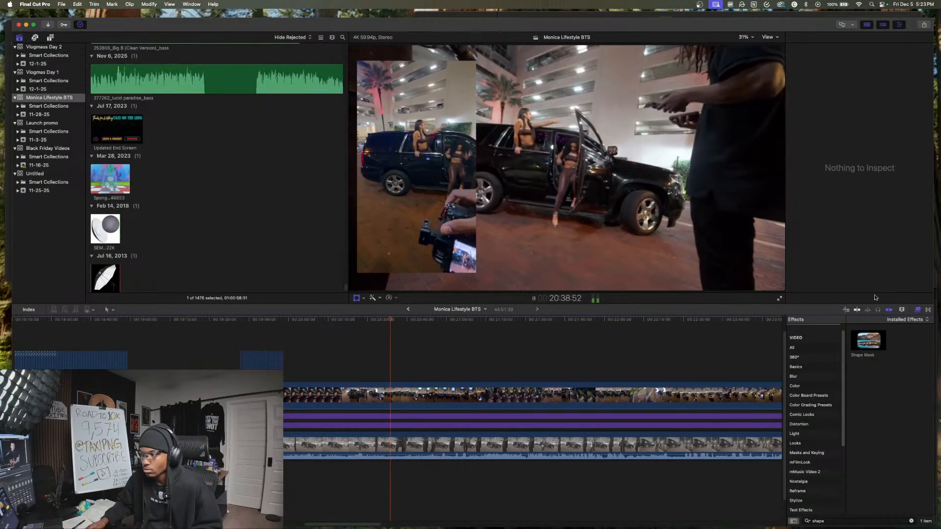
key("space")
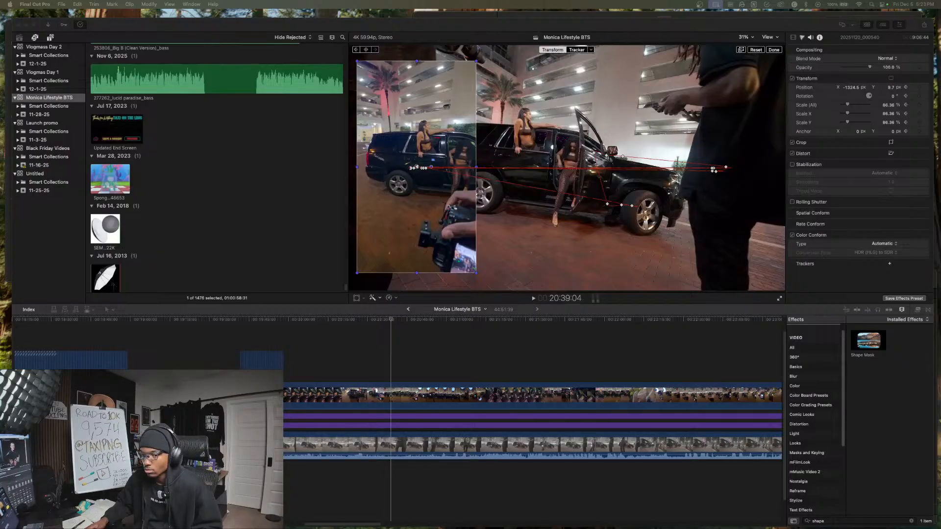
left_click(414, 366)
left_click_drag(415, 371, 416, 476)
key("super+b")
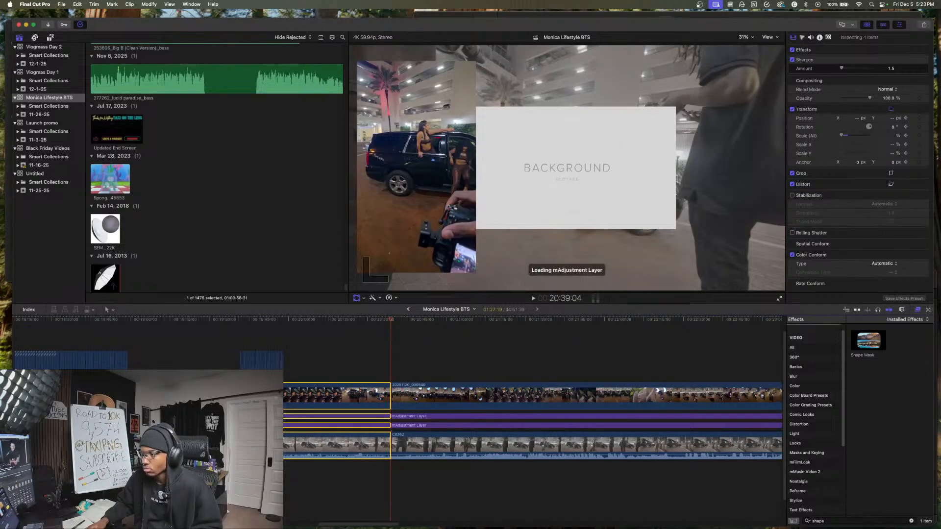
- Insert the next 62 photos into the timeline at 20:39:04 and set each photo's duration to 1 second
left_click_drag(940, 348, 395, 450)
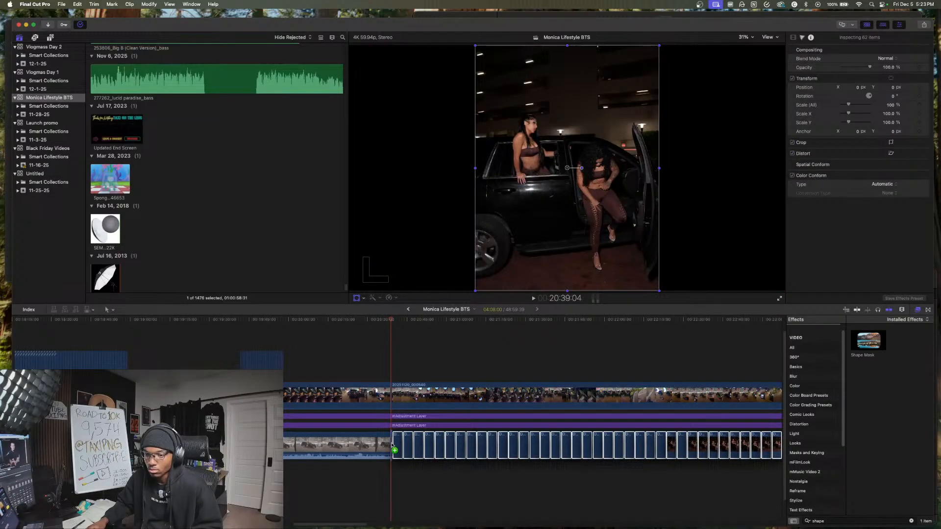
left_click_drag(392, 446, 391, 446)
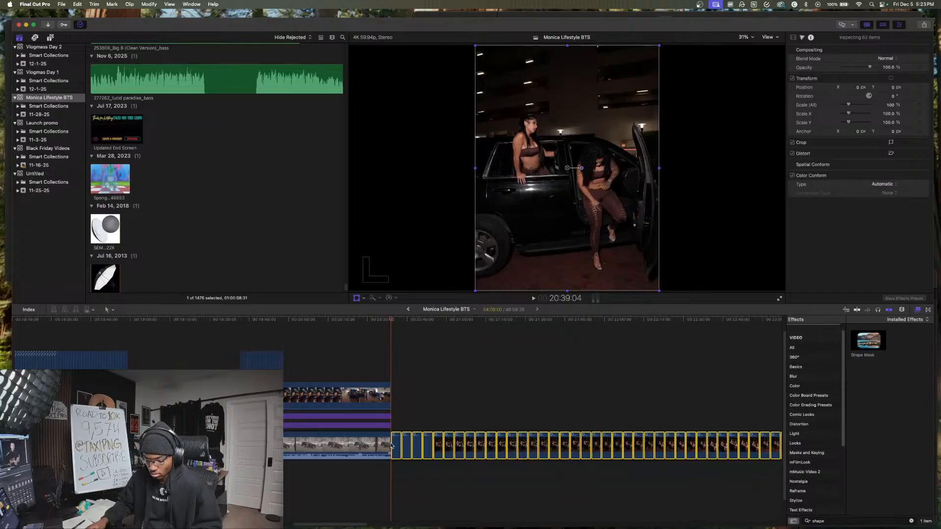
key("ctrl+d")
type("100")
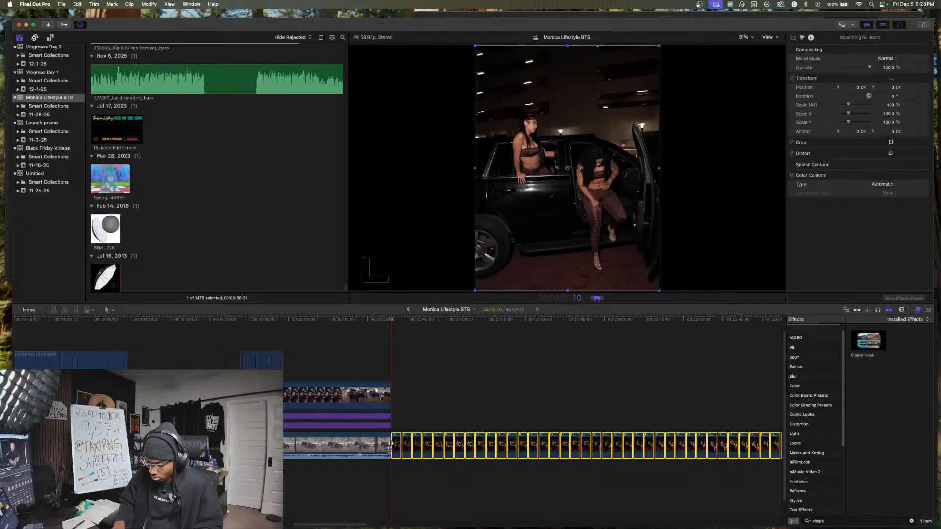
key("Return")
- Lift the 62 photos above the phone clip as connected clips and align their start with the cut at 20:39:04
left_click_drag(391, 446, 406, 351)
left_click_drag(471, 328, 472, 375)
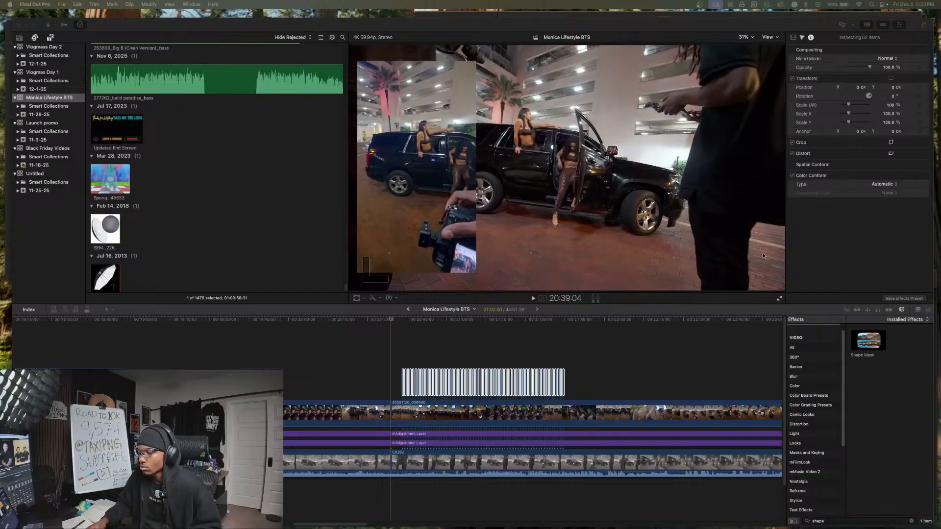
left_click(439, 389)
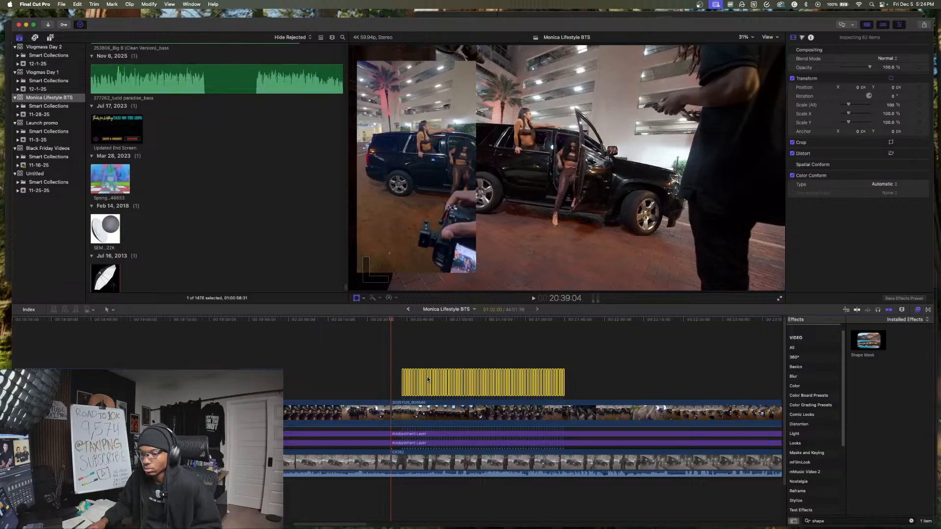
left_click_drag(425, 377, 423, 377)
- Scale all 62 photos to 77% and move them to the right side of the frame at X 1216 px
left_click(414, 357)
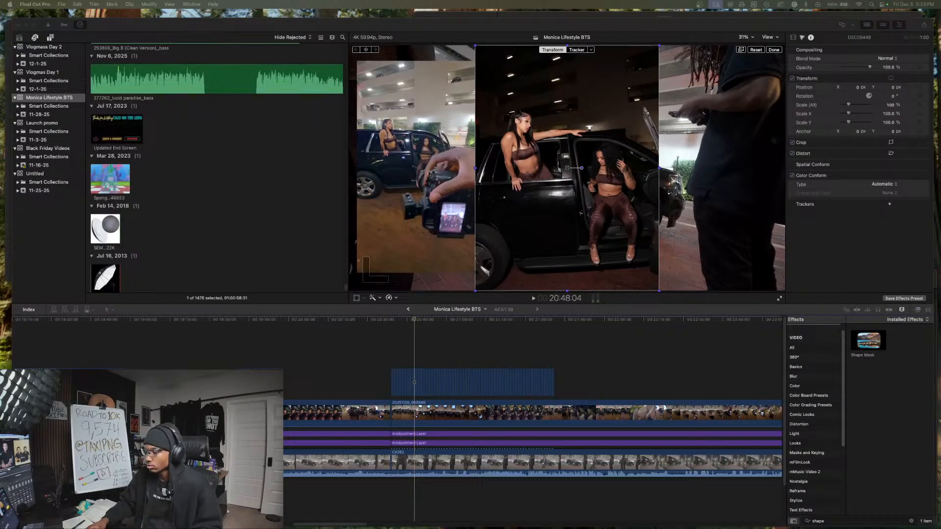
left_click_drag(368, 356, 599, 383)
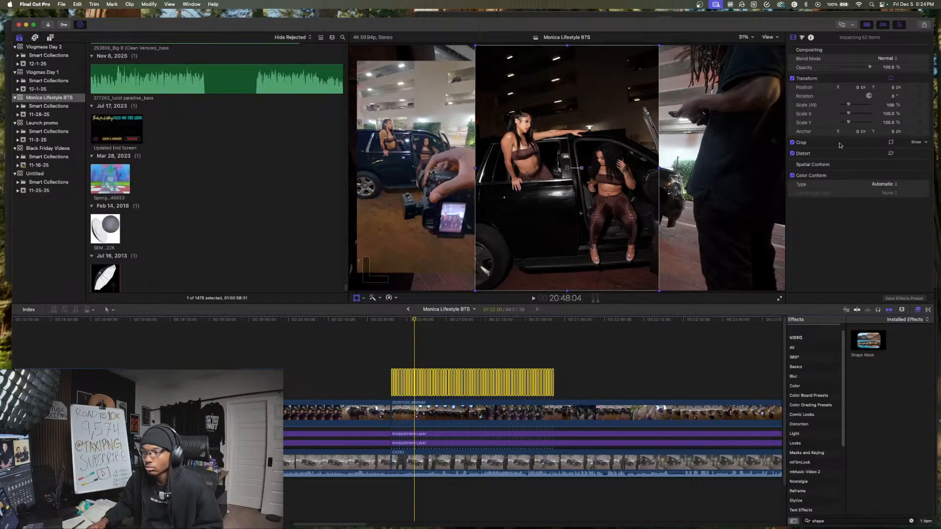
mouse_move(891, 107)
left_mouse_down()
mouse_move(880, 119)
mouse_move(891, 100)
left_mouse_up()
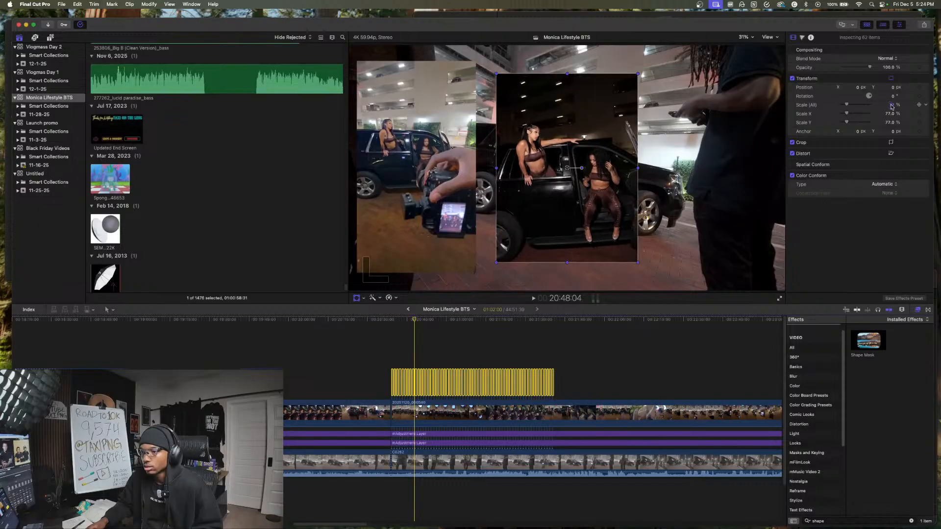
left_click_drag(568, 169, 705, 168)
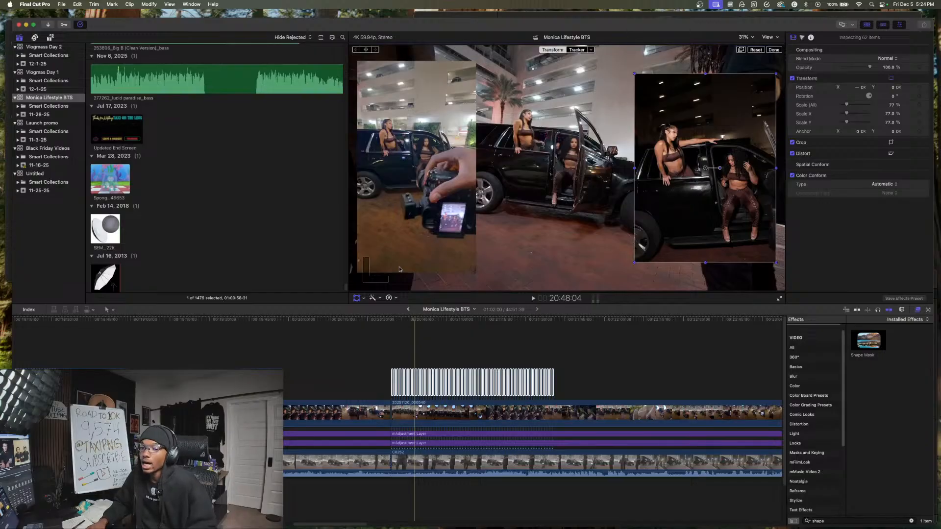
- Compare the photos with the poses in the footage underneath, from 20:39 to about 22:04
left_click(397, 354)
left_click(416, 350)
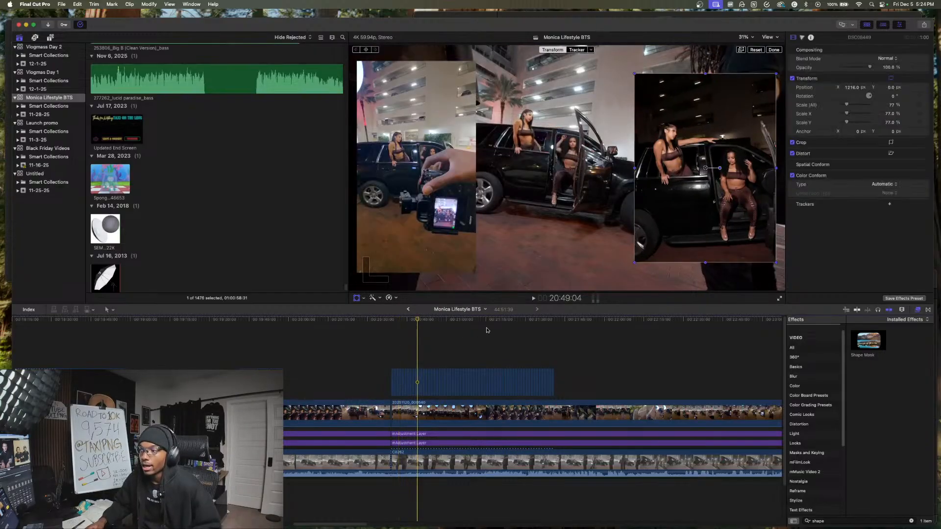
left_click(457, 332)
left_click(420, 339)
left_click(396, 349)
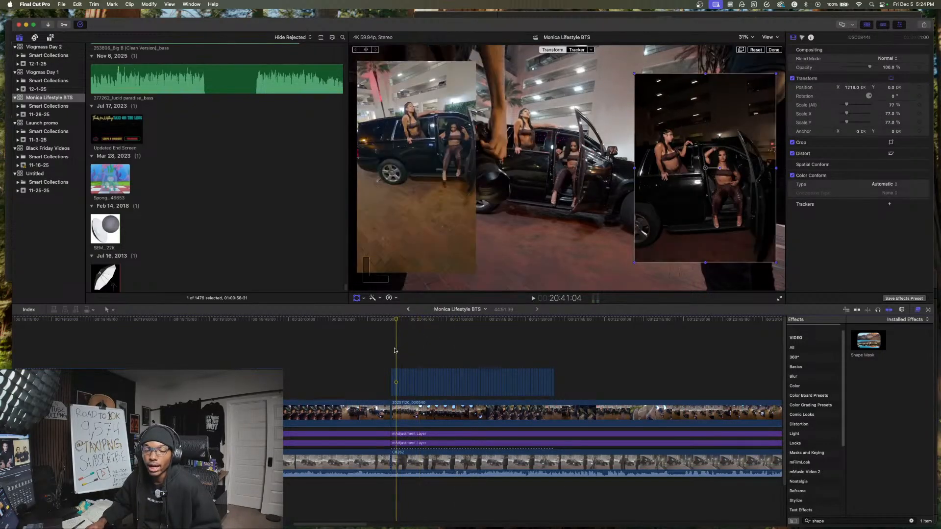
left_click(392, 350)
left_click(413, 348)
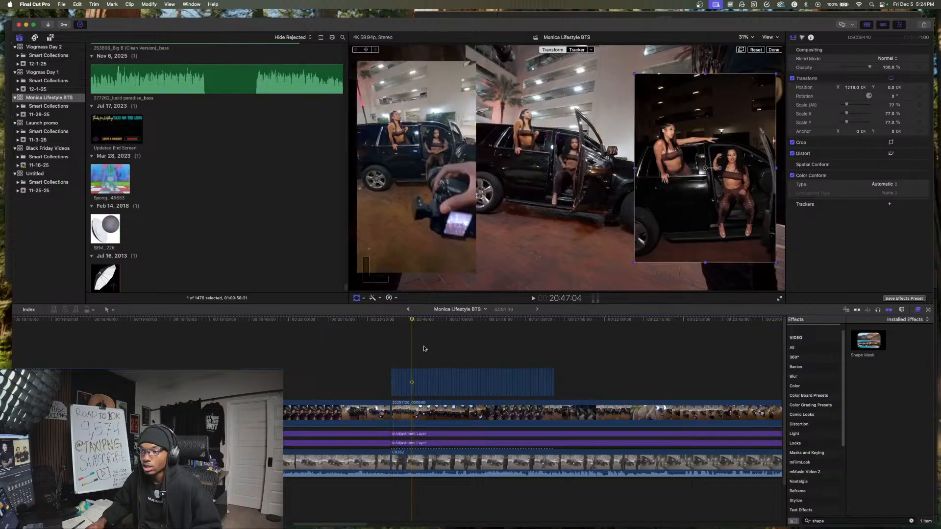
left_click(423, 345)
left_click(460, 343)
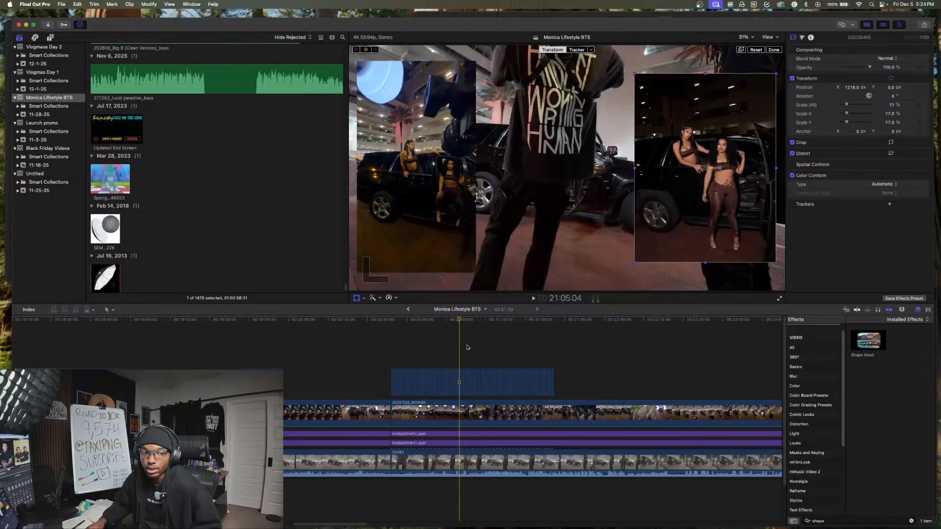
left_click(493, 345)
left_click(528, 347)
left_click_drag(540, 348, 616, 354)
left_click(616, 354)
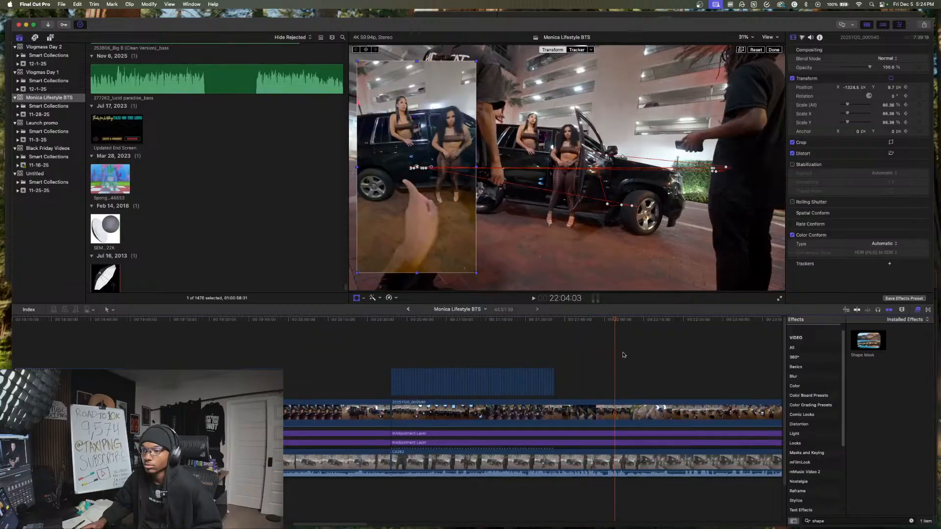
- Move the last 33 photos further along the timeline to start at about 23:07, and hide the effects browser
scroll(624, 355, "right", 3)
left_click(508, 362)
left_click(492, 361)
key("space")
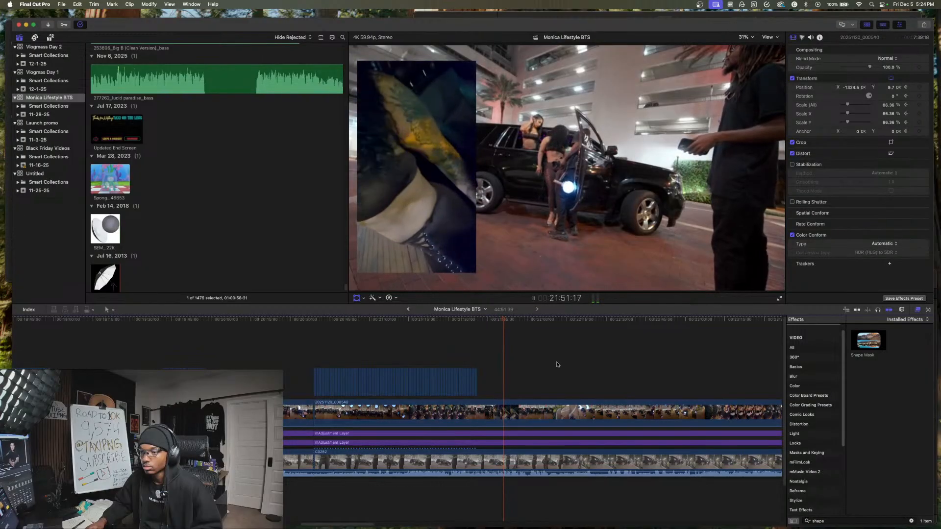
left_click(443, 349)
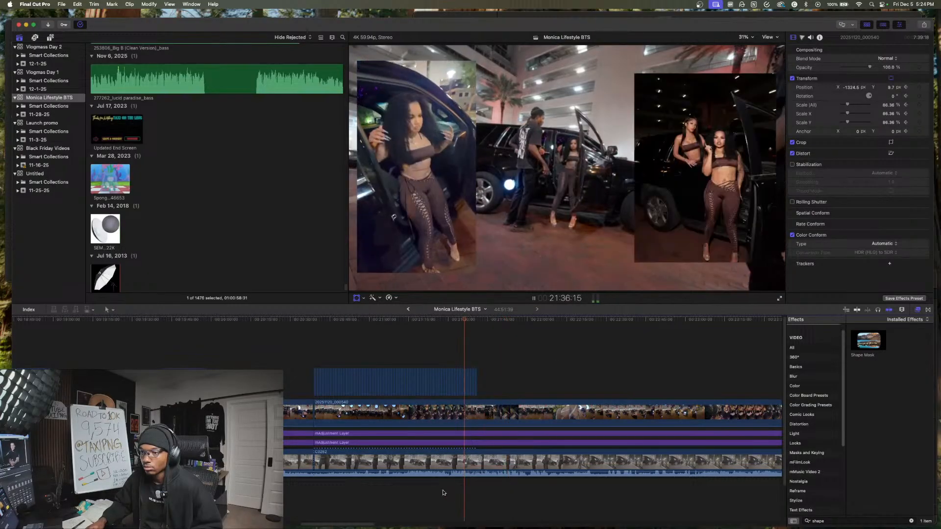
key("space")
left_click_drag(421, 352, 503, 389)
left_click_drag(393, 357, 917, 313)
left_click(917, 312)
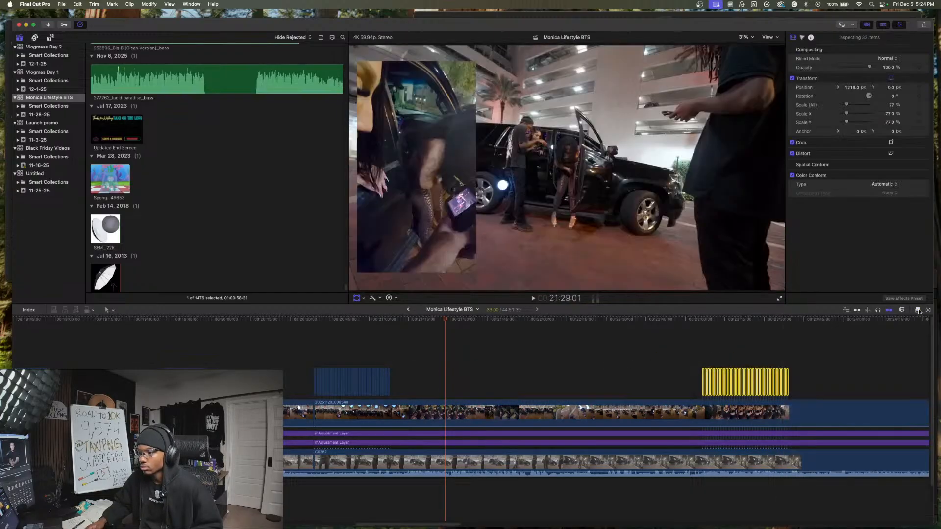
- Cut all layers at 21:12:50, shortly after the first group of photos ends
left_click(511, 380)
left_click(407, 383)
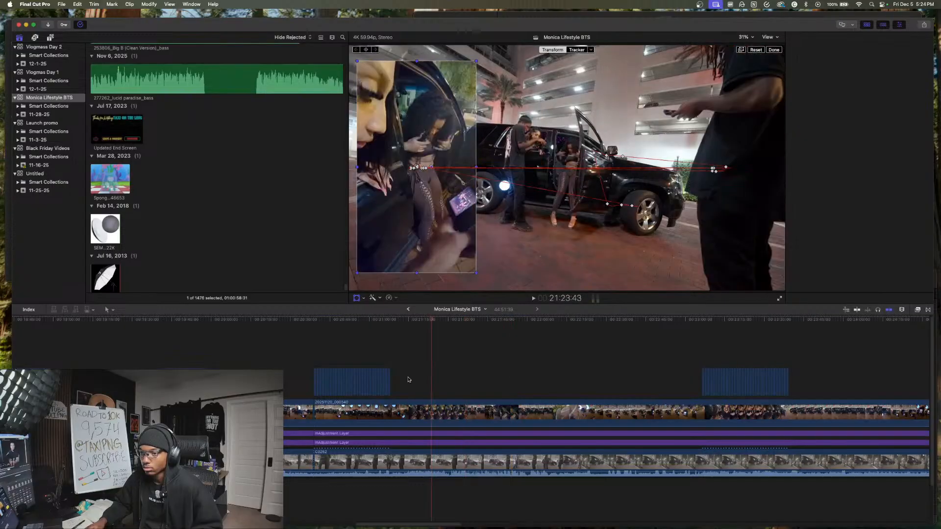
key("super+4")
left_click(429, 384)
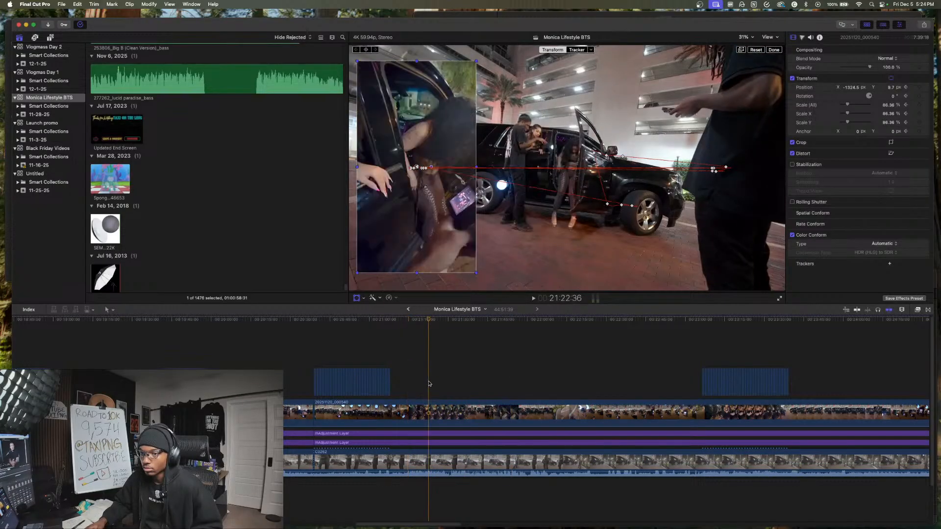
left_click(400, 383)
key("space")
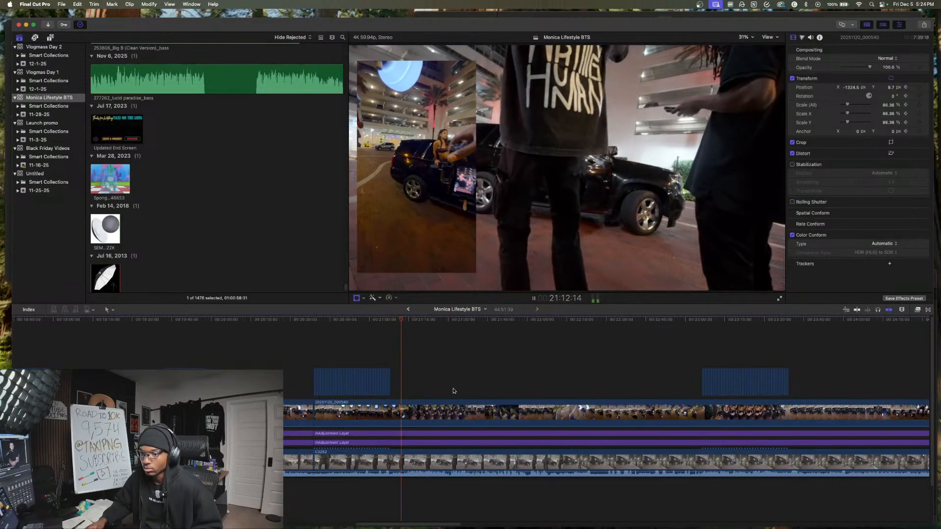
left_click_drag(403, 372, 457, 475)
key("super+b")
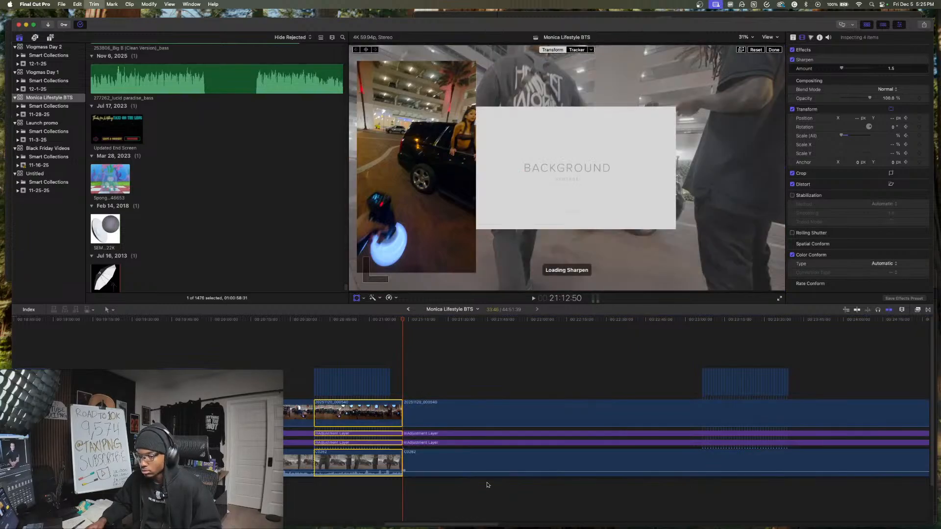
- Cut all layers at 22:30:26 and select the section of every layer between 21:12:50 and this cut
left_click(611, 489)
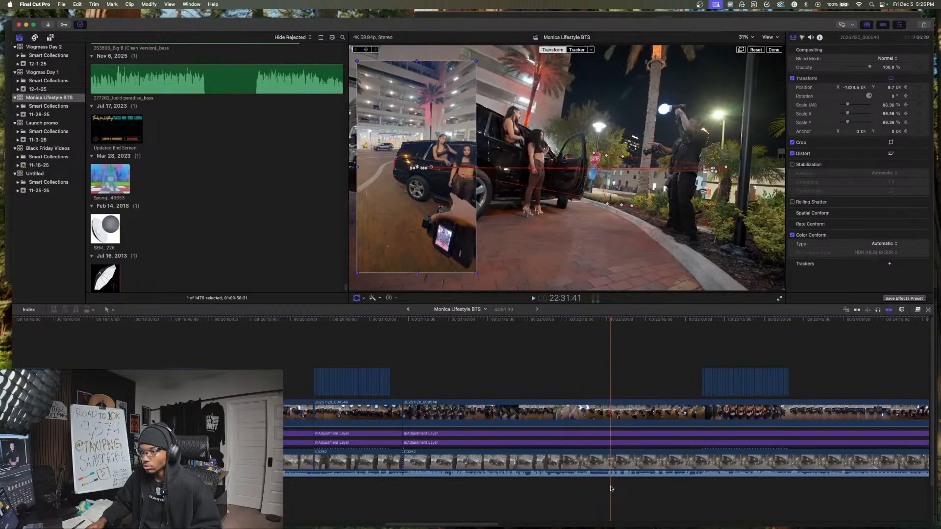
left_click(582, 489)
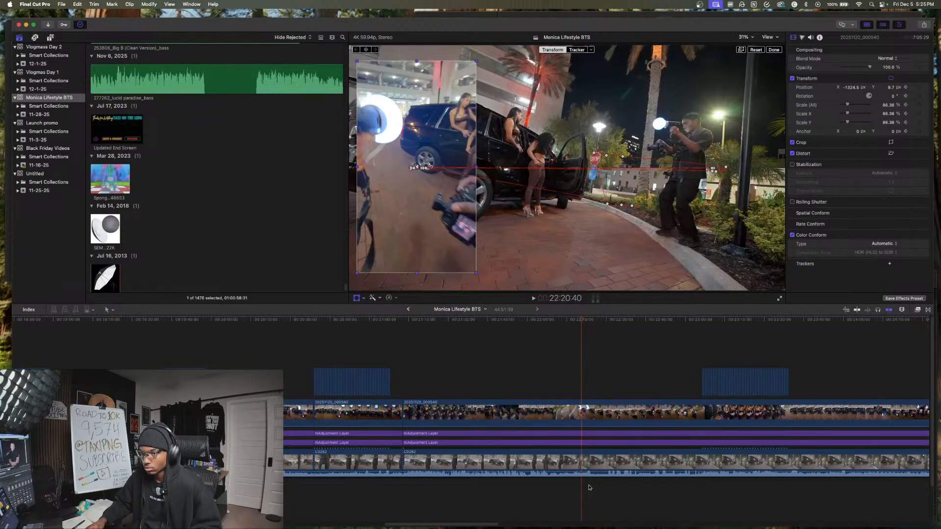
left_click(570, 489)
left_click(550, 488)
left_click(567, 487)
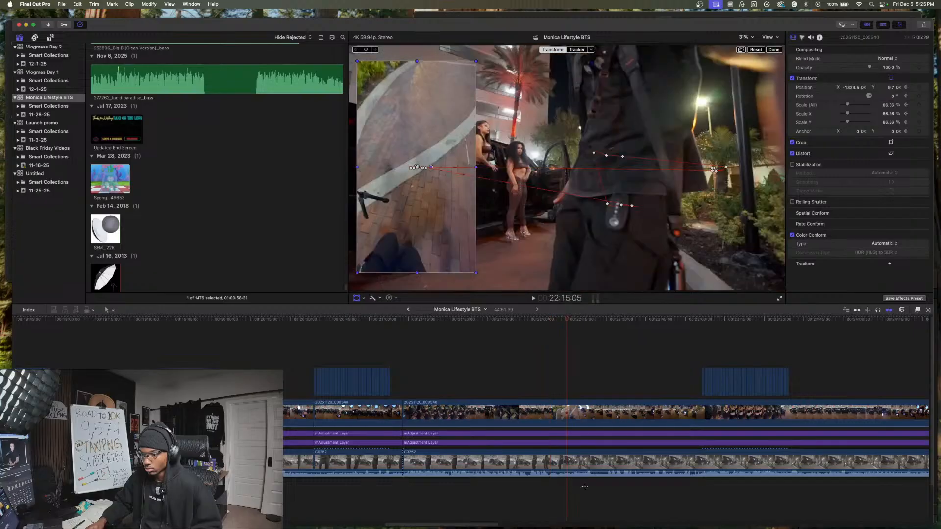
left_click(607, 484)
key("super+shift+b")
left_click_drag(601, 484, 517, 367)
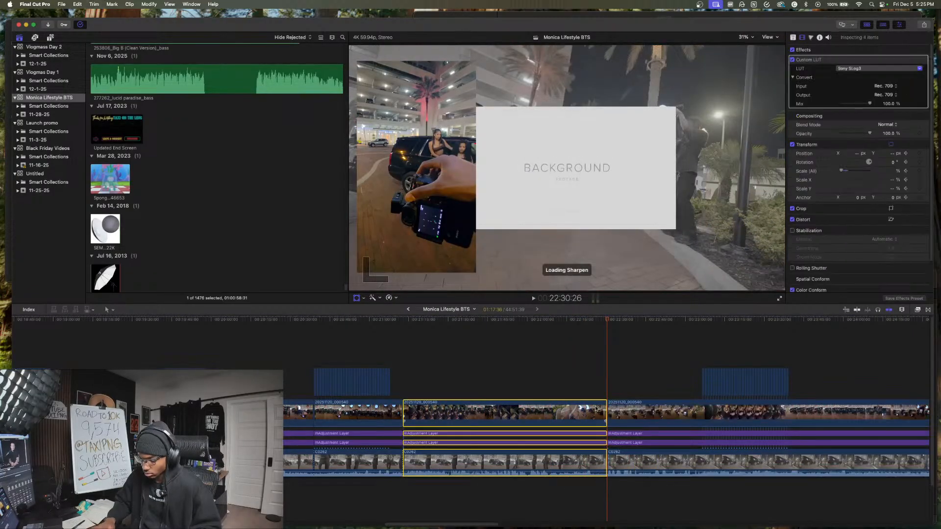
- Delete the selected section of all layers and disable the vertical phone clip that follows the cut at 21:12:50
key("Delete")
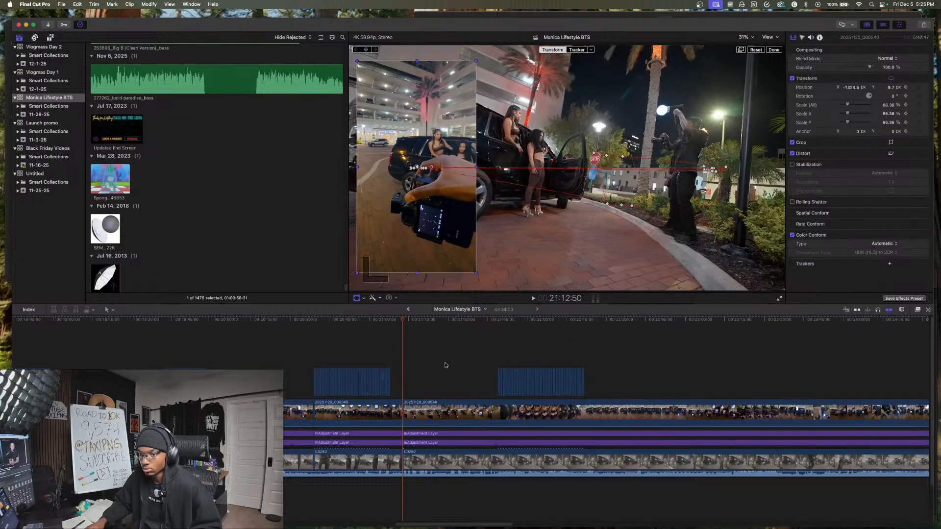
left_click(420, 410)
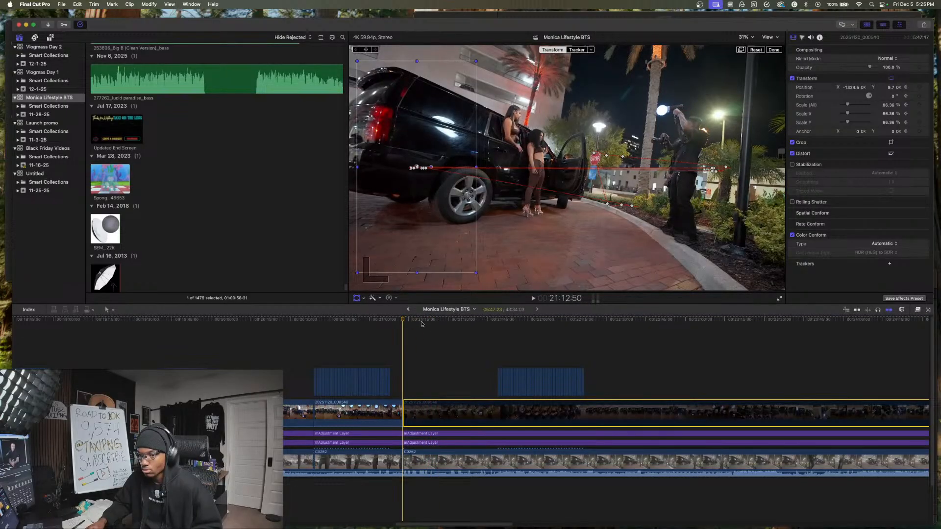
- Save the frame at 21:41:35 as an image in Downloads, adding "- THUMB 1" to the project title as its name
left_click_drag(402, 321, 480, 334)
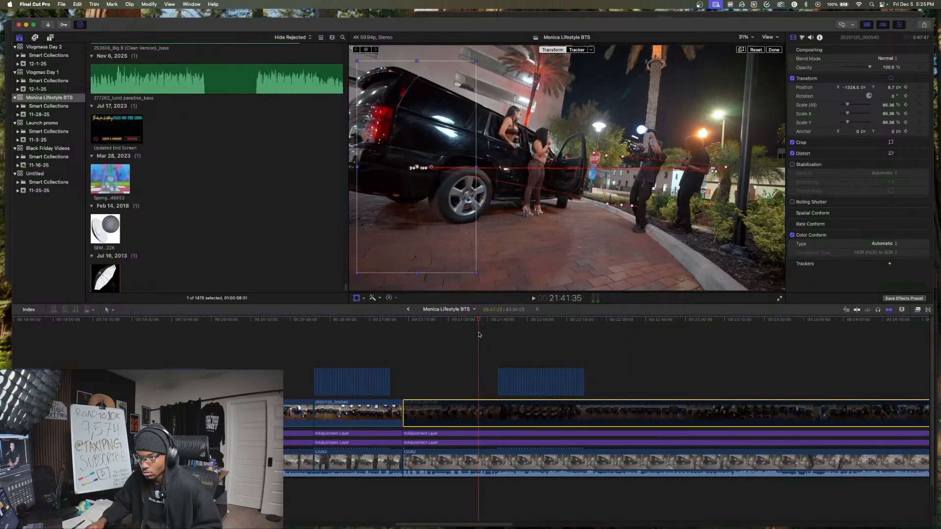
left_click(925, 25)
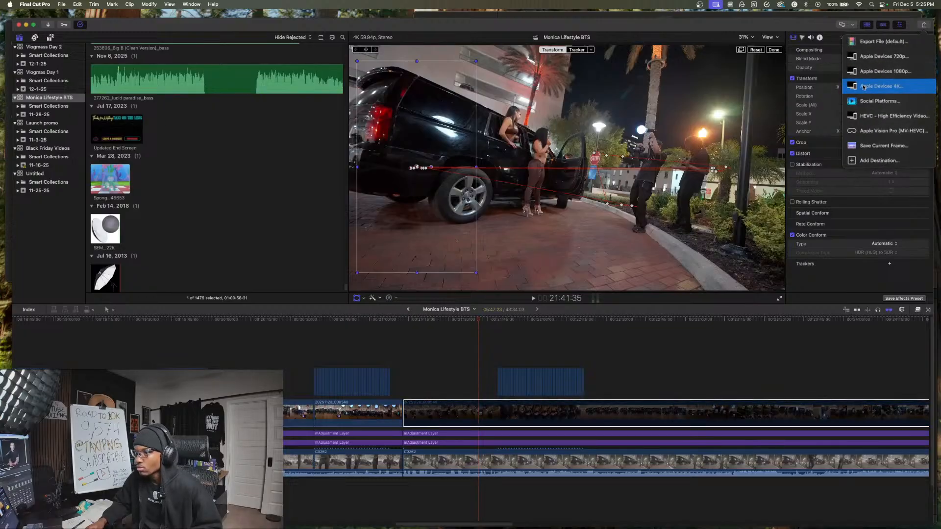
left_click(876, 145)
left_click(540, 130)
type("- ")
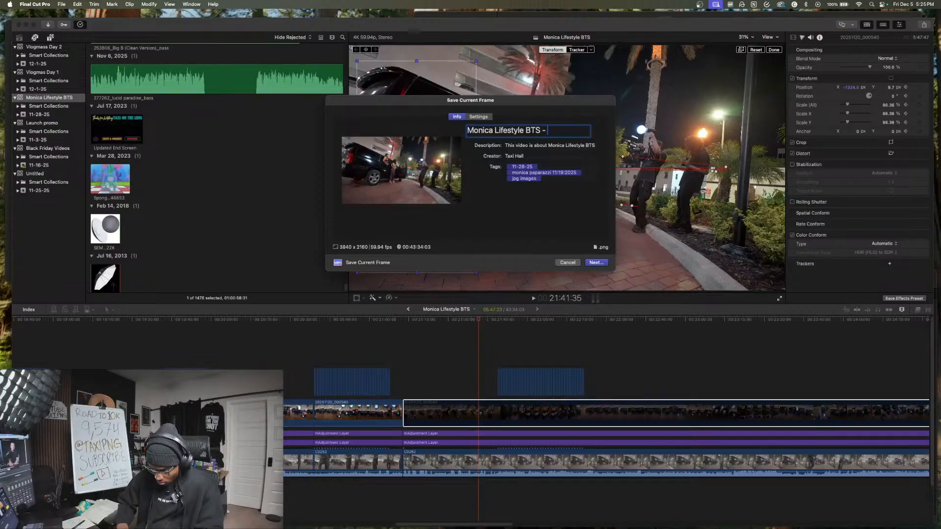
type("THUMB ")
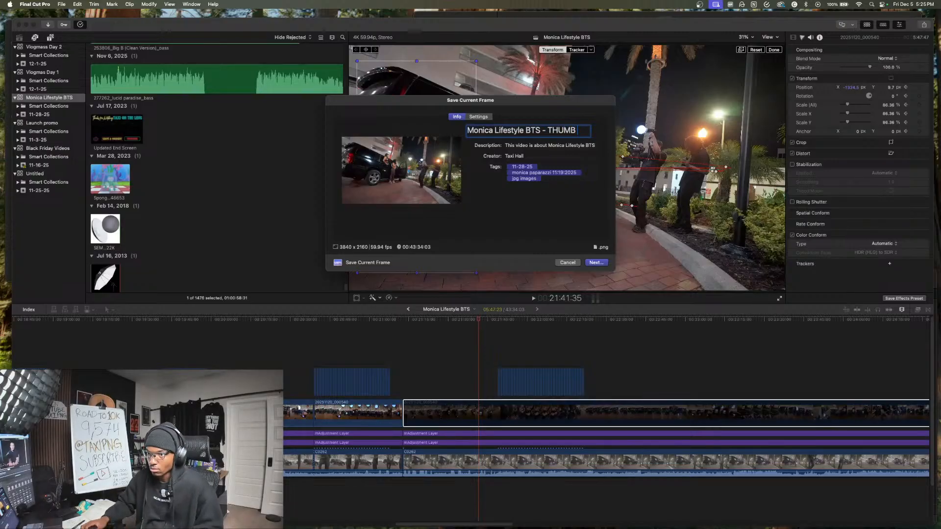
type("2")
key("BackSpace")
type("1")
left_click(595, 263)
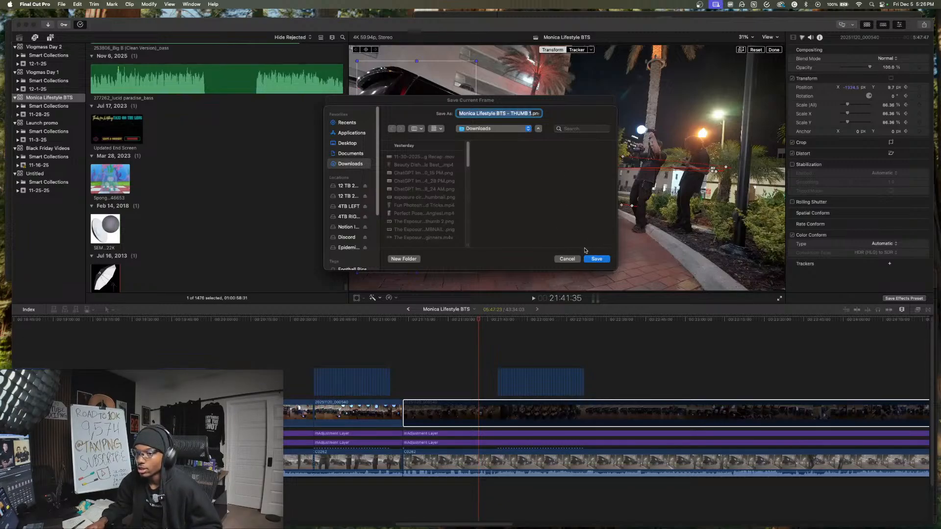
left_click(596, 258)
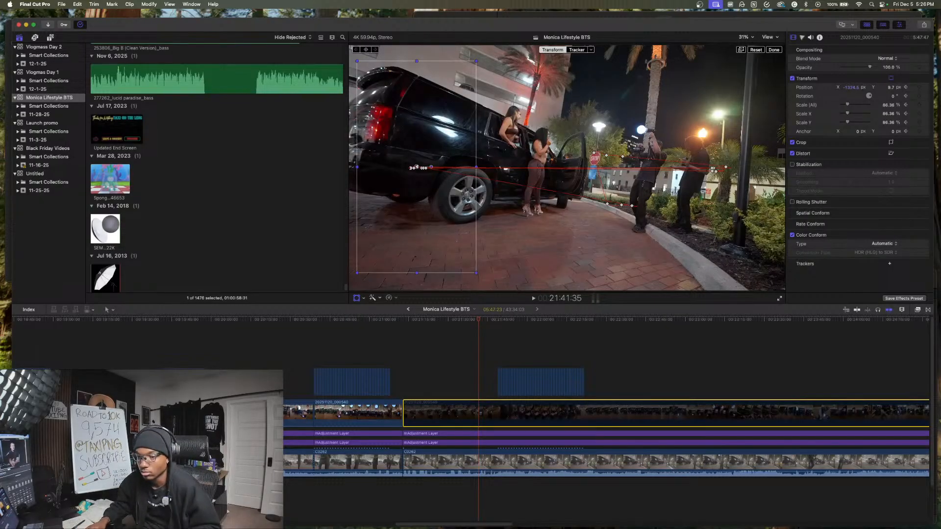
- Move the second group of 33 photos earlier on the timeline to start at about 21:38
left_click(474, 342)
key("space")
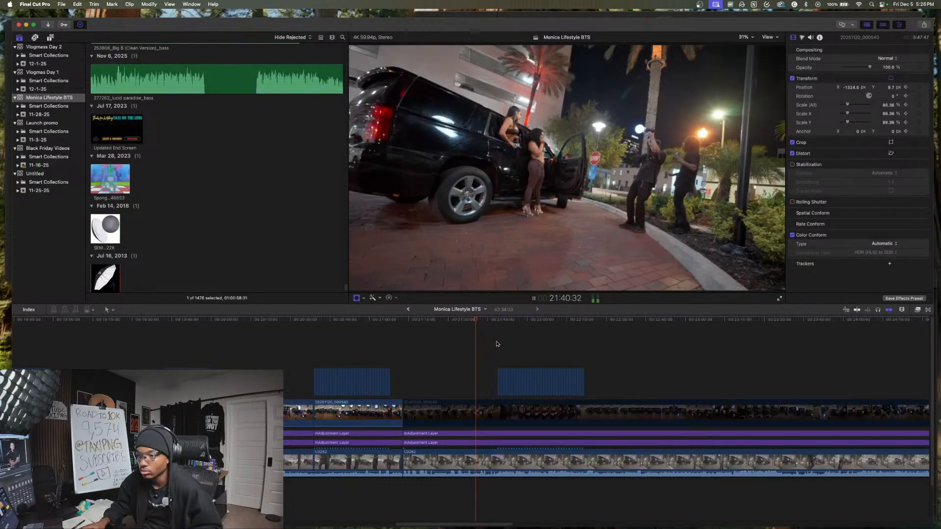
scroll(498, 345, "right", 4)
key("space")
left_click(469, 381)
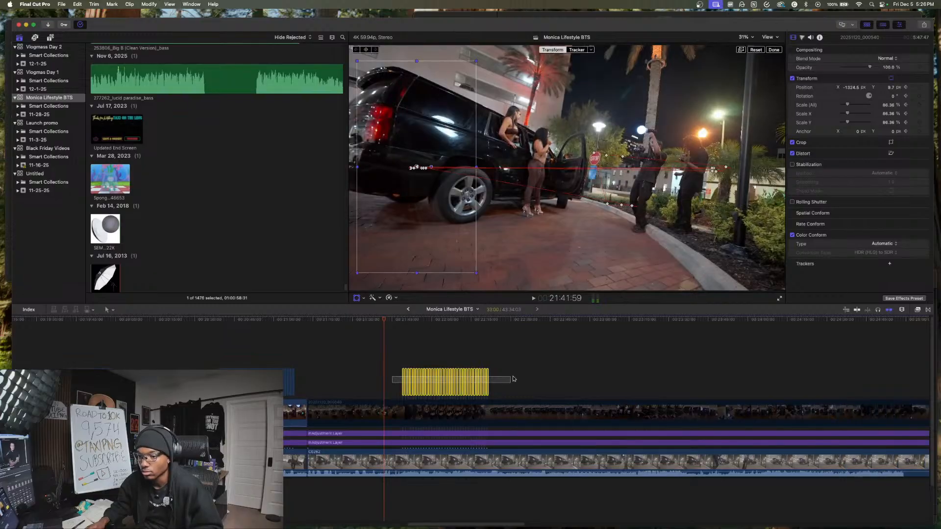
left_click_drag(464, 380, 456, 379)
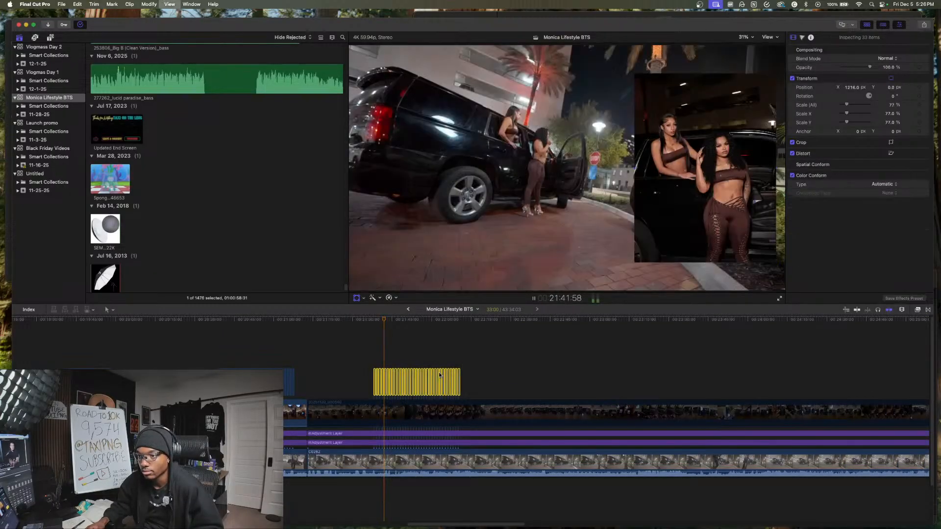
left_click(439, 370)
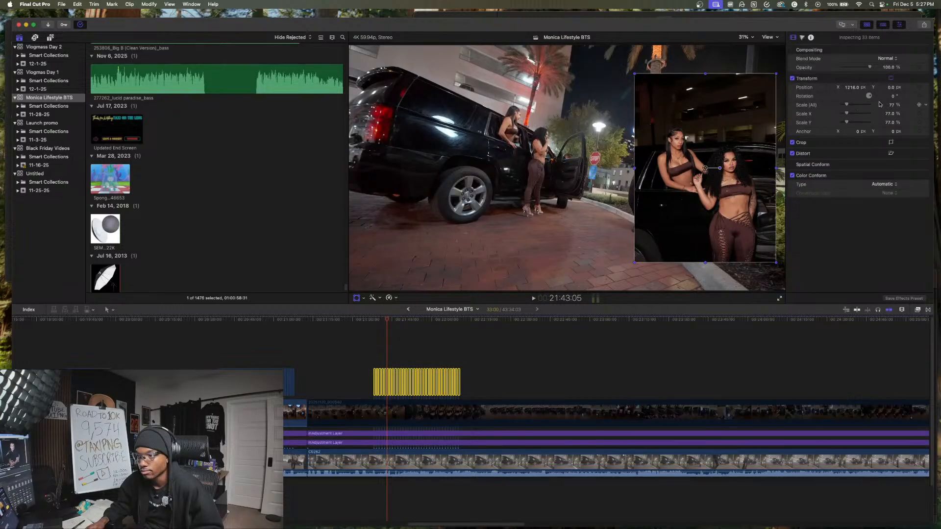
- Scale the 33 selected photos to 58% and move them sideways to a horizontal position of about 1354 px
left_click_drag(891, 105, 891, 115)
key("space")
left_click_drag(709, 177, 721, 171)
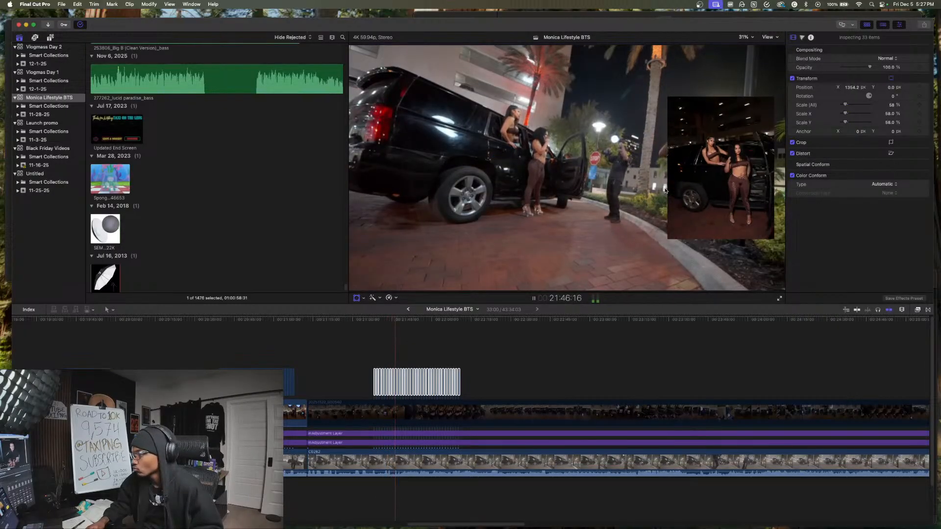
key("space")
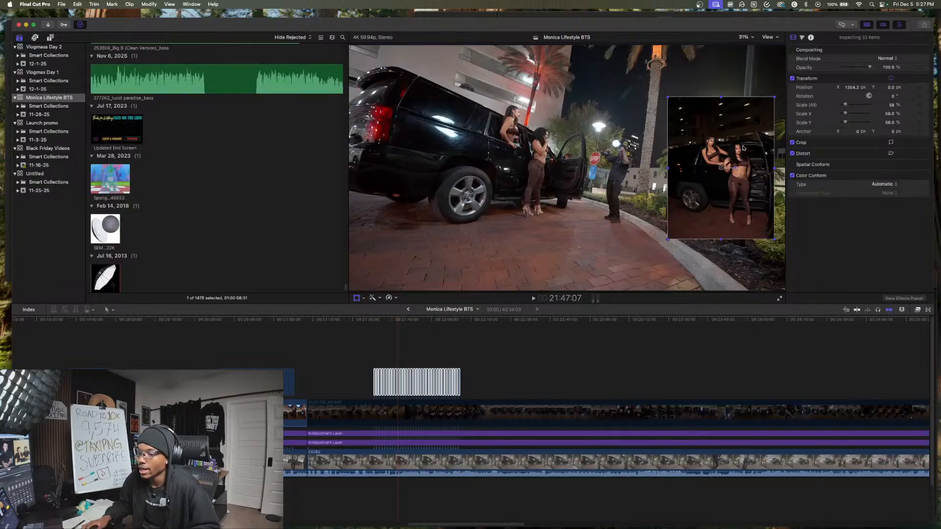
- Select the footage, vertical clip and adjustment layers and cut them all at 23:09:39, well past the second photo group
scroll(197, 280, "down", 1)
right_click(432, 374)
left_click(432, 374)
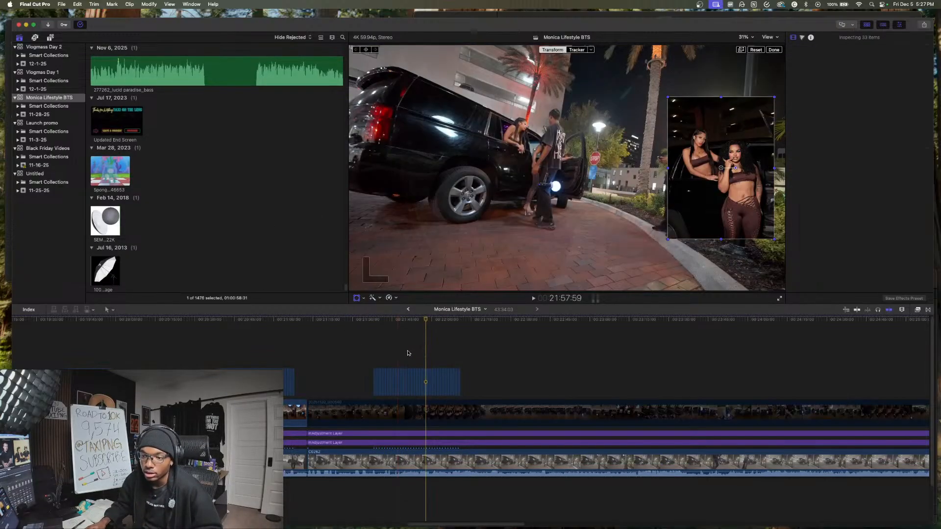
left_click_drag(451, 351, 616, 360)
scroll(609, 359, "right", 3)
left_click_drag(518, 375, 525, 376)
left_click(552, 377)
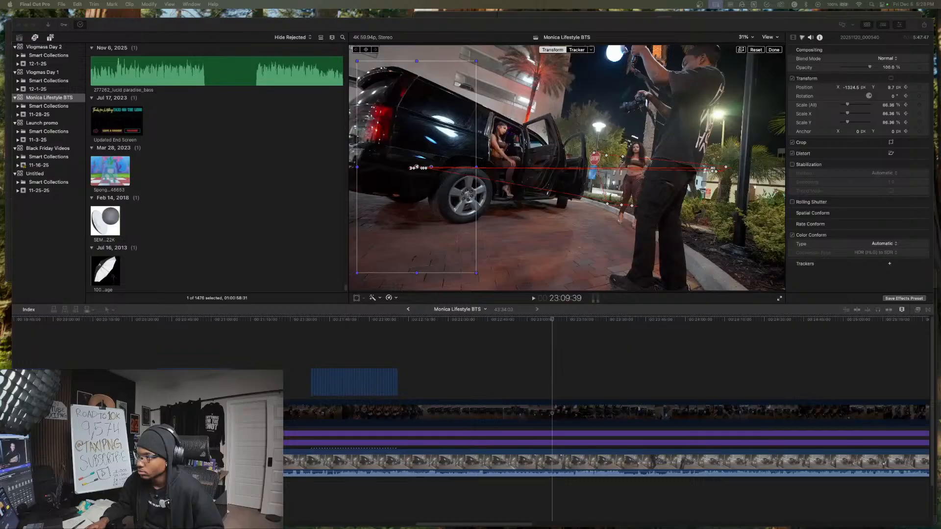
left_click(561, 496)
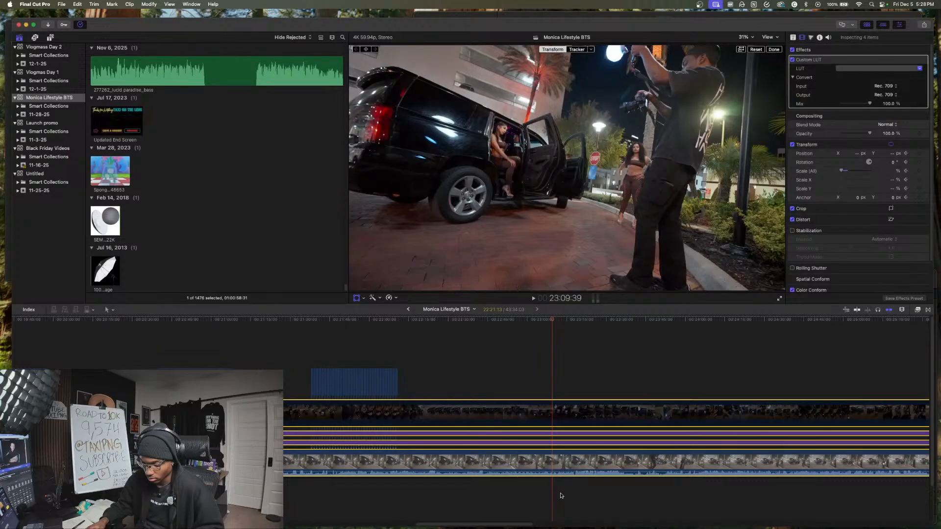
key("super+b")
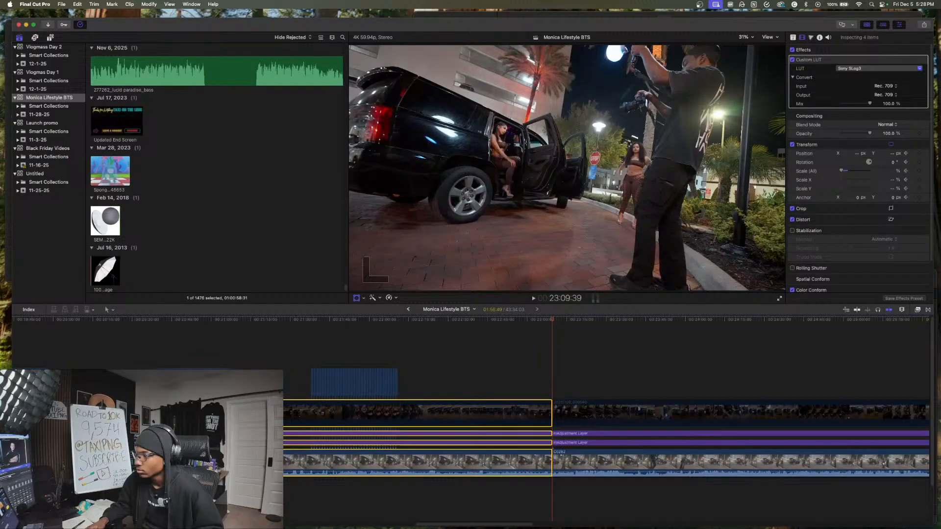
- Insert the next 57 photos at the 23:09:39 cut and set their duration to 1 second each
left_click_drag(555, 528, 557, 462)
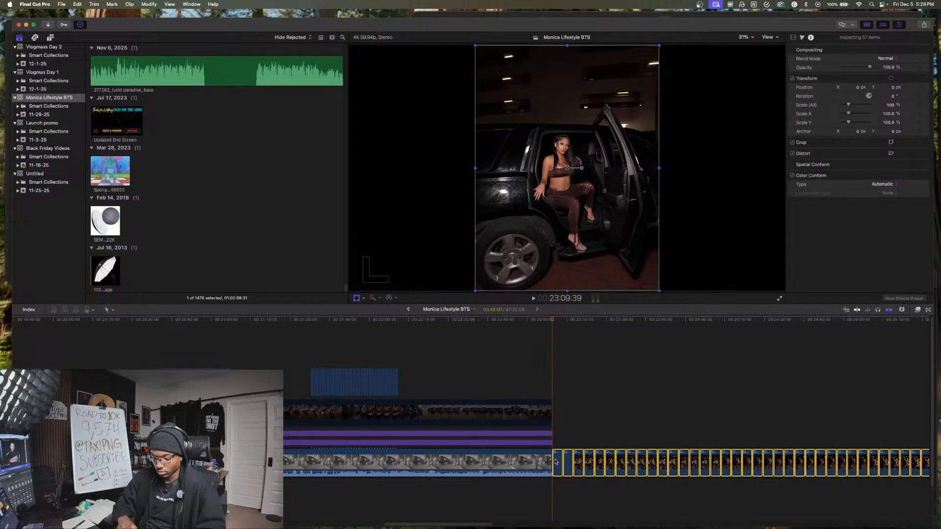
key("ctrl+d")
type("100")
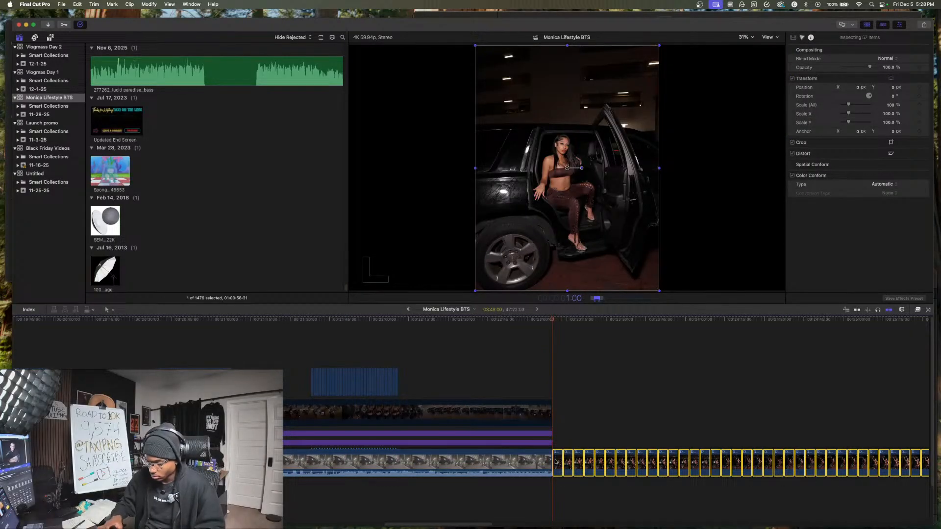
key("Return")
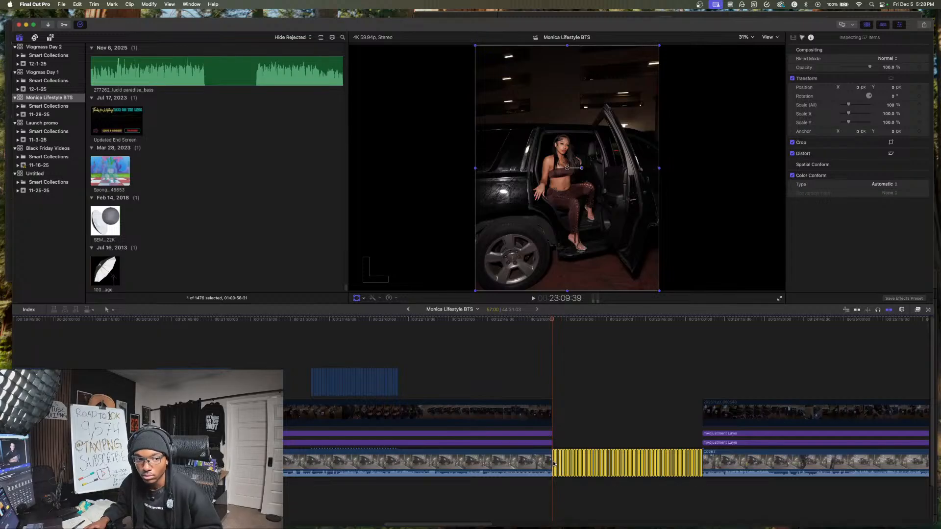
- Lift the 57 photos above the footage to start at about 23:14, and play the lead-in to them
left_click_drag(553, 462, 576, 300)
left_click_drag(608, 360, 553, 343)
left_click(554, 343)
key("space")
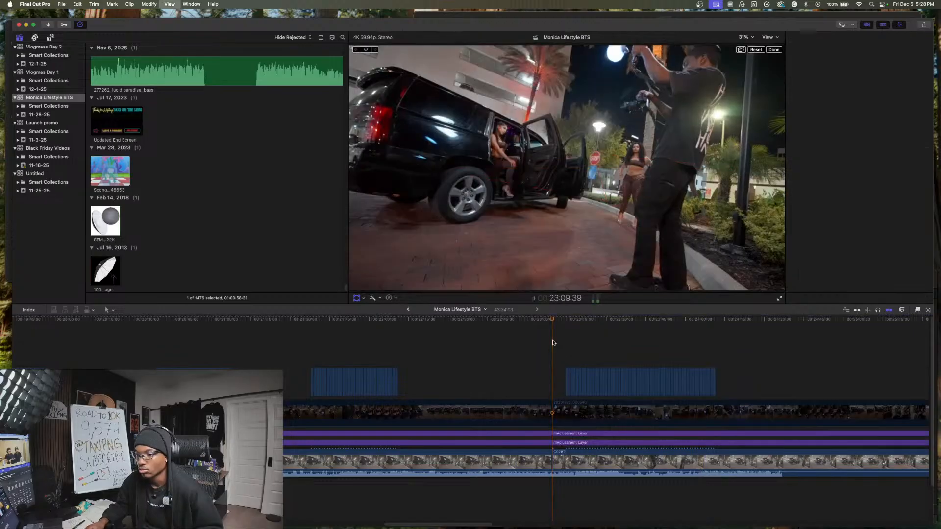
scroll(553, 343, "right", 3)
scroll(553, 343, "right", 2)
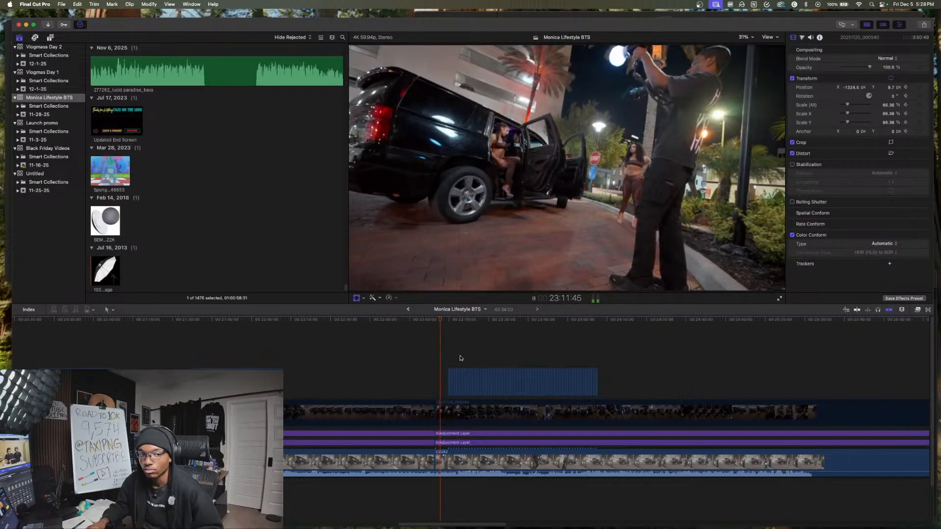
key("shift+t")
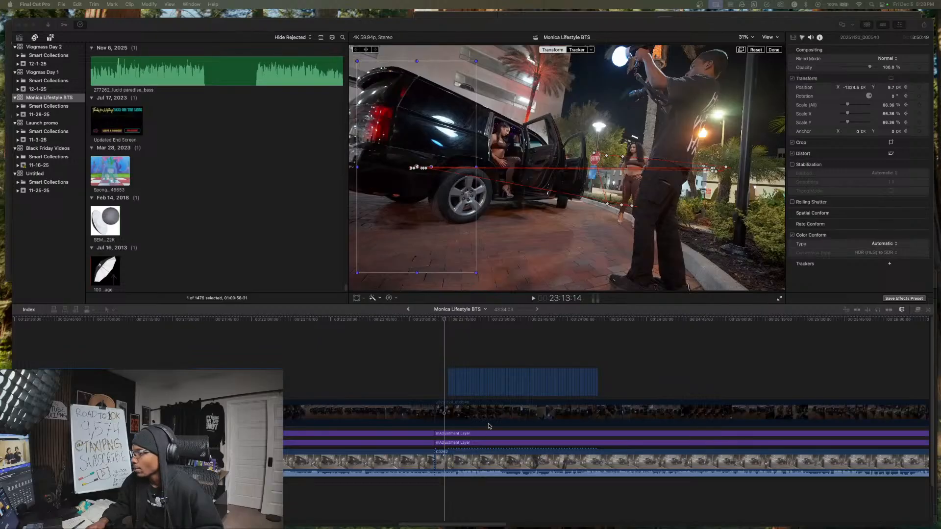
left_click(443, 360)
key("space")
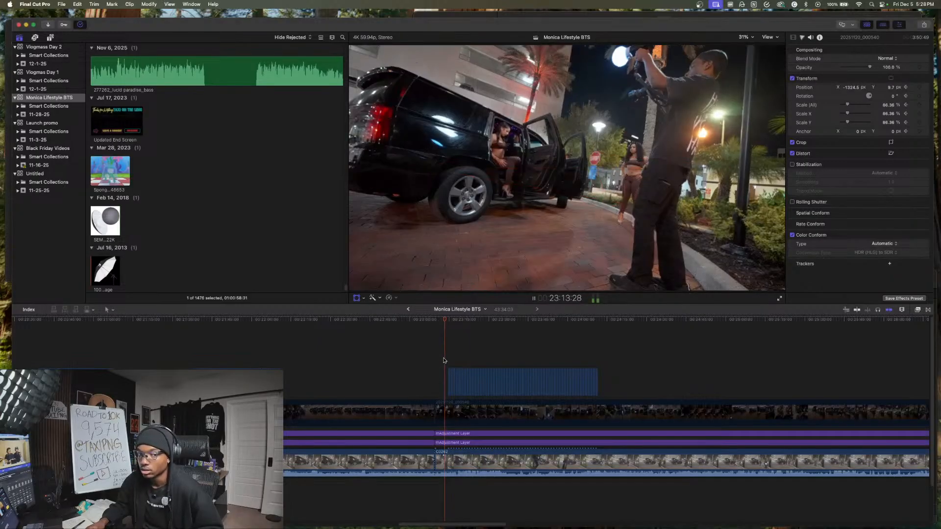
key("shift+t")
- Scale the 57 photos to about 58.6%, move them to a horizontal position of about 1394 px and preview the slideshow
left_click_drag(428, 373, 608, 394)
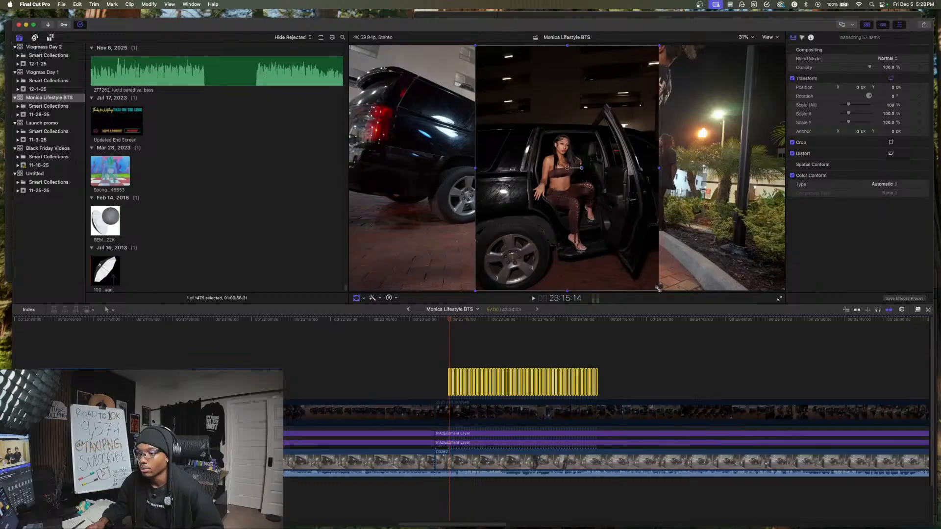
left_click_drag(660, 292, 633, 255)
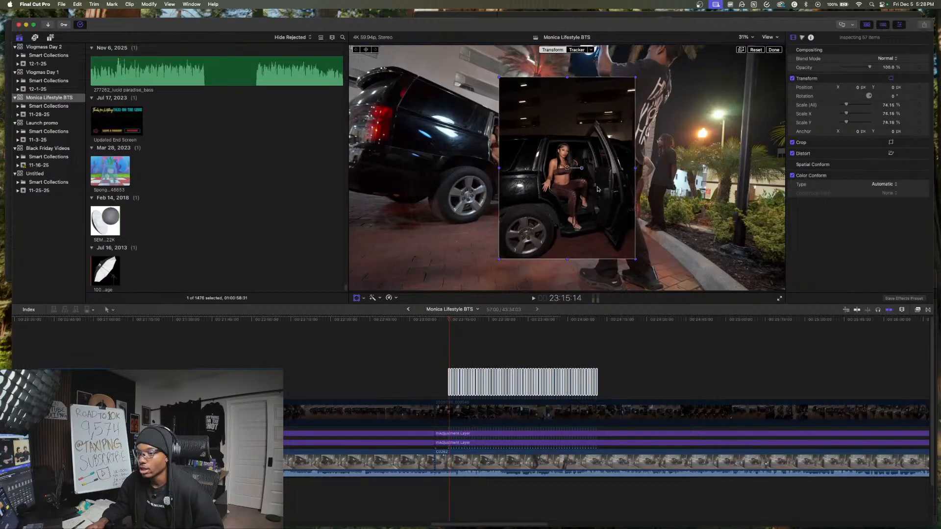
left_click_drag(567, 169, 710, 168)
left_click_drag(642, 258, 664, 235)
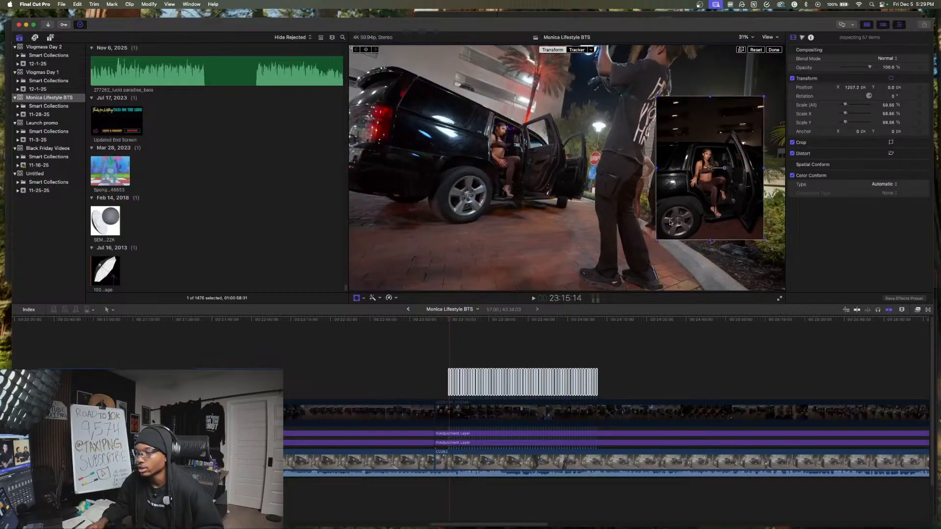
left_click_drag(717, 170, 732, 169)
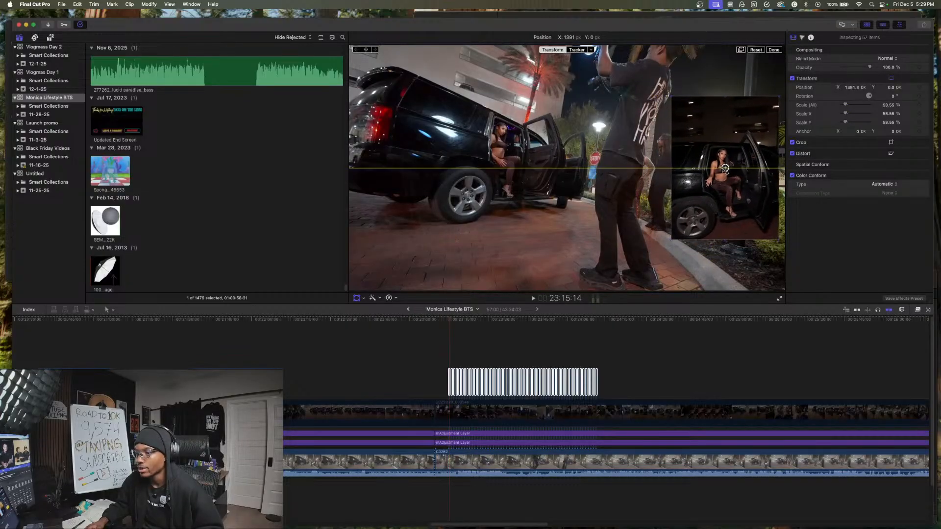
left_click(489, 359)
key("space")
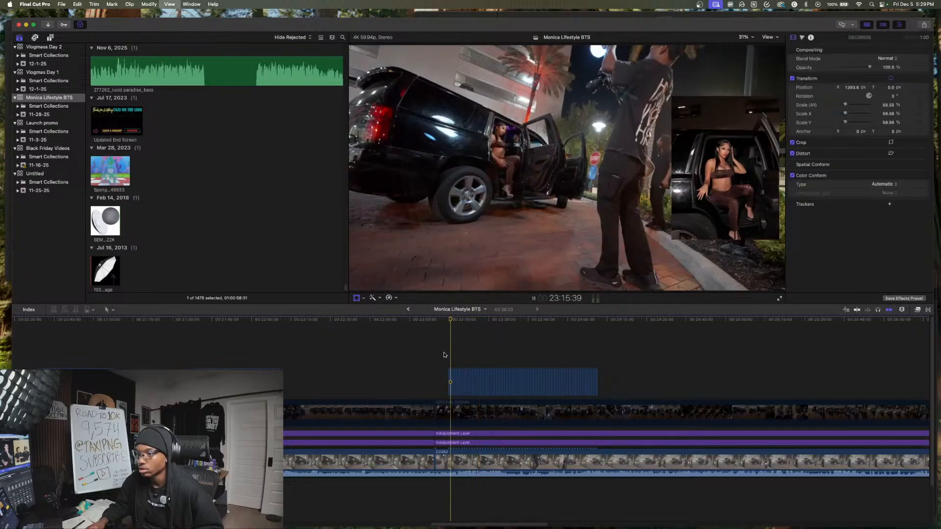
- Re-enable the vertical phone clip section before the 23:09:39 cut and play the footage from about 22:04
left_click(344, 376)
left_click(353, 414)
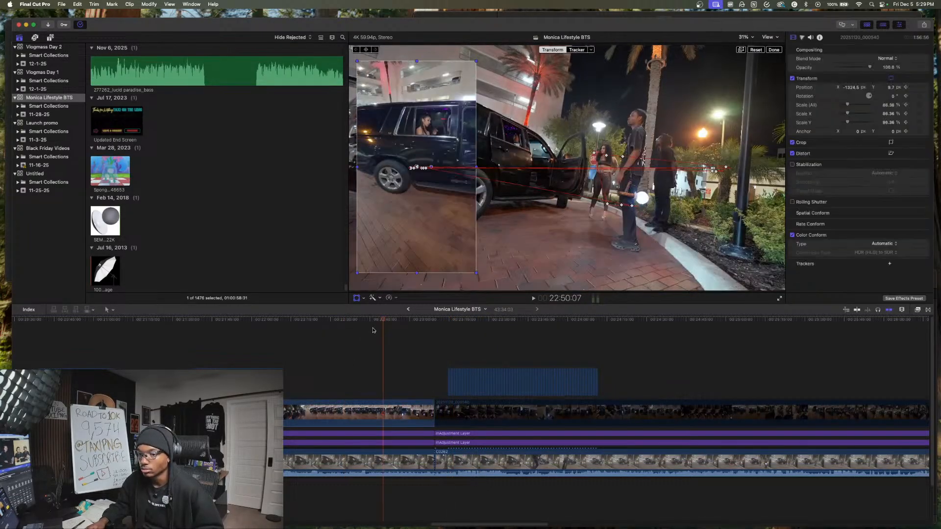
left_click(312, 331)
left_click_drag(312, 331, 260, 331)
key("space")
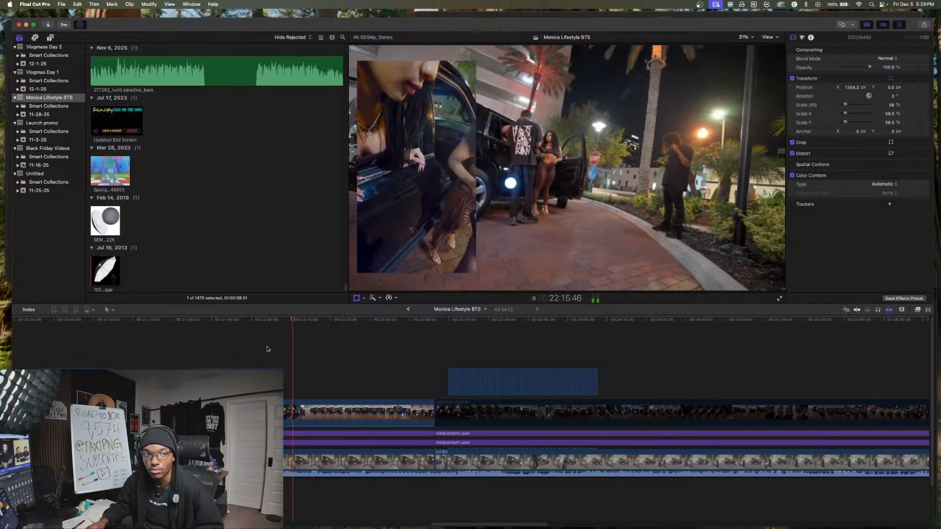
- Cut all layers at 22:26:08, delete the section from there to the 23:09:39 cut and play across the join
scroll(296, 385, "down", 3)
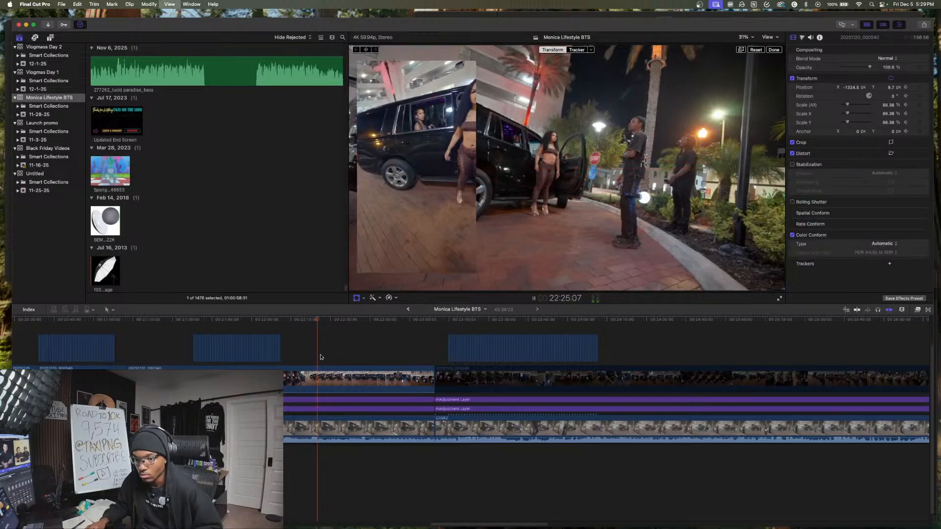
key("space")
left_click_drag(351, 339, 366, 454)
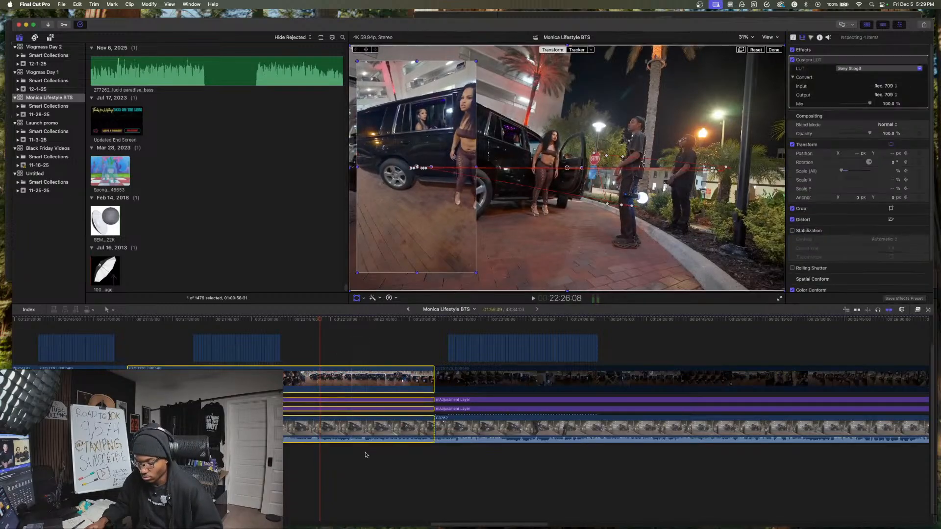
key("super+b")
key("Delete")
key("space")
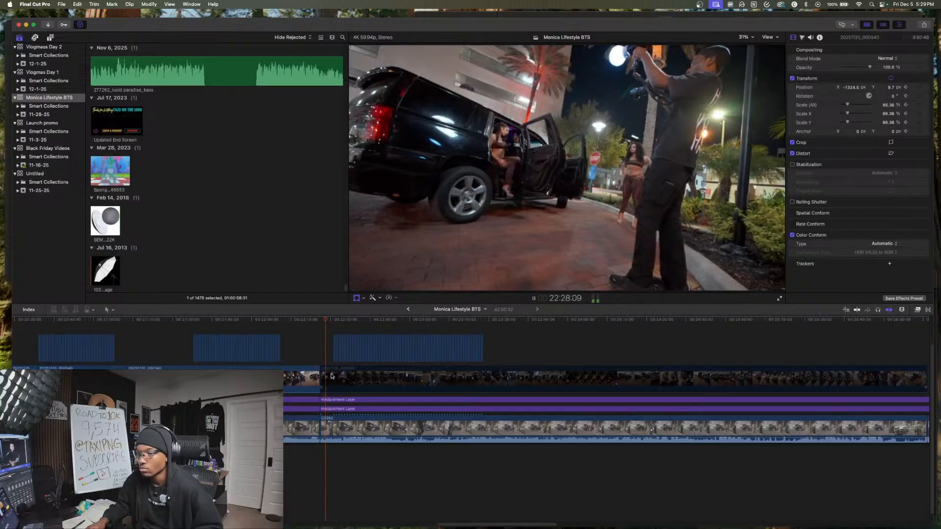
- Play the footage with the new slideshow from about 22:28 to check the photos against the shoot
scroll(308, 358, "up", 3)
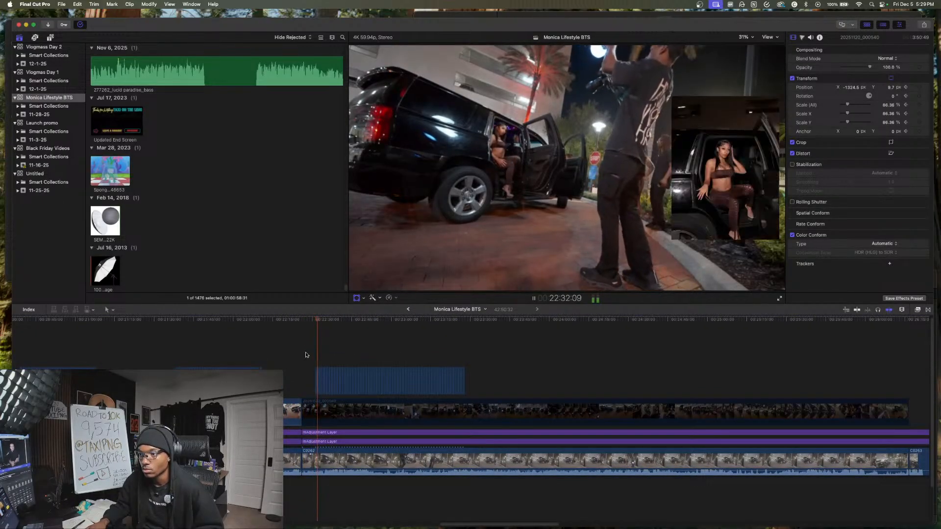
left_click(331, 412)
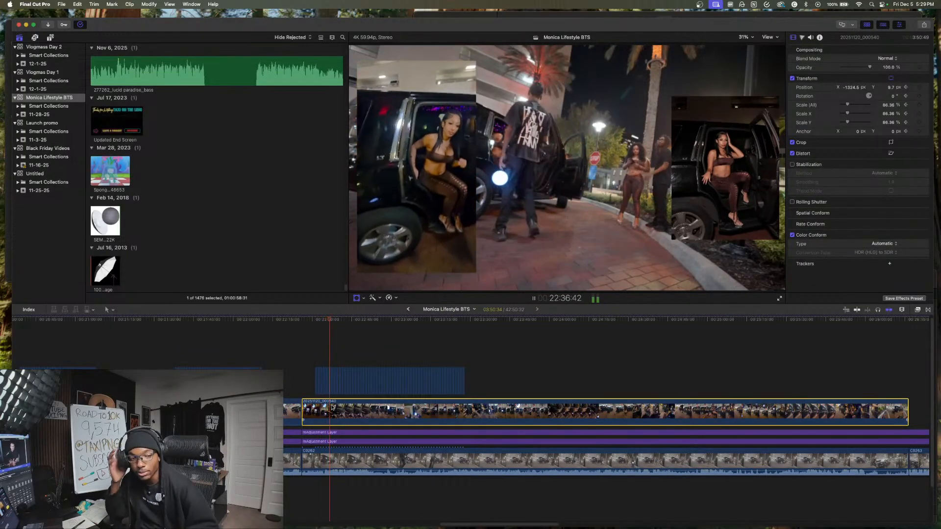
key("shift+t")
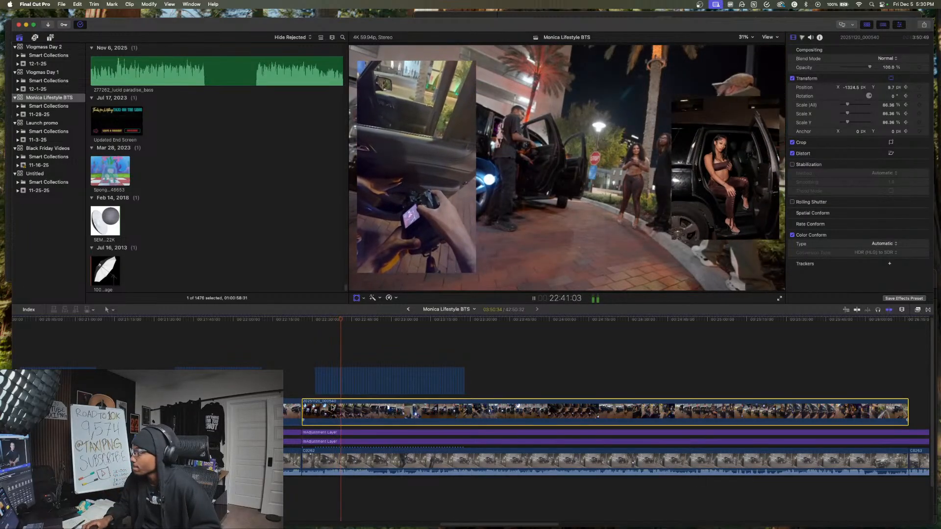
key("space")
key("shift+t")
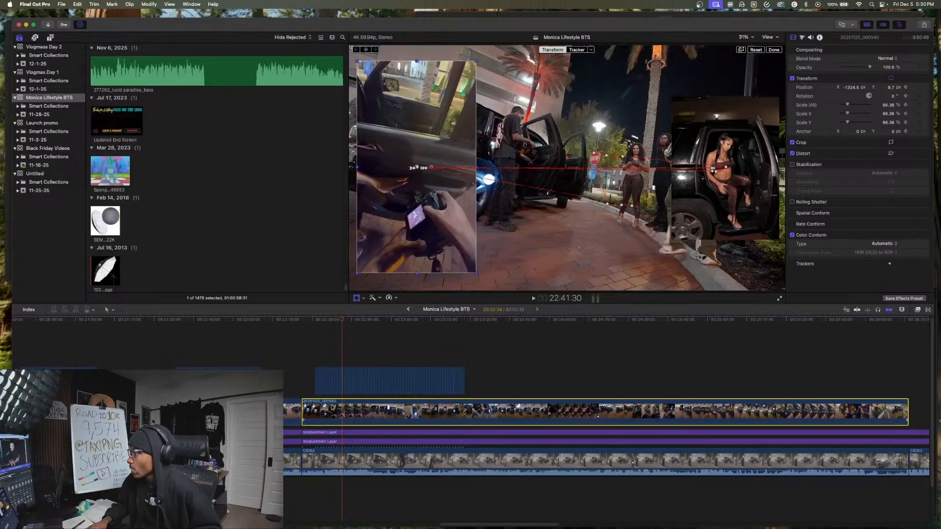
key("space")
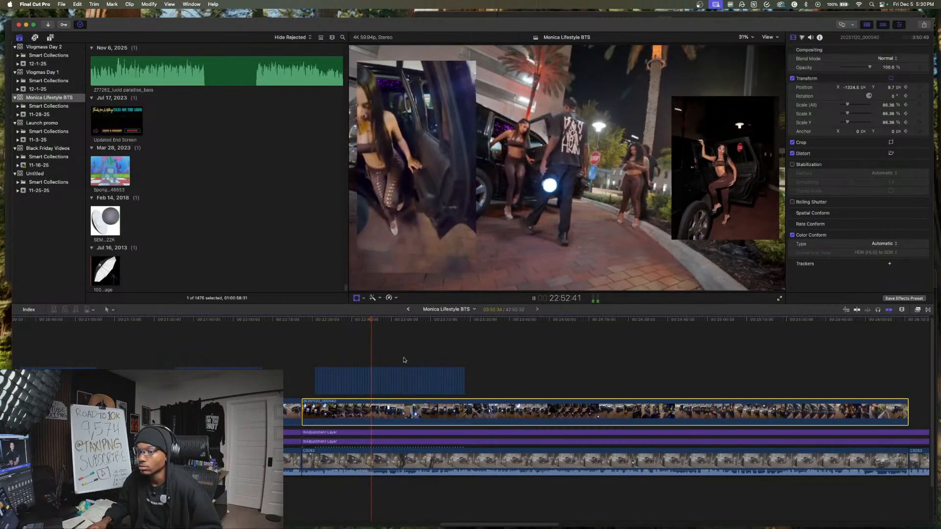
- Split off the 41 photos after 22:47:30 by moving them along the timeline to start at about 23:49
scroll(402, 361, "right", 2)
left_click(310, 361)
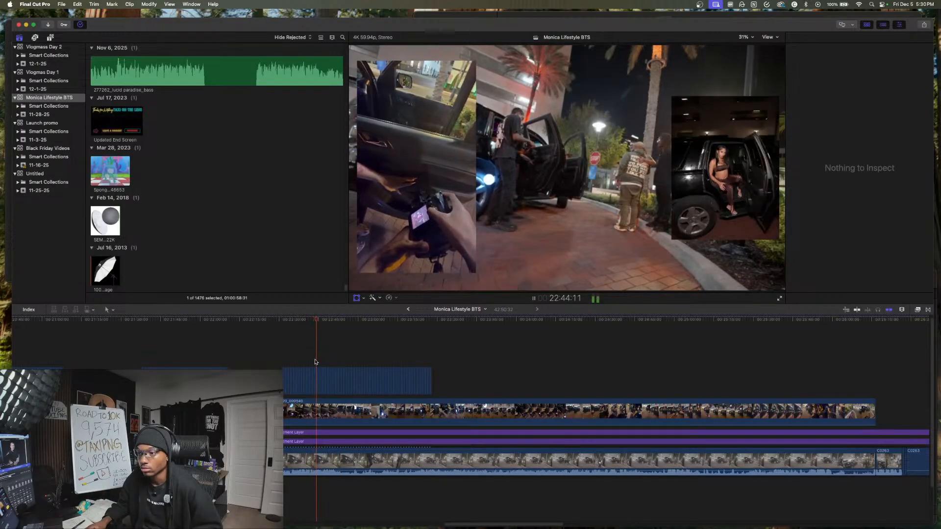
key("space")
key("space")
key("space")
key("space")
key("space")
key("space")
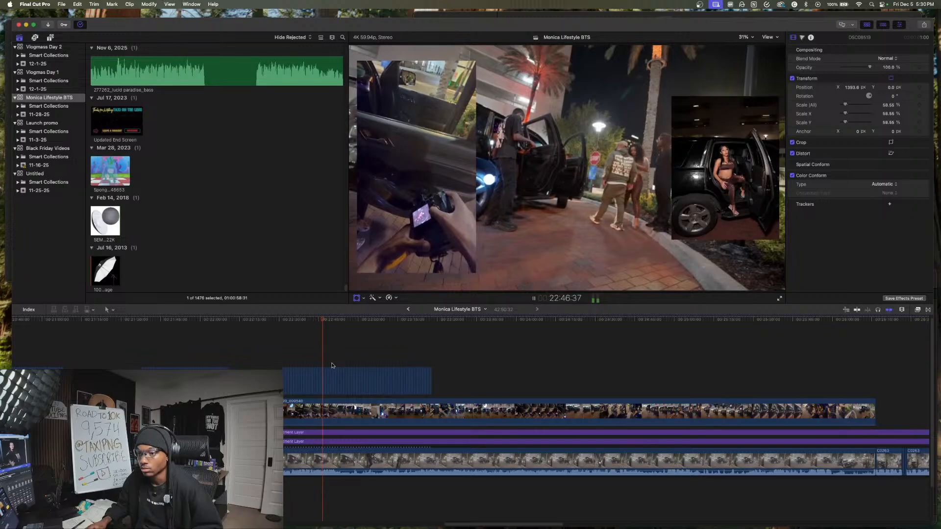
key("space")
left_click_drag(323, 364, 472, 382)
left_click_drag(313, 370, 323, 372)
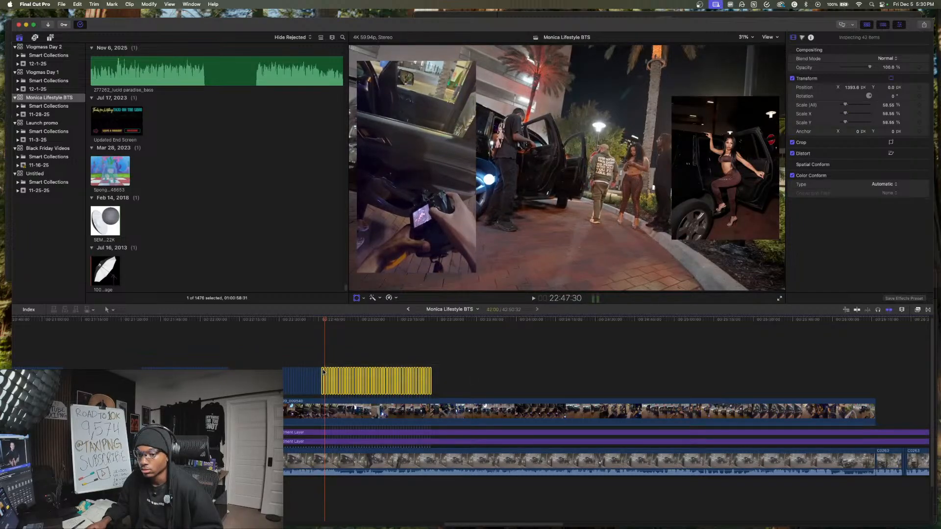
left_click(327, 374, "super")
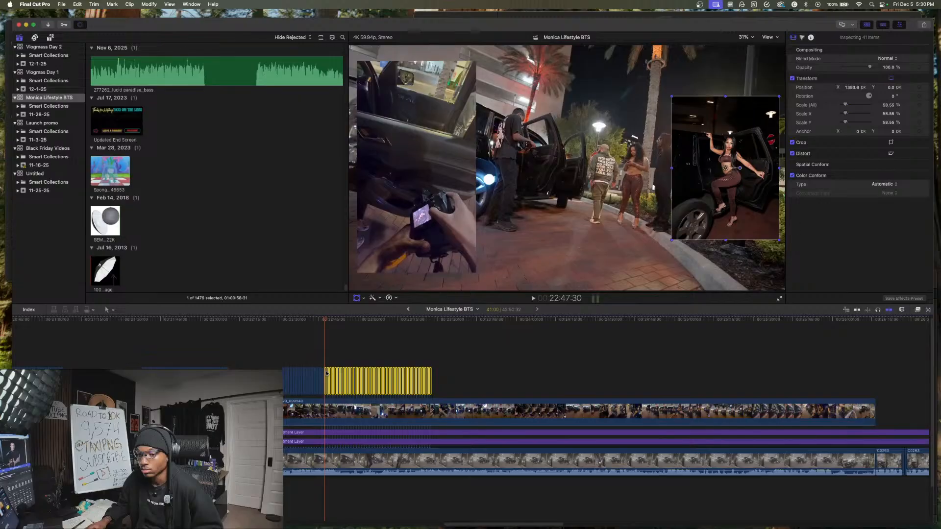
left_click_drag(462, 365, 489, 367)
left_click_drag(360, 370, 359, 370)
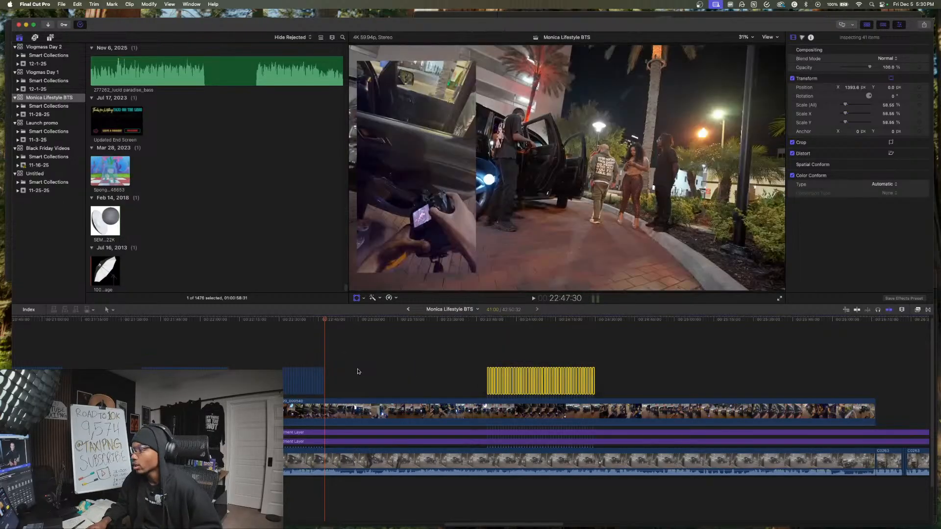
- Play on from the gap, then move the 41 photos to start at 23:02:49 and preview them
left_click(350, 381)
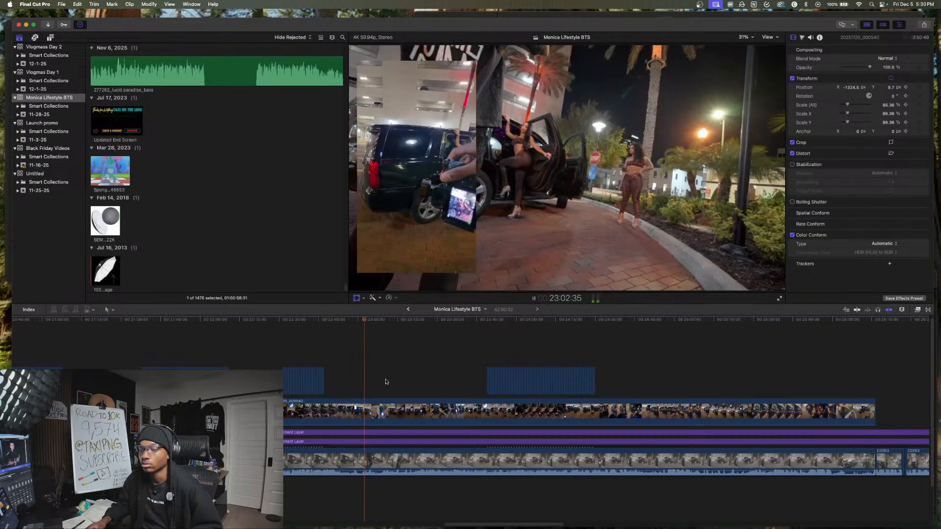
left_click(552, 381)
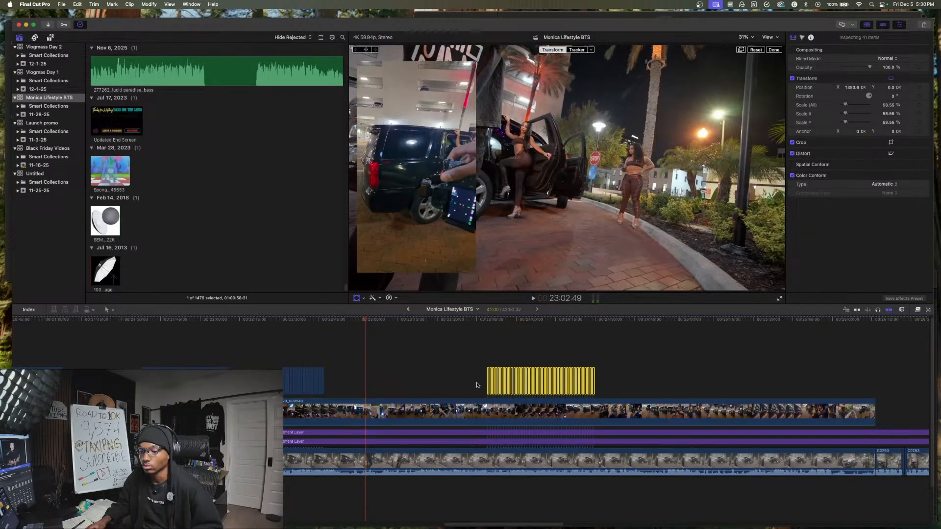
left_click_drag(539, 383, 430, 382)
key("space")
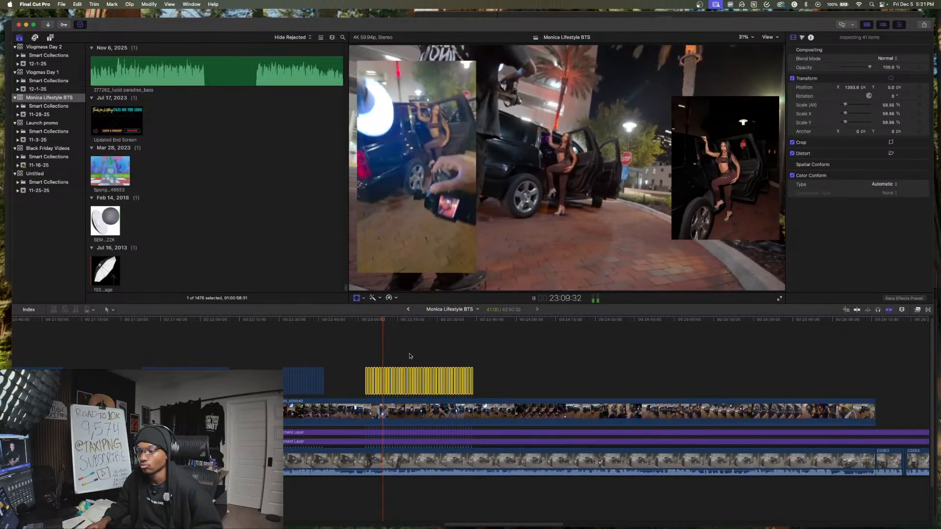
- Skim the footage from about 23:17 to 25:13:55 to examine when the next shooting position begins
left_click(432, 354)
left_click(466, 352)
left_click(497, 355)
left_click(544, 359)
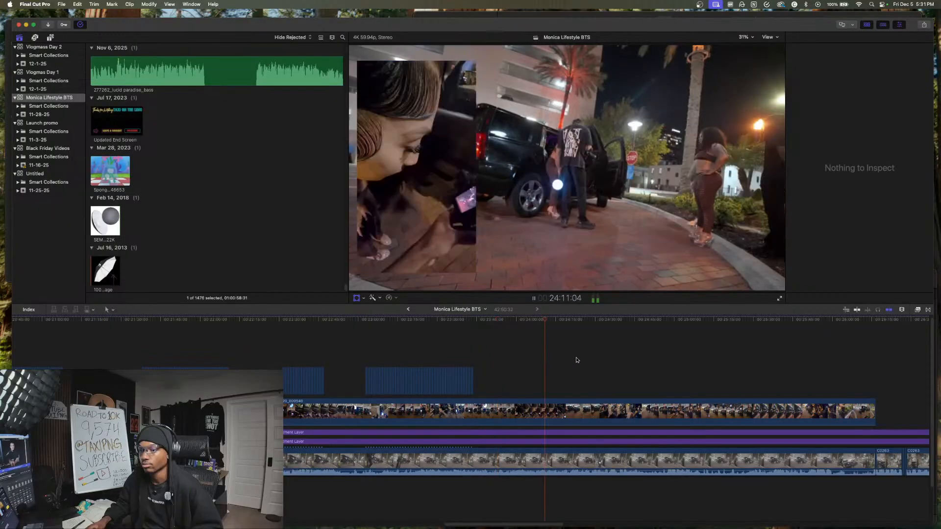
left_click(601, 362)
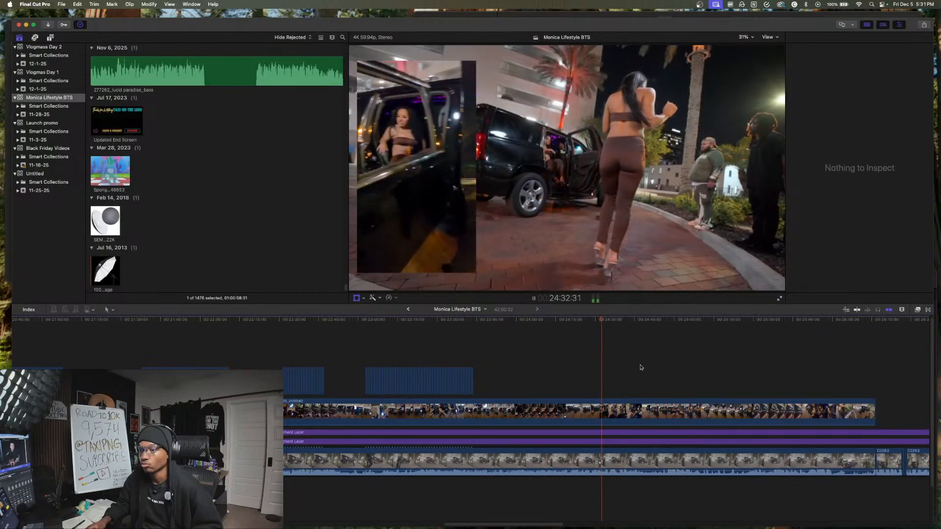
left_click(640, 367)
scroll(616, 383, "right", 3)
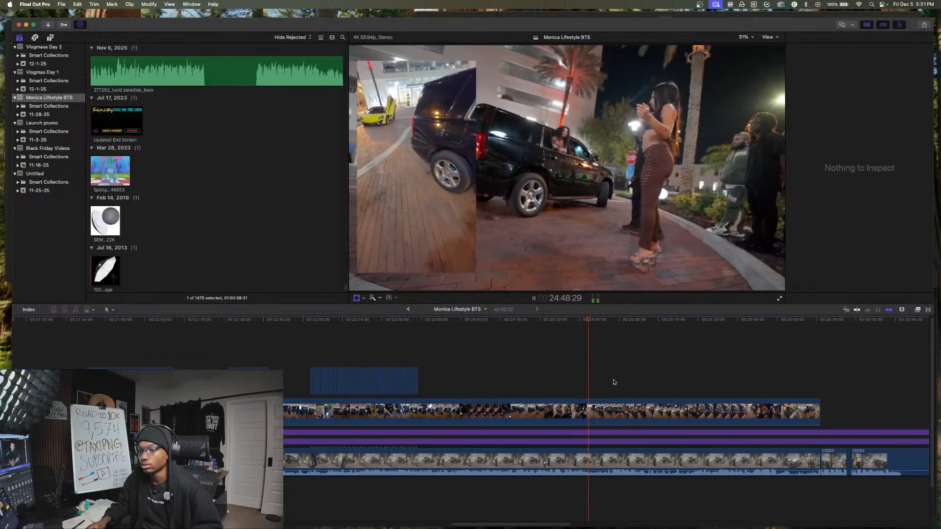
left_click(615, 382)
left_click(636, 388)
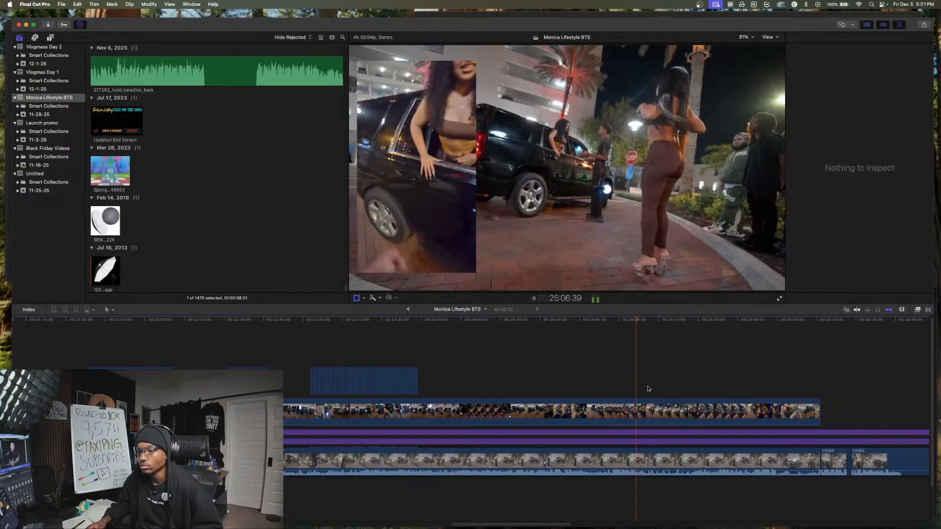
left_click(655, 392)
scroll(659, 393, "right", 2)
key("space")
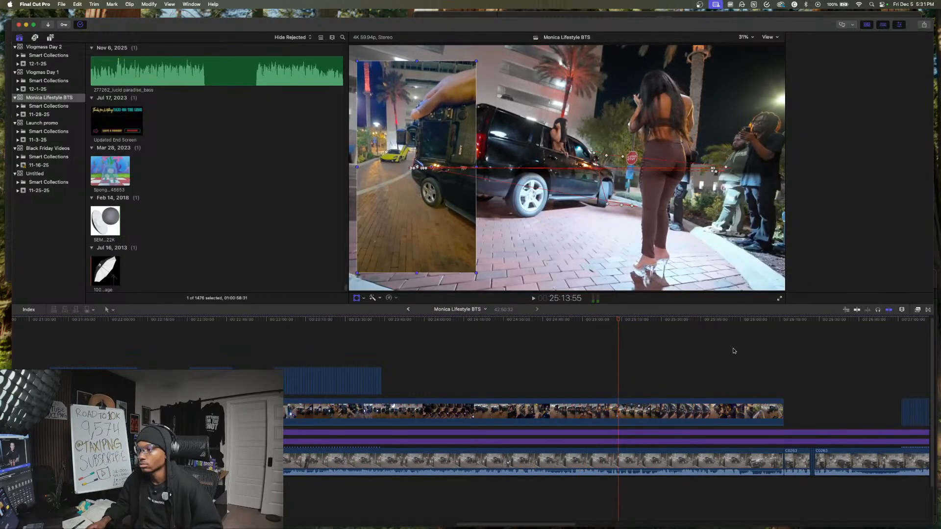
- Cut all layers at 25:13:55 and undo the insertion of photos after the cut
key("super+4")
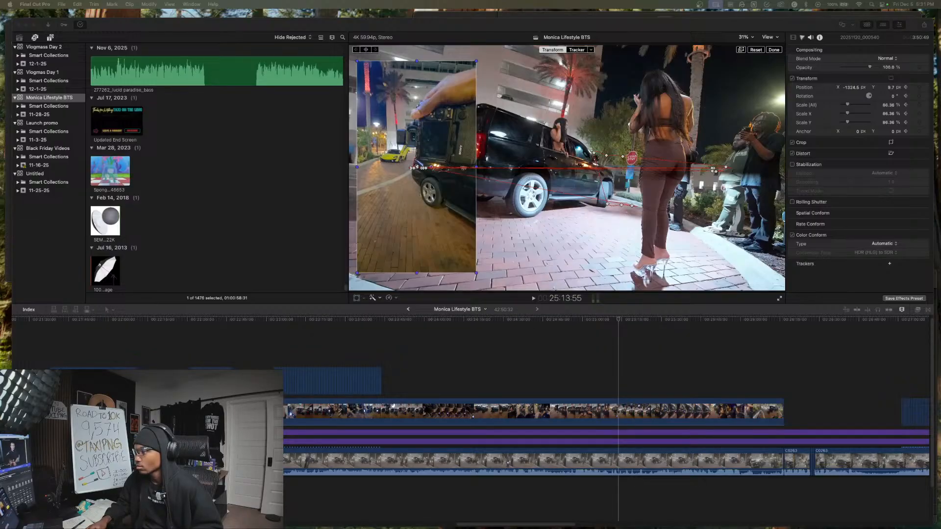
left_click_drag(672, 363, 685, 458)
key("super+b")
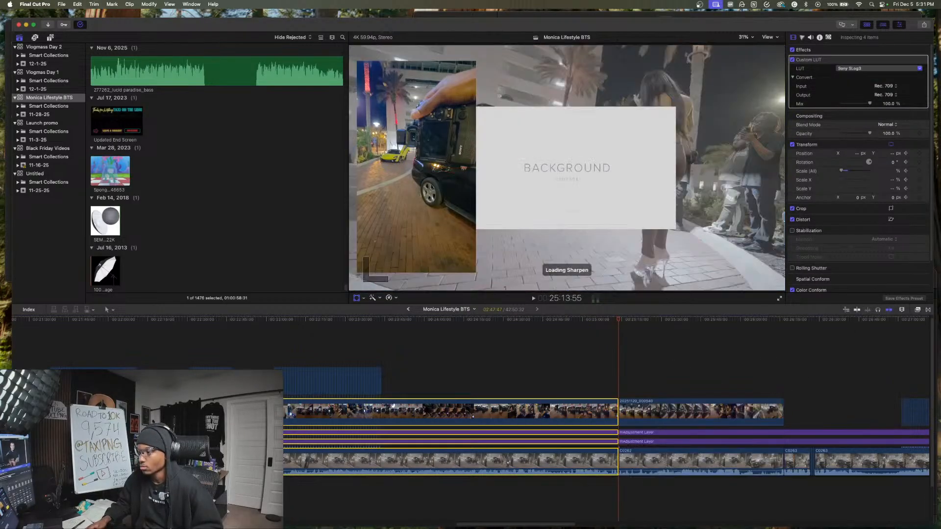
left_click_drag(657, 424, 621, 462)
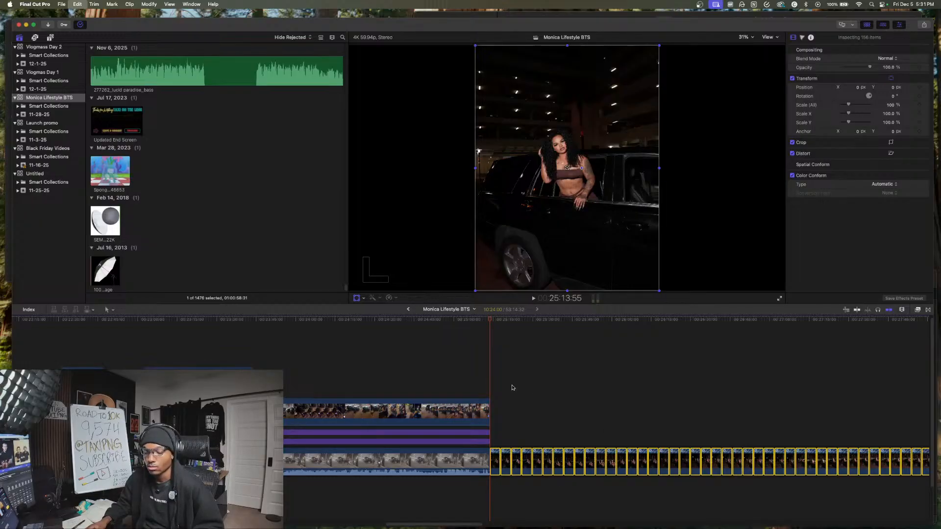
key("super+z")
- Move the large part of the photo batch at about 27:00 to start at about 25:23 above the phone clip
scroll(474, 390, "right", 3)
left_click(475, 390)
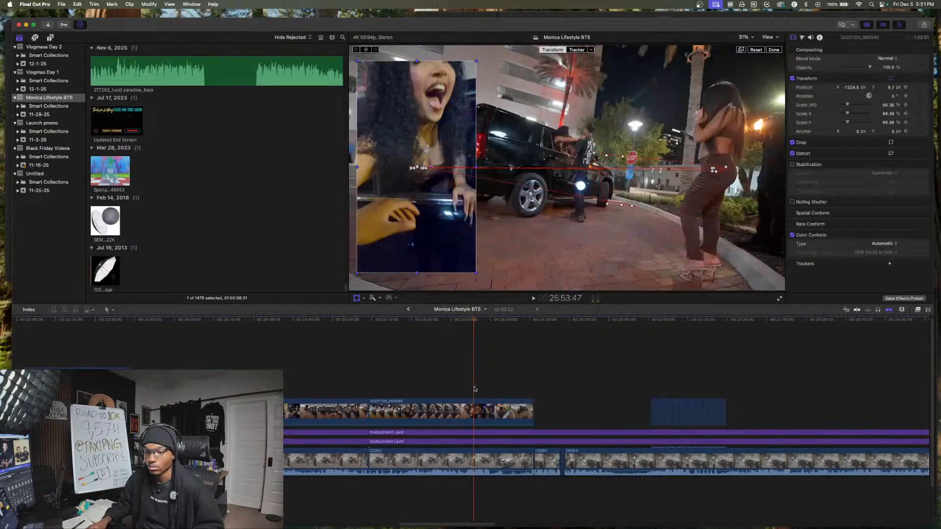
scroll(512, 390, "right", 3)
left_click(372, 390)
key("space")
left_click(343, 391)
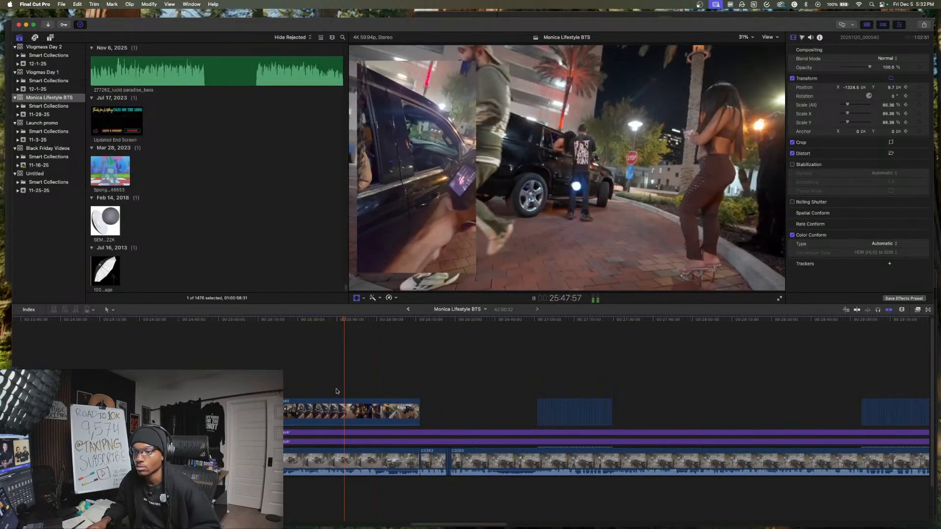
left_click(315, 394)
left_click(297, 395)
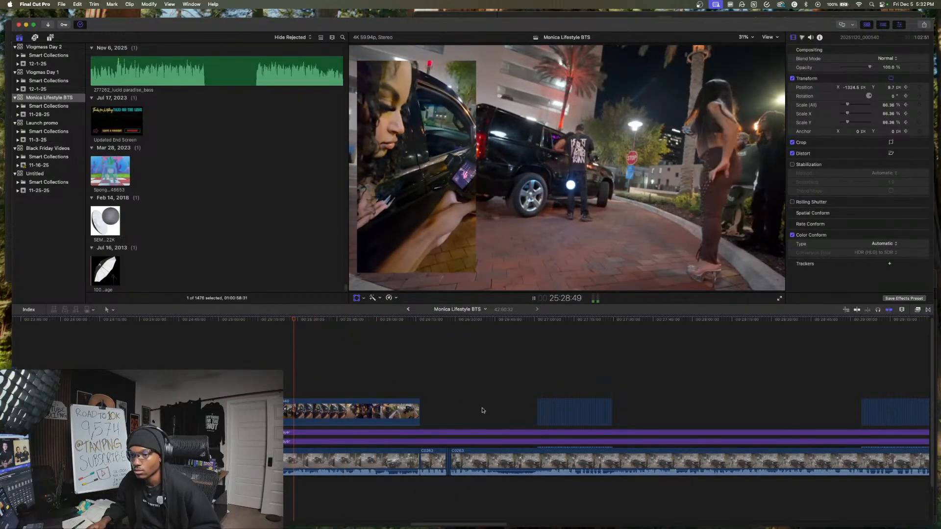
key("space")
left_click(576, 414)
left_click_drag(516, 403, 329, 382)
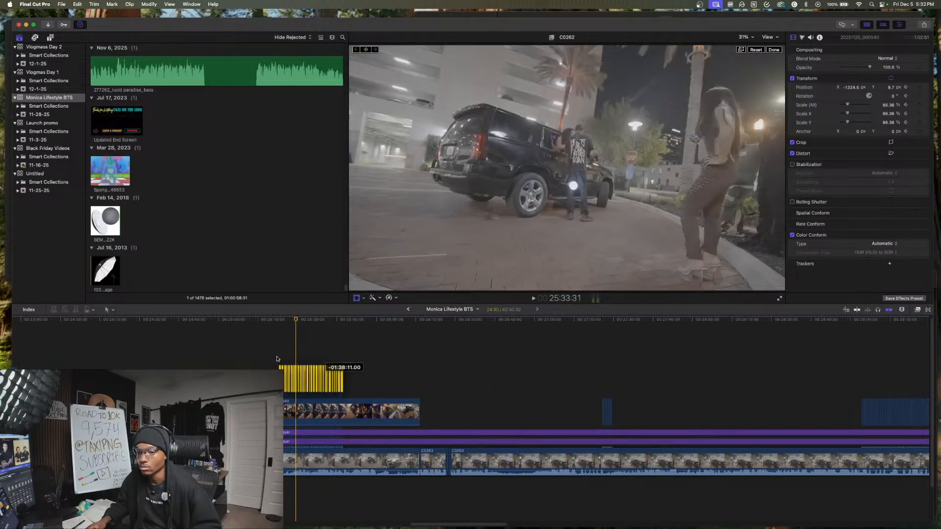
left_click(278, 360)
- Play the slideshow from about 25:23, then move the 33 photos after about 25:31 to start at about 26:37
key("space")
key("super+4")
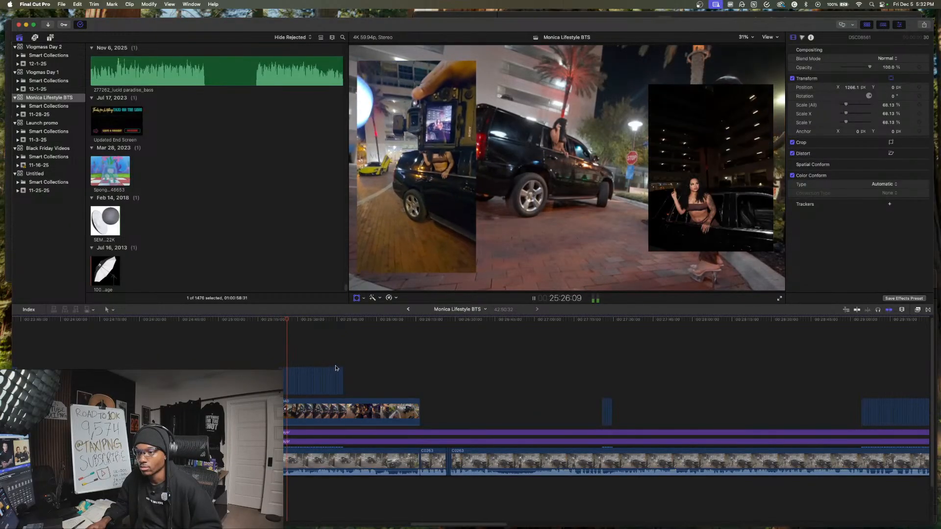
key("space")
key("shift+t")
key("space")
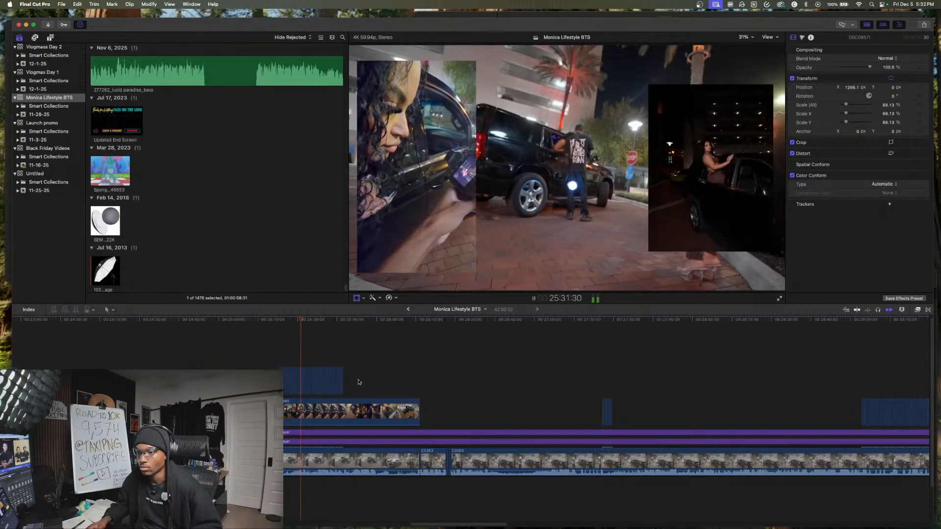
key("space")
key("shift+t")
left_click_drag(307, 382, 445, 387)
key("space")
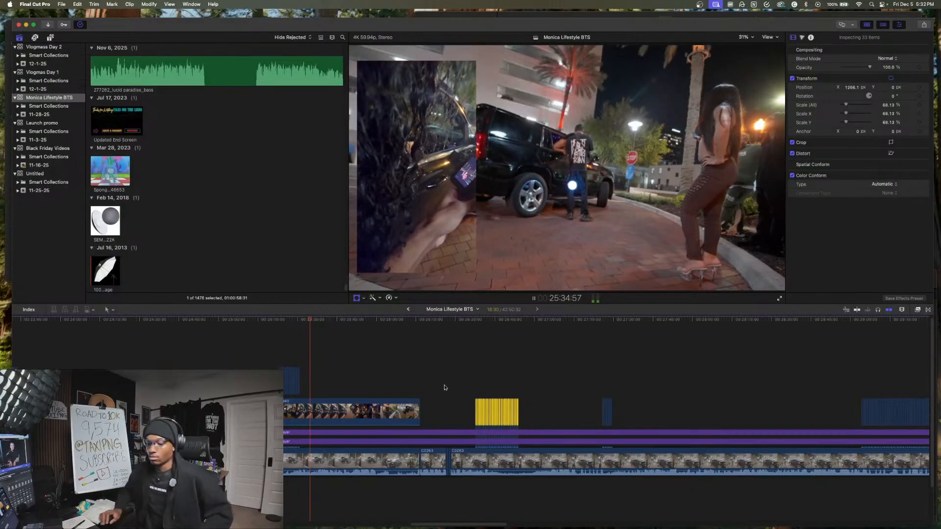
- Replay the footage after the shortened slideshow and cut the main camera clip at 25:31:01
key("space")
left_click(306, 384)
key("space")
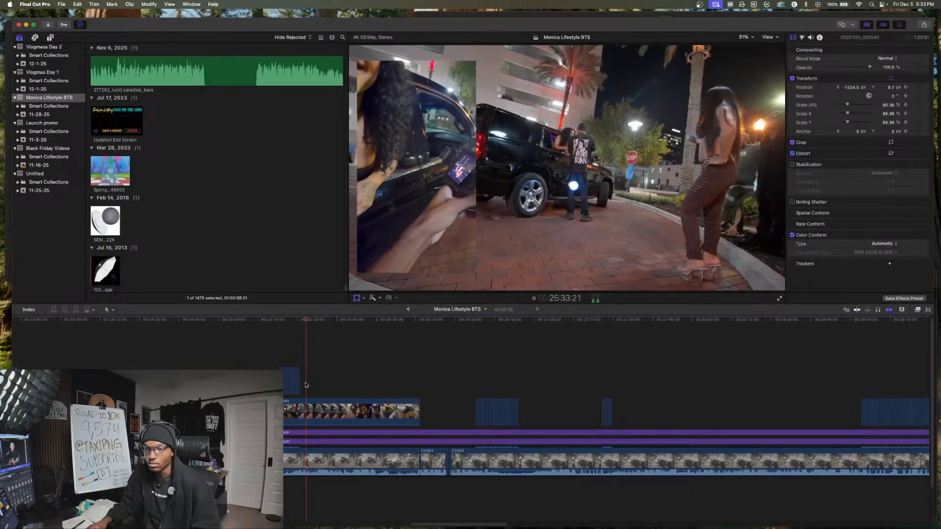
left_click(301, 380)
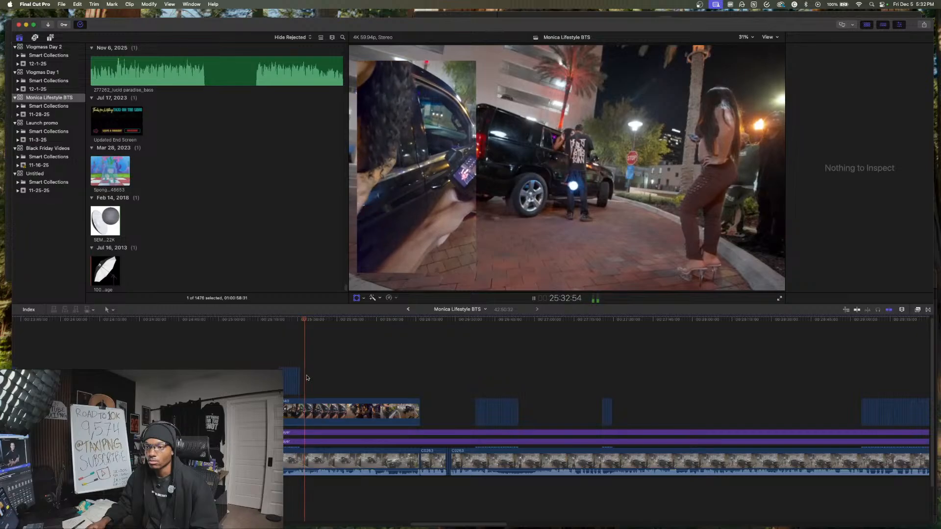
key("space")
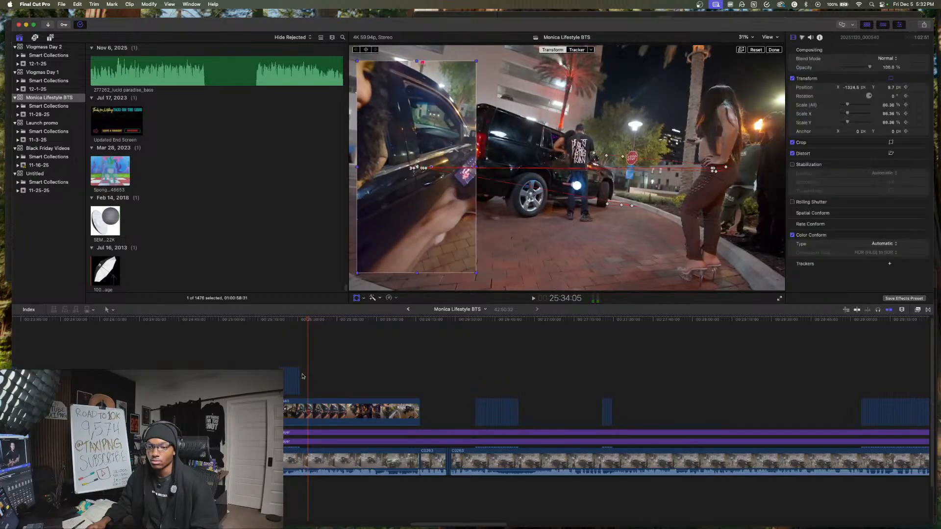
left_click(300, 373)
left_click(319, 462)
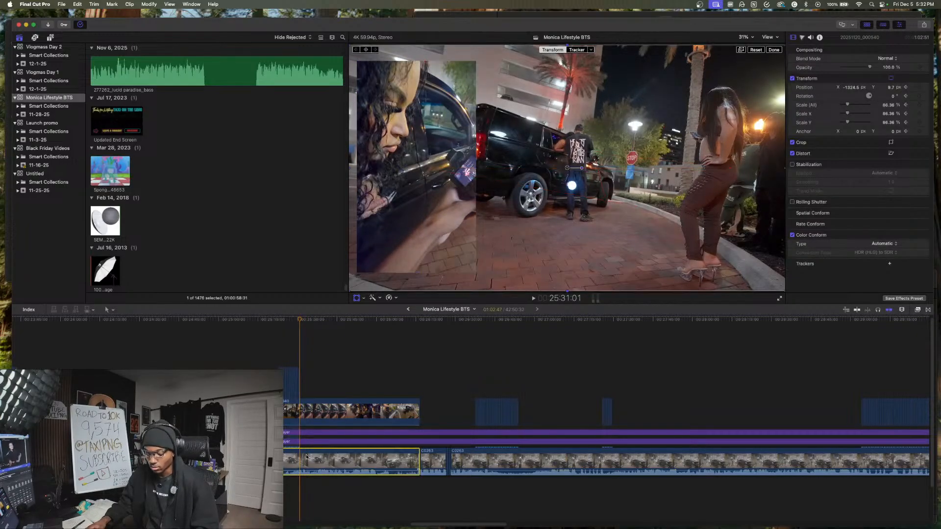
key("super+b")
- Cut the main camera clip again at about 25:33:50 to isolate a short segment, and select that segment
key("space")
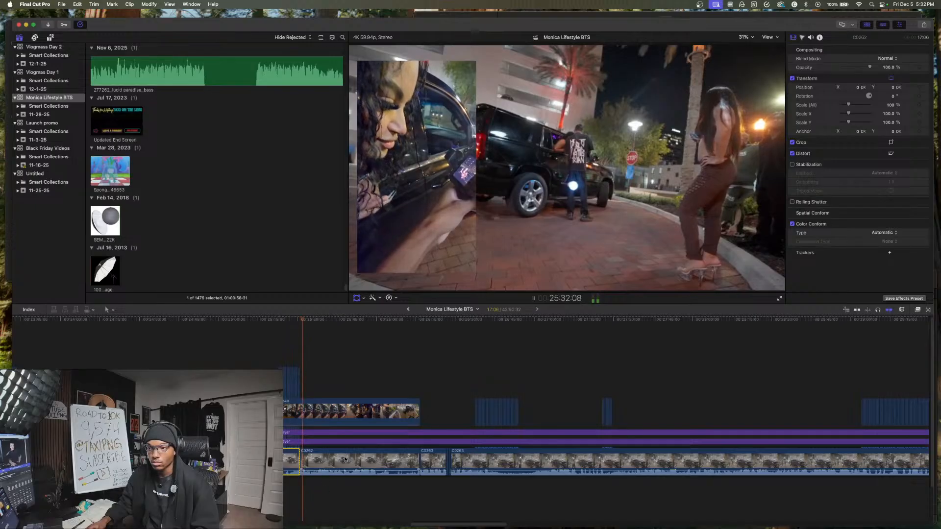
key("space")
left_click(352, 463)
key("super+b")
left_click(302, 477)
left_click(301, 469)
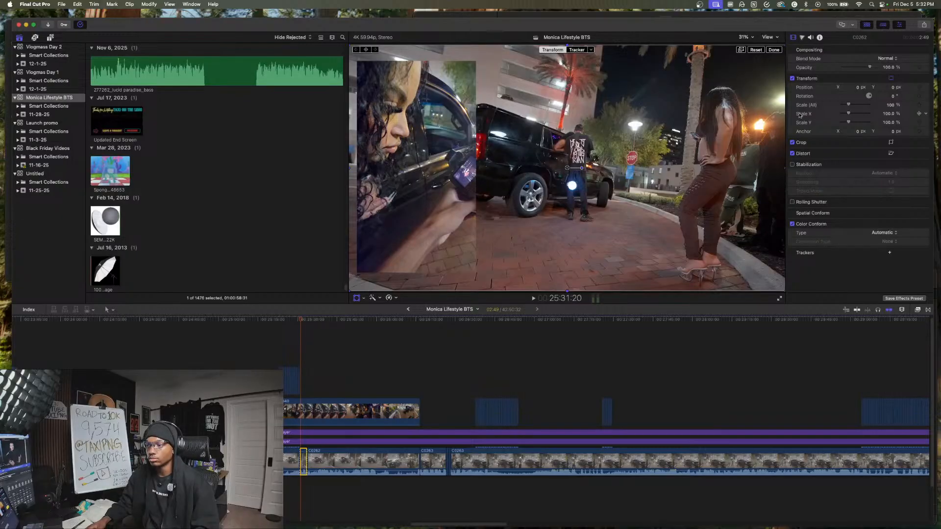
- Scale the isolated camera segment at 25:31 to 192%, reposition it on the photographer beside the car, and play it back
left_click_drag(888, 106, 889, 61)
left_click_drag(580, 180, 608, 190)
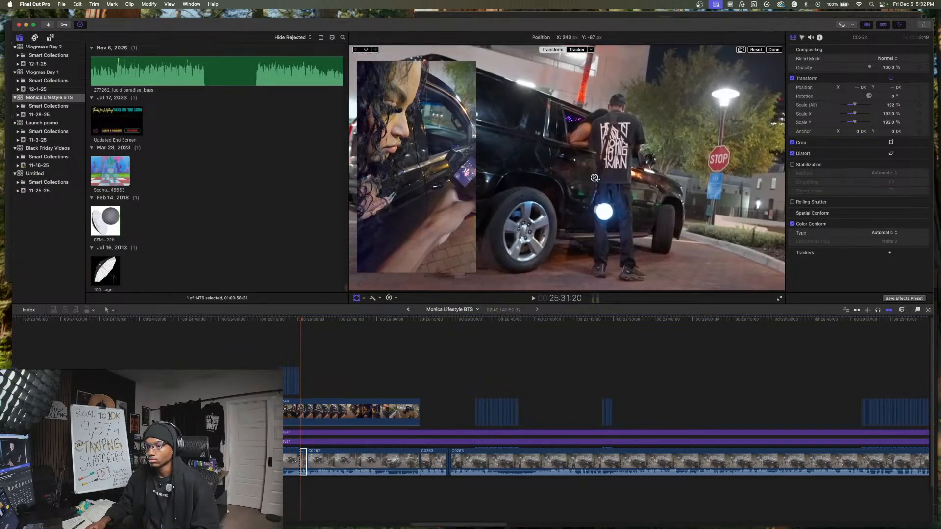
left_click(324, 383)
key("space")
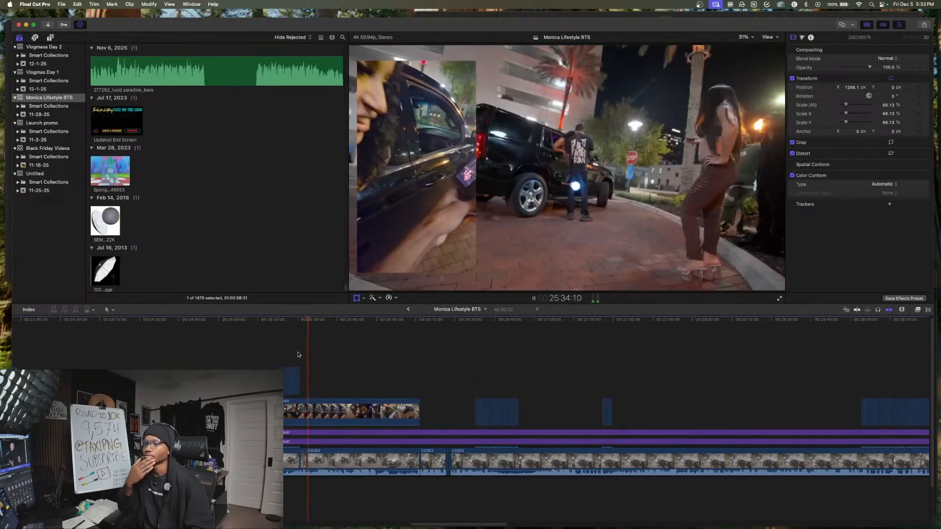
- Cut the phone clip, adjustment layers and camera clip at 25:35:46
key("space")
left_click_drag(298, 355, 340, 485)
key("super+b")
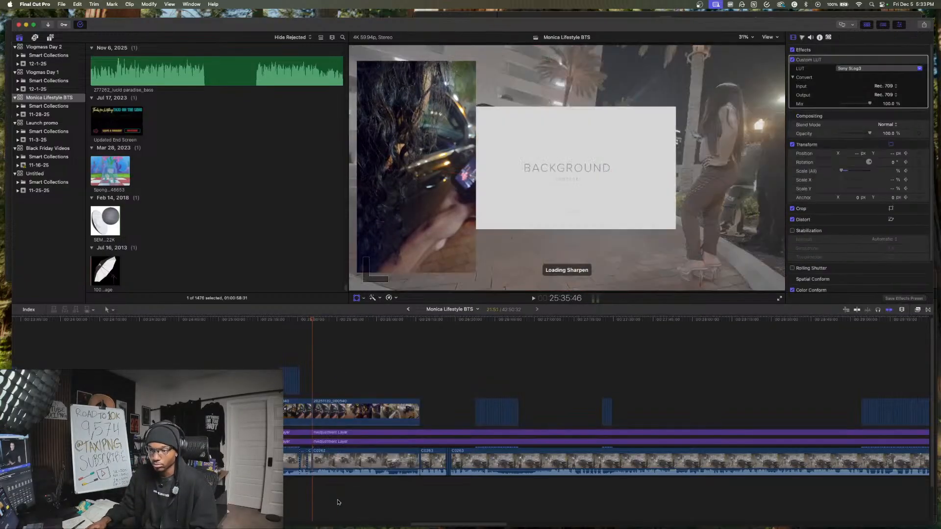
- Play through the footage after 25:35 and cut the phone clip, adjustment layers and camera clip at about 25:50
left_click(347, 496)
left_click(359, 495)
left_click(342, 492)
key("space")
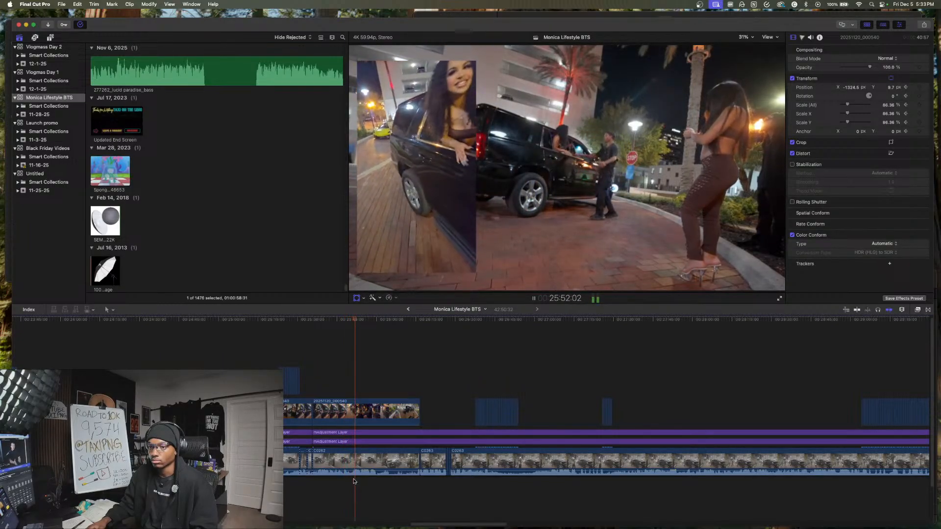
key("shift+t")
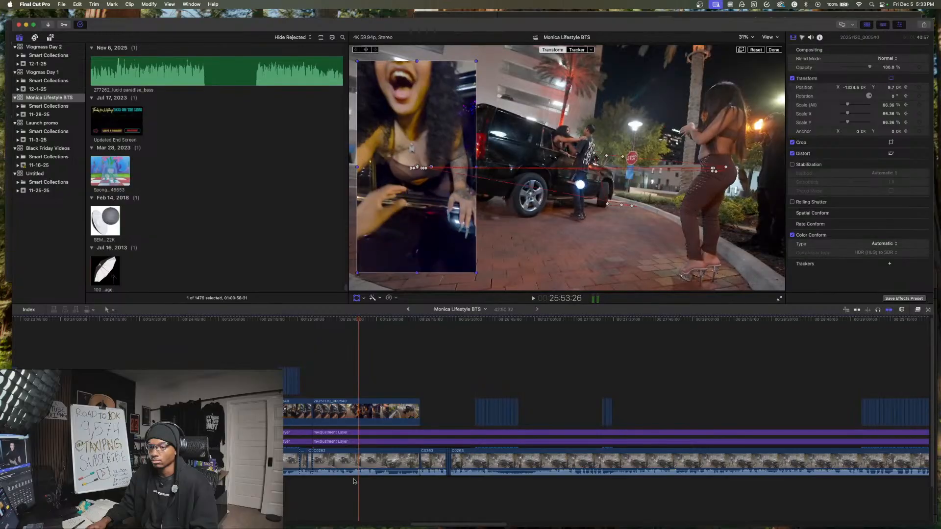
left_click(351, 483)
left_click_drag(357, 483, 377, 397)
key("super+b")
key("space")
- Isolate the 9:47 segment after the 25:50 cut on all layers and copy it into the opening part of the timeline
left_click(354, 386)
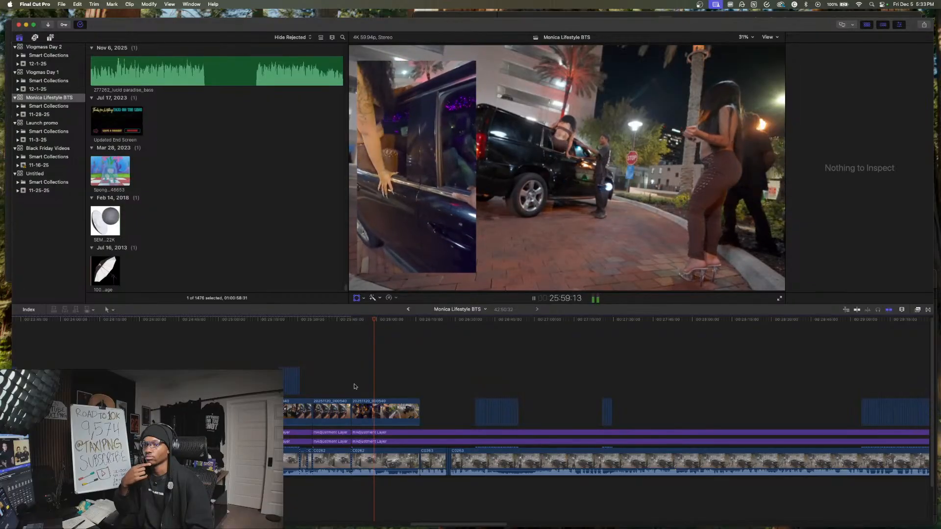
left_click_drag(391, 382, 29, 451)
key("super+b")
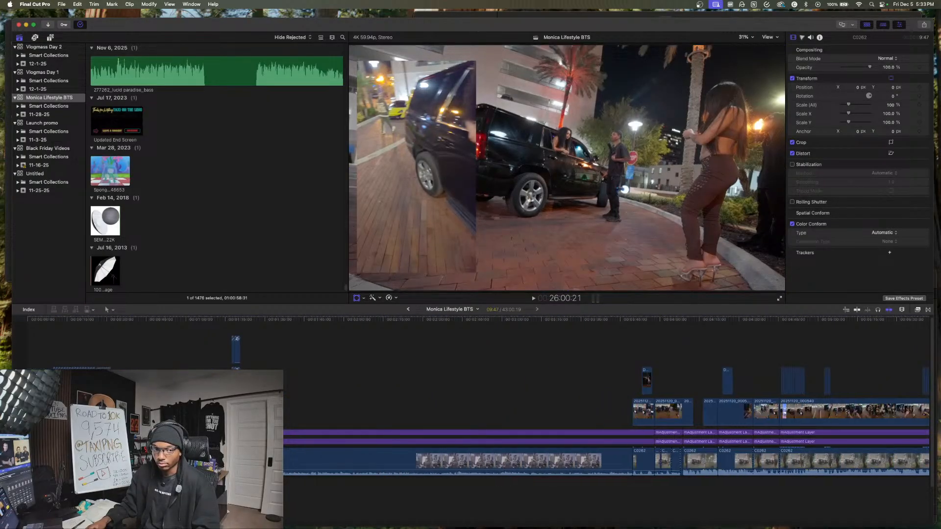
key("space")
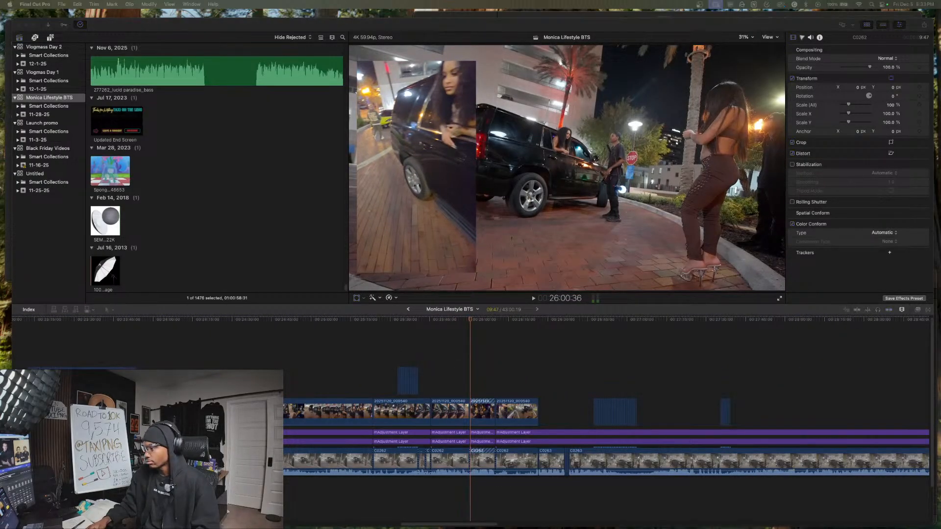
- Replay the footage from about 26:00 and cut out about 10 seconds from all layers after about 26:15
left_click(467, 375)
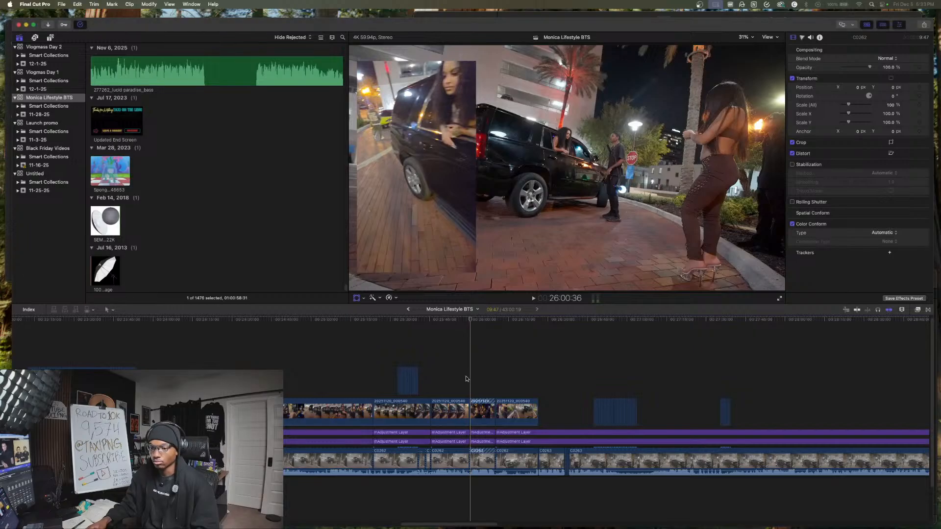
key("space")
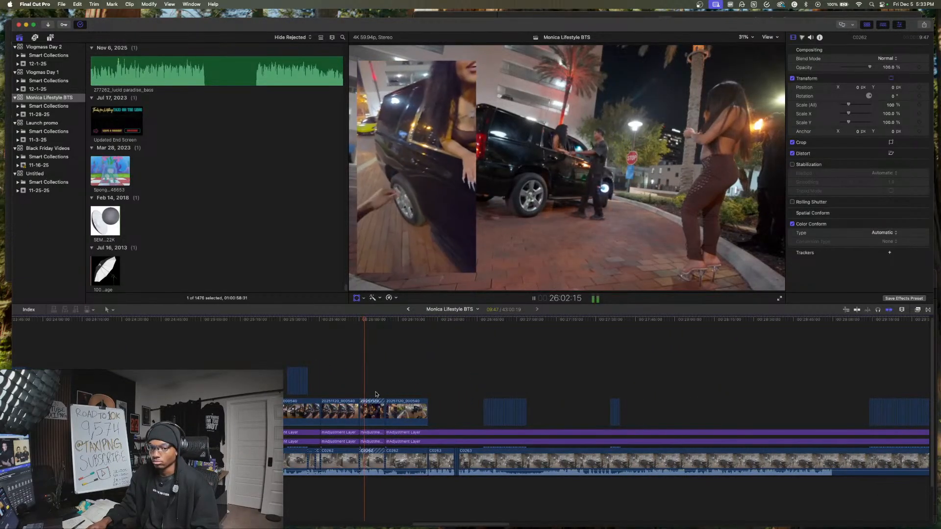
left_click(380, 391)
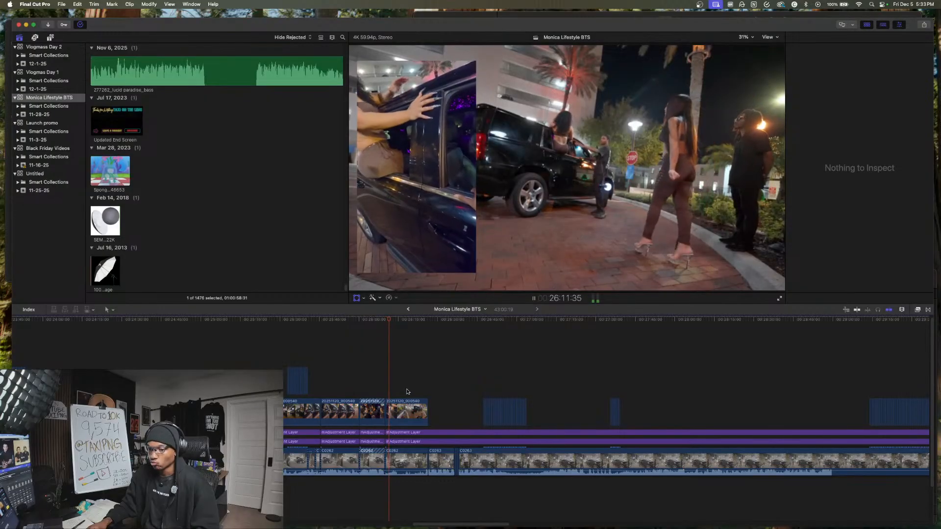
key("super+equal")
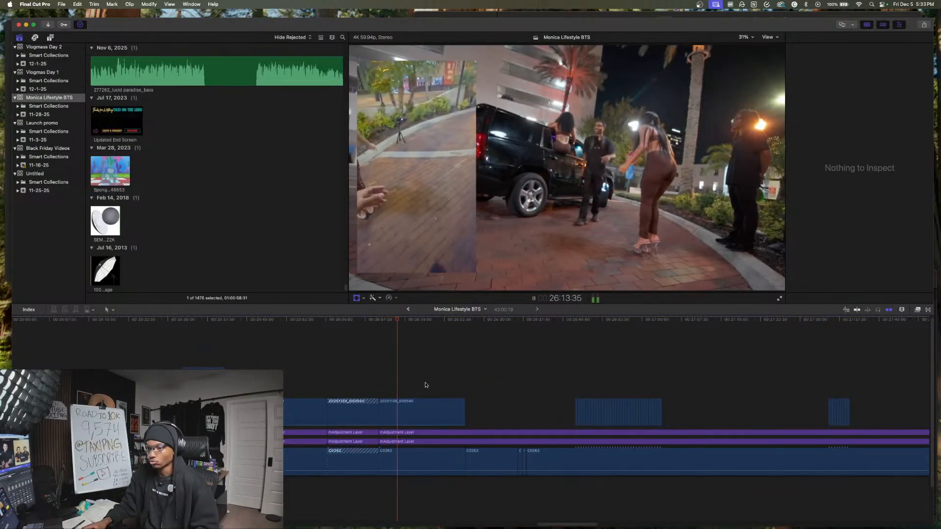
scroll(426, 386, "right", 2)
key("space")
left_click_drag(401, 383, 400, 334)
key("super+b")
left_click(413, 440)
key("Delete")
- Play the next photo slideshow and move its second half of photos to start at about 27:06
key("space")
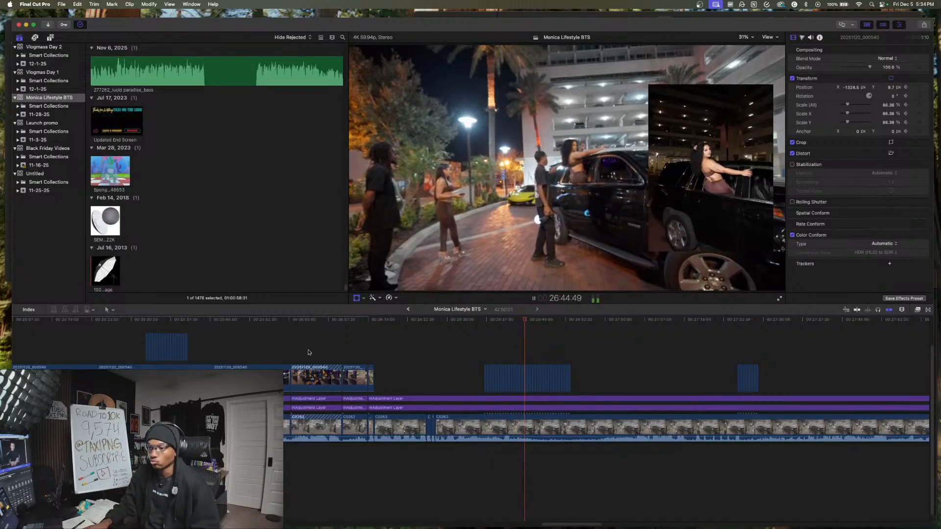
scroll(392, 350, "right", 5)
left_click(442, 357)
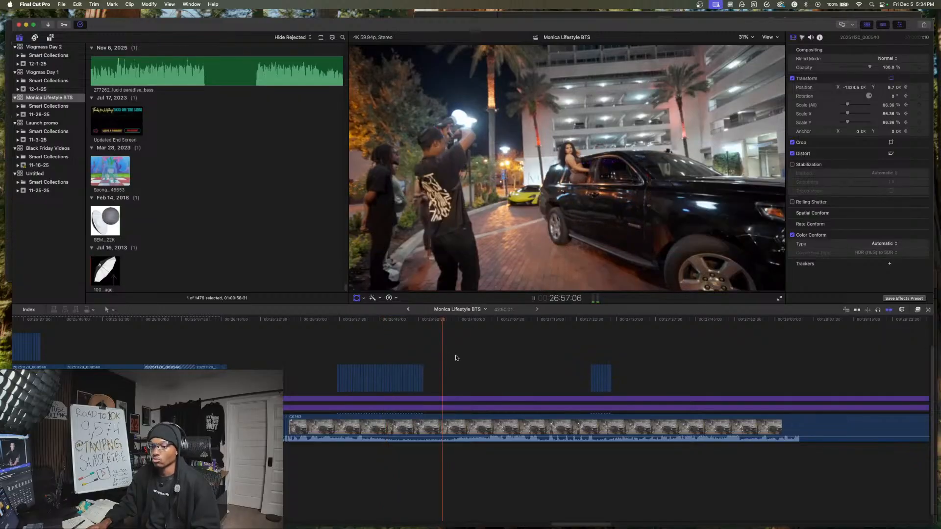
left_click(485, 359)
key("space")
left_click_drag(456, 375, 494, 373)
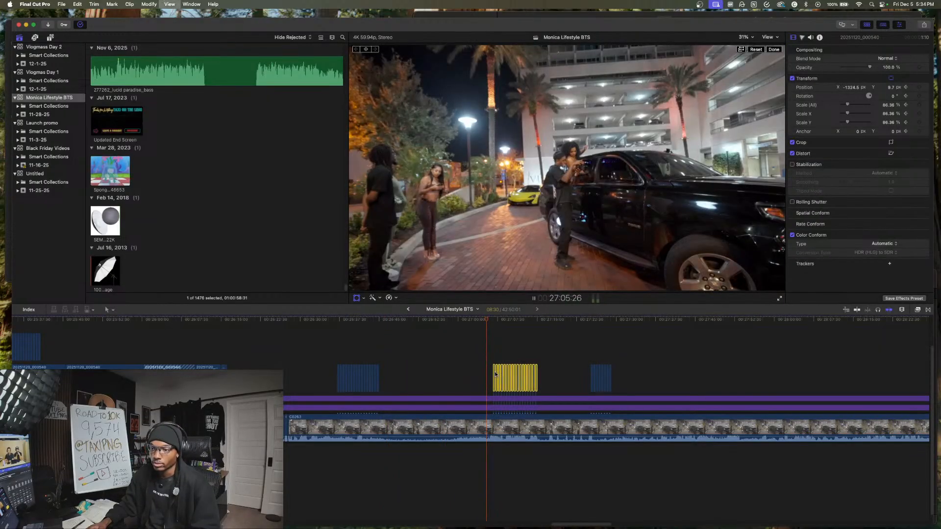
- Cut the camera clip and adjustment layers at 26:45:55 and 26:59:18, and delete the section between the cuts
key("space")
left_click(371, 363)
key("space")
left_click(372, 450)
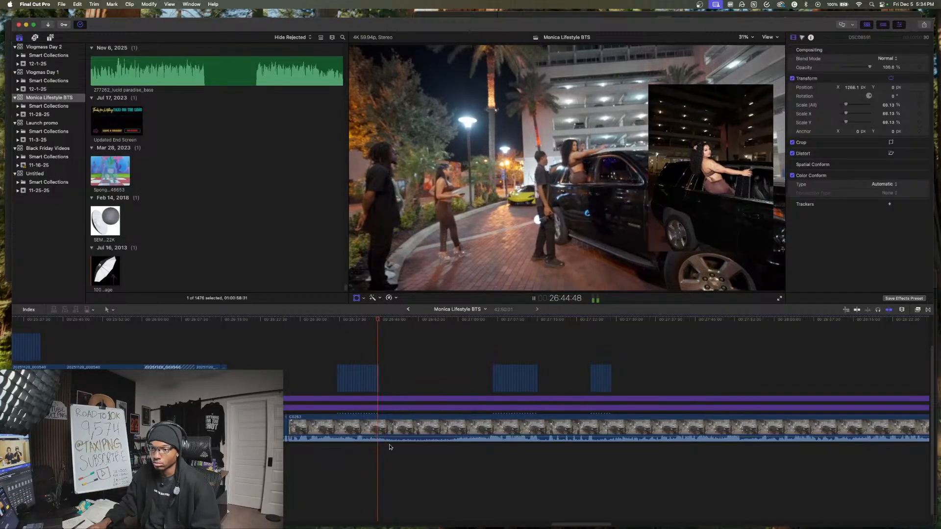
key("space")
key("space")
left_click_drag(395, 451, 397, 373)
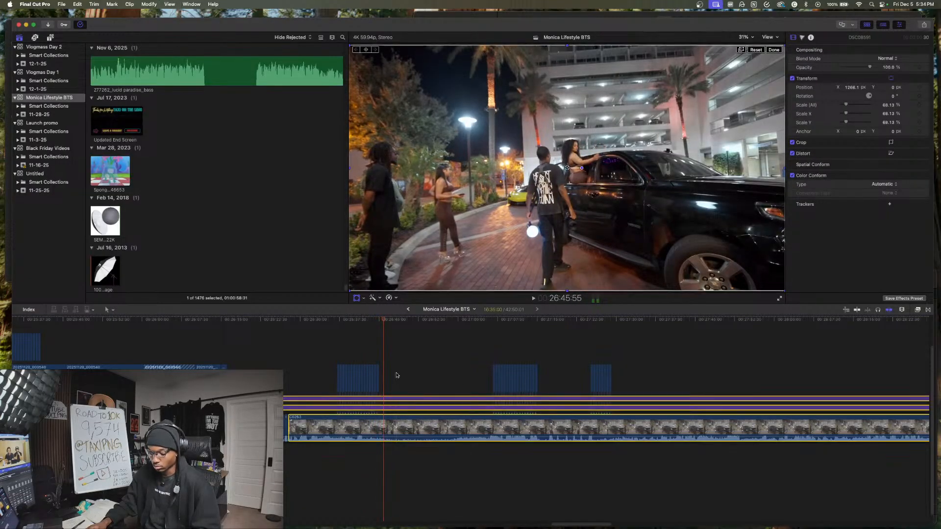
key("super+b")
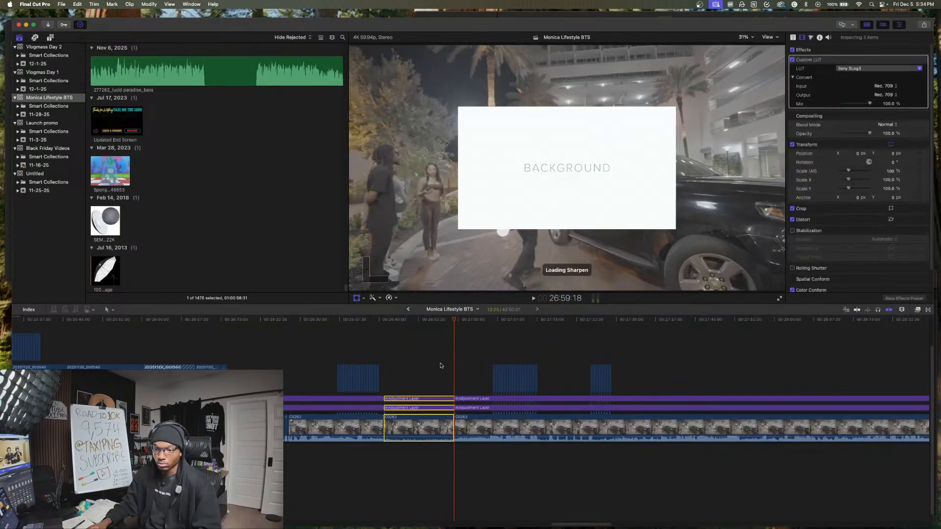
key("BackSpace")
- Review the camera footage and photo slideshows from about 26:45 to 27:34
key("space")
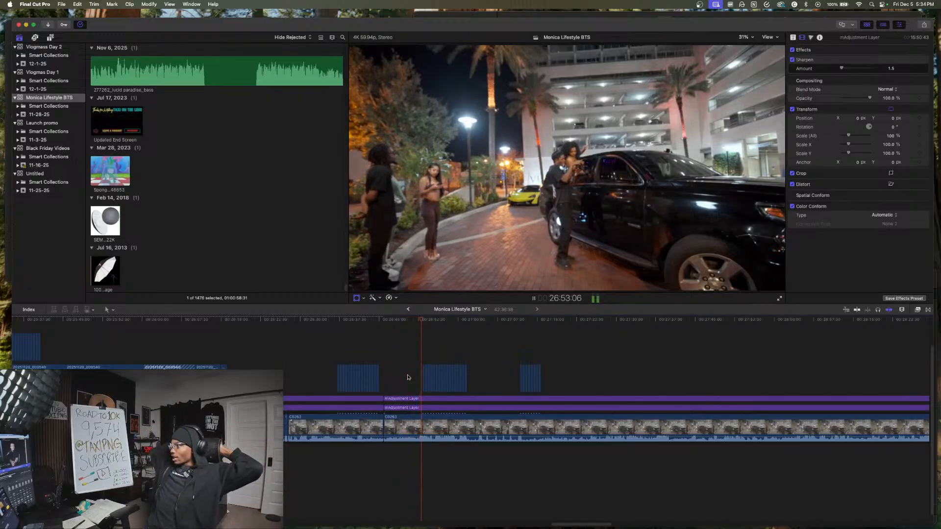
key("space")
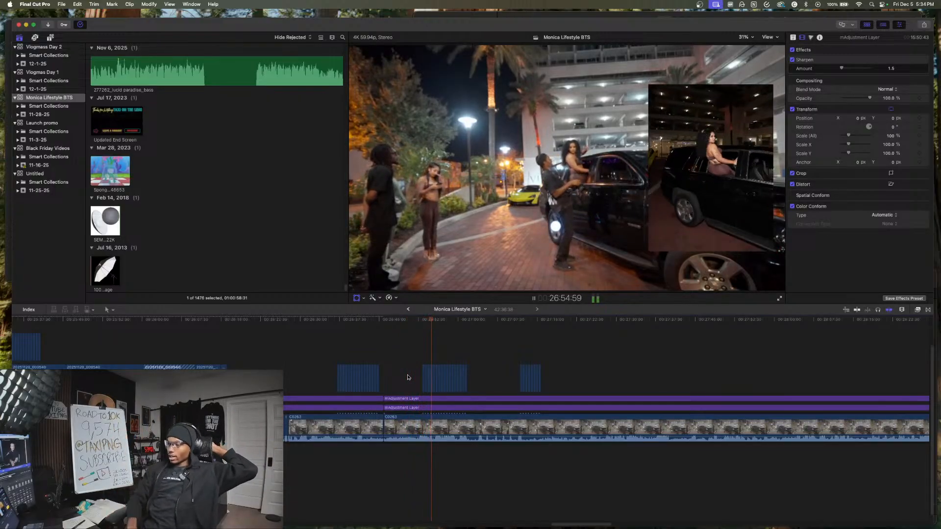
key("b")
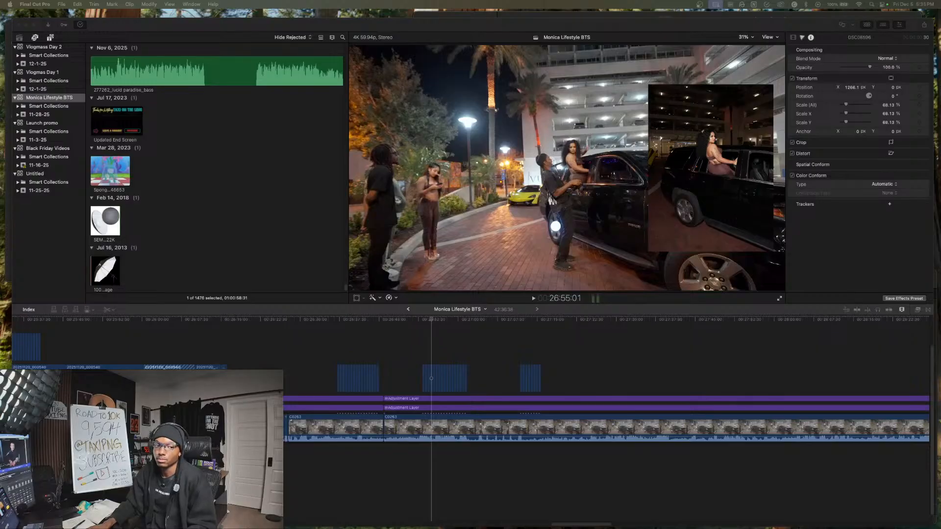
left_click(438, 330)
key("space")
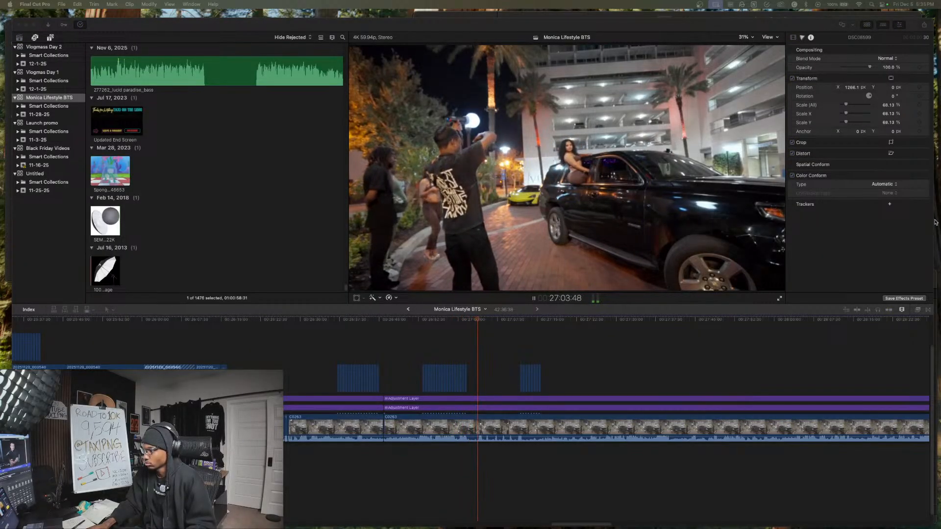
left_click(489, 351)
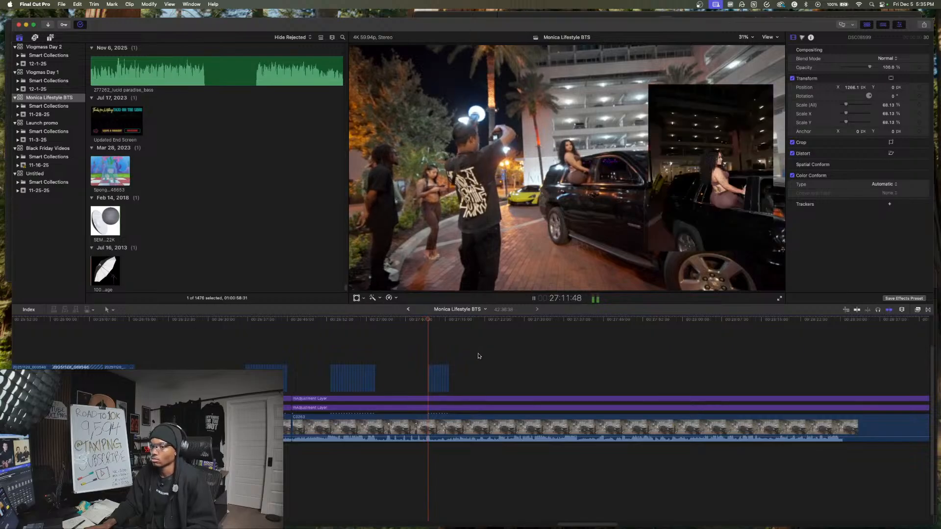
left_click(336, 371)
left_click(351, 371)
left_click(384, 371)
left_click(431, 370)
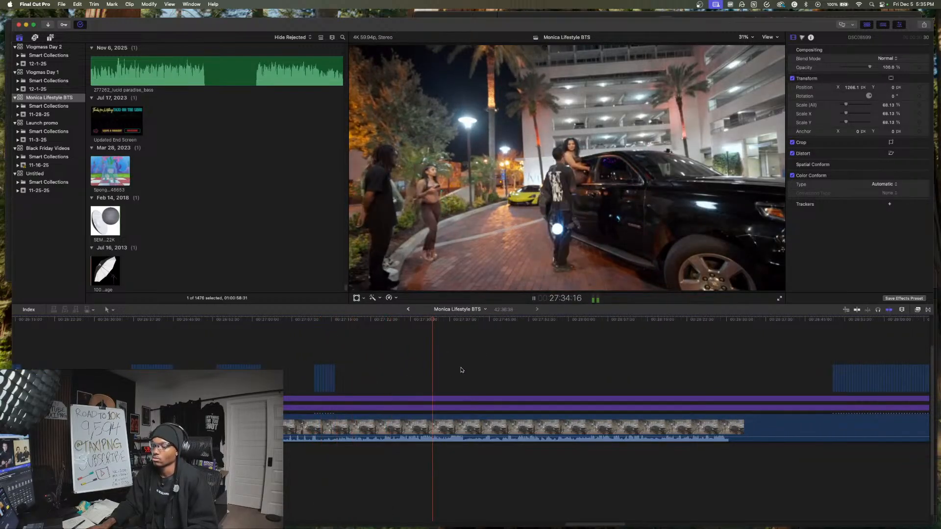
left_click(407, 371)
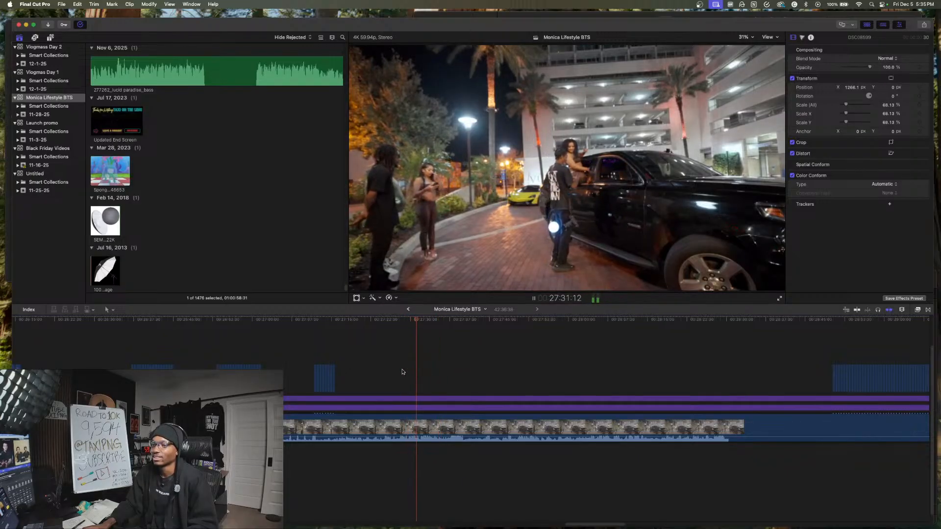
- Cut the camera clip and adjustment layers at about 27:28 and play the footage after the cut
scroll(403, 372, "right", 3)
key("space")
left_click(307, 448)
left_click_drag(318, 459, 330, 359)
key("super+b")
key("space")
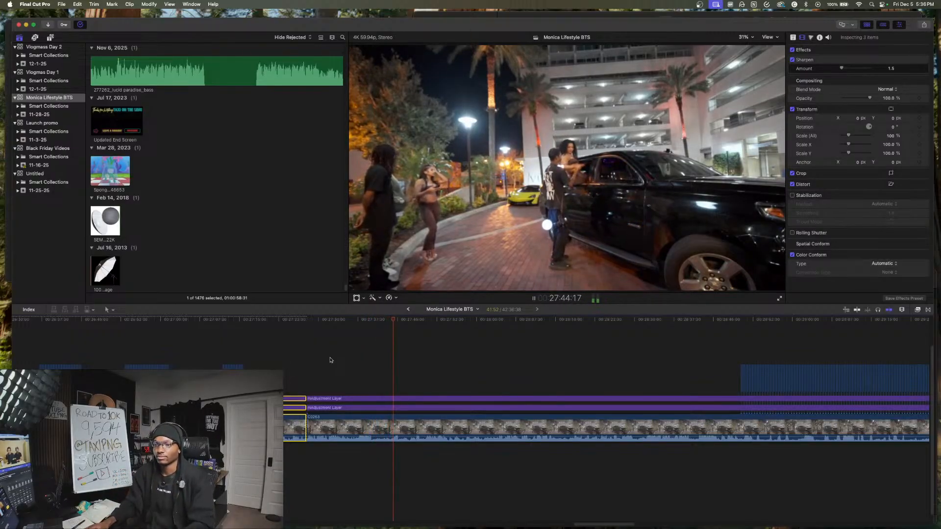
- Cut all layers again at 27:46:34 and copy the isolated 18:47 segment into the opening part of the timeline
key("space")
left_click_drag(436, 380, 435, 467)
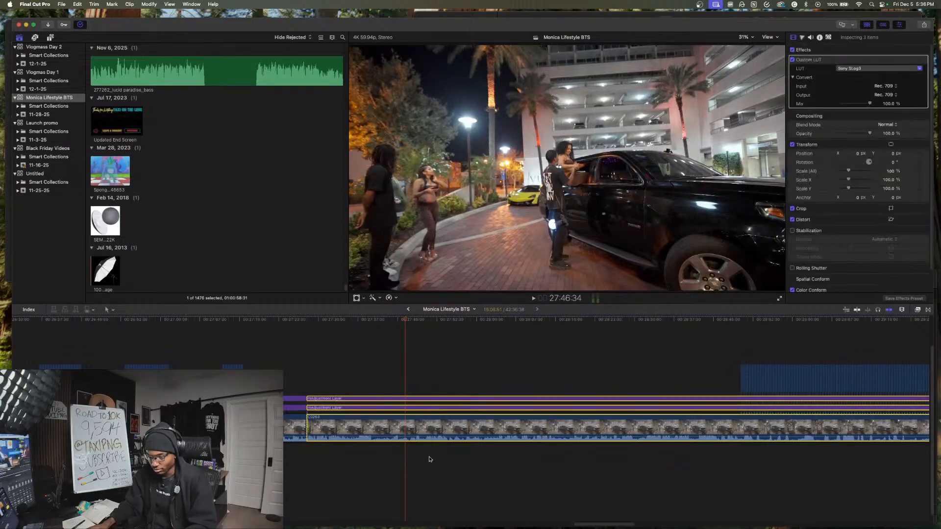
key("cmd+b")
left_click_drag(371, 435, 14, 414)
scroll(567, 404, "left", 20)
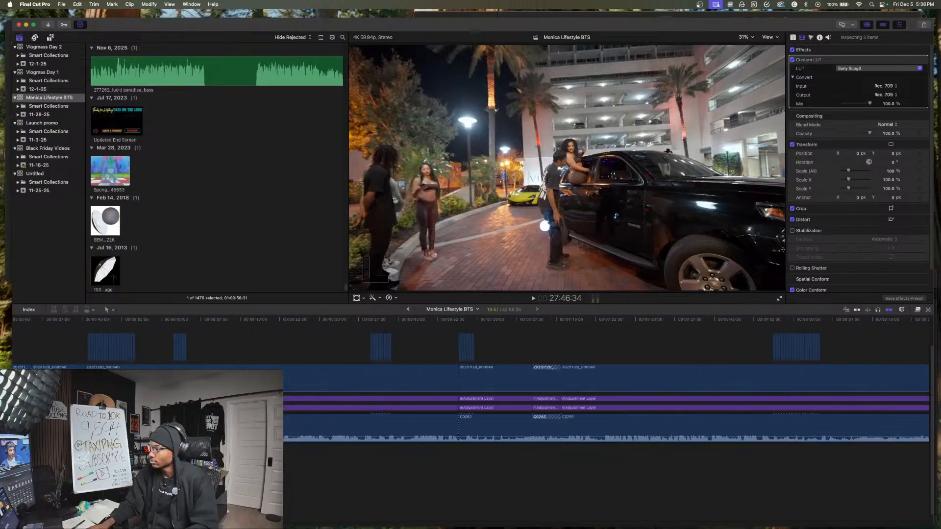
scroll(568, 404, "left", 3)
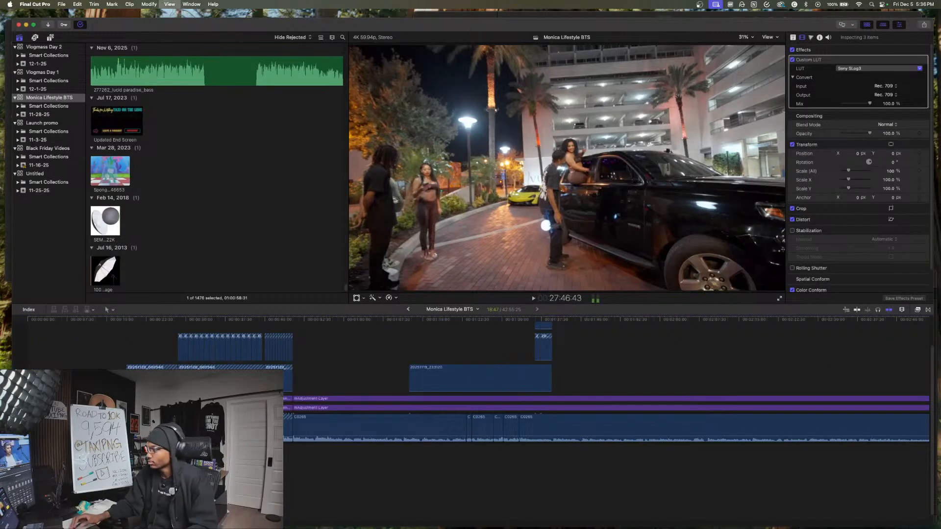
key("space")
key("space")
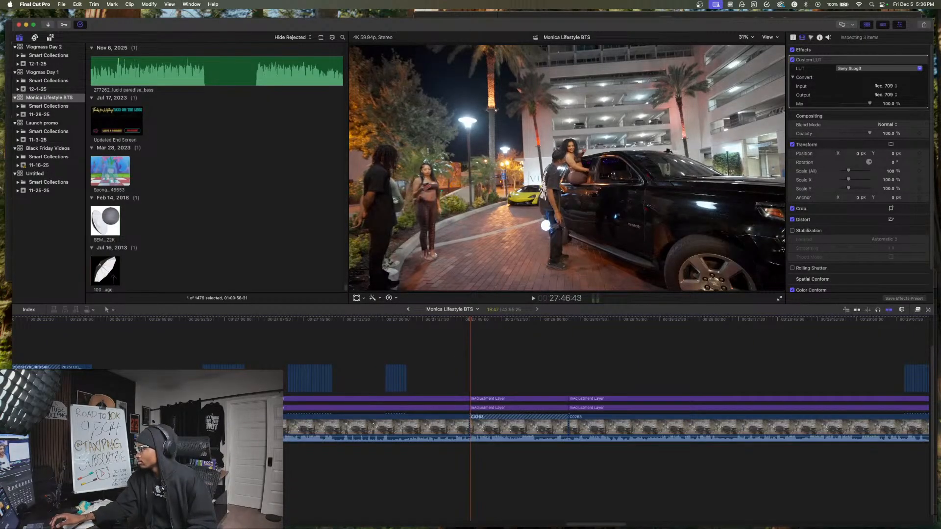
- Play through the footage after the copied segment, cut the camera clip and adjustment layers at about 28:38, and select the section before the cut
key("space")
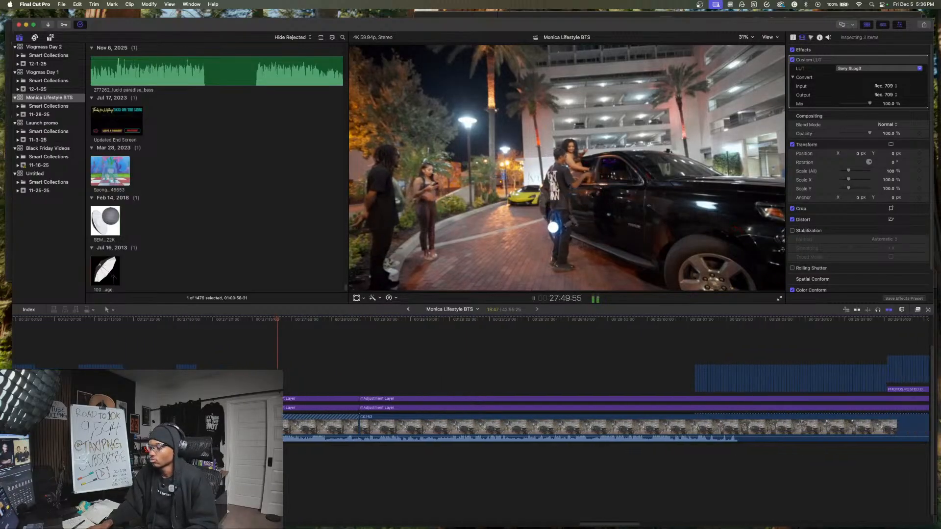
left_click(370, 452)
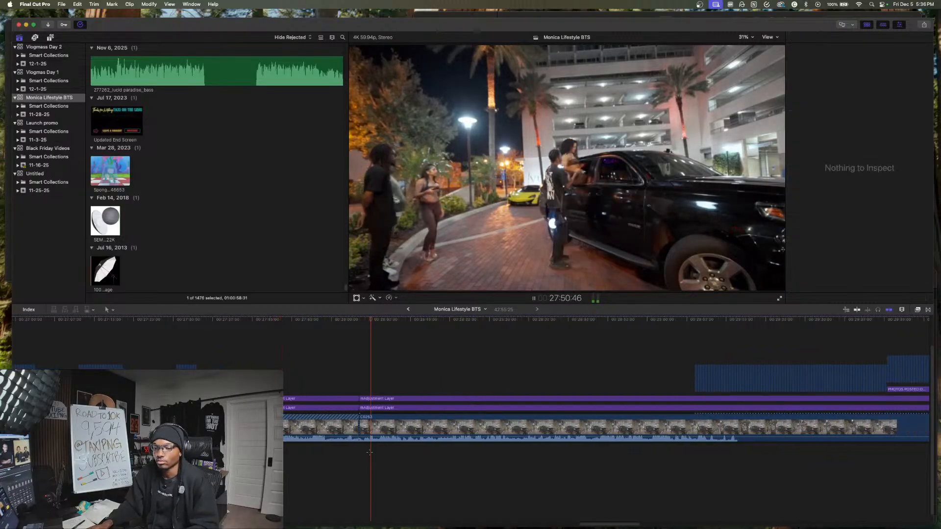
left_click(436, 459)
left_click(465, 454)
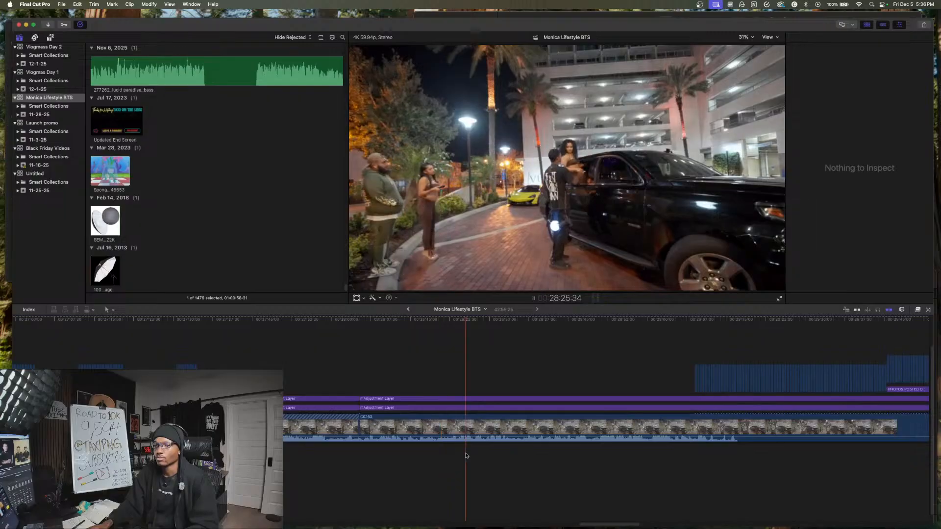
left_click(497, 452)
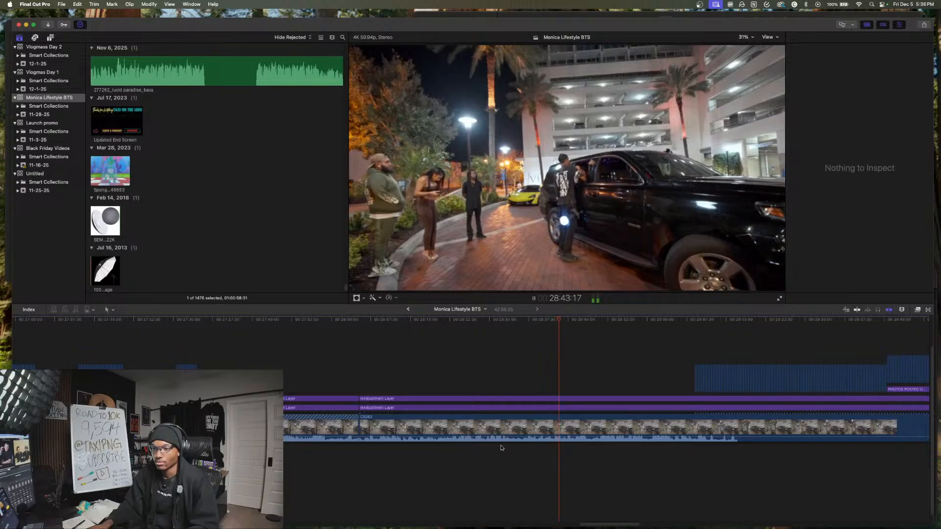
key("space")
left_click_drag(534, 453, 535, 384)
key("super+b")
key("space")
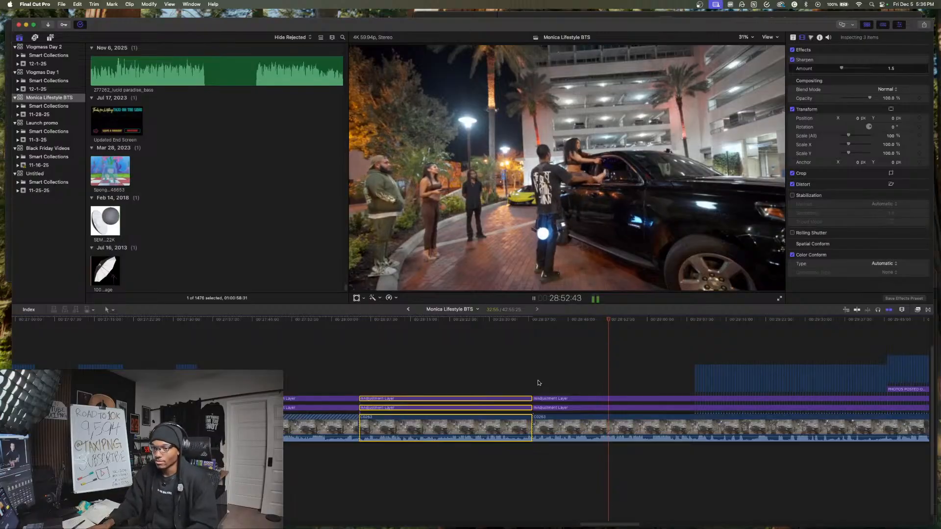
- Play the footage after the 28:38 cut and cut the camera clip and adjustment layers again at 28:54:10
key("space")
left_click_drag(618, 378, 618, 472)
key("space")
scroll(622, 468, "right", 4)
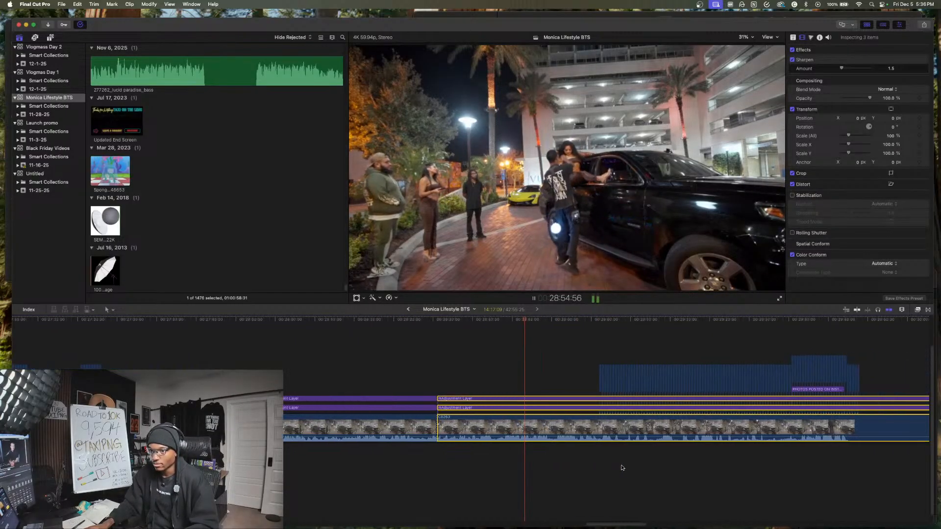
left_click(520, 455)
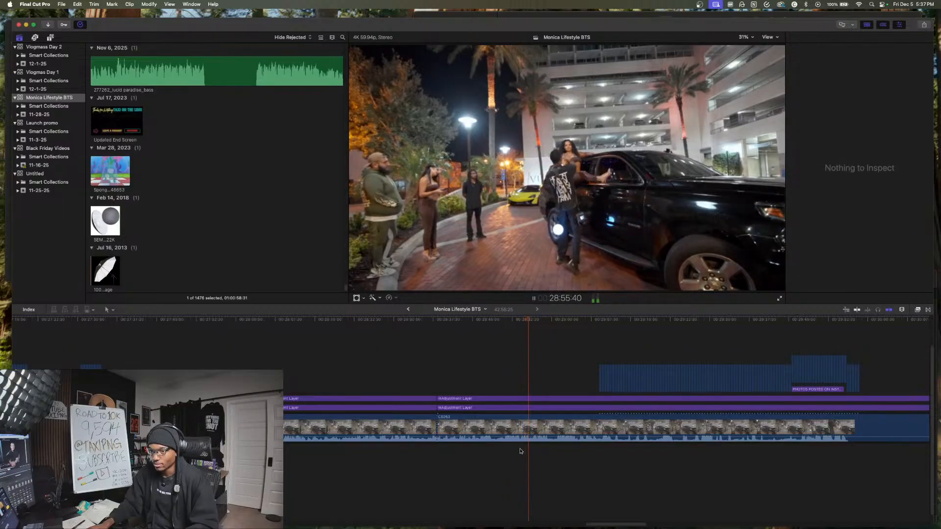
left_click(514, 450)
left_click_drag(530, 447, 530, 372)
key("super+b")
key("space")
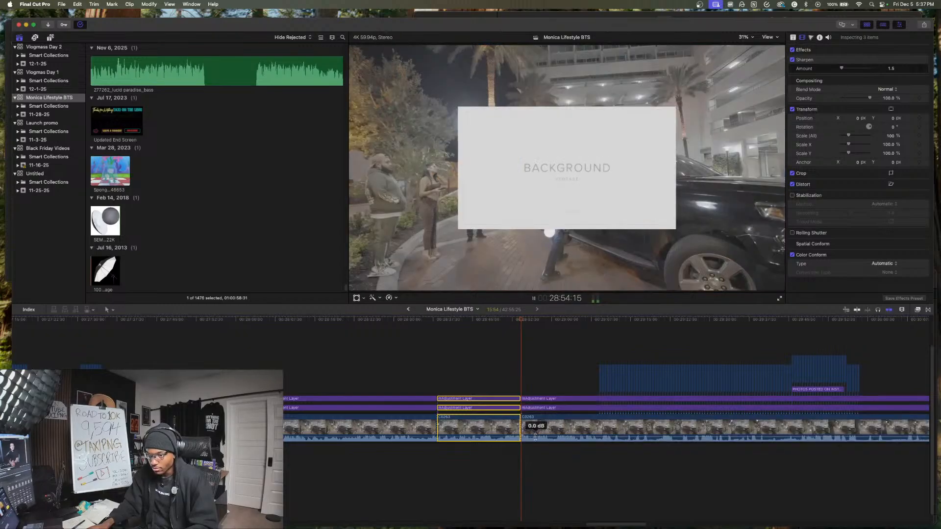
- Make another cut through all layers shortly after 28:54:10 and delete the roughly two-second piece between the cuts
key("space")
left_click_drag(538, 451, 628, 433)
key("super+b")
key("Delete")
- Copy the isolated 15:54 segment of camera footage and adjustment layers into the opening part of the timeline
key("super+4")
scroll(628, 433, "left", 20)
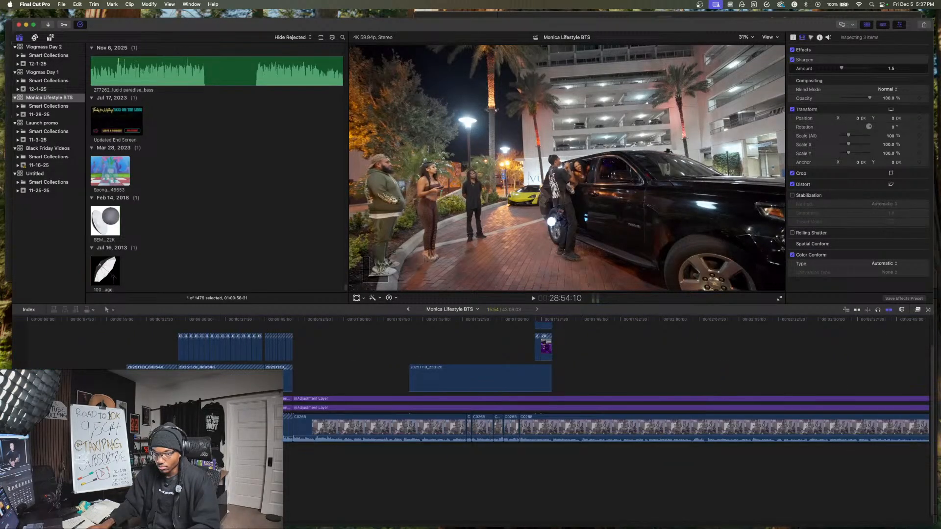
scroll(629, 433, "right", 20)
- Scale all photos of the slideshow starting at about 29:22 to 74% and shift them to X 1228.7 px, beside the photographer
key("space")
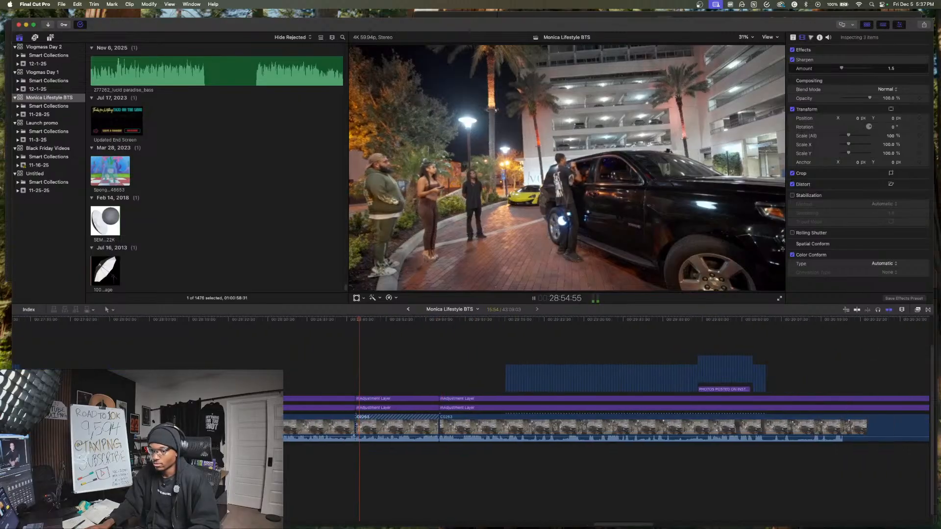
scroll(387, 452, "right", 5)
left_click(383, 453)
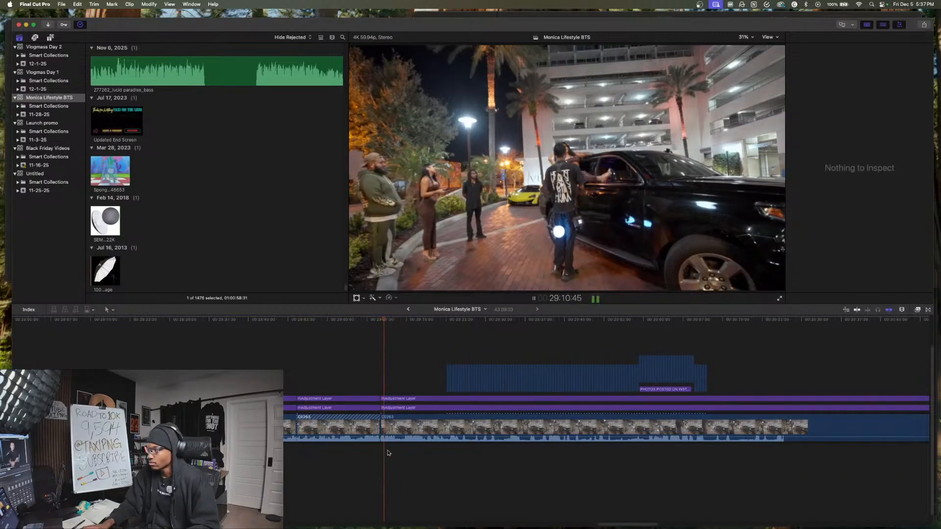
scroll(387, 452, "right", 10)
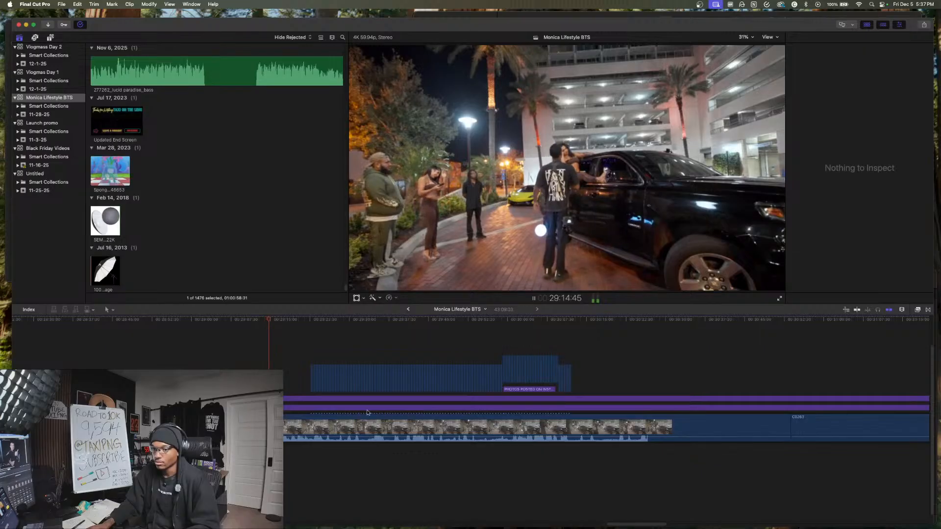
left_click(292, 384)
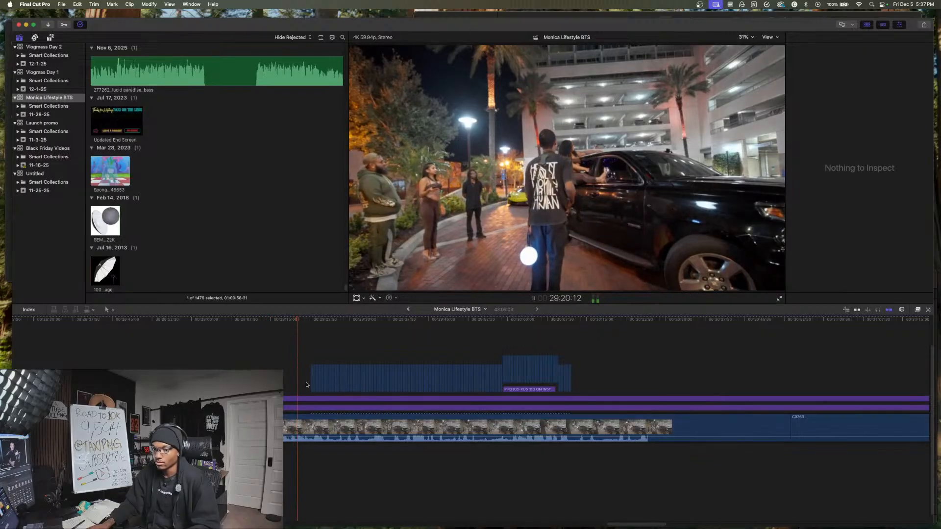
scroll(313, 381, "right", 3)
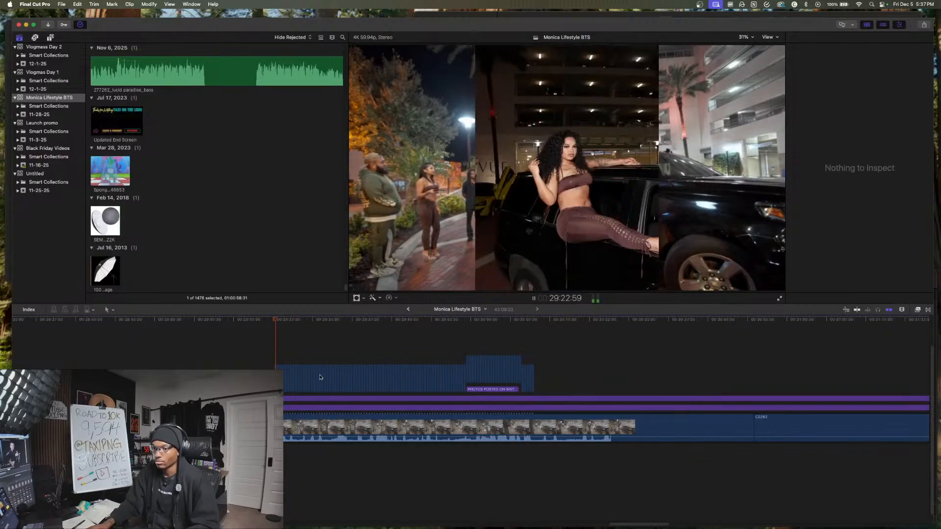
key("space")
left_click_drag(226, 352, 571, 365)
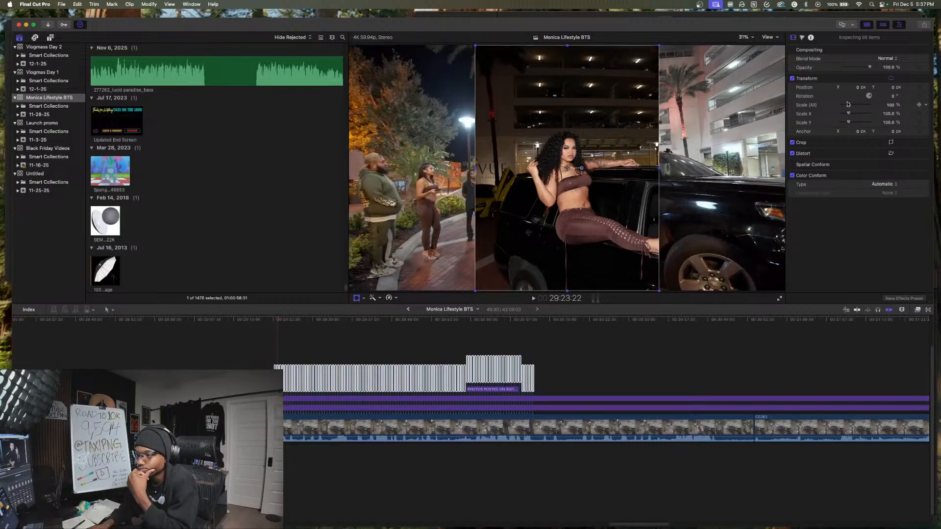
mouse_move(848, 105)
left_mouse_down()
mouse_move(857, 104)
mouse_move(848, 106)
left_mouse_up()
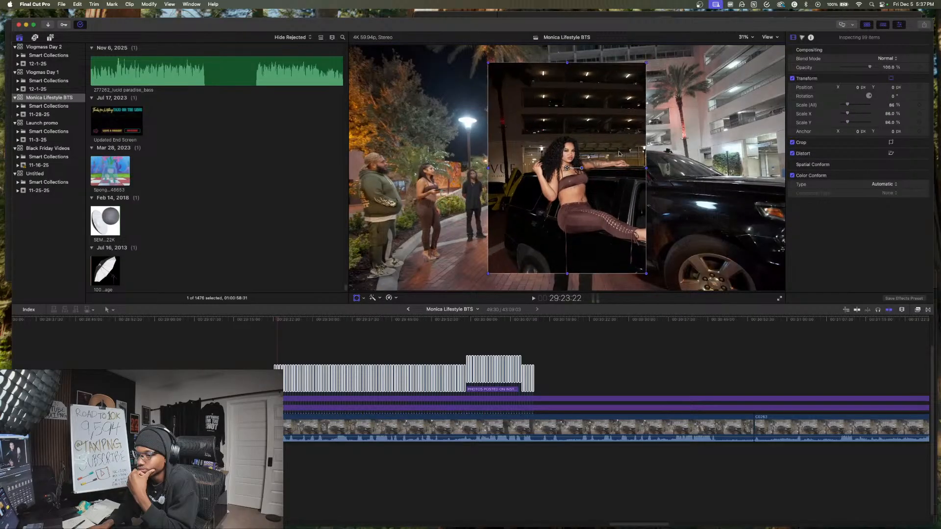
left_click_drag(572, 170, 701, 168)
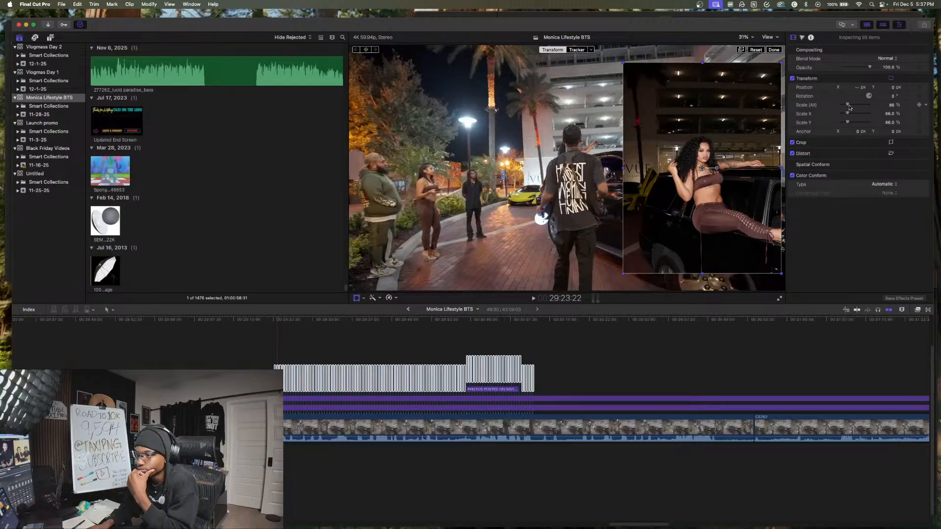
left_click_drag(849, 107, 849, 108)
left_click_drag(702, 169, 706, 169)
- Review the resized slideshow against the camera footage from about 29:23 to 30:24 to compare the photos with the poses
left_click(277, 352)
key("space")
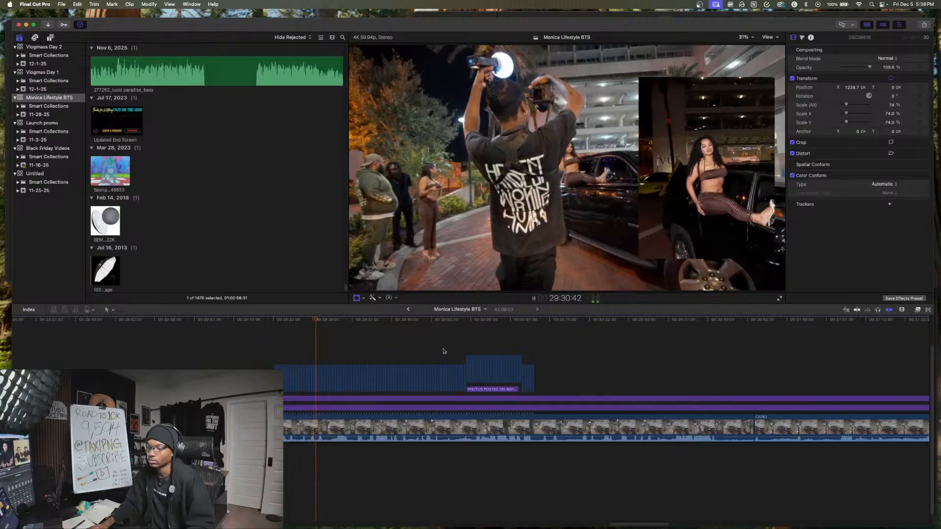
key("space")
key("shift+t")
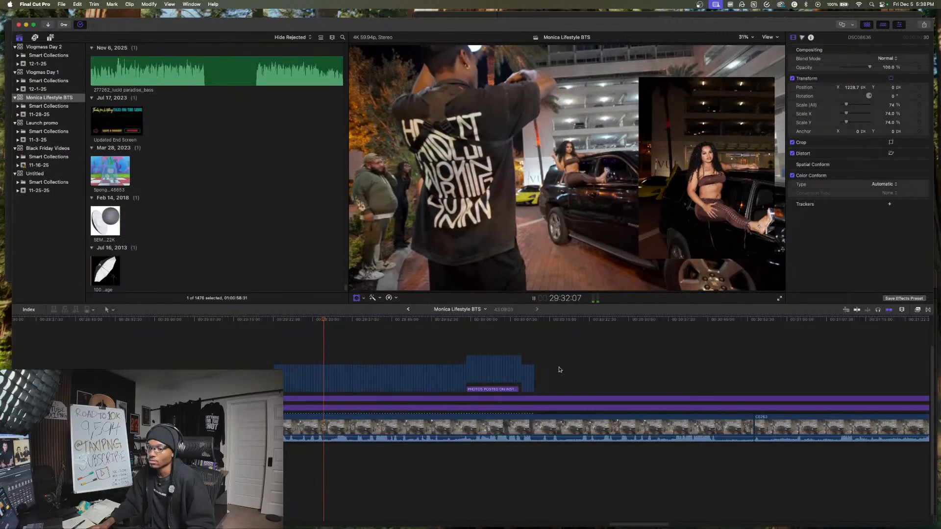
left_click(557, 371)
key("space")
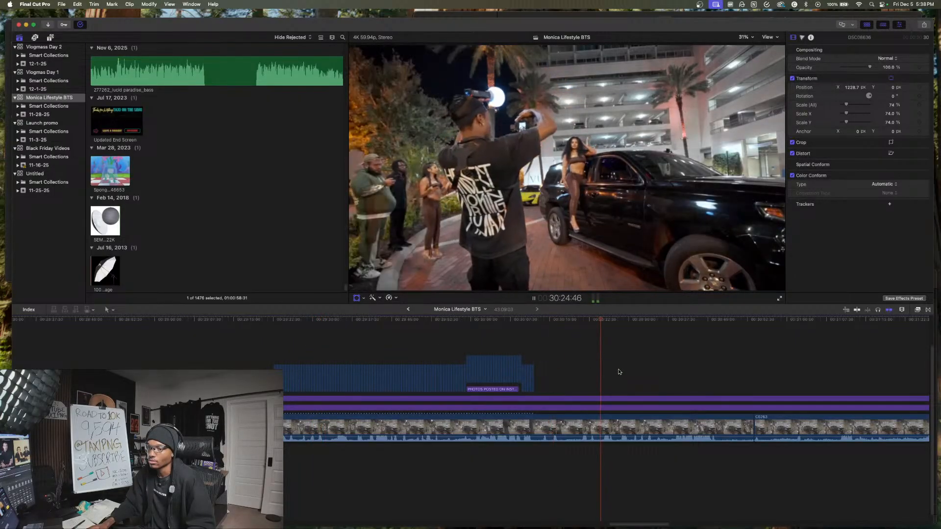
left_click(450, 344)
left_click(423, 343)
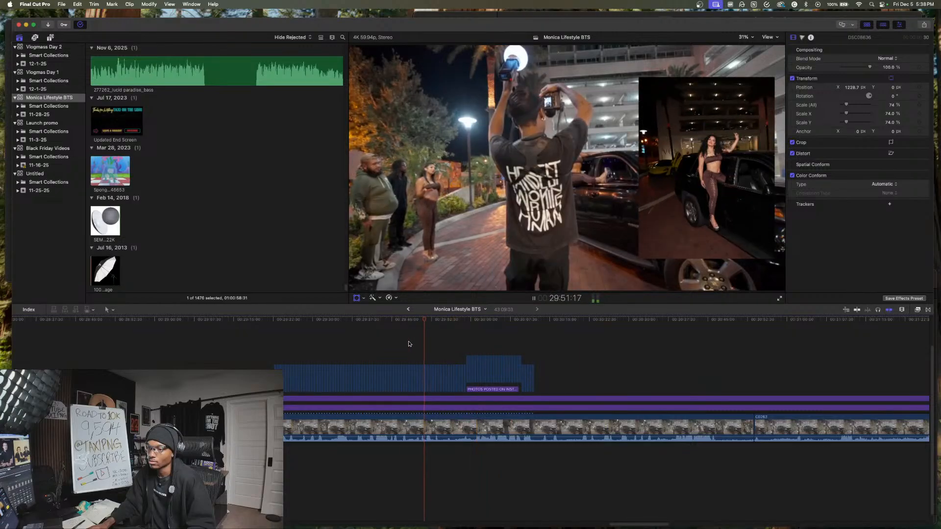
left_click(391, 343)
left_click(373, 343)
key("space")
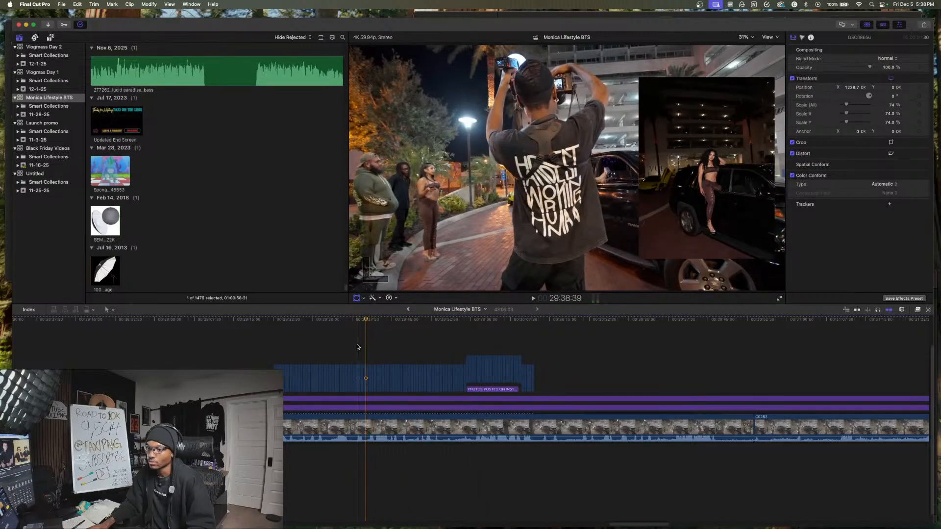
- Select the slideshow photos after about 29:38 and move them 55:14 later in the timeline
left_click(357, 348)
left_click_drag(363, 350, 525, 383)
left_click_drag(721, 378, 550, 378)
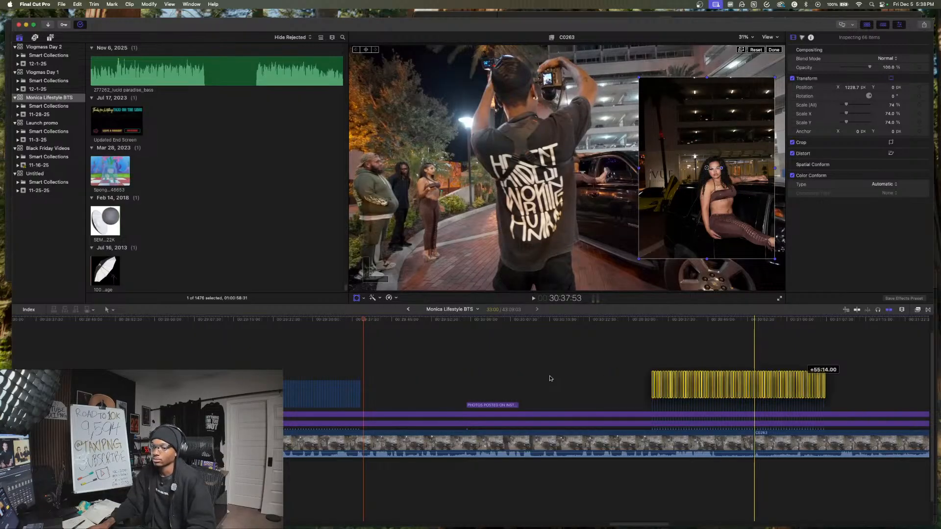
left_click(550, 378)
- Check the footage around 30:15, then move the later photo group 24:06 earlier so it starts just after the Instagram title
key("space")
scroll(550, 378, "right", 3)
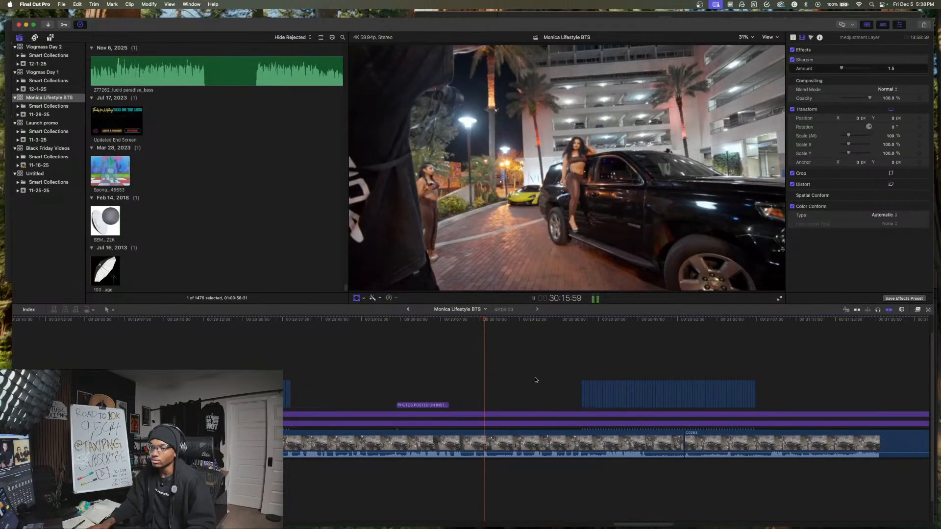
key("space")
left_click_drag(545, 374, 784, 357)
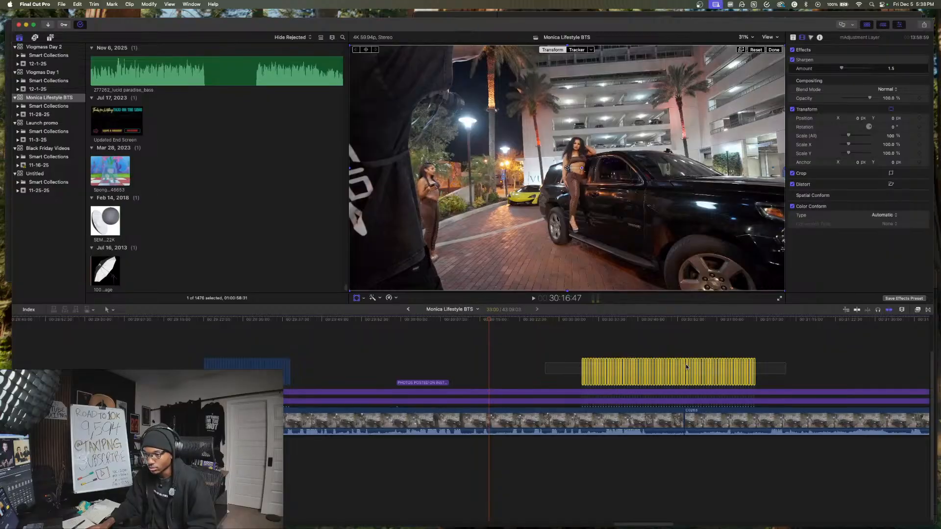
left_click_drag(663, 371, 536, 368)
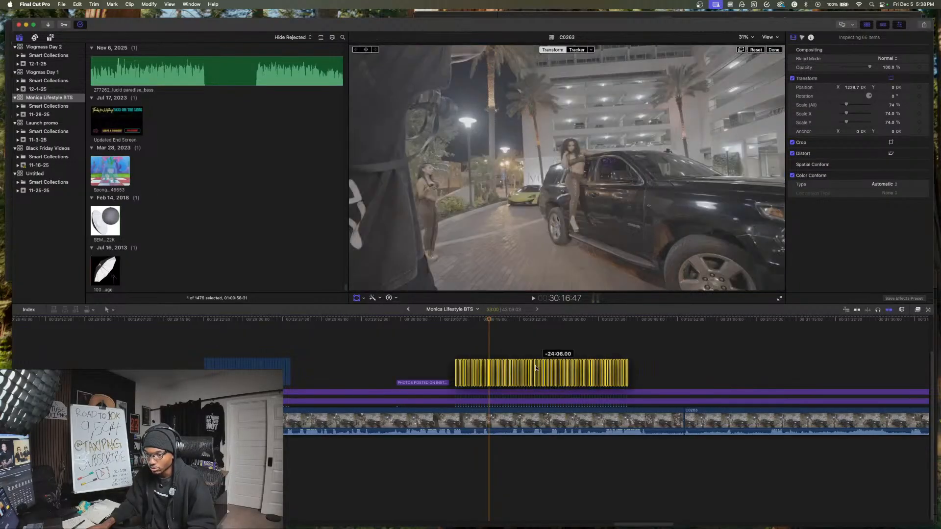
left_click(444, 359)
- Play the repositioned slideshow from about 30:08 and trim the end of the camera clip beneath it to 30:46:30
key("space")
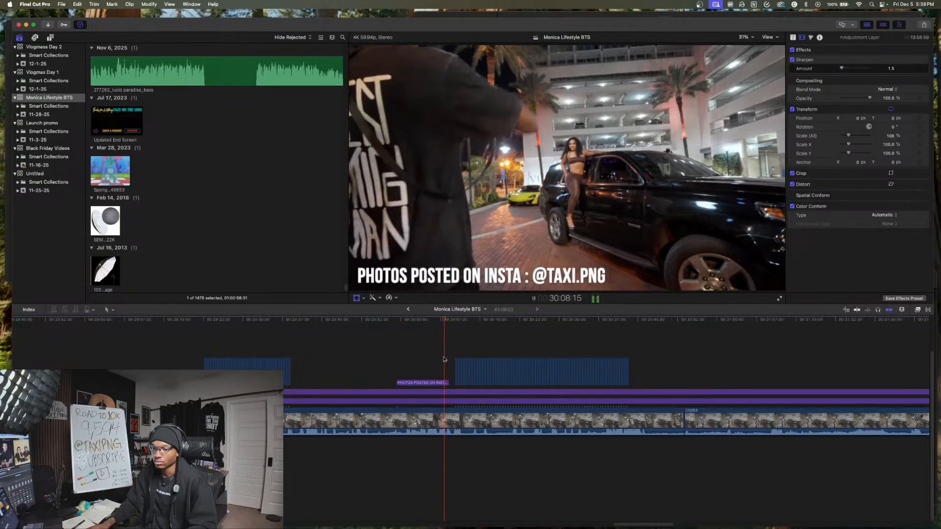
scroll(461, 361, "right", 5)
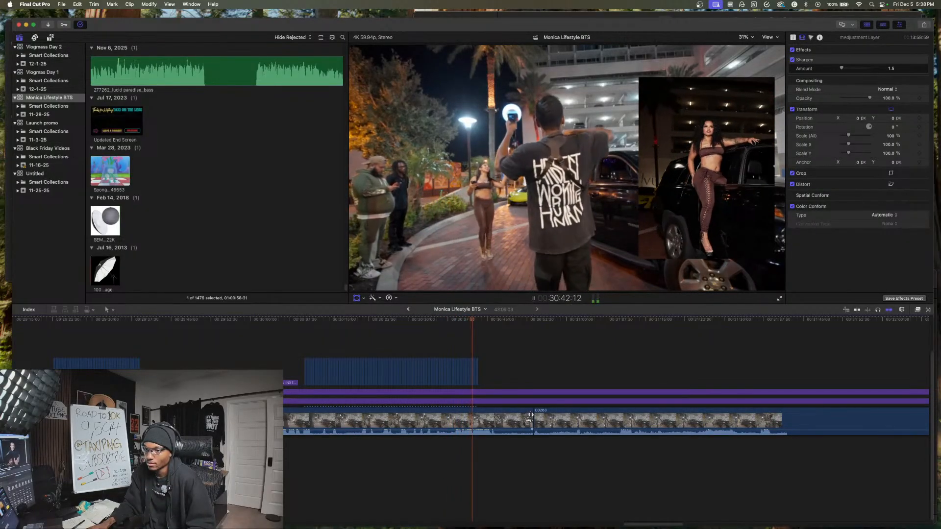
scroll(514, 426, "right", 2)
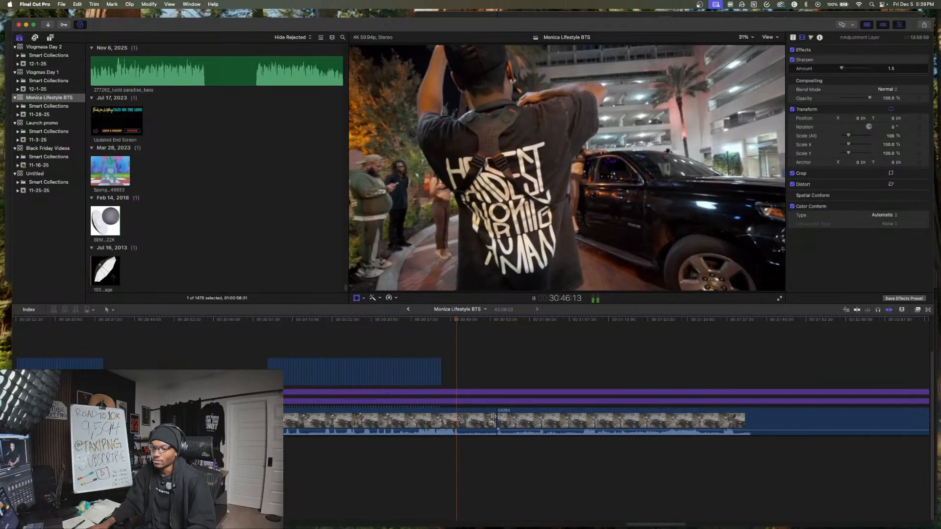
left_click_drag(494, 417, 452, 420)
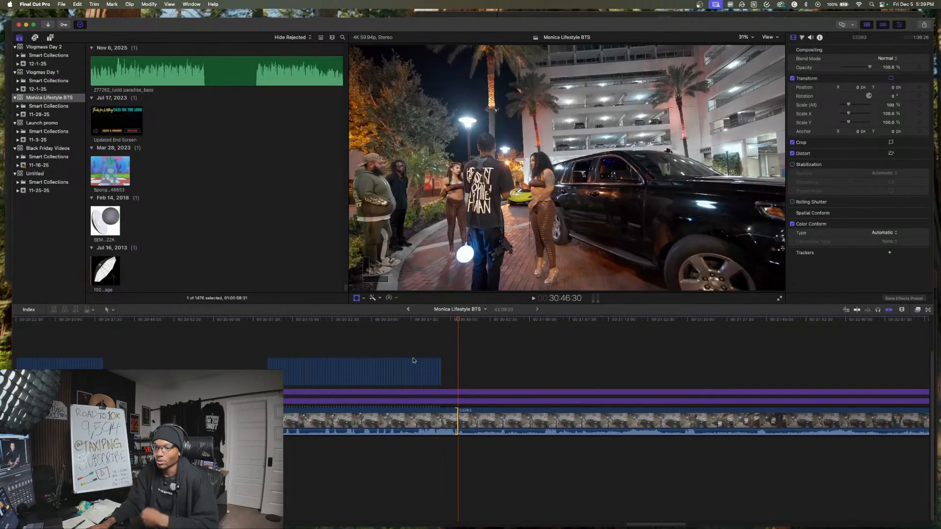
- Save the frame at 30:36:17 as a PNG still, named with the project title followed by "thumb 2"
left_click(404, 349)
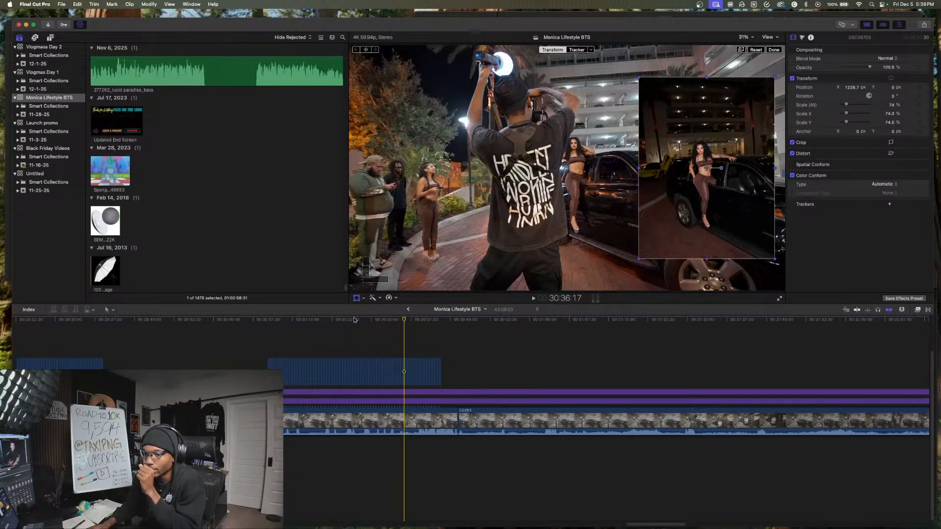
left_click(924, 26)
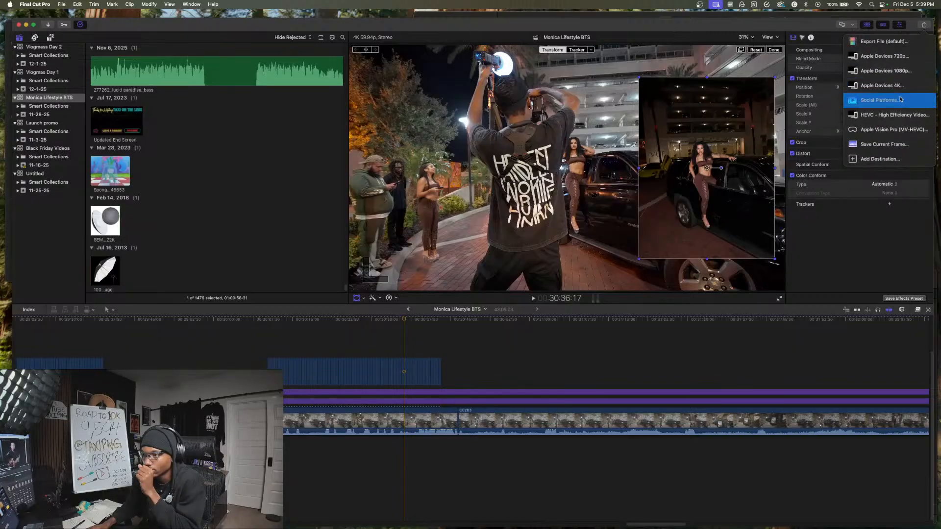
left_click(892, 143)
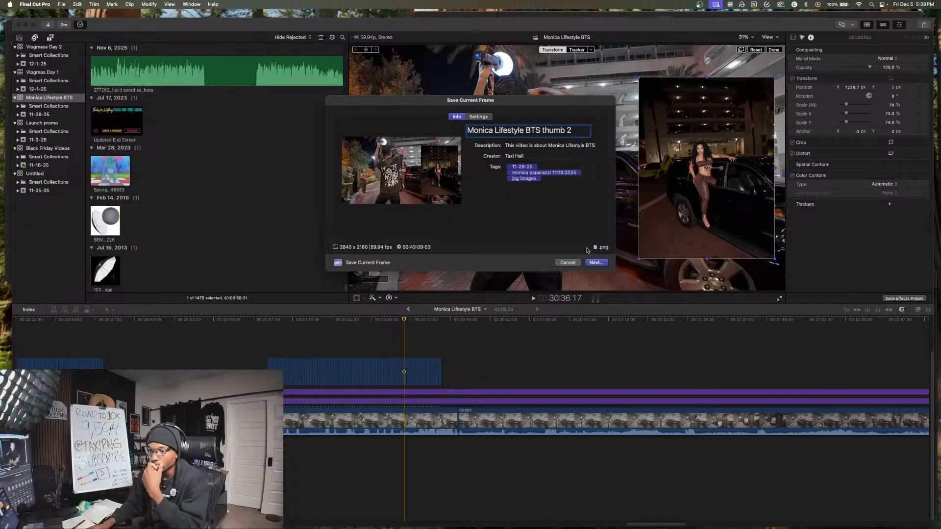
left_click(595, 263)
left_click(595, 259)
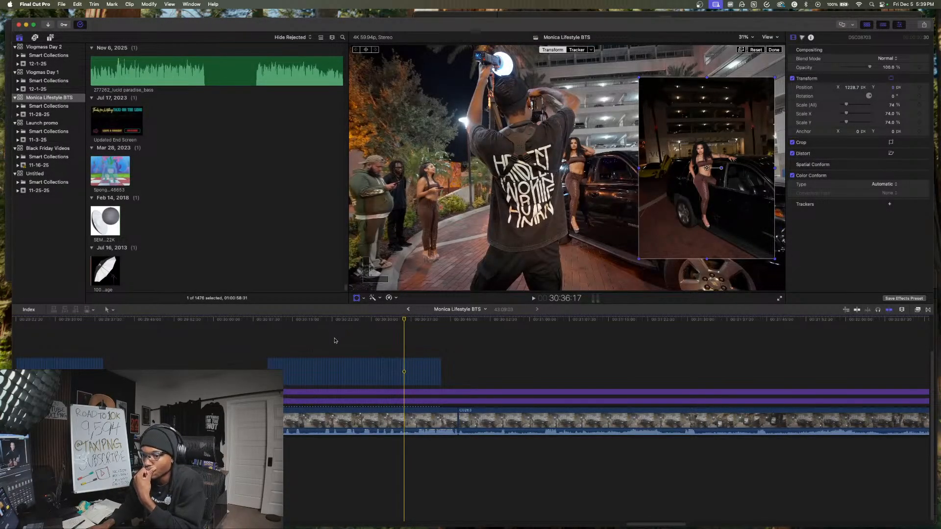
- Skim the photo slideshow between about 30:13 and 30:42 to compare frames, ending at 30:26:46
left_click(334, 341)
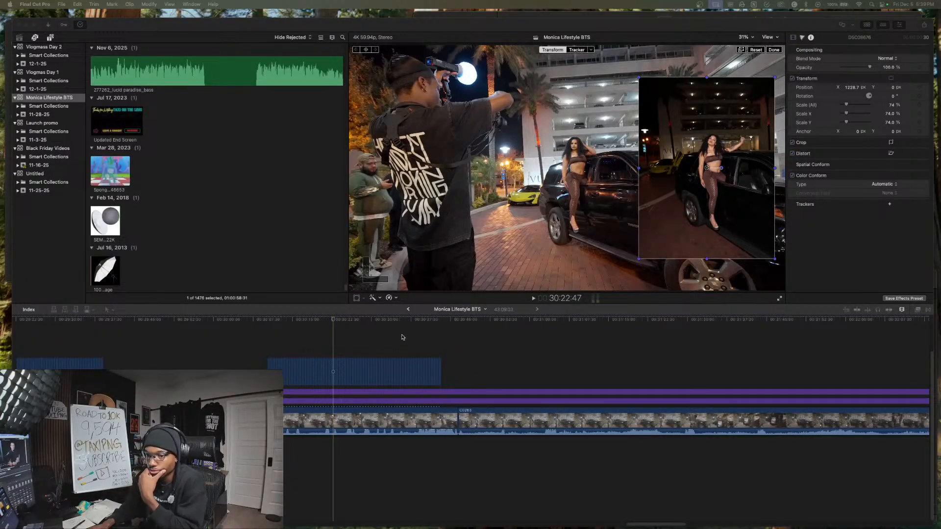
left_click(311, 336)
left_click(284, 337)
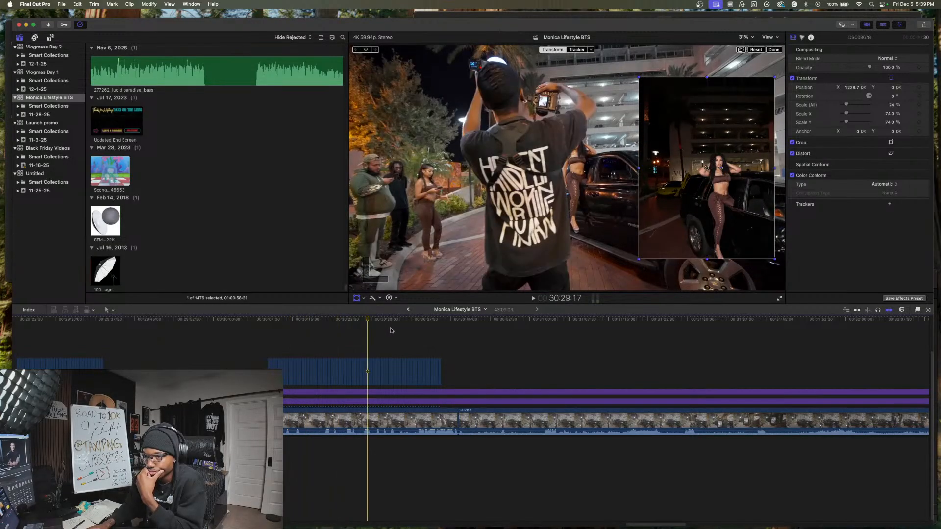
left_click(390, 330)
left_click(434, 330)
key("shift+t")
left_click(410, 329)
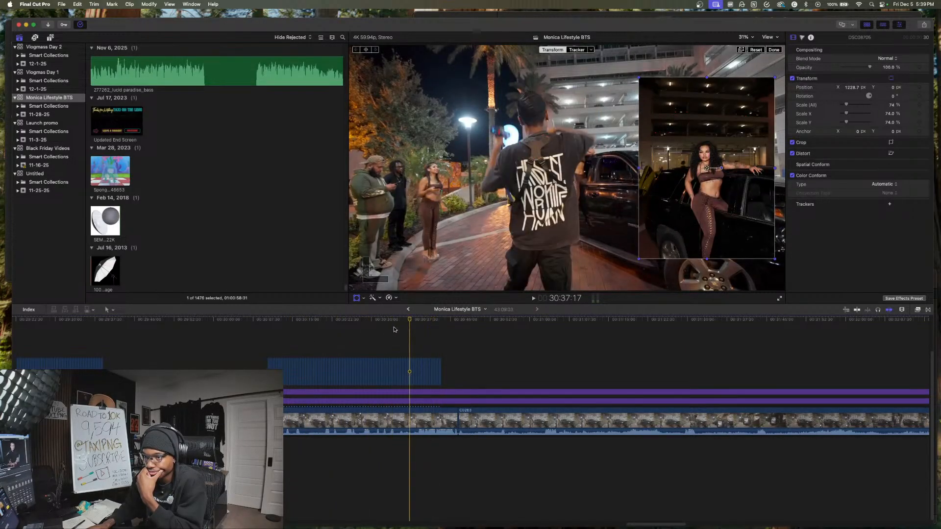
left_click(394, 329)
left_click(383, 329)
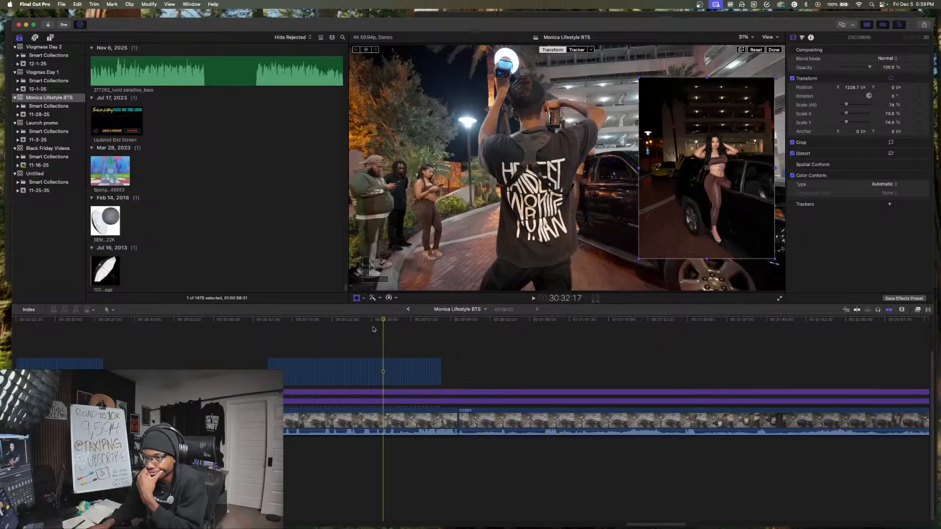
left_click(362, 330)
left_click(354, 330)
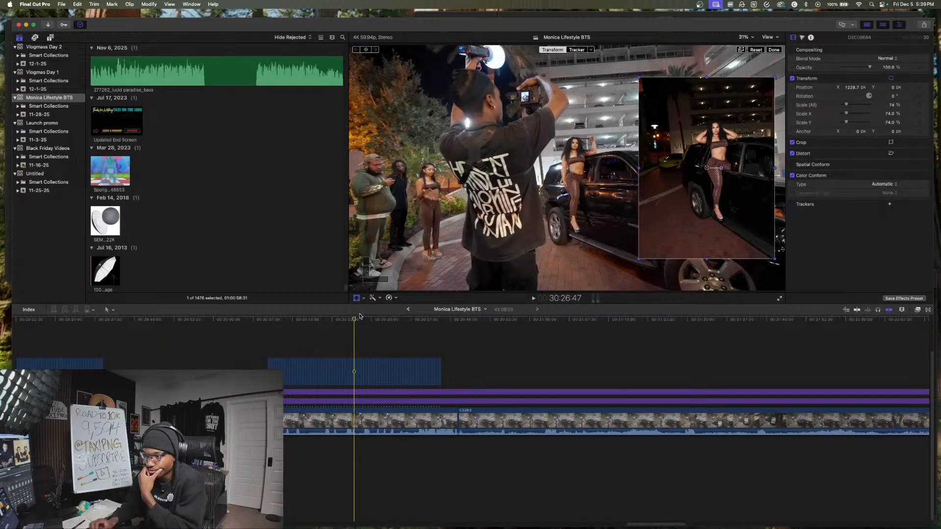
key("Left")
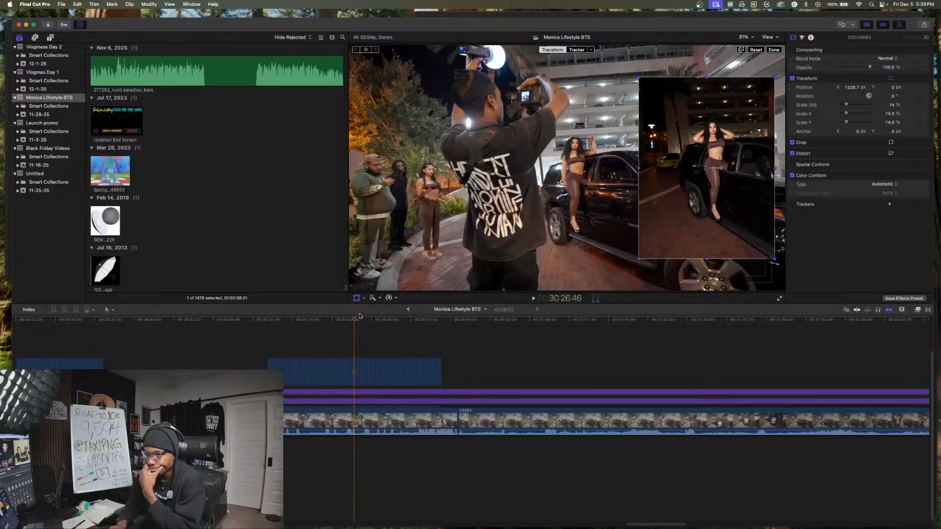
- Save the frame at 30:26:47 as a PNG still, named with the project title followed by "thumb 3"
key("Right")
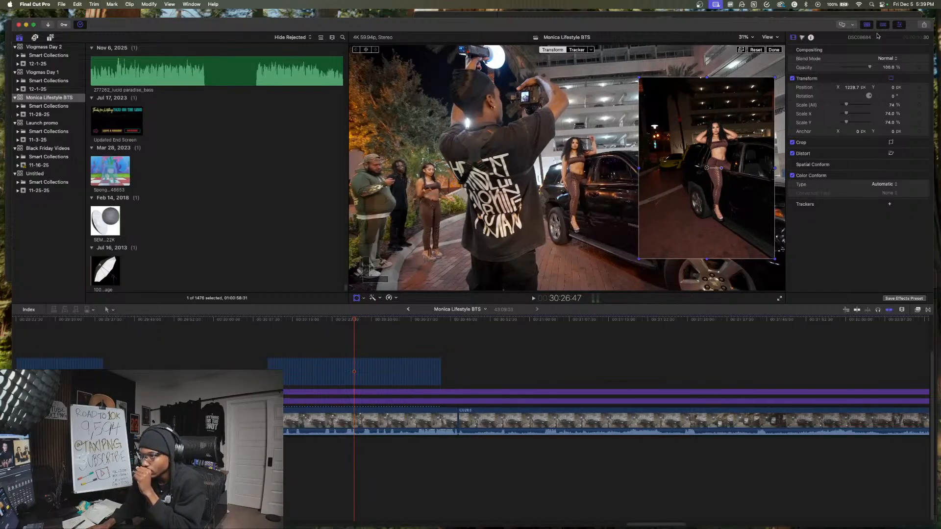
left_click(924, 26)
left_click(904, 146)
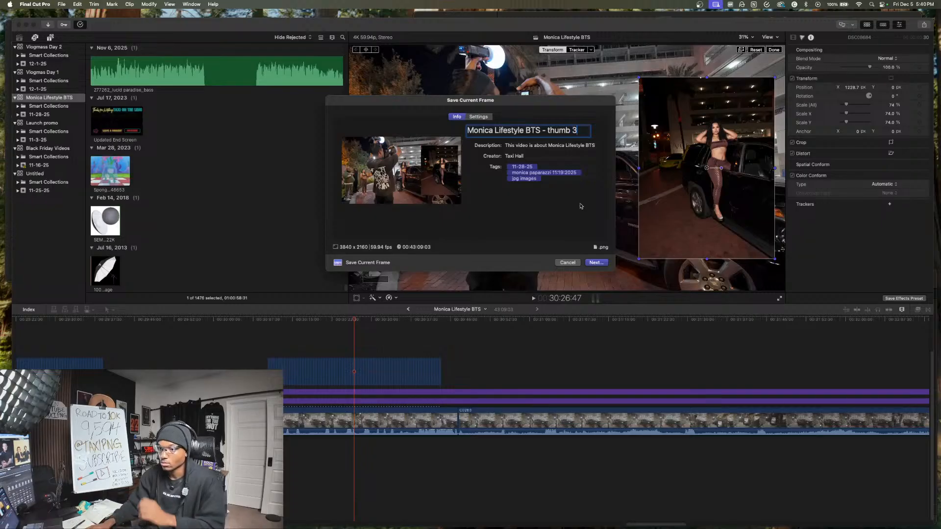
left_click(597, 263)
left_click(602, 260)
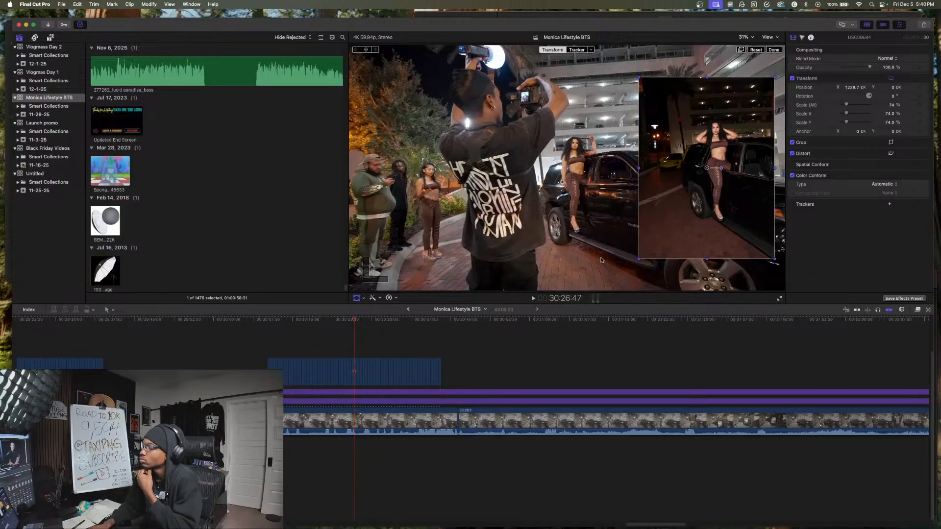
- Review the footage following the slideshow, between about 30:41 and 31:07, to find where the useful conversation starts
left_click(433, 344)
left_click(410, 343)
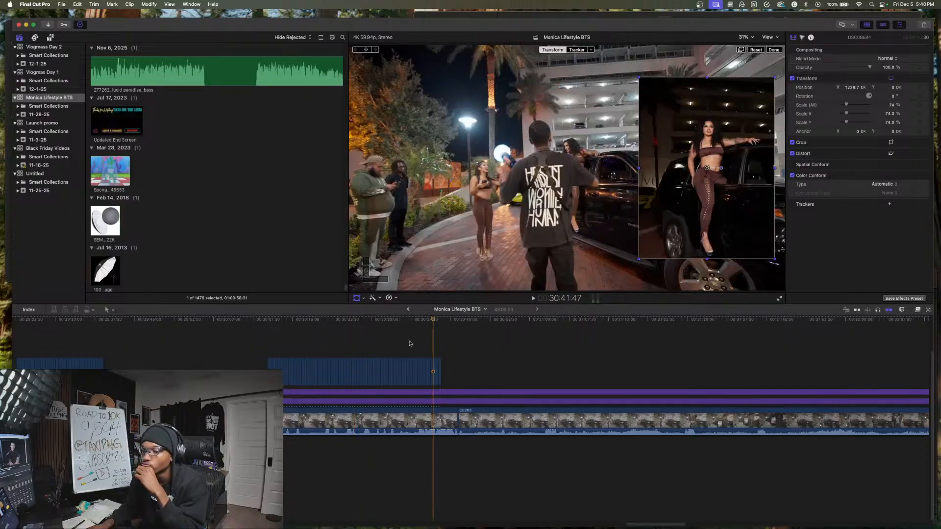
left_click(458, 343)
left_click(519, 344)
left_click(549, 344)
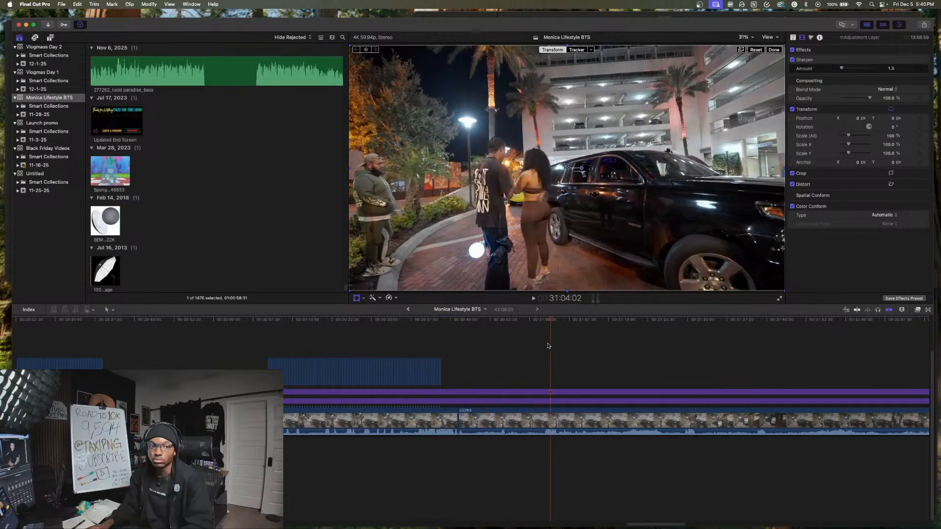
key("space")
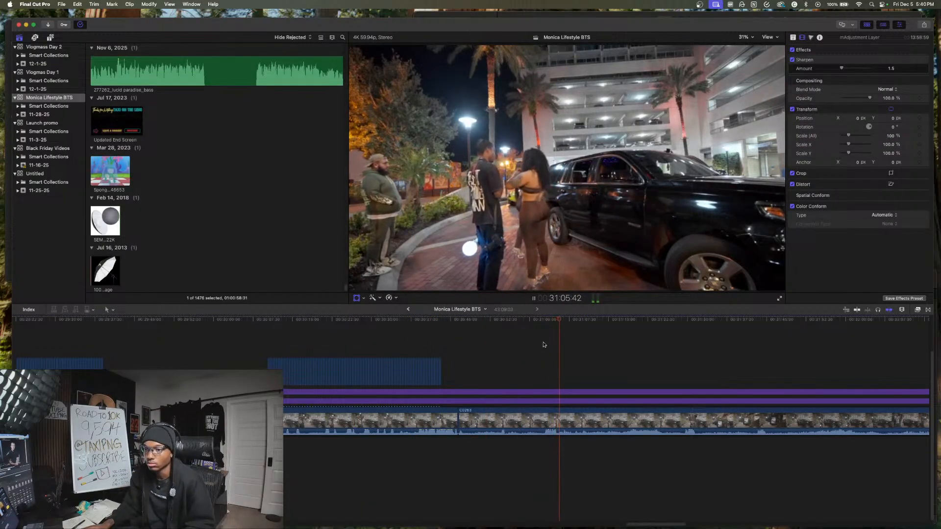
scroll(520, 360, "left", 5)
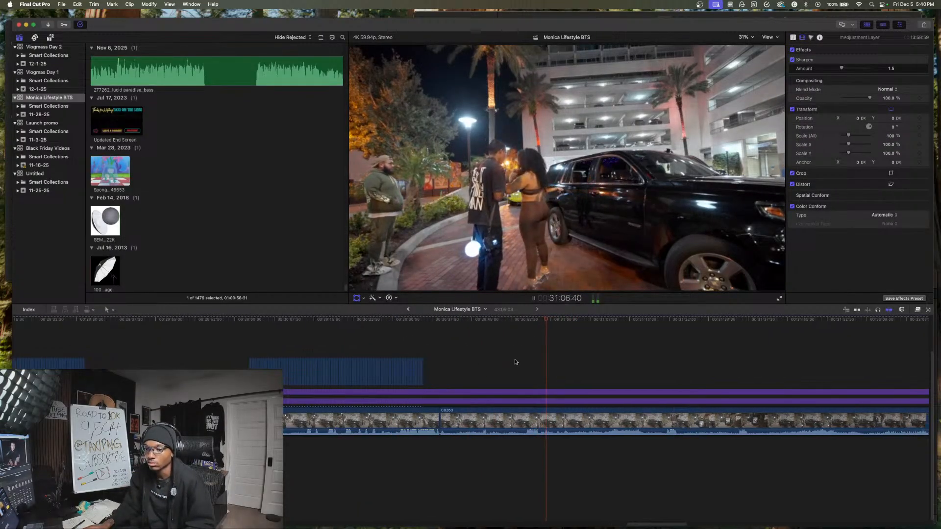
left_click(466, 440)
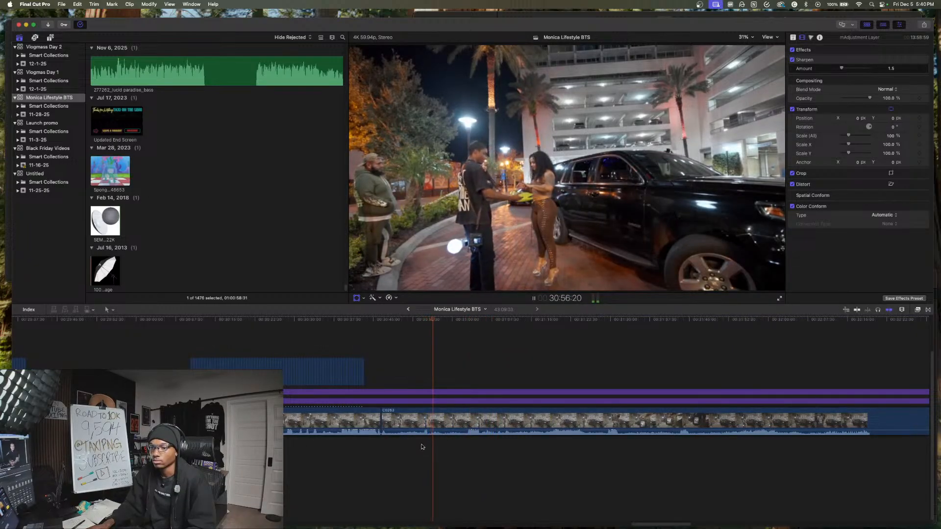
left_click(419, 442)
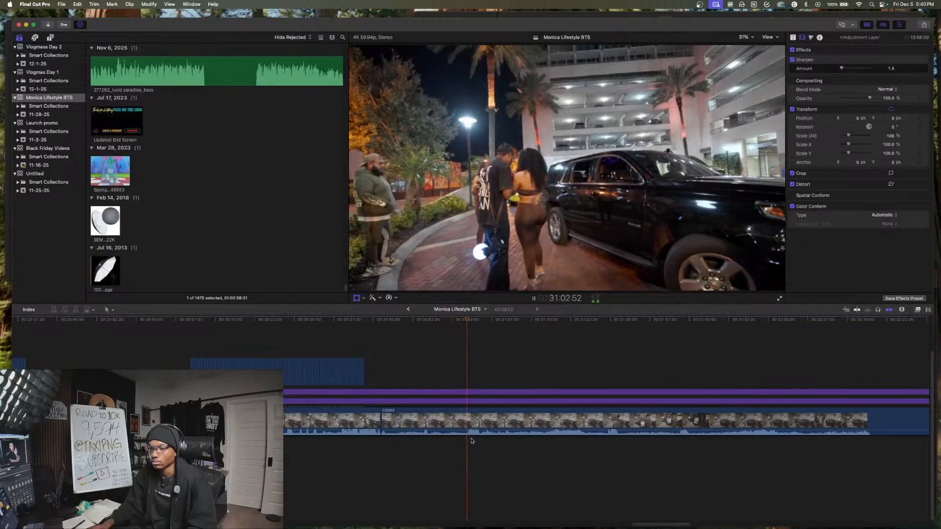
left_click(426, 440)
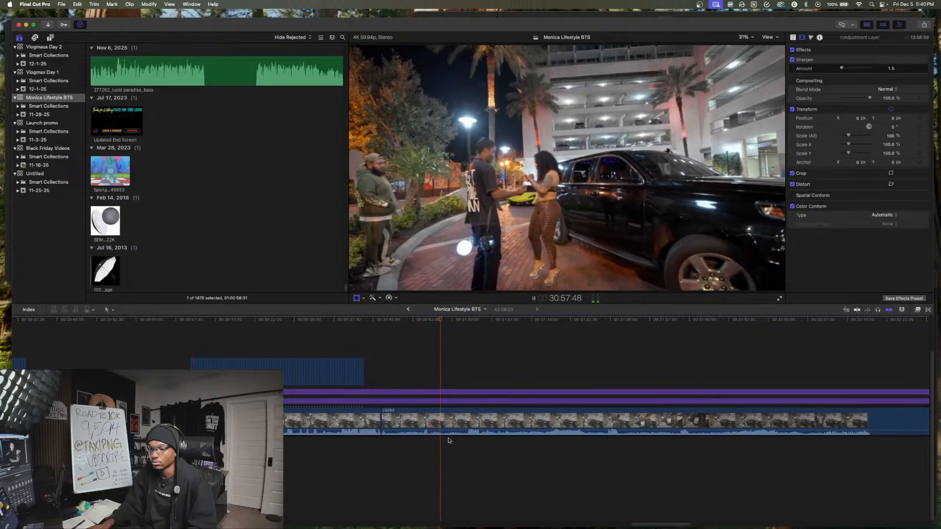
- Cut the camera clip and adjustment layers after the slideshow at about 30:55 and delete the roughly eight-second opening section
left_click(425, 440)
key("shift+t")
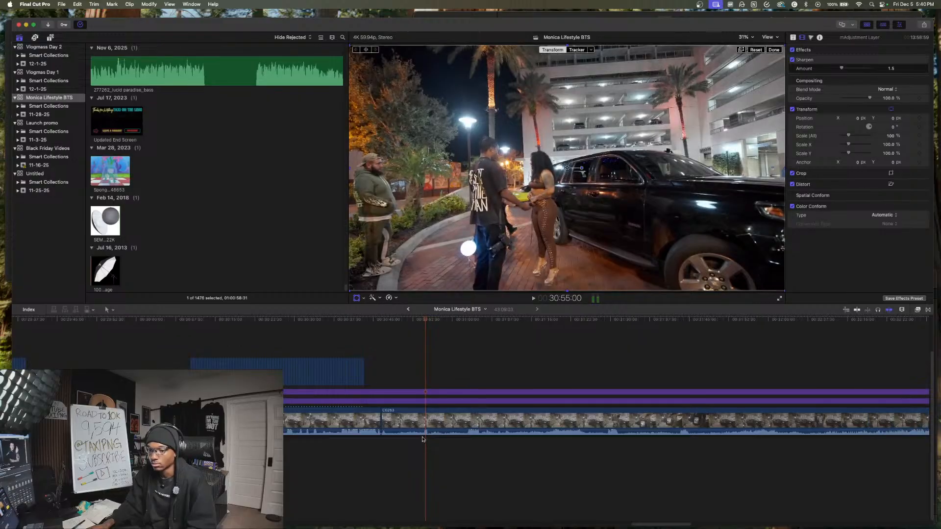
left_click(421, 440)
left_click_drag(425, 437, 430, 383)
key("super+b")
left_click(382, 441)
left_click_drag(393, 446, 408, 458)
key("super+b")
key("Delete")
key("space")
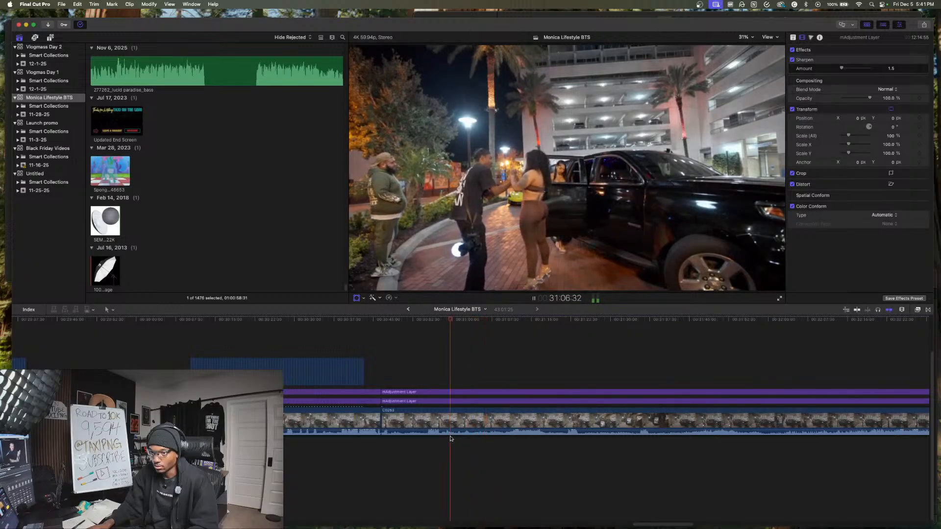
- Split the camera clip and adjustment layers at 31:00:31 and delete the roughly ten-second stretch that follows
left_click(459, 401)
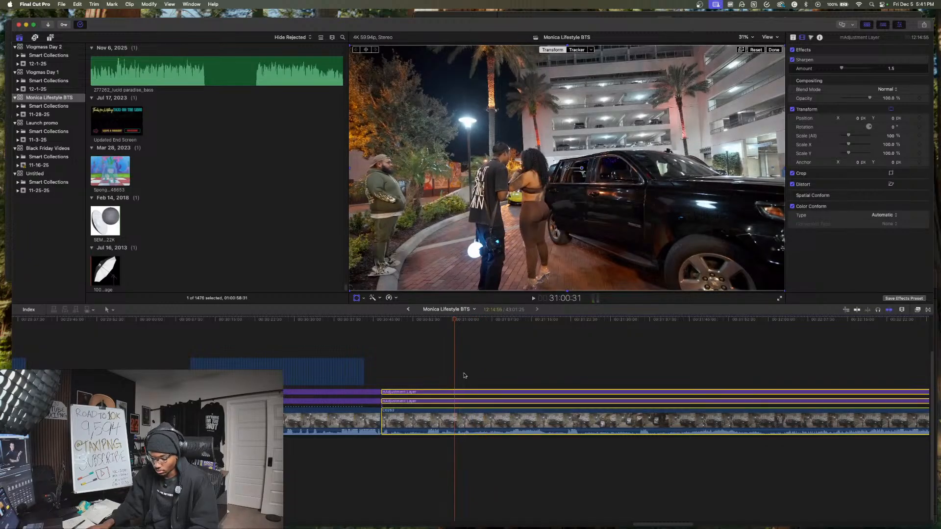
key("super+shift+b")
key("space")
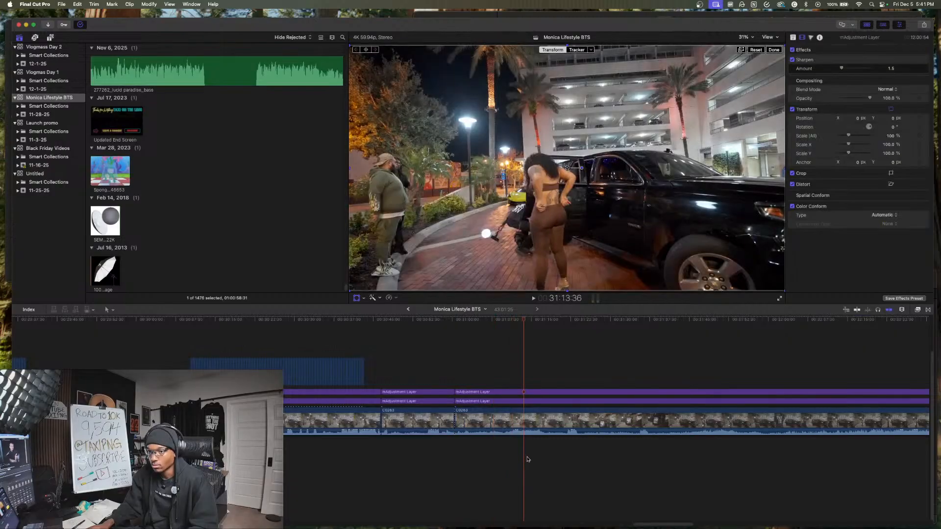
left_click(507, 441)
left_click_drag(522, 455, 521, 365)
key("super+b")
key("Delete")
- Copy the 14:01 camera section with its adjustment layers and paste it earlier in the timeline as a highlight
left_click_drag(419, 373, 563, 416)
key("super+v")
key("space")
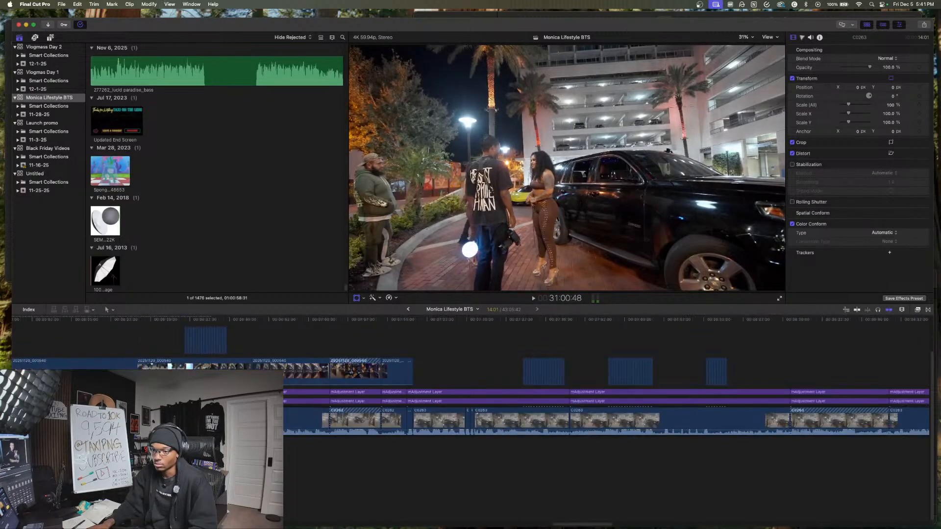
- Trim about 25 seconds off the start of the camera clip following the copied section, along with its adjustment layers
scroll(333, 452, "right", 3)
left_click(489, 454)
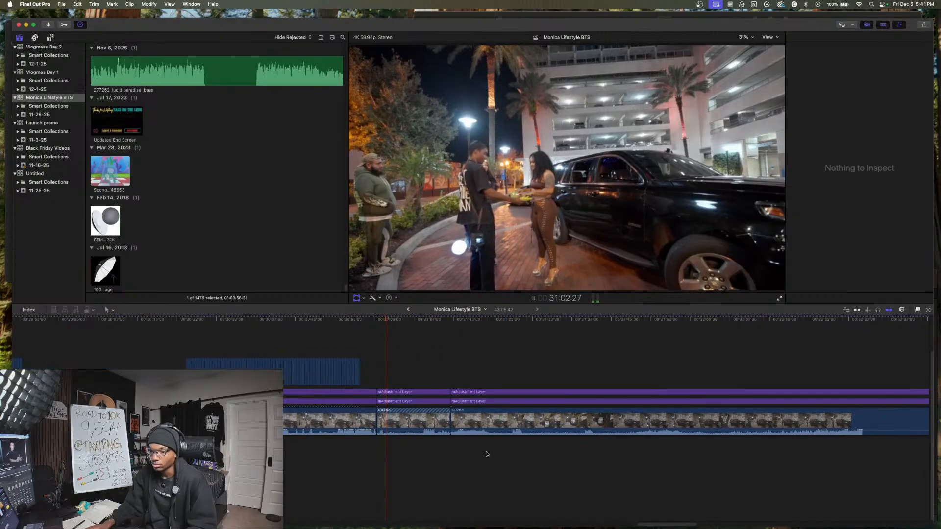
scroll(522, 454, "right", 3)
left_click(463, 450)
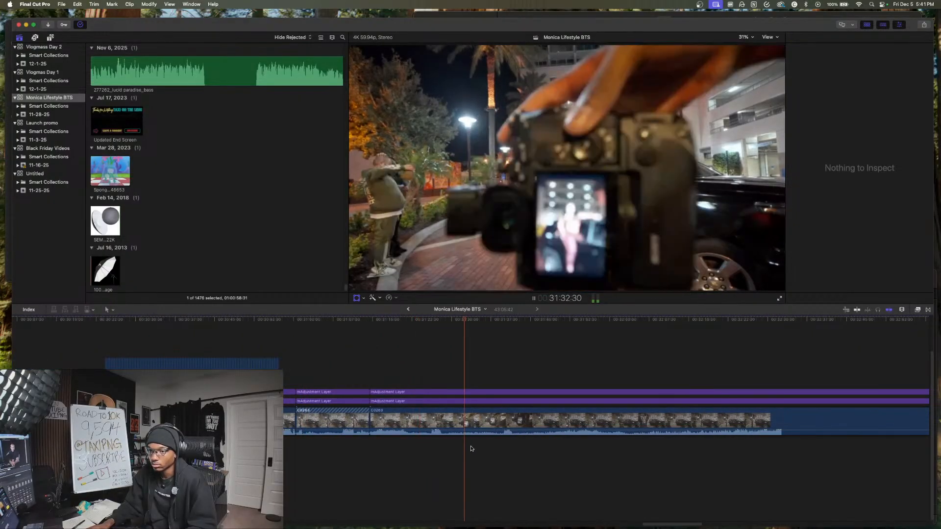
left_click(497, 450)
key("space")
left_click_drag(505, 454, 511, 388)
key("alt+[")
key("space")
- Play the trimmed camera clip from about 31:15 and stop at 31:26:12
left_click(509, 391)
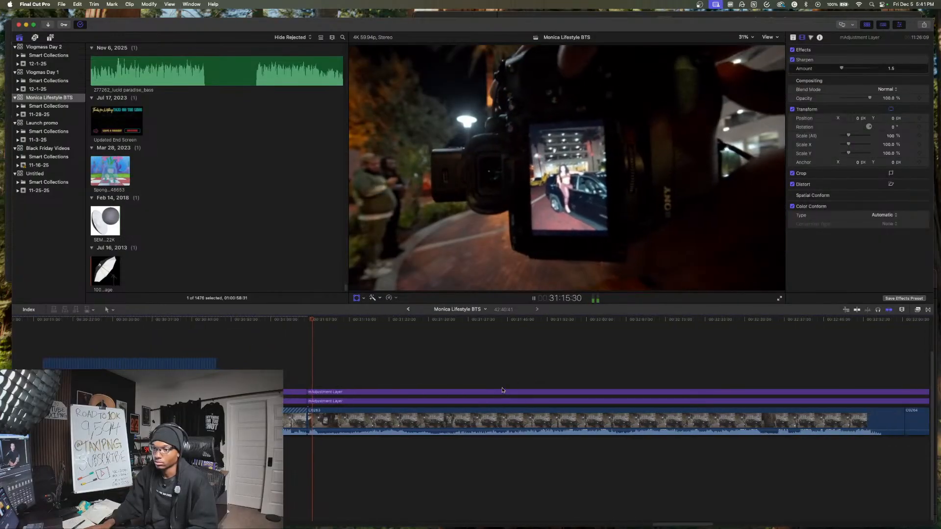
scroll(505, 390, "right", 3)
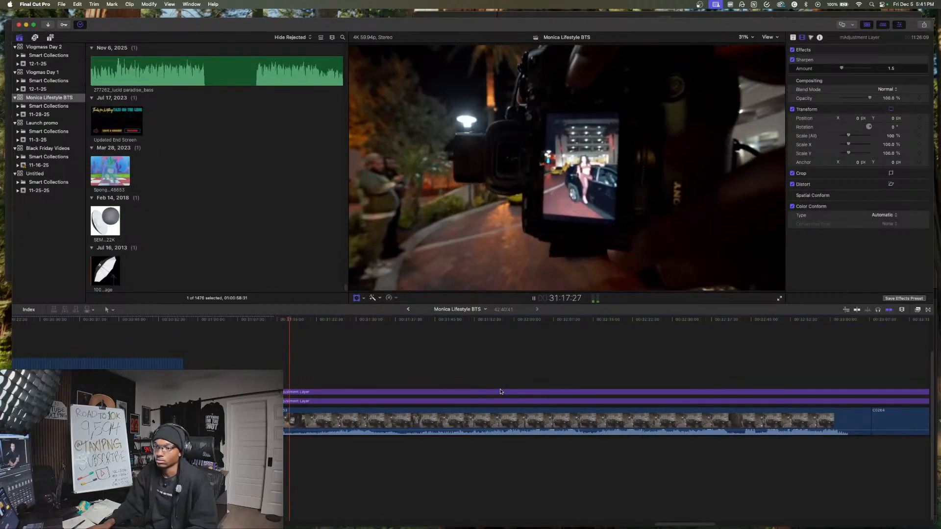
scroll(500, 401, "right", 1)
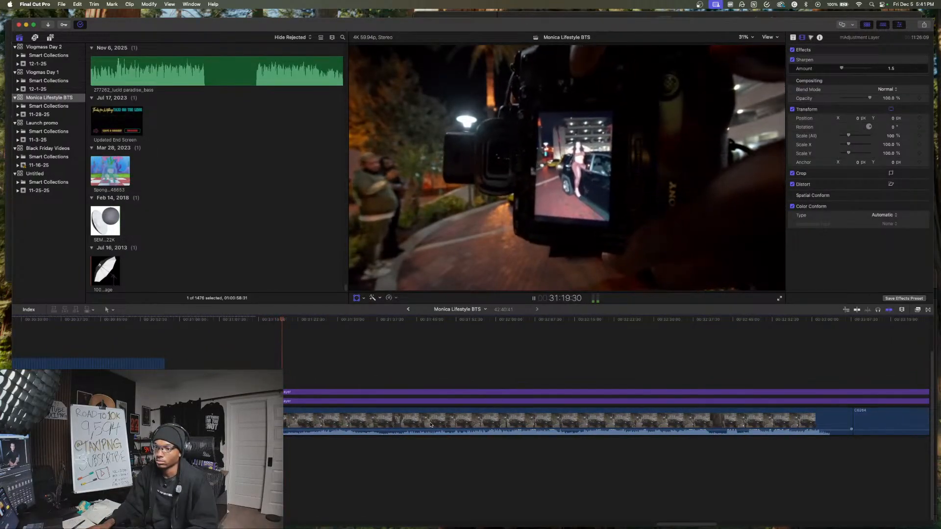
scroll(409, 427, "right", 3)
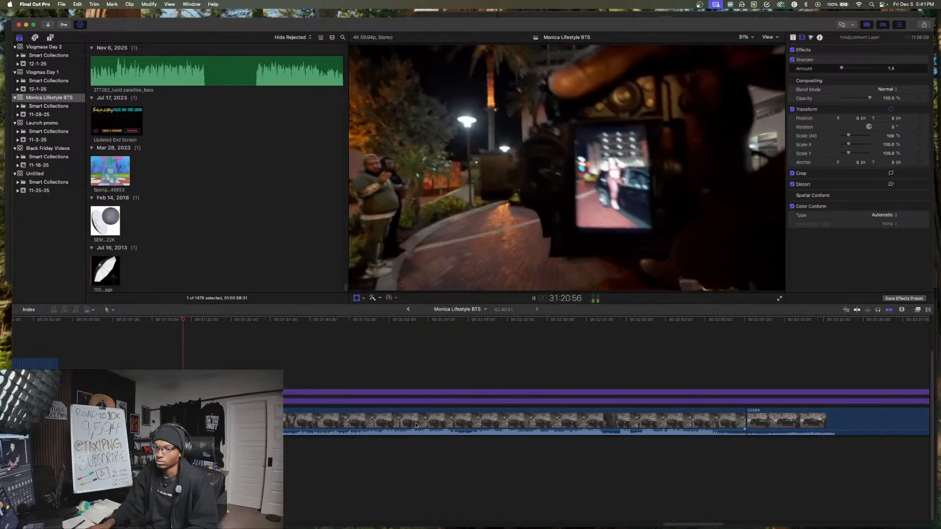
key("space")
key("space")
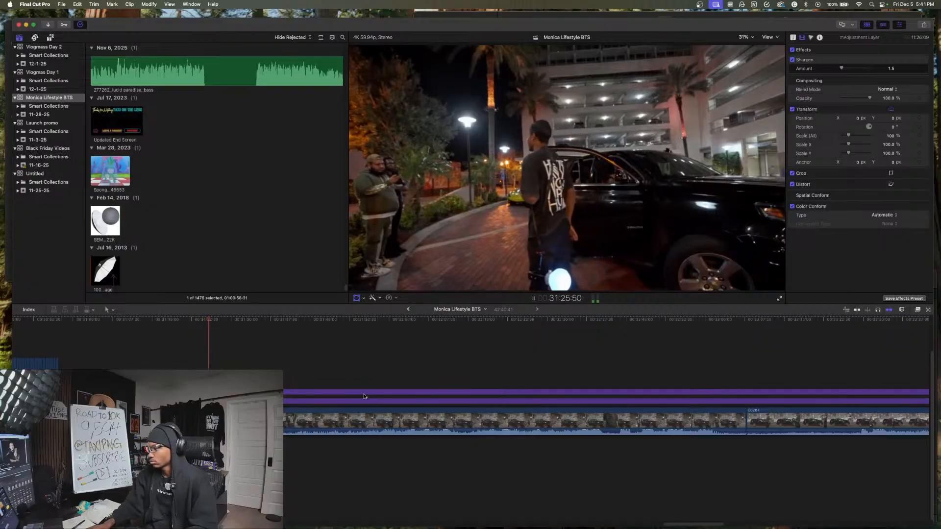
key("space")
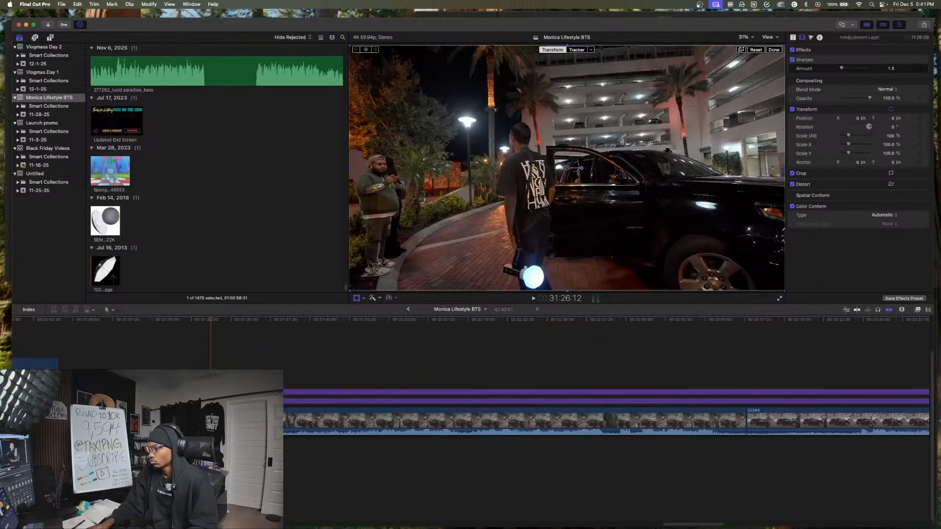
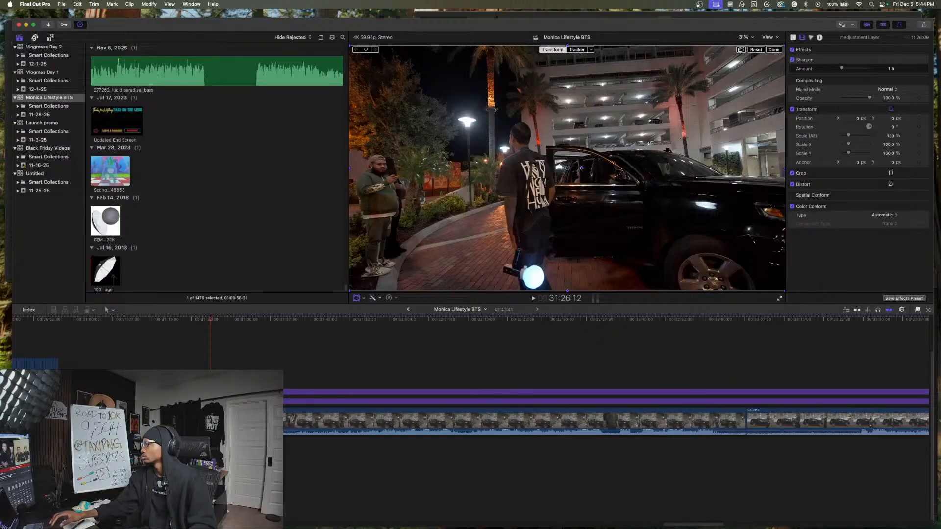
- Review the camera footage from 31:26:12 through the first black SUV shots, sampling passages between about 33:33 and 34:47
left_click(211, 351)
key("space")
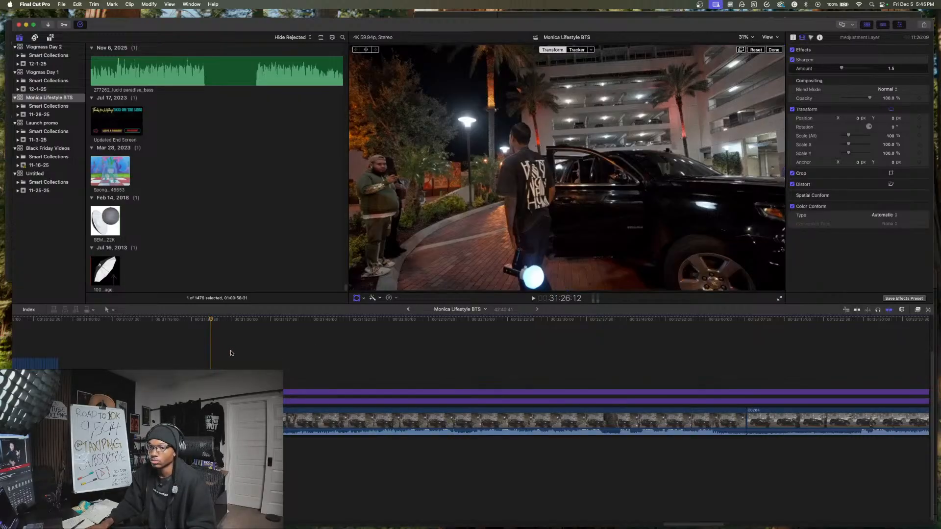
key("space")
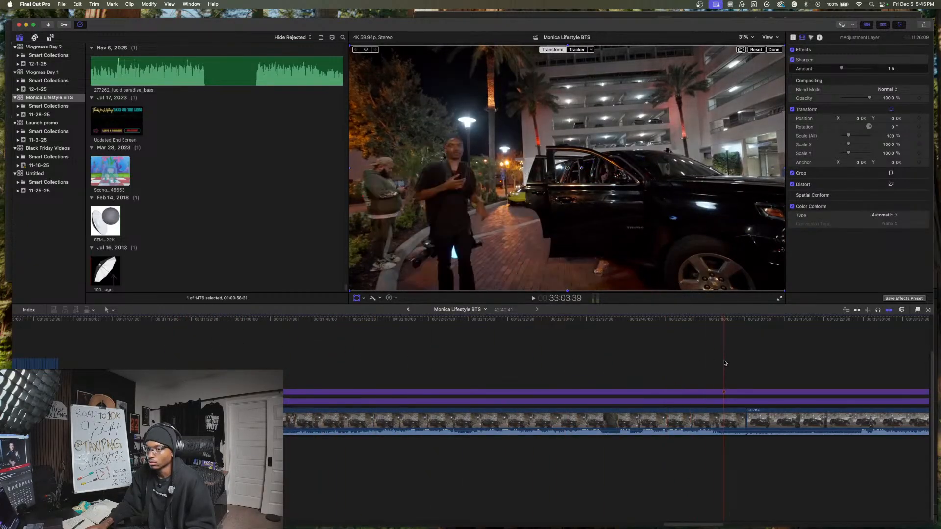
scroll(722, 362, "right", 10)
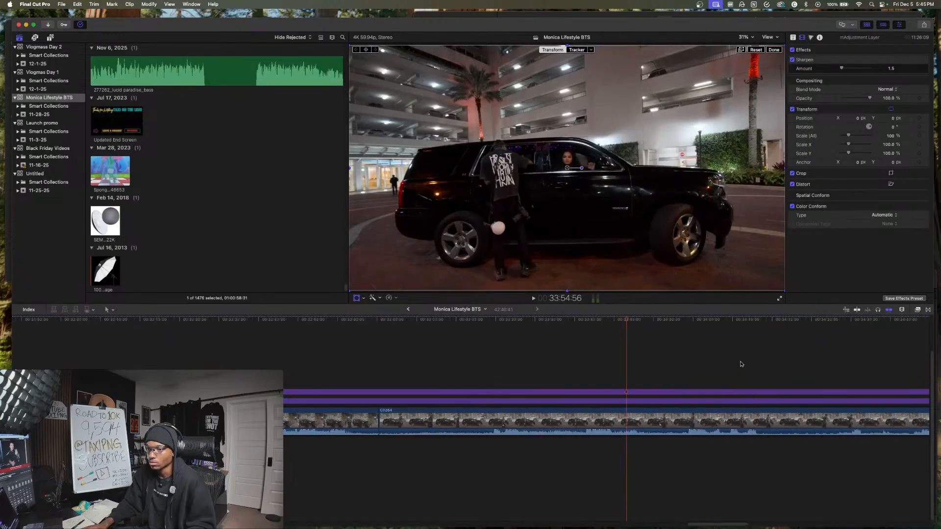
scroll(756, 363, "right", 5)
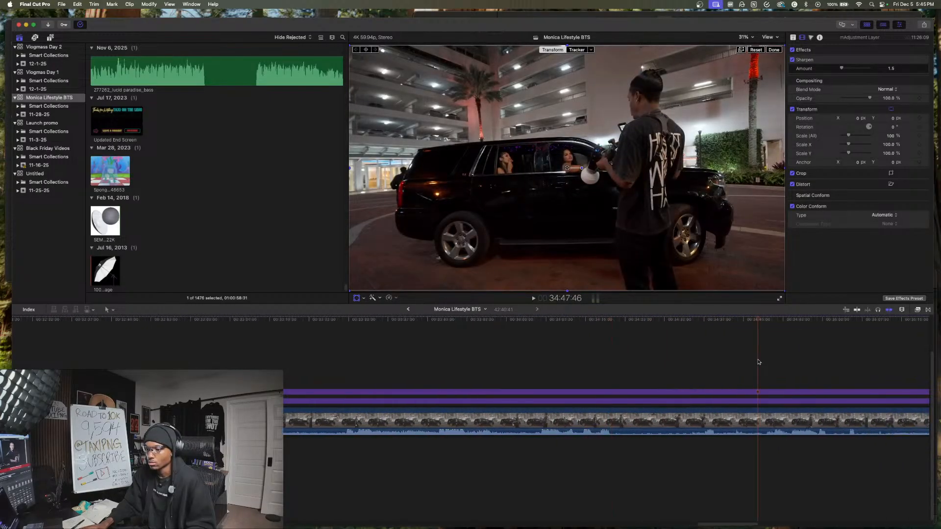
left_click(541, 443)
key("space")
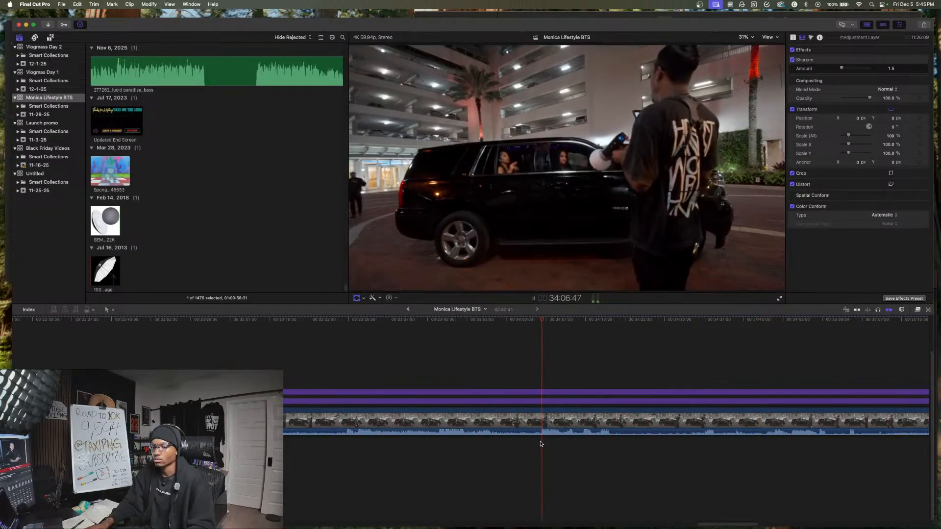
scroll(544, 444, "right", 2)
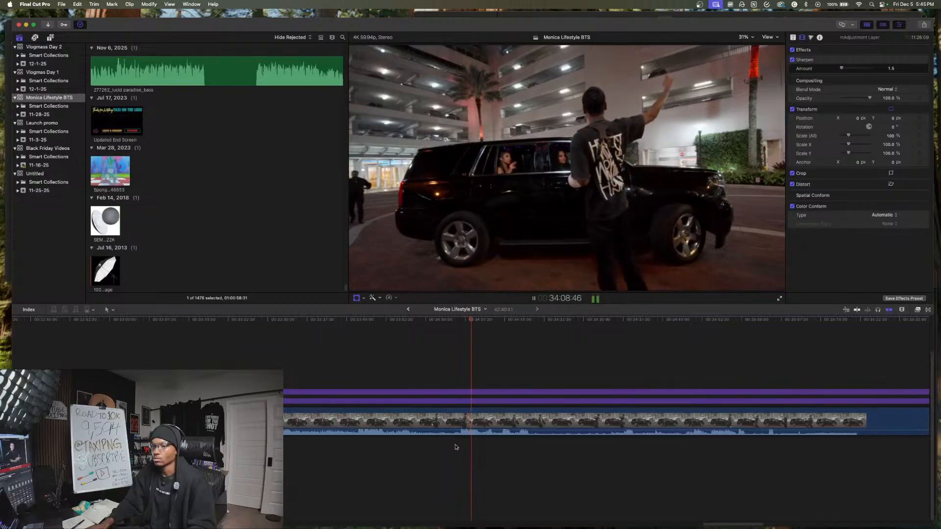
left_click(357, 440)
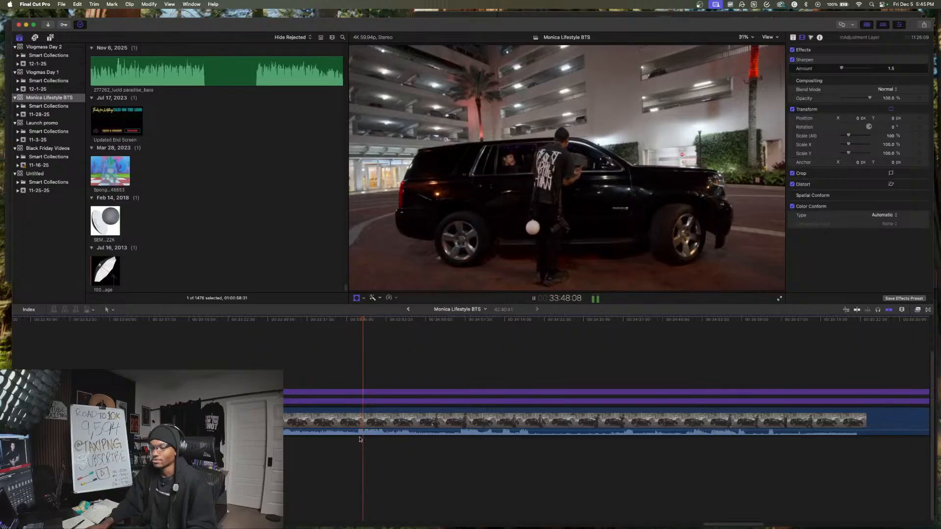
left_click(265, 443)
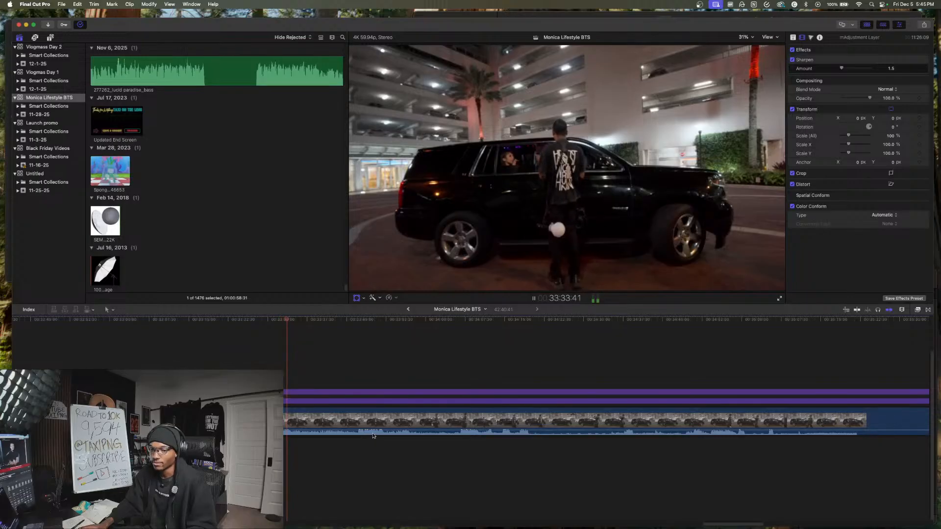
- Sample the remaining black SUV footage in short passages, continuing to about 36:01
key("space")
key("shift+t")
left_click(559, 442)
left_click(664, 444)
key("space")
scroll(621, 451, "right", 3)
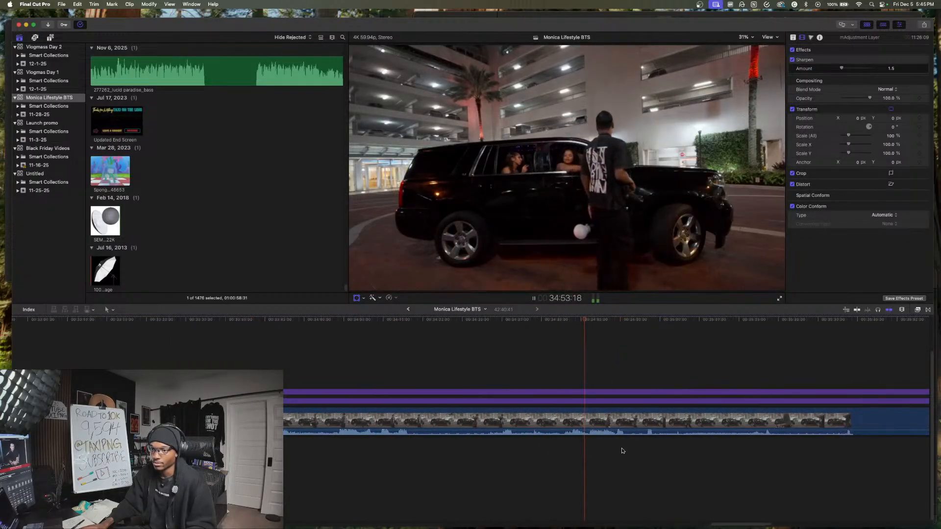
scroll(621, 451, "right", 3)
left_click(596, 453)
left_click(703, 452)
scroll(706, 453, "right", 5)
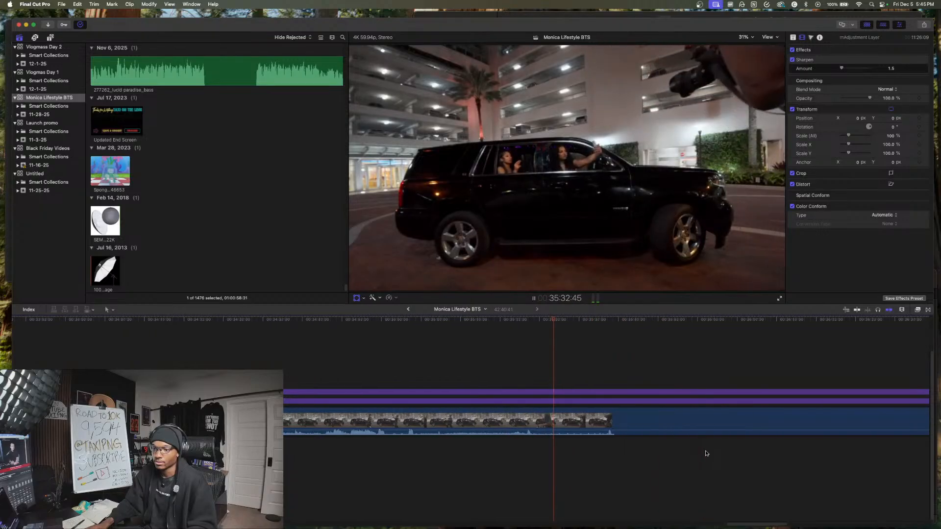
left_click(707, 453)
key("space")
scroll(706, 453, "right", 20)
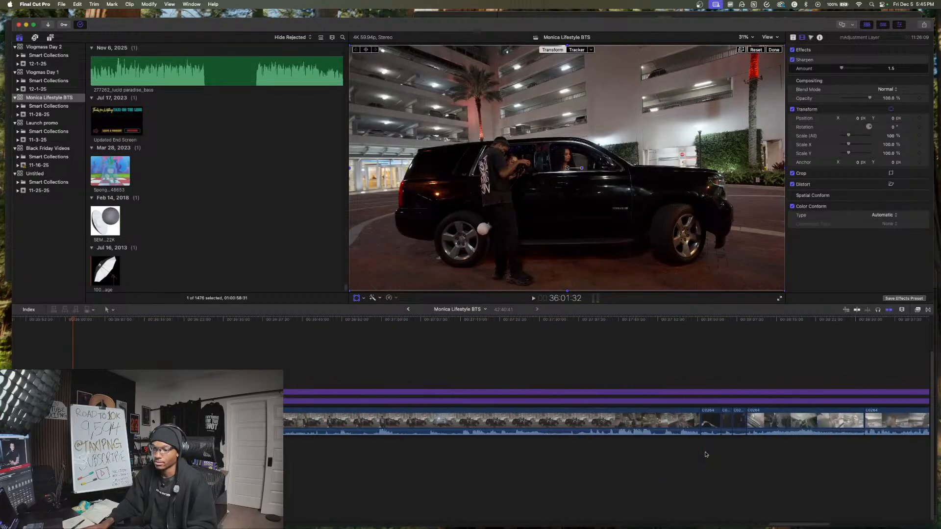
- Find the end of the black SUV shots and split the camera clip and both adjustment layers at 37:40:10
left_click(623, 457)
left_click(570, 450)
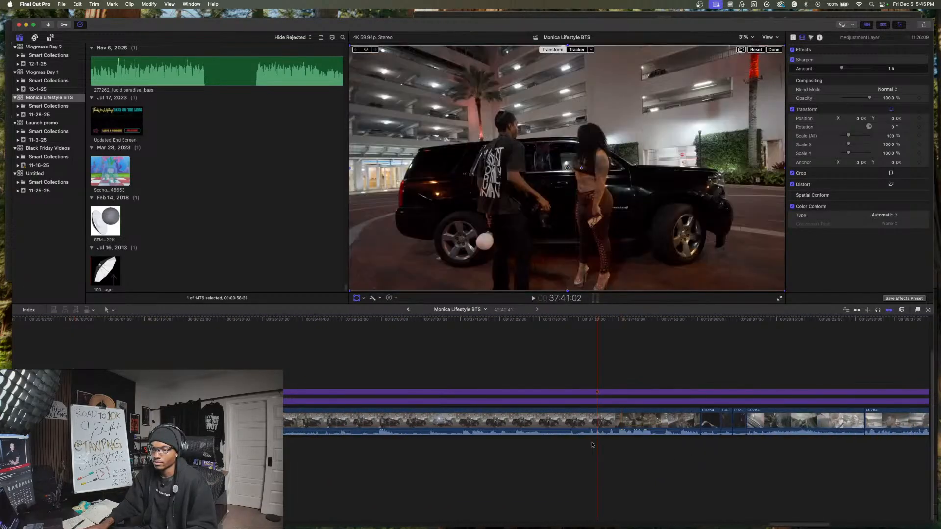
left_click(381, 442)
key("space")
left_click(467, 444)
left_click(557, 444)
left_click(608, 444)
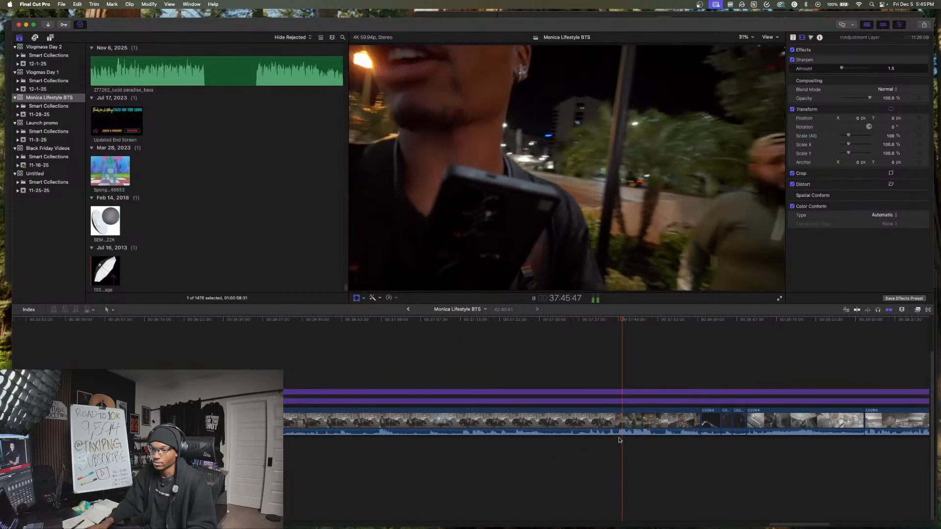
left_click(592, 444)
key("space")
left_click_drag(597, 445, 599, 381)
key("super+b")
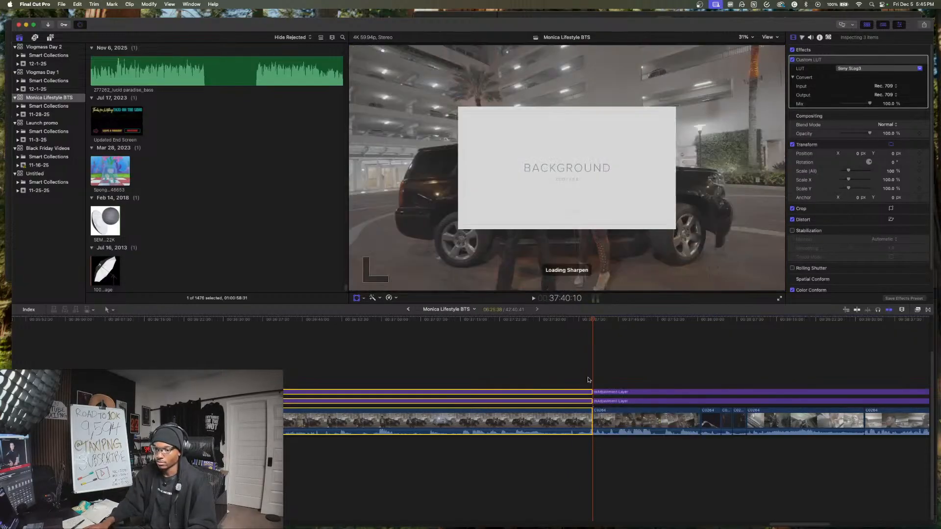
- Split the camera clip and adjustment layers at 33:07:54 and delete the stretch up to the cut at 37:40:10
key("Delete")
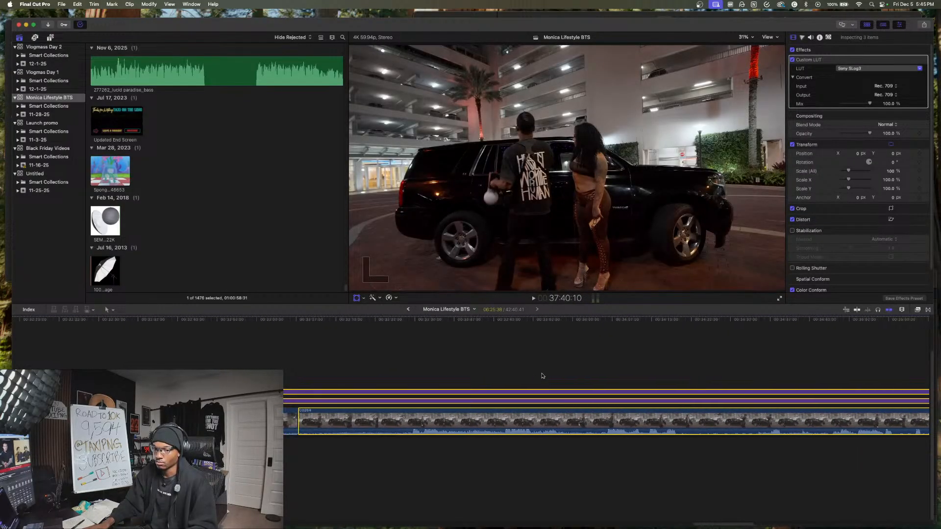
left_click(298, 383)
left_click_drag(299, 375, 343, 458)
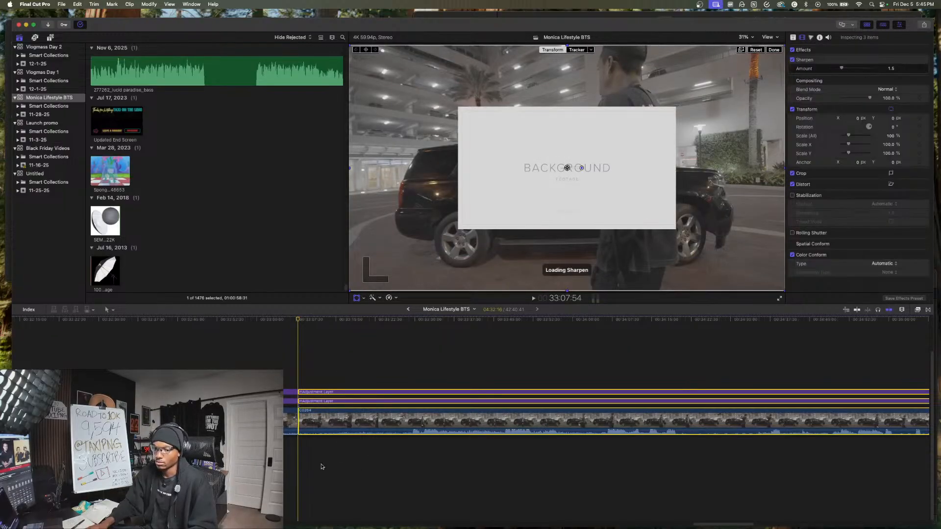
key("Delete")
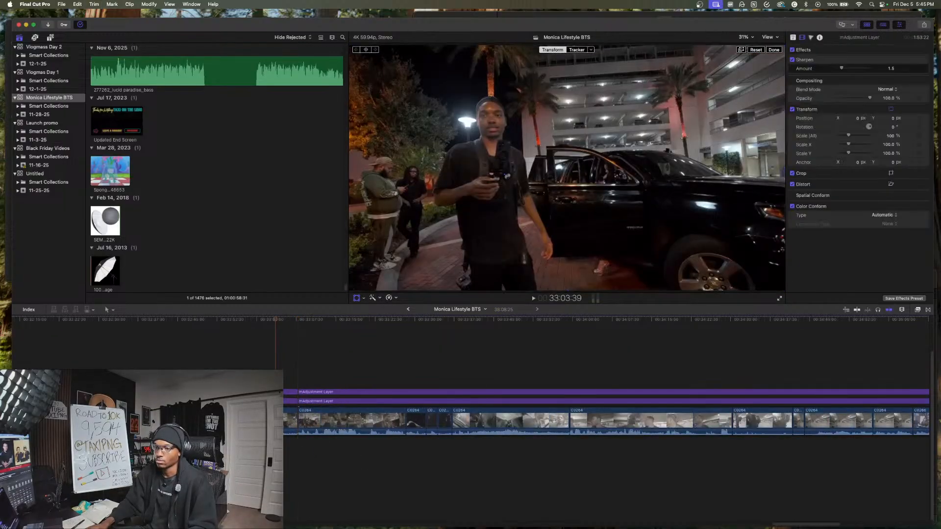
- Split the camera clip and adjustment layers at 33:02:34 and delete the roughly five-second remainder before the next cut
key("space")
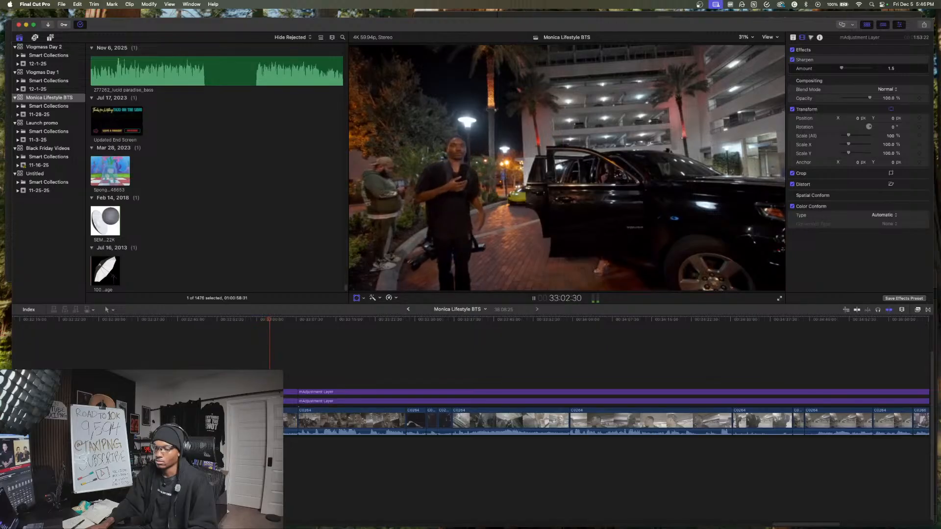
key("space")
key("Delete")
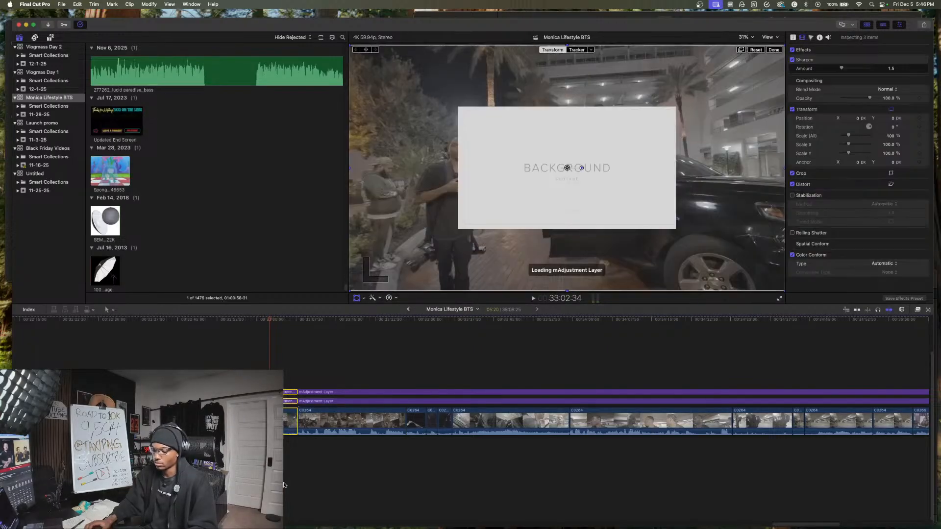
- Play across the new cut into the selfie footage and split the camera clip at 33:13:30
key("space")
key("space")
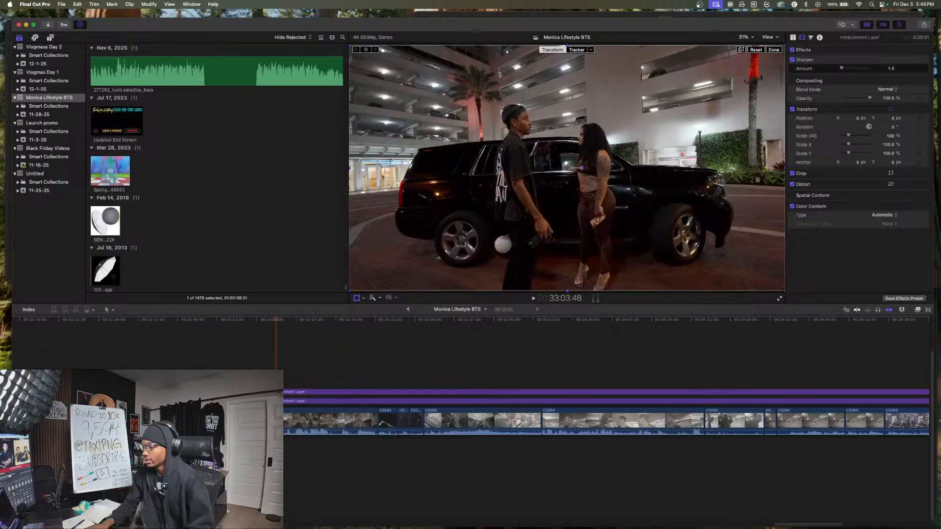
key("space")
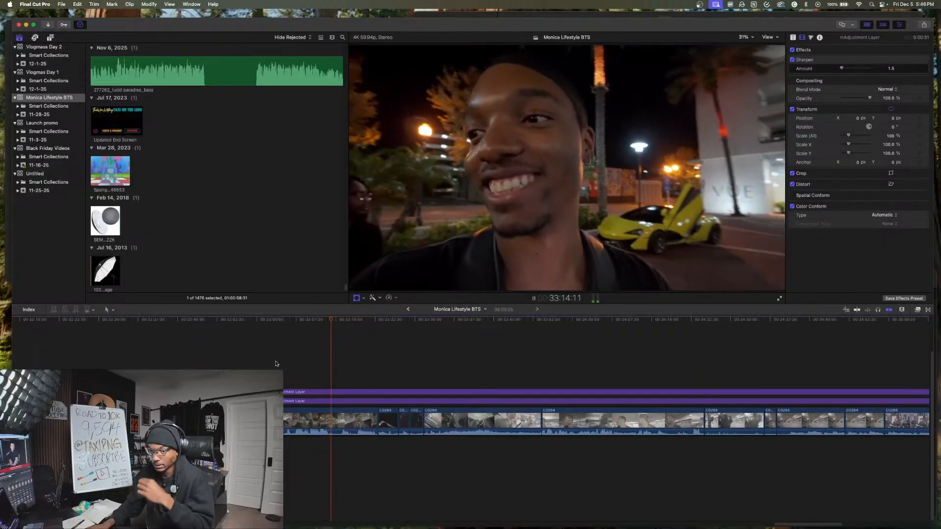
key("super+equal")
key("super+equal")
key("space")
key("super+b")
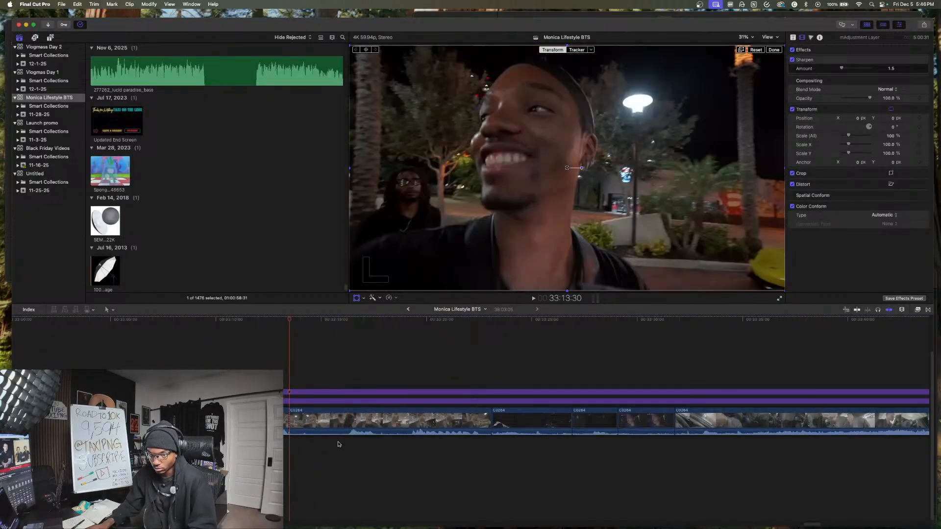
- Split the selfie clip further, including at 33:17:39 and 33:19:14, and delete two of the resulting short pieces
key("super+b")
left_click(378, 441)
key("super+b")
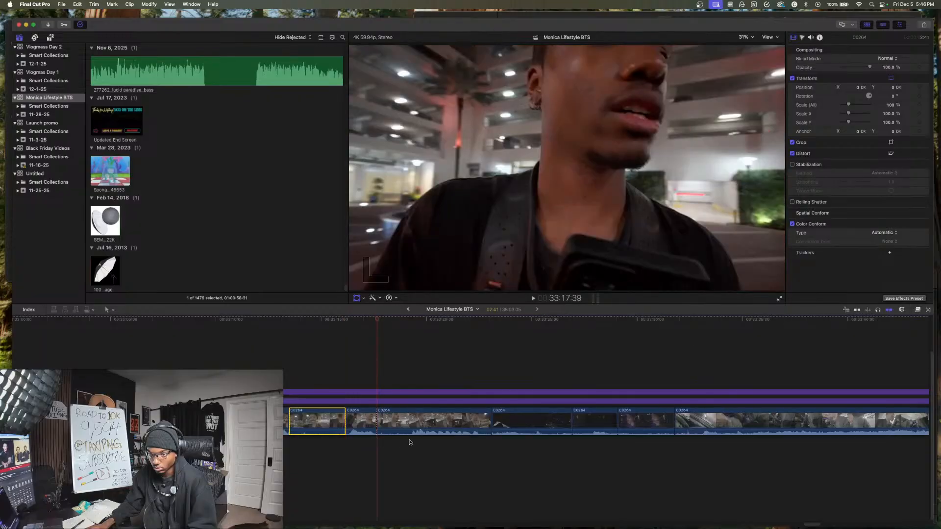
left_click(411, 441)
key("super+b")
left_click(393, 421, "super")
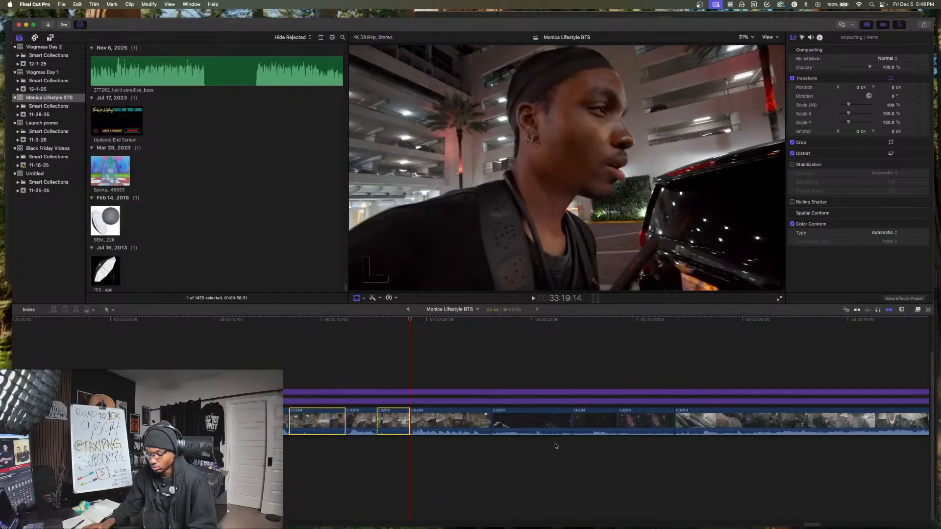
key("Delete")
- Trim the clip edge at the first dark car shot, and take about one second off the start of the following longer clip
key("space")
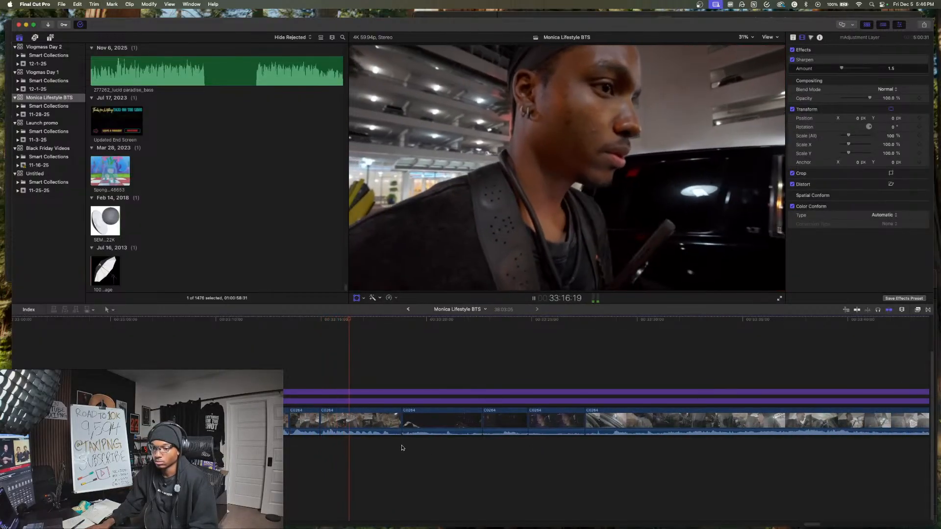
left_click_drag(401, 421, 393, 421)
scroll(443, 458, "right", 5)
scroll(443, 459, "right", 2)
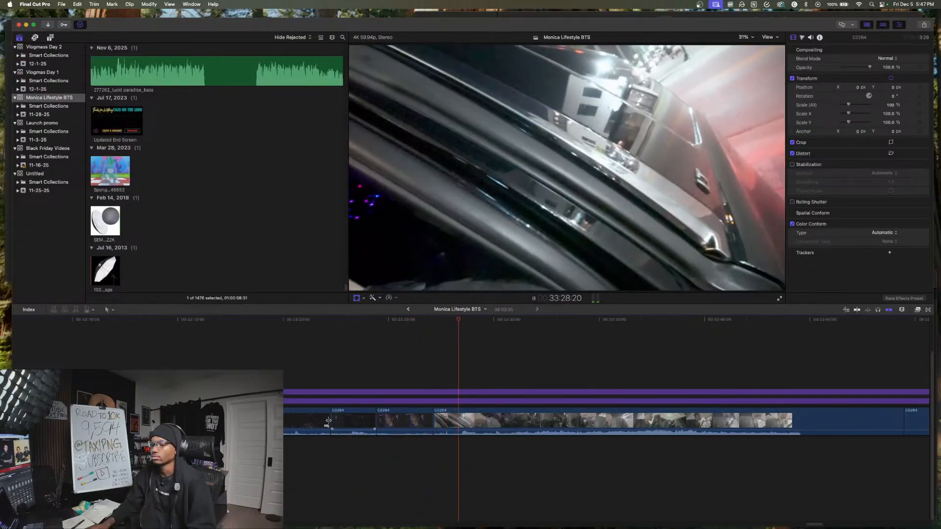
left_click_drag(435, 422, 460, 422)
scroll(705, 434, "right", 3)
- Add the Flicker Flare transition at the start of the trimmed longer clip and play through it
key("space")
left_click(927, 310)
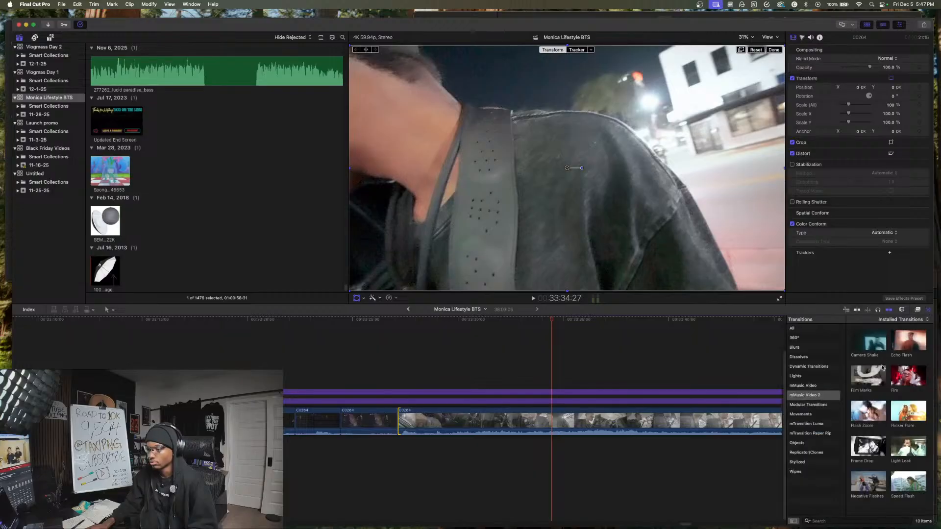
left_click_drag(888, 410, 397, 421)
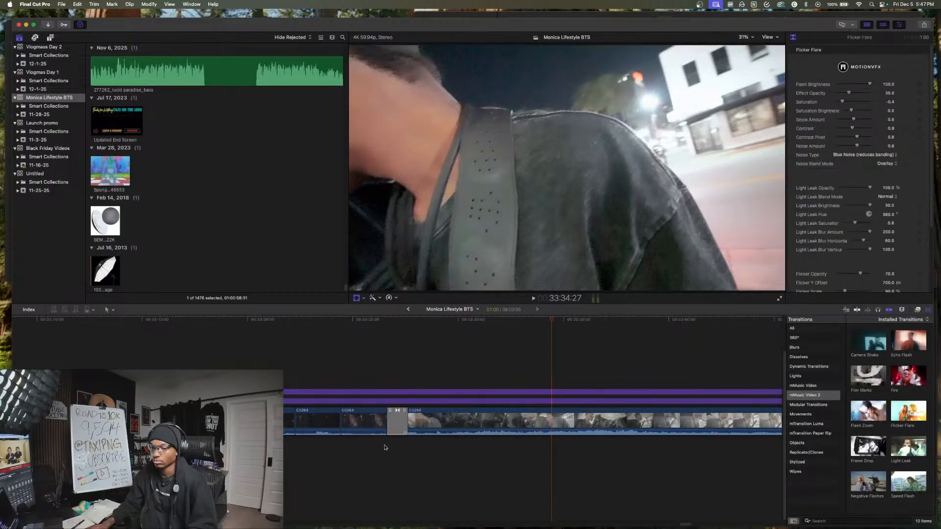
left_click(387, 446)
key("space")
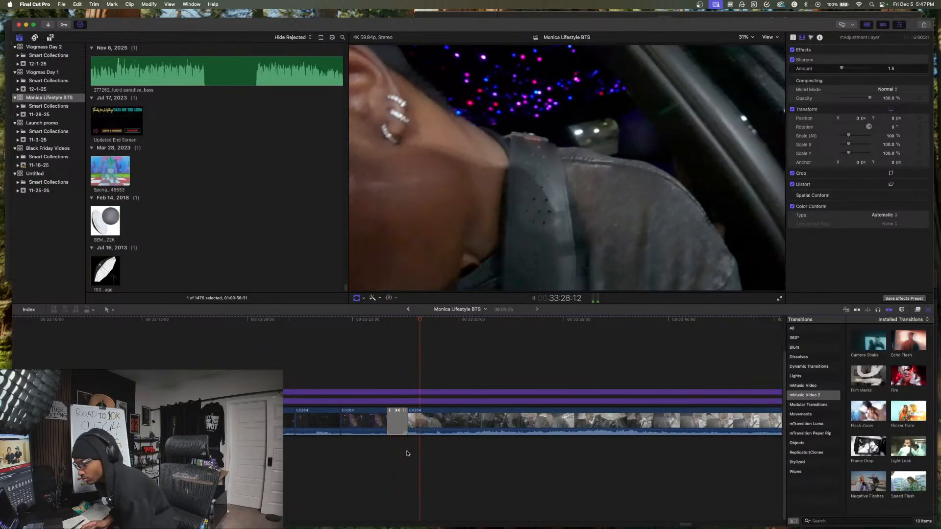
key("space")
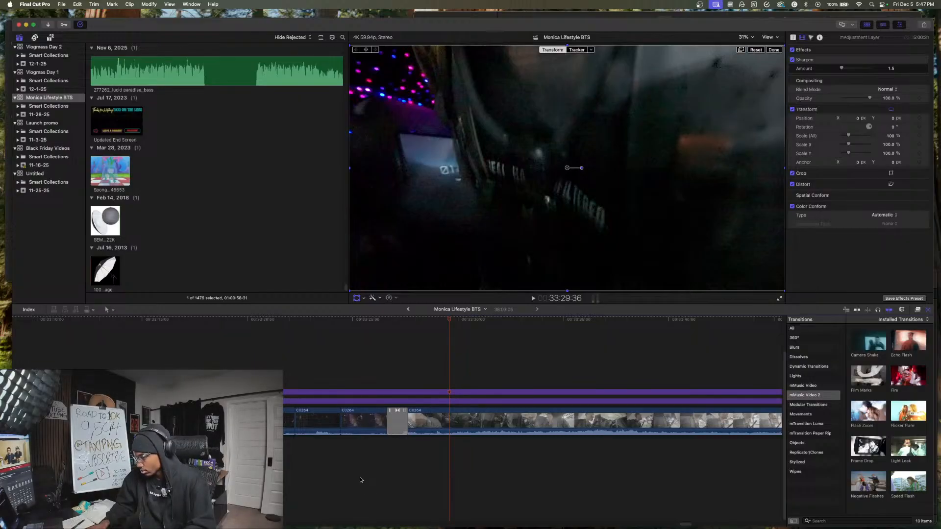
- Play the longer handheld clip from 33:29:36 through the parking garage footage to about 33:50
key("space")
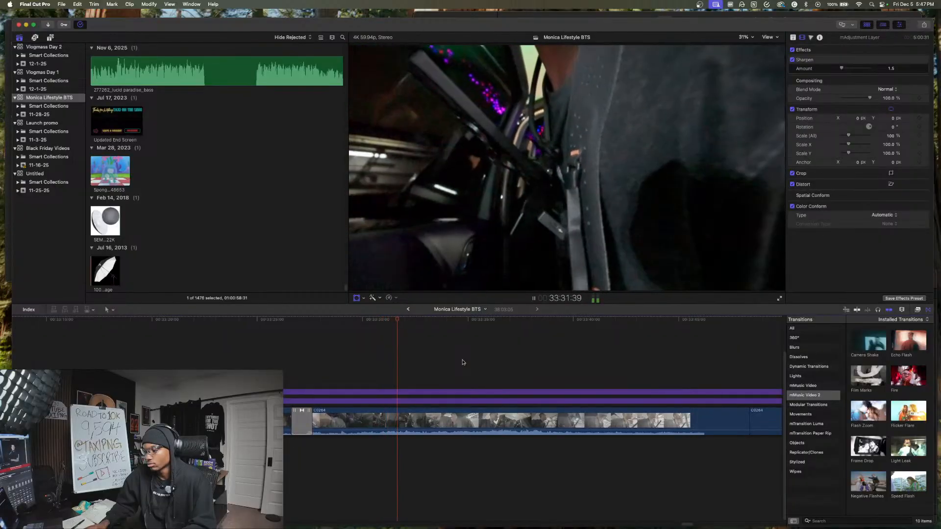
key("space")
key("shift+t")
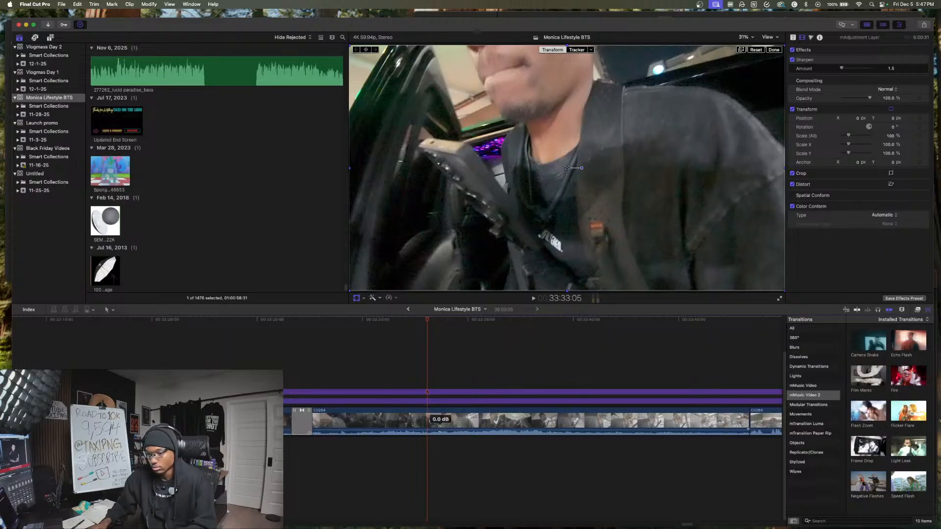
scroll(468, 470, "right", 3)
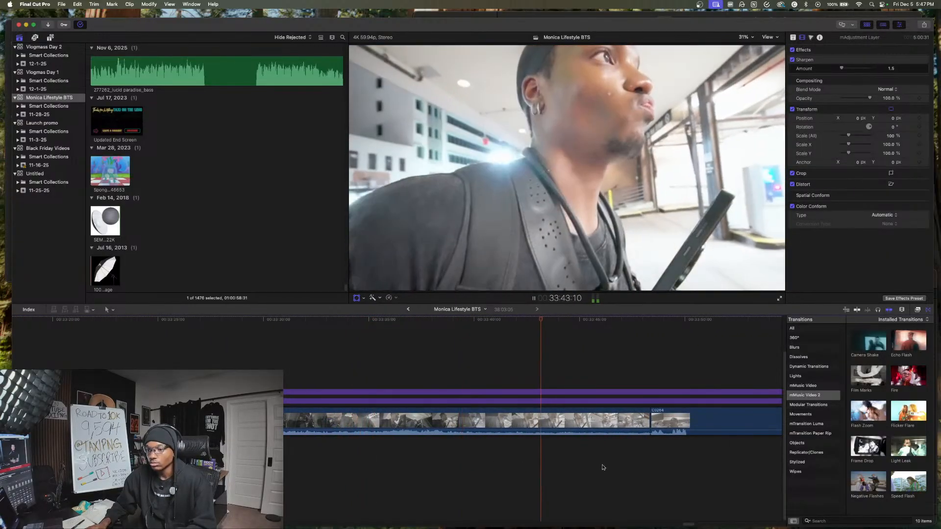
scroll(640, 458, "right", 4)
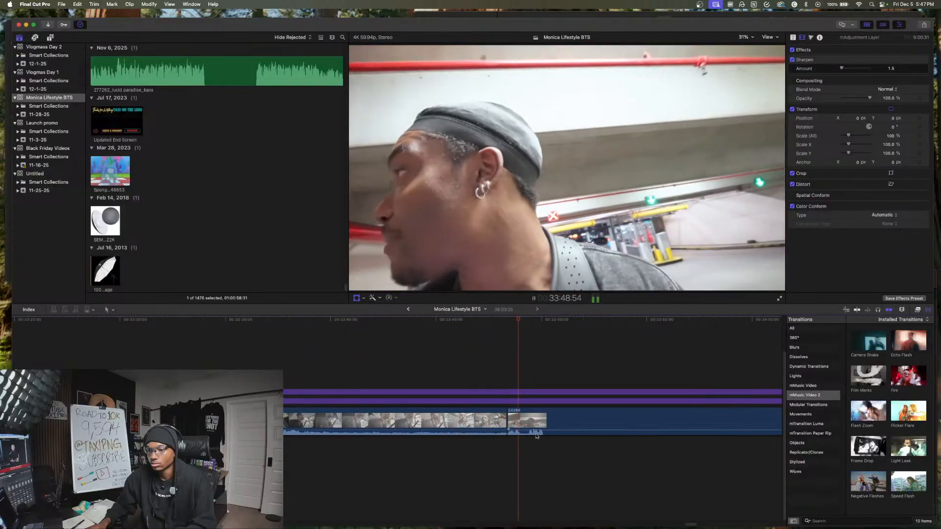
scroll(490, 434, "right", 3)
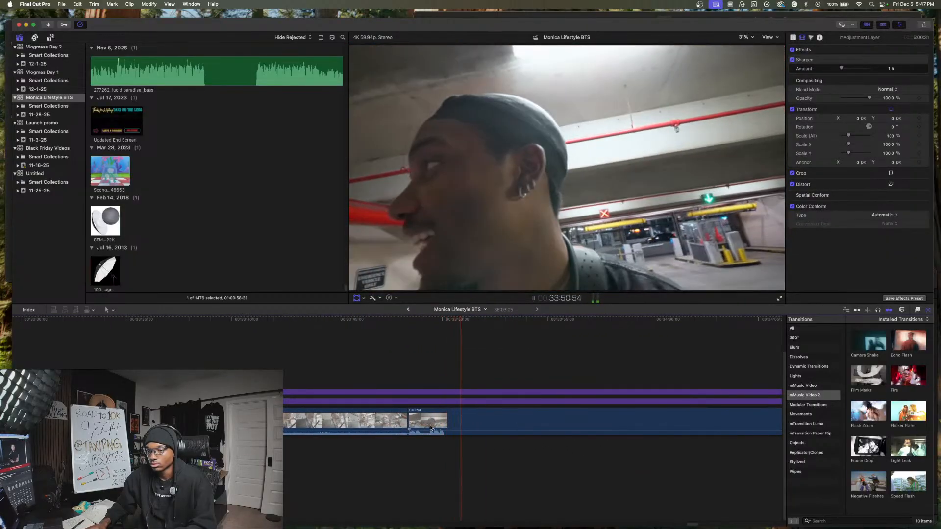
- Play on through the garage selfie clip, split it at 34:12:12 and about five seconds further on, and delete the piece between the cuts
scroll(464, 425, "right", 4)
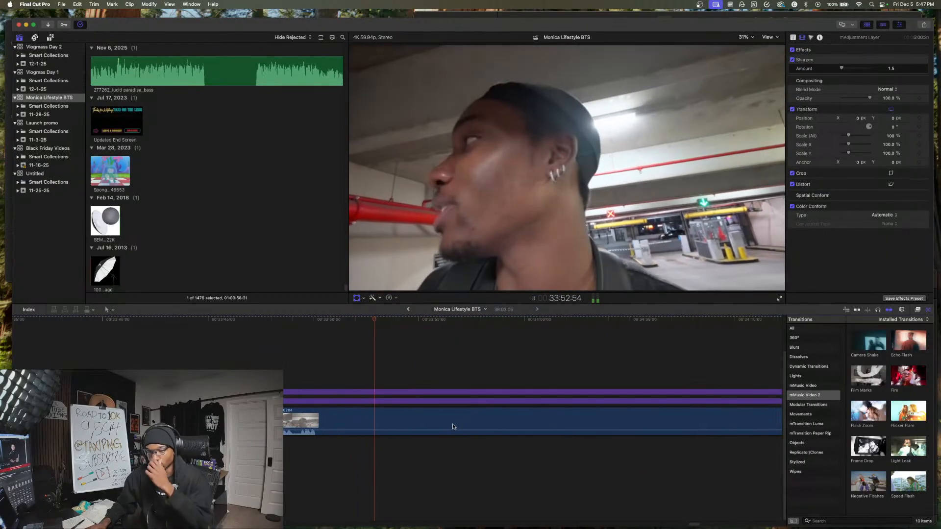
scroll(408, 426, "right", 3)
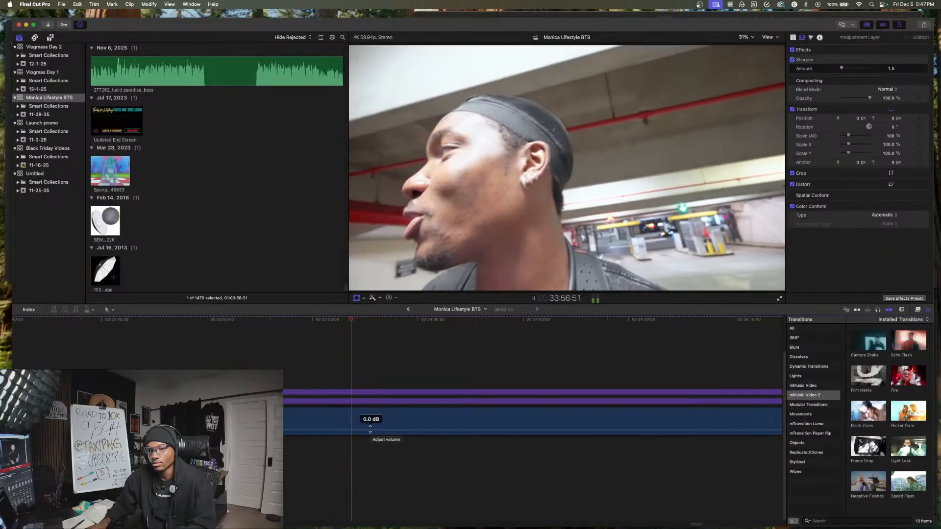
scroll(370, 431, "right", 2)
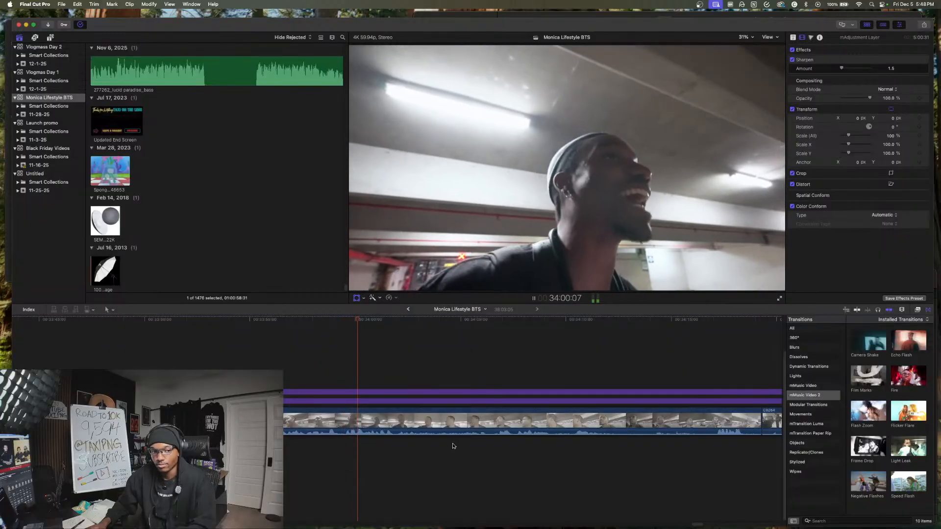
scroll(506, 441, "right", 1)
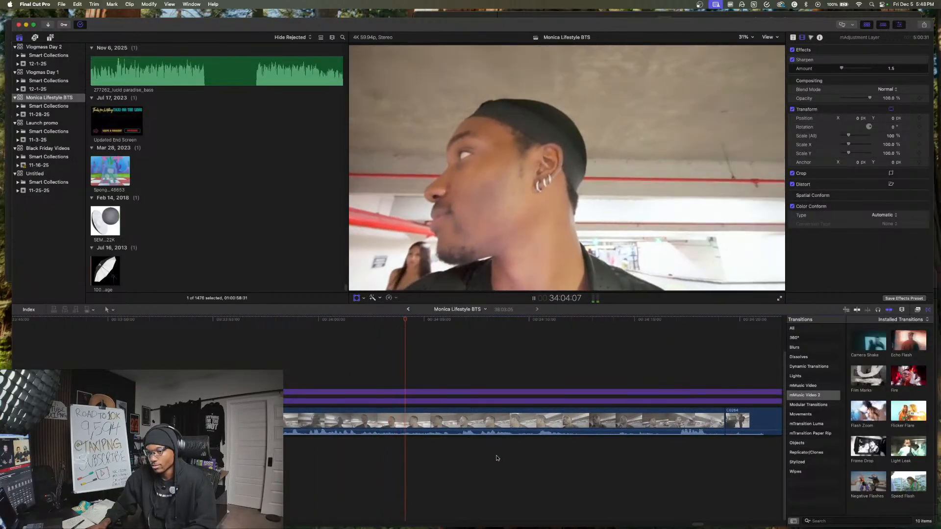
scroll(500, 448, "right", 3)
scroll(425, 457, "right", 3)
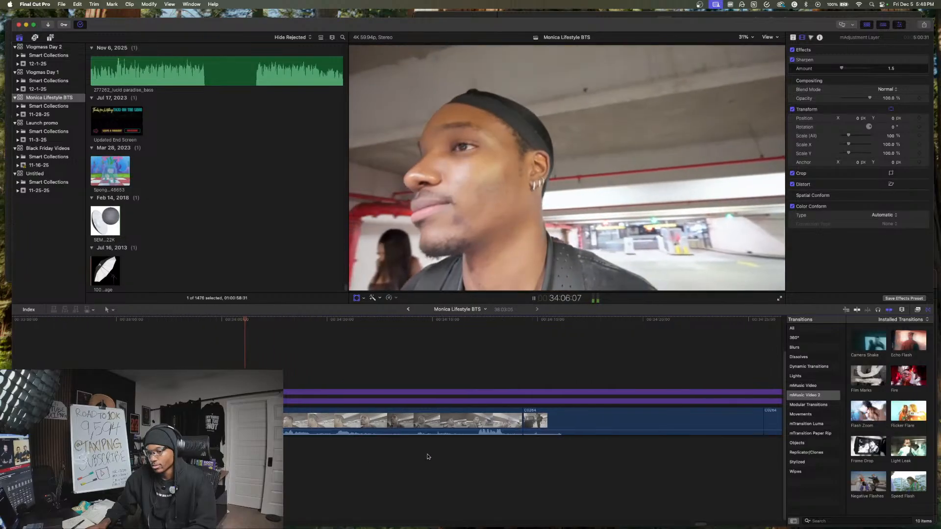
left_click_drag(458, 423, 442, 424)
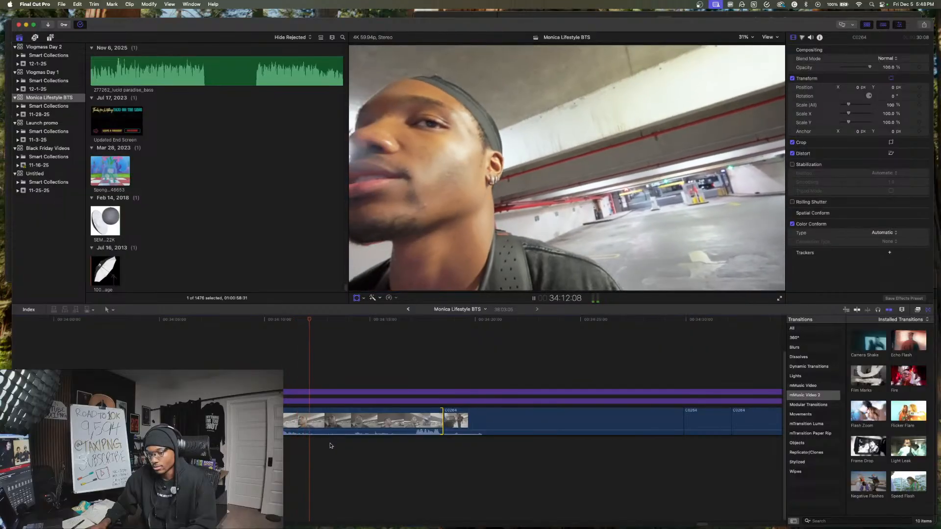
key("shift+t")
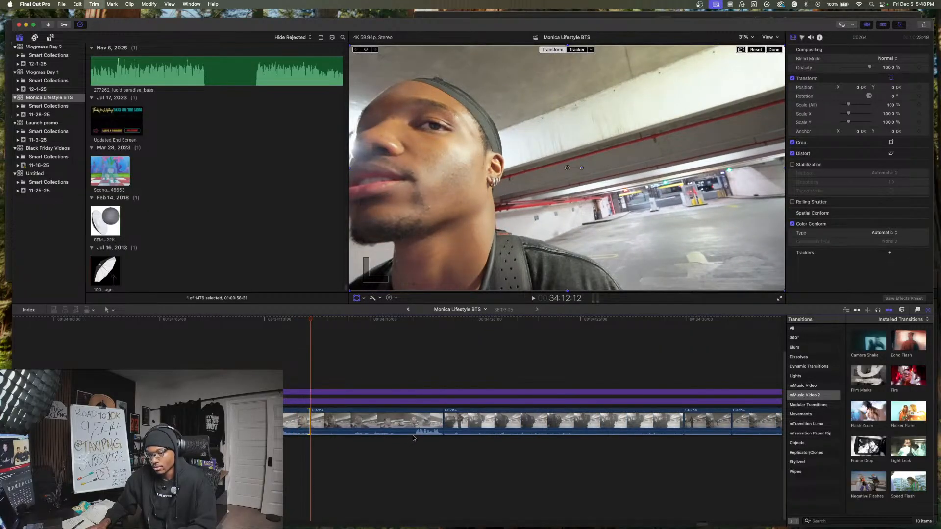
left_click(413, 438)
key("super+b")
left_click(393, 424)
key("BackSpace")
key("space")
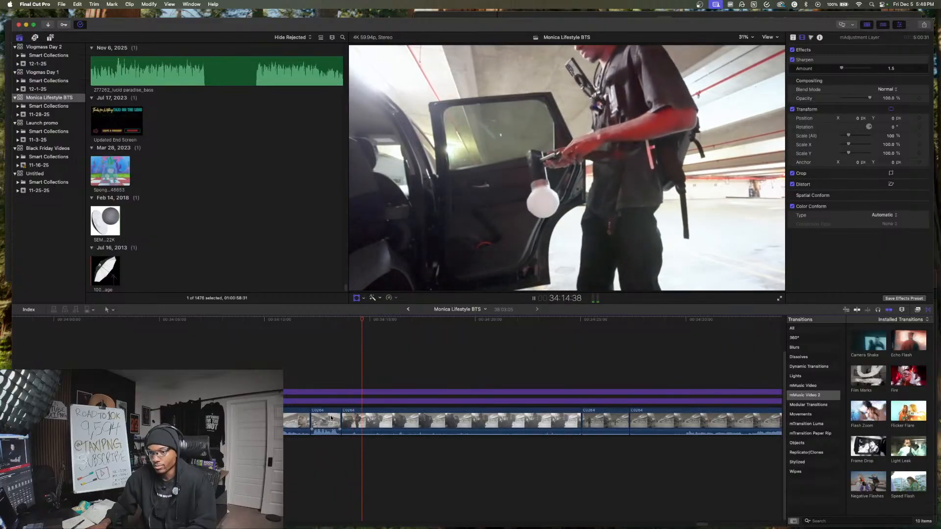
- Split the clip of the man beside the open car door at 34:15:15 and delete the piece after the cut
key("space")
left_click(474, 423)
key("super+b")
left_click(474, 422)
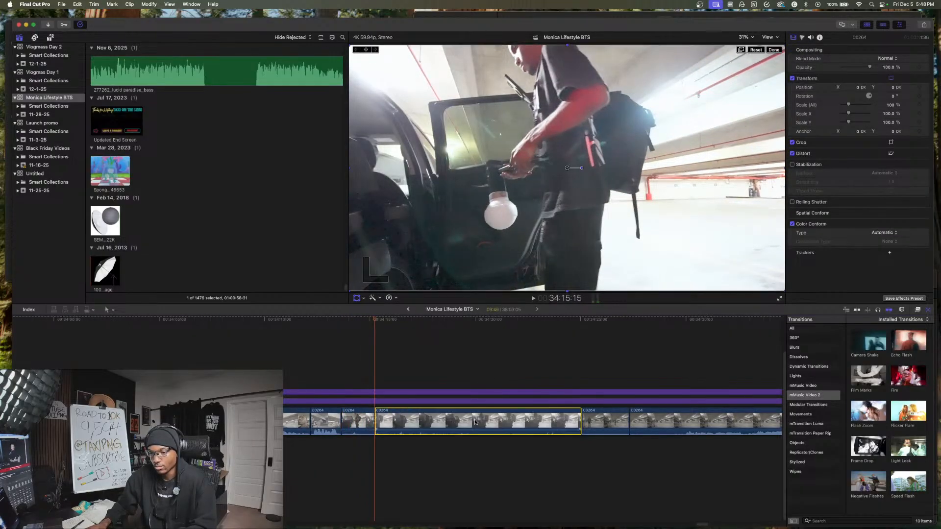
key("BackSpace")
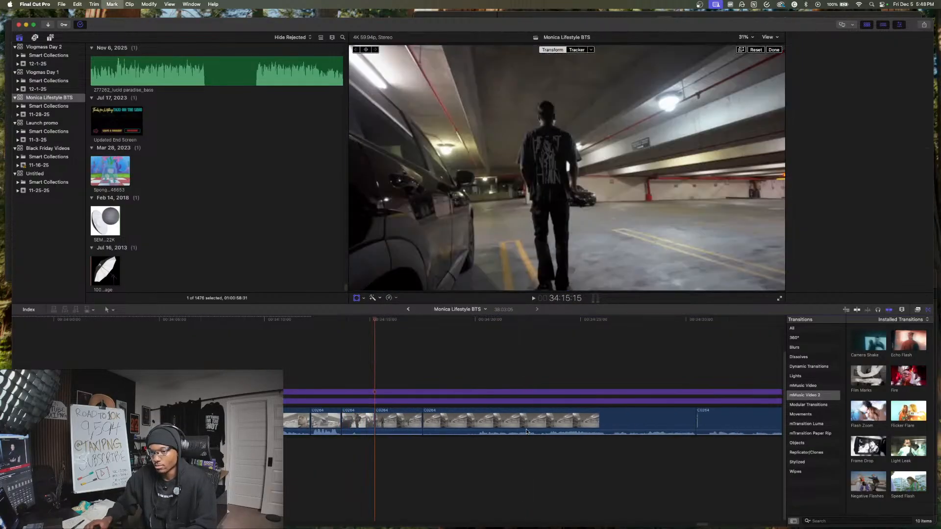
- Trim about one second off the end of the short clip of the man walking past the parked car, and play on from it
key("space")
left_click_drag(423, 421, 409, 416)
key("space")
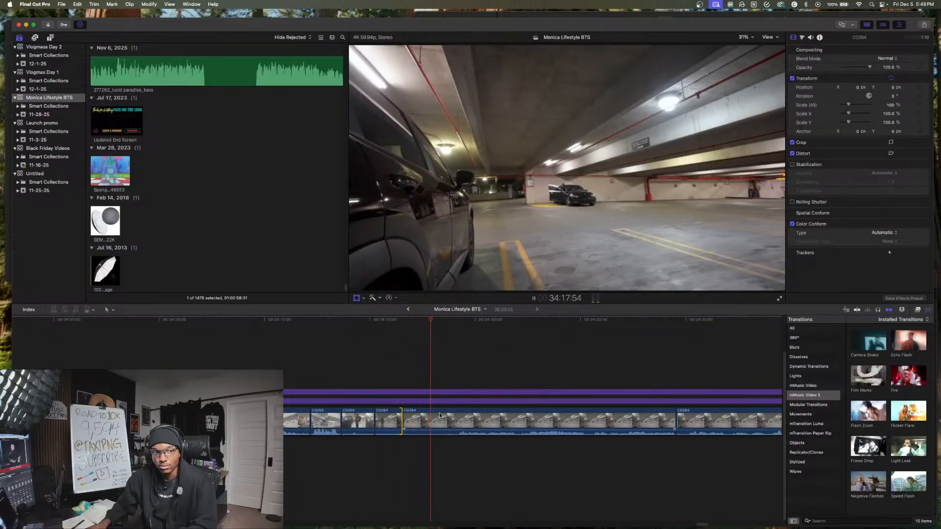
key("space")
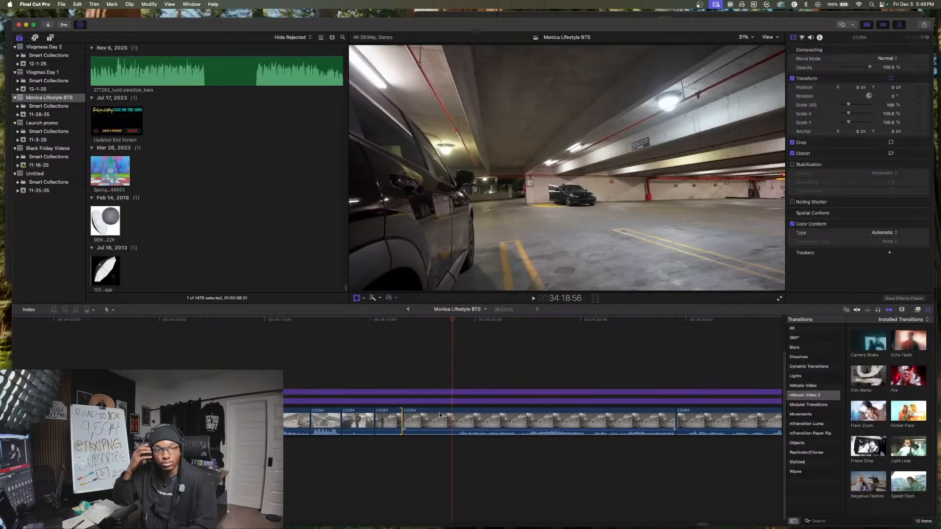
key("space")
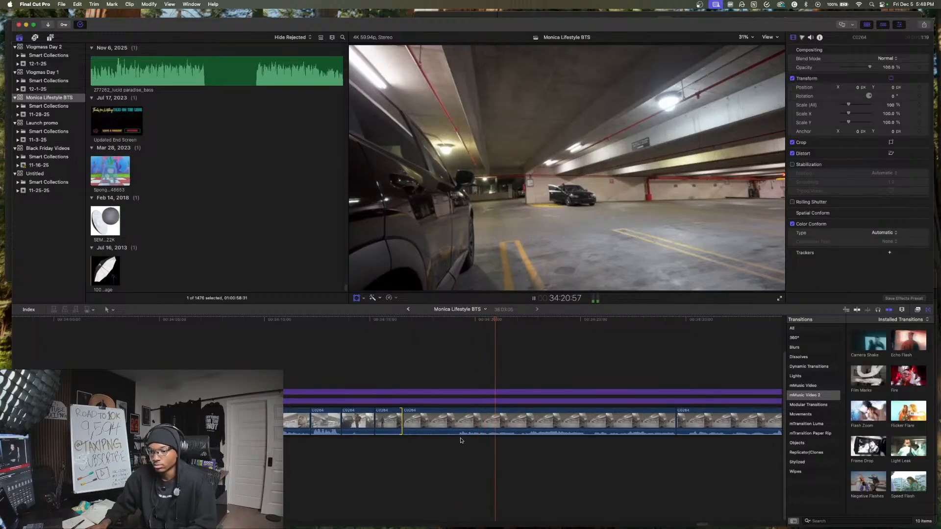
- Add the Flicker Flare transition between the empty garage clip and the desk talking clip, and play from it
scroll(516, 441, "right", 5)
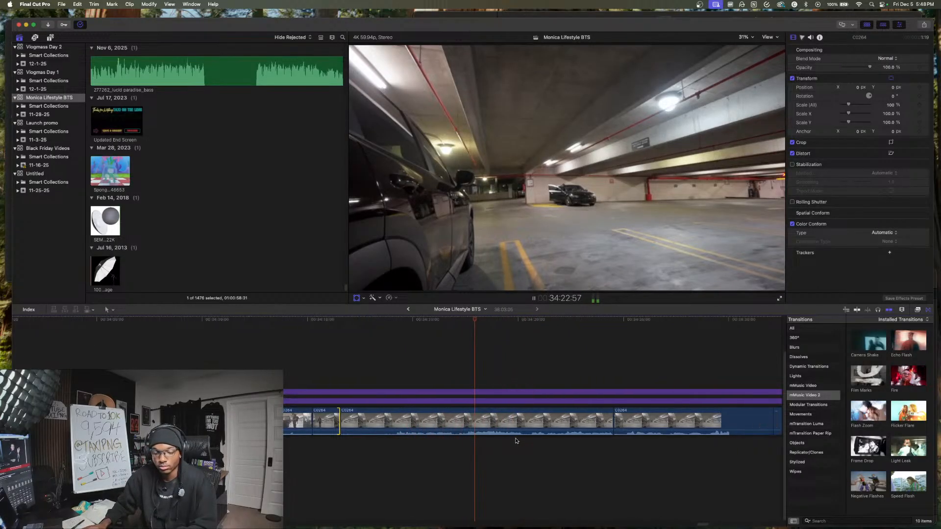
scroll(490, 434, "right", 2)
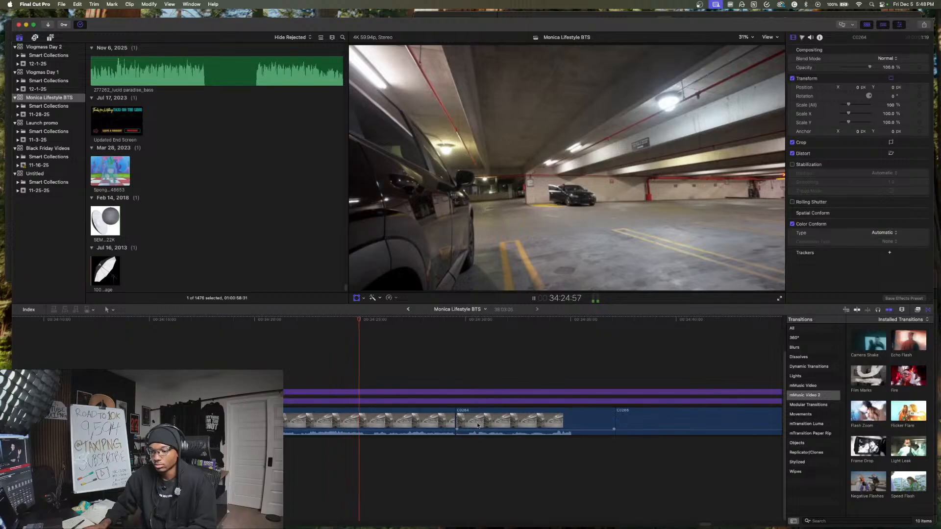
scroll(478, 426, "right", 3)
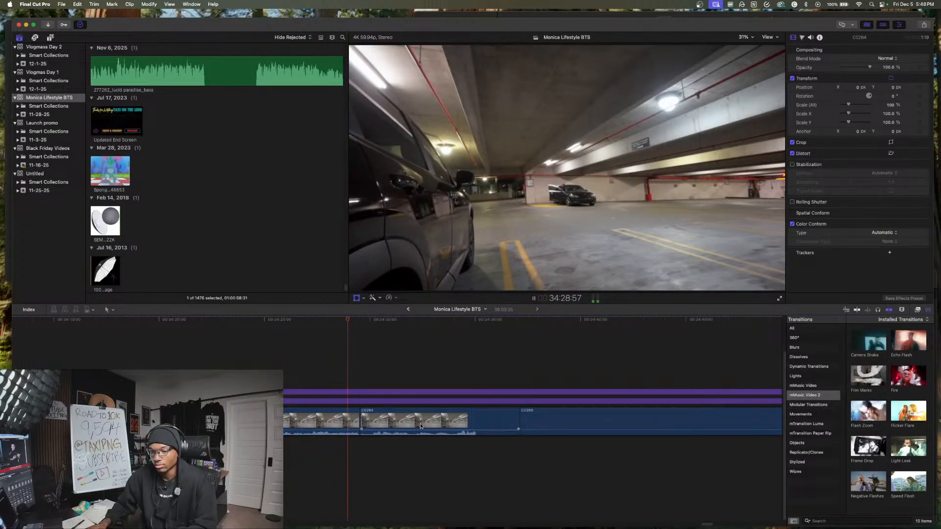
scroll(420, 424, "right", 6)
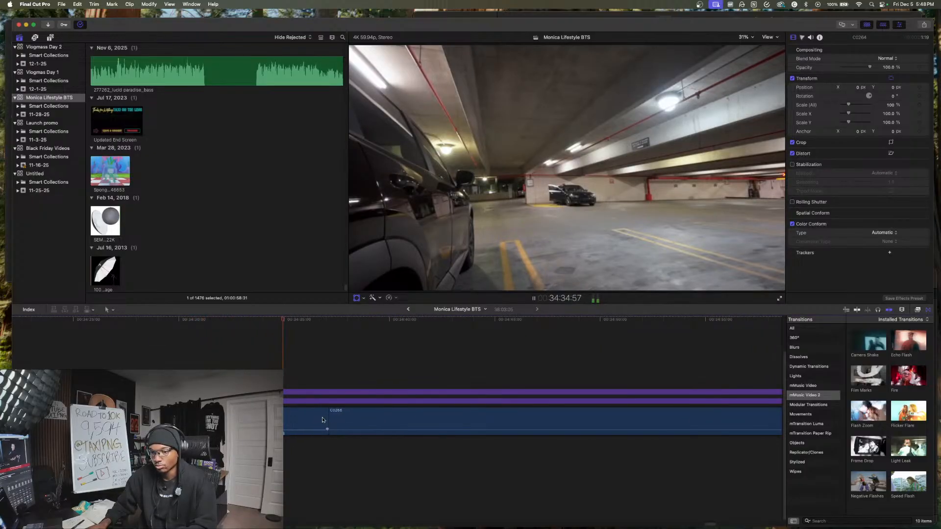
scroll(320, 420, "right", 3)
scroll(317, 417, "right", 1)
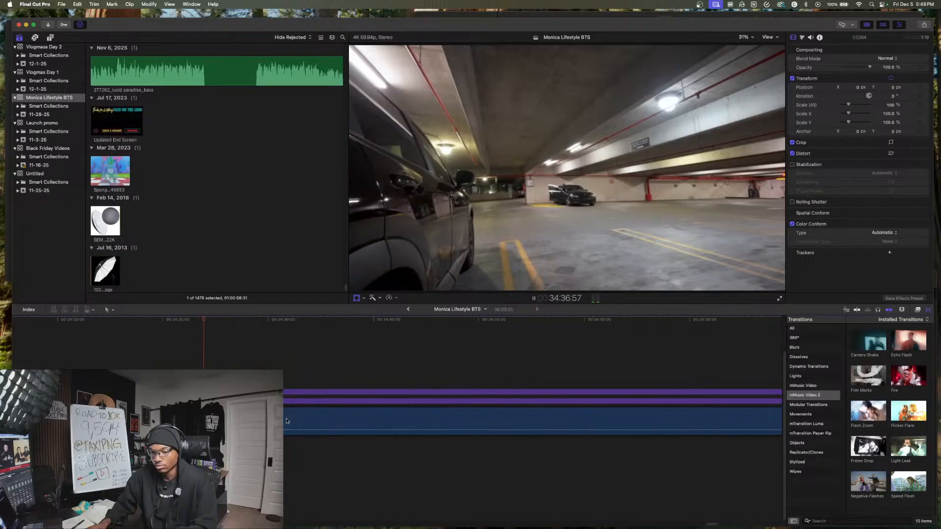
left_click_drag(908, 412, 210, 423)
left_click(207, 454)
key("space")
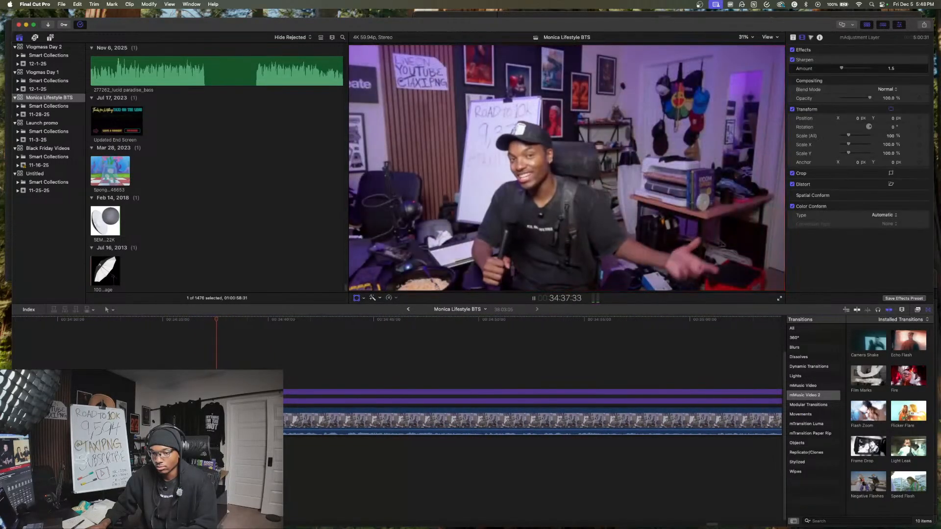
- Nudge the Flicker Flare transition at the start of the desk clip and play through the clip to about 34:49
double_click(210, 422)
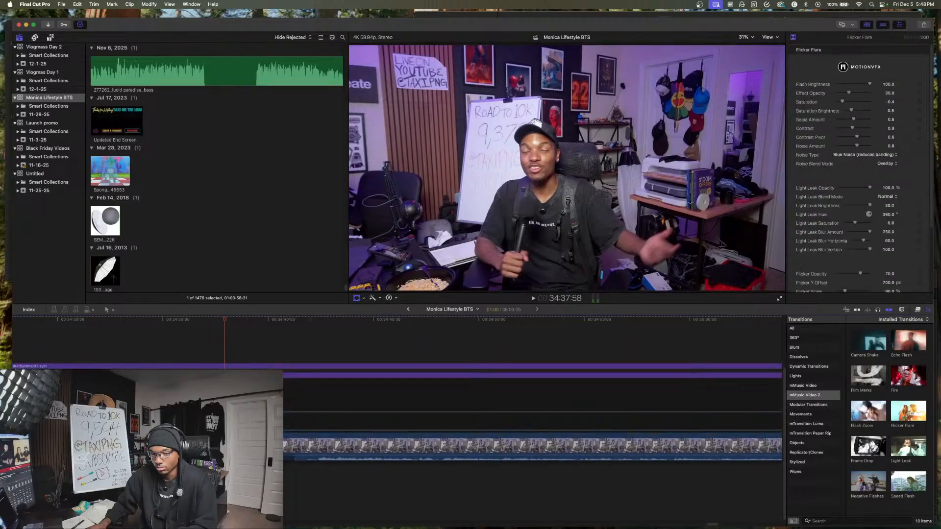
left_click_drag(216, 423, 225, 422)
key("Escape")
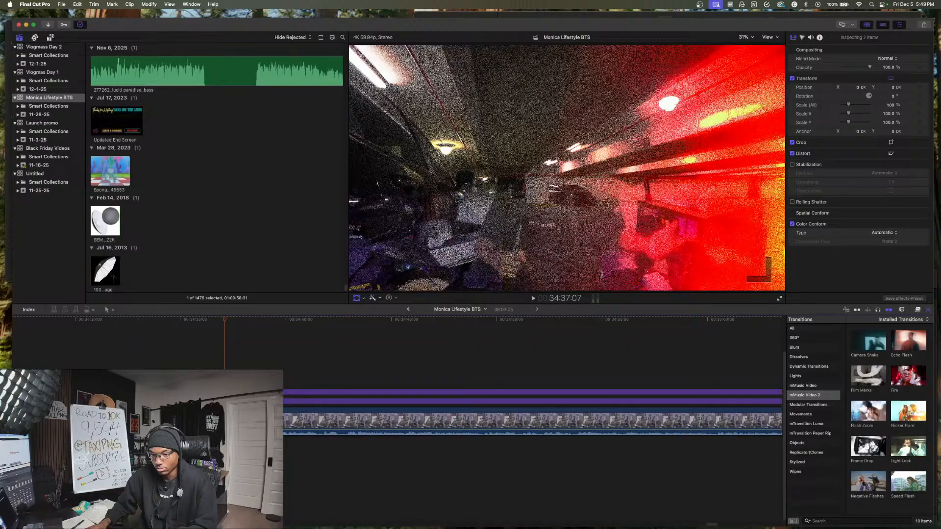
key("space")
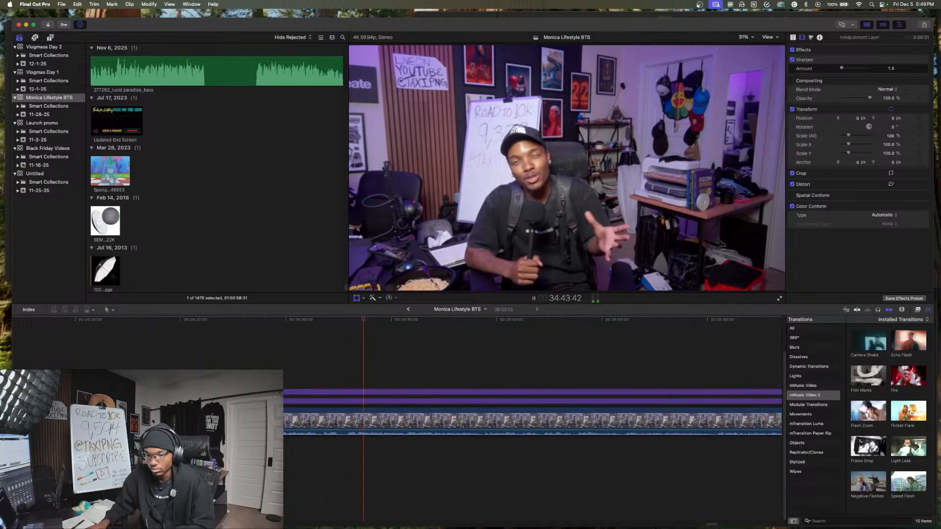
scroll(376, 454, "right", 5)
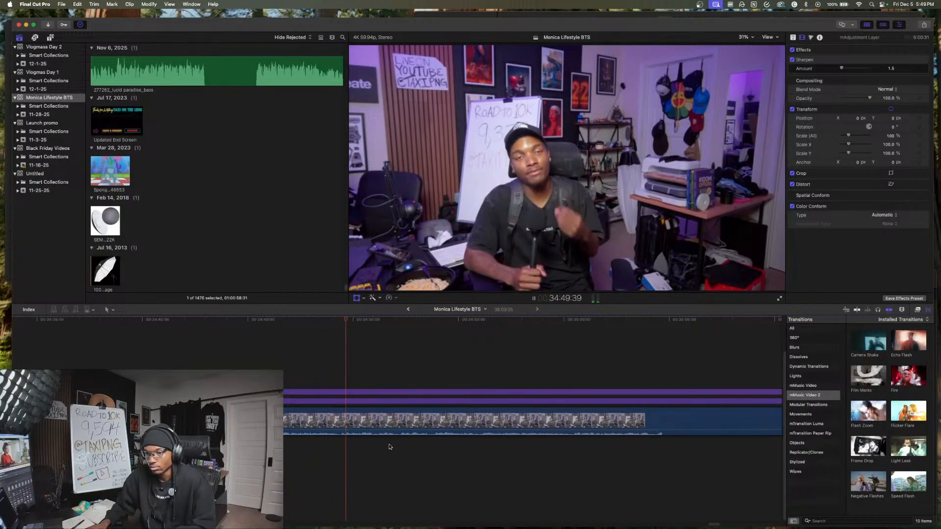
- Duplicate the desk clip onto the layer above and trim the copy's frame to the noodle bowl and desk corner
left_click(368, 426)
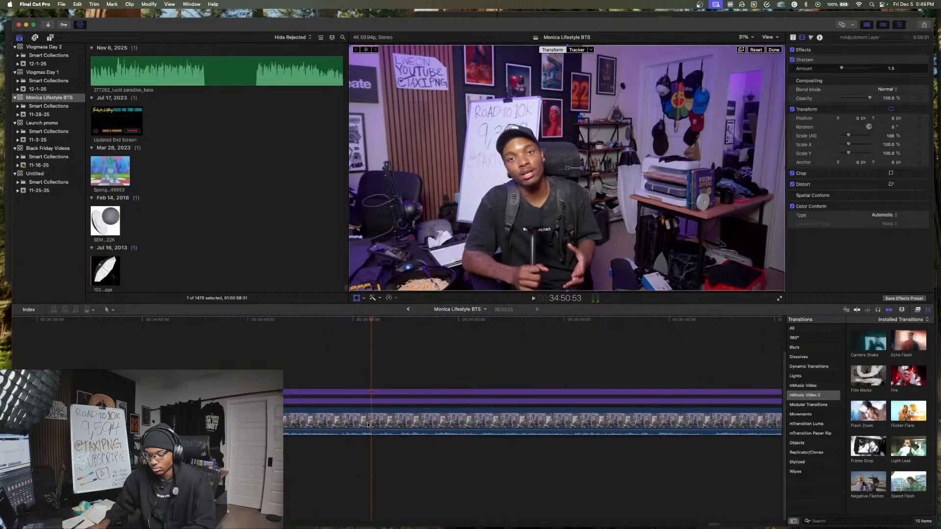
left_click_drag(369, 426, 370, 386)
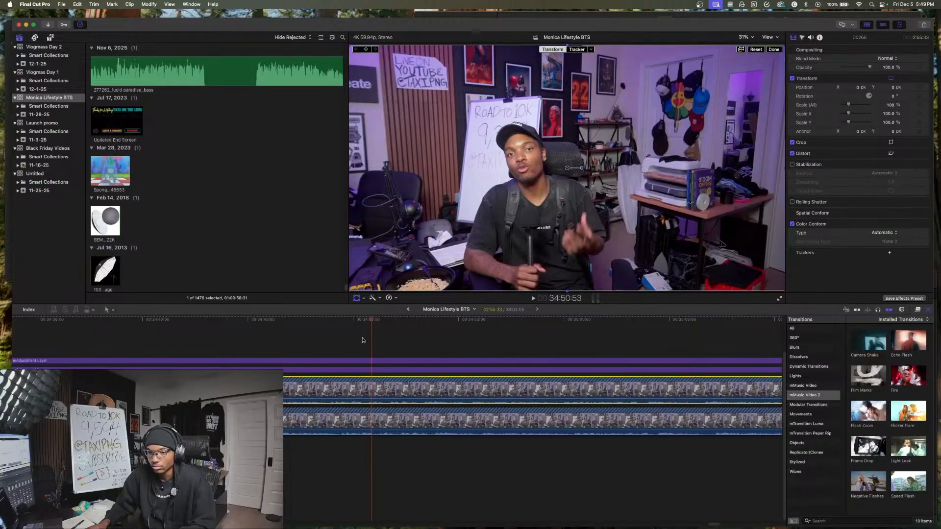
left_click(364, 298)
left_click(378, 316)
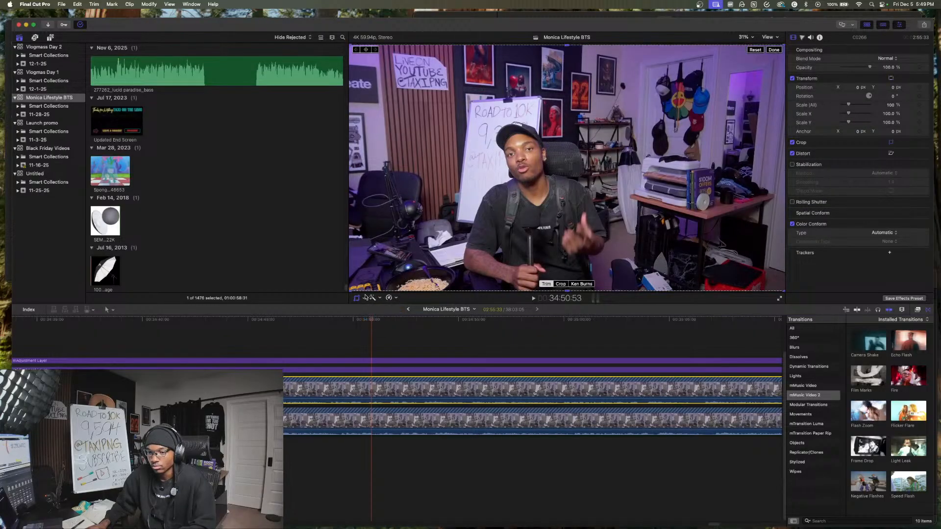
left_click_drag(349, 290, 363, 262)
left_click(364, 299)
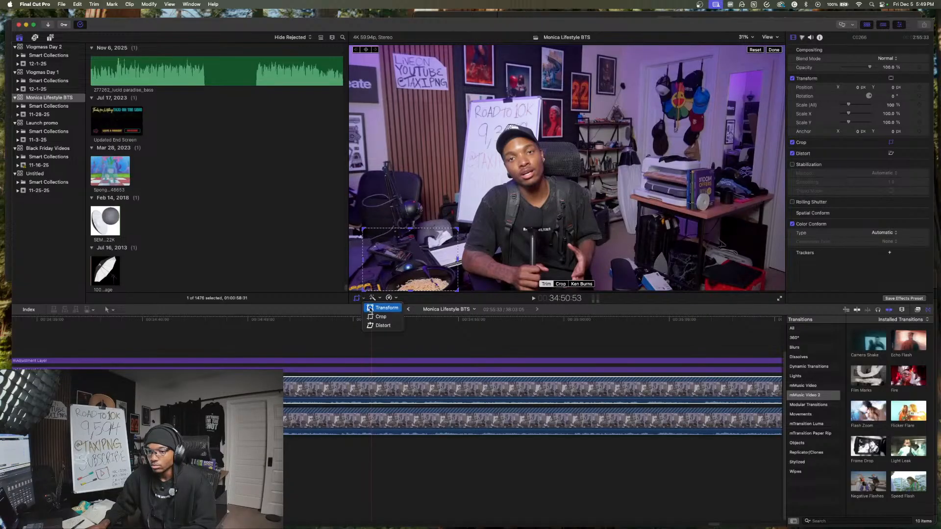
left_click(431, 261)
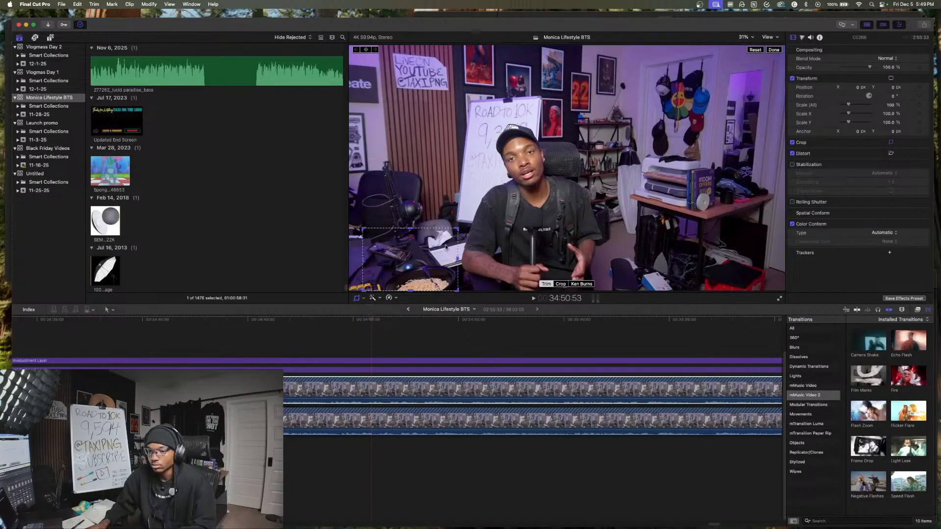
left_click(358, 299)
- Scale the cropped noodle bowl overlay to about 194% and place it in the upper-right corner of the picture
left_click(364, 299)
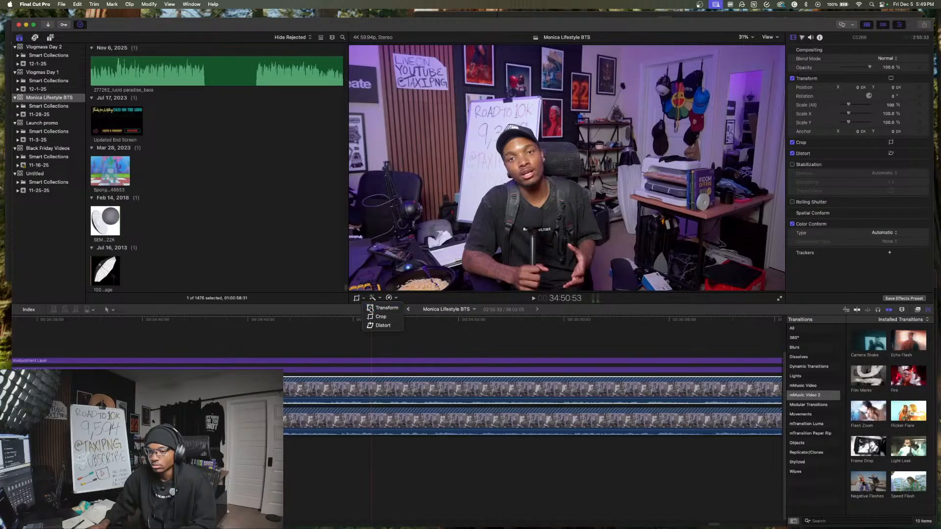
left_click(382, 308)
left_click_drag(458, 225, 614, 114)
left_click_drag(636, 188, 718, 344)
left_click_drag(438, 232, 688, 150)
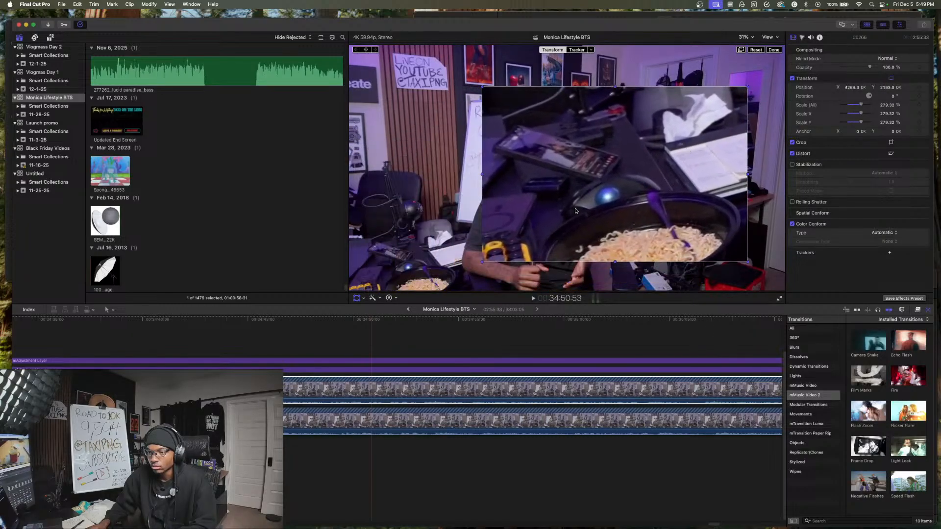
left_click_drag(482, 263, 612, 185)
left_click_drag(685, 161, 650, 173)
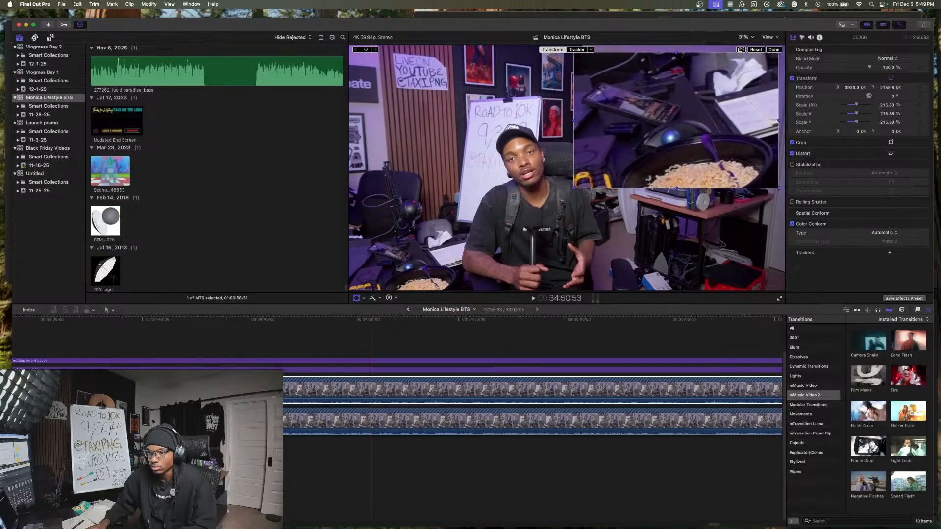
left_click_drag(578, 193, 599, 175)
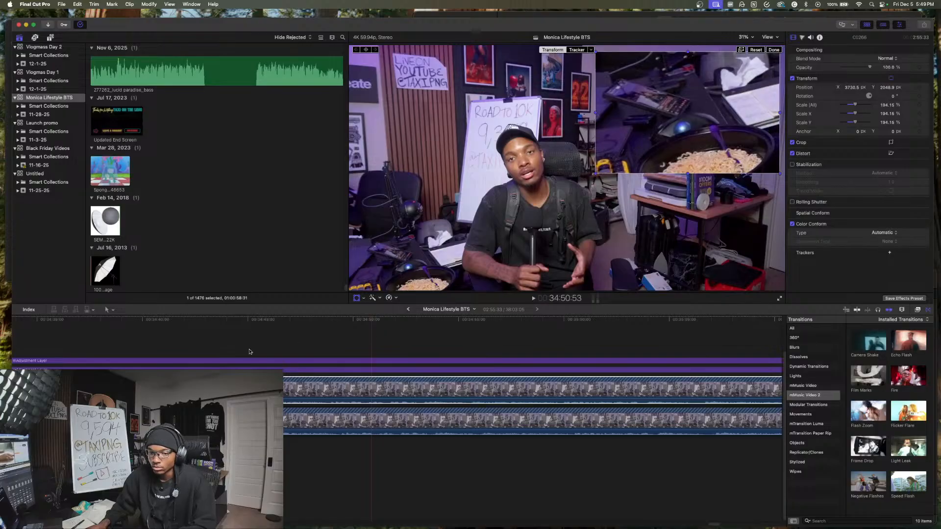
- Play the noodle bowl overlay from 34:36:38, split it at about 34:49, and disable the part after the cut
left_click(71, 361)
left_click(78, 390)
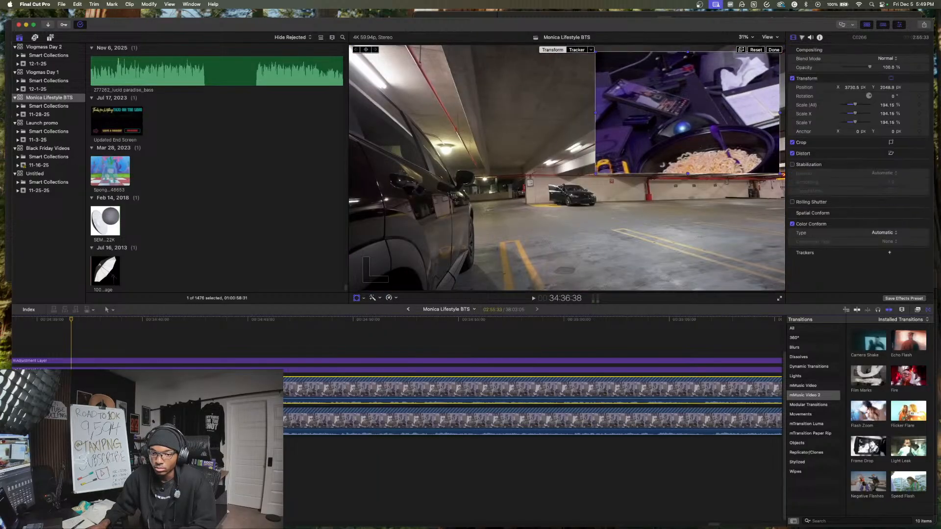
key("super+b")
key("space")
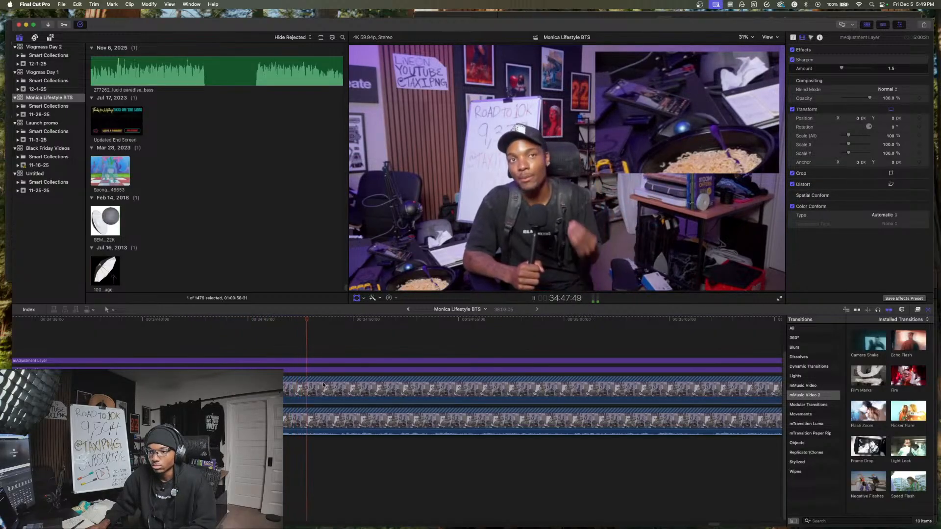
left_click(365, 383)
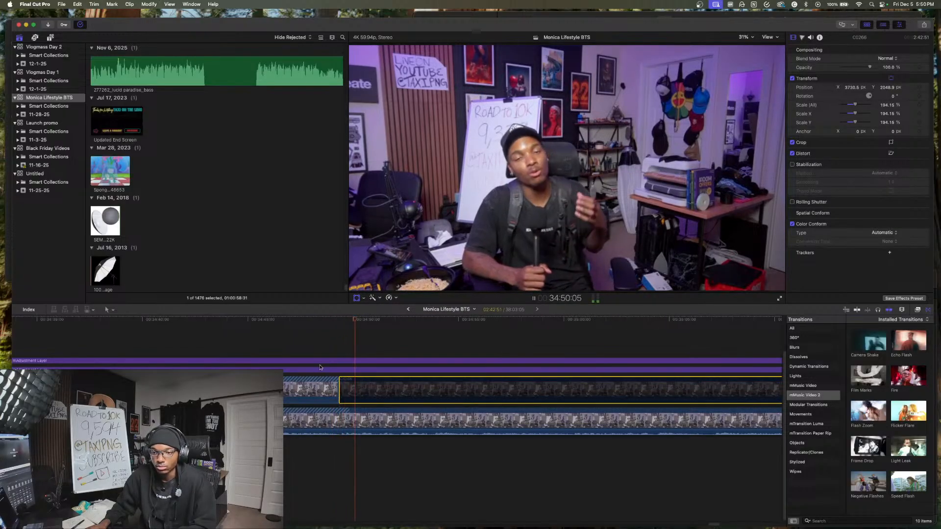
- Add a Zoom In title from the Music Video set at the desk clip's start, trimmed to 5:47 to end at the noodle bowl overlay
scroll(365, 384, "left", 2)
key("space")
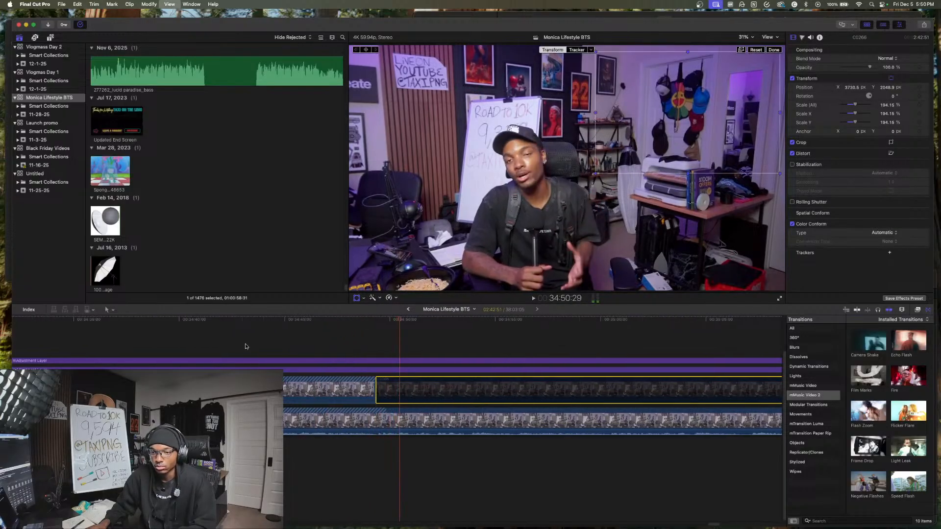
left_click(51, 38)
scroll(229, 252, "down", 4)
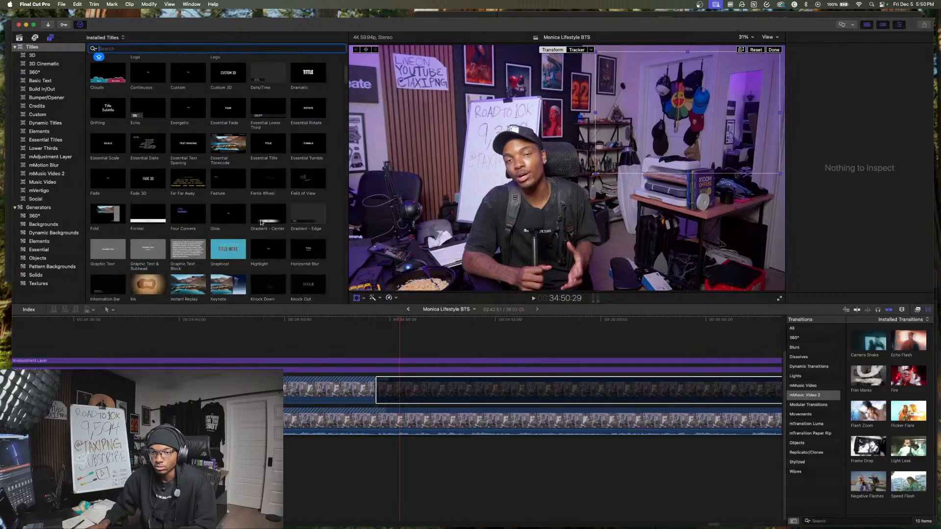
left_click(57, 182)
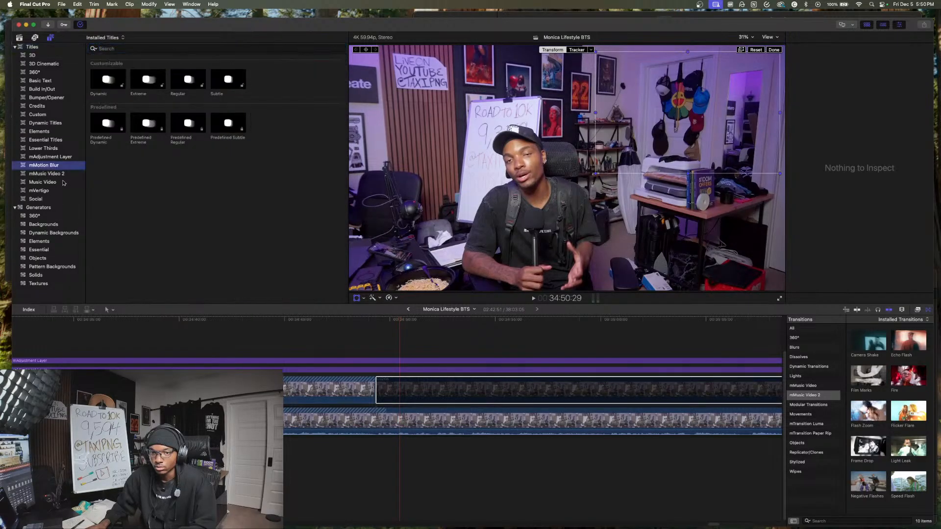
scroll(208, 128, "up", 3)
left_click(295, 87)
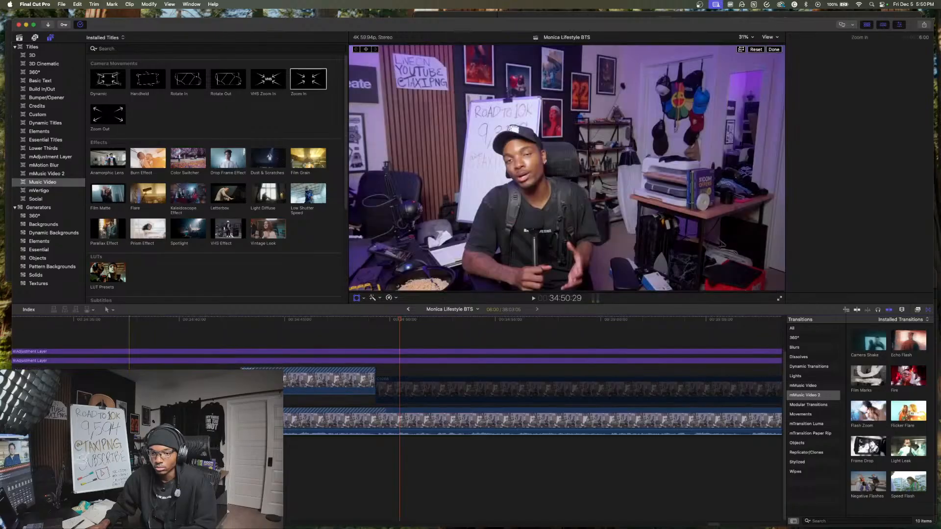
left_click_drag(129, 392, 128, 393)
left_click(128, 451)
- Copy the Zoom In title to the point where the noodle bowl overlay ends and extend the copy to 11:01
key("space")
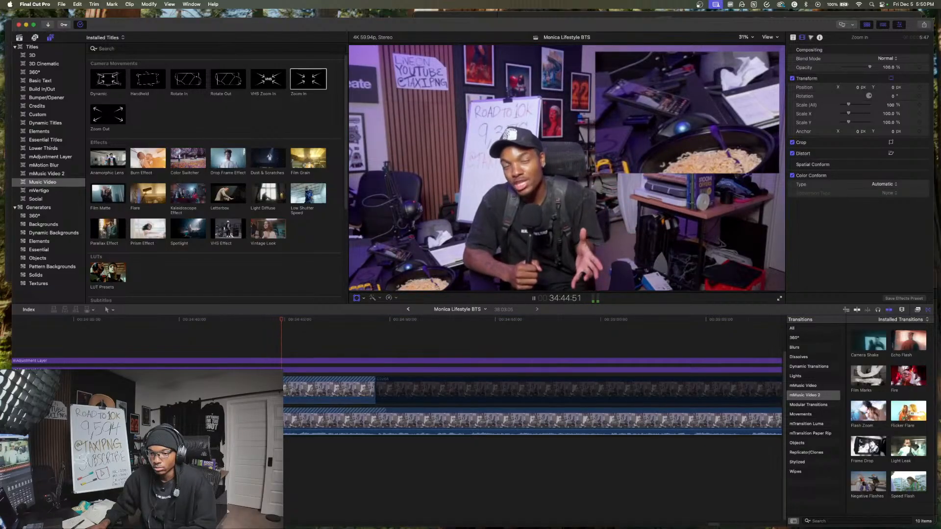
left_click_drag(245, 393, 608, 401)
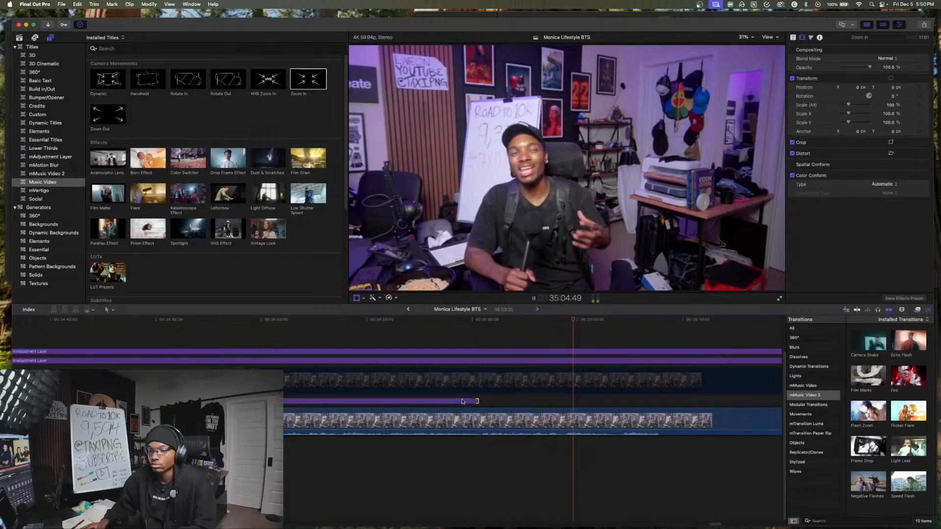
scroll(492, 411, "right", 8)
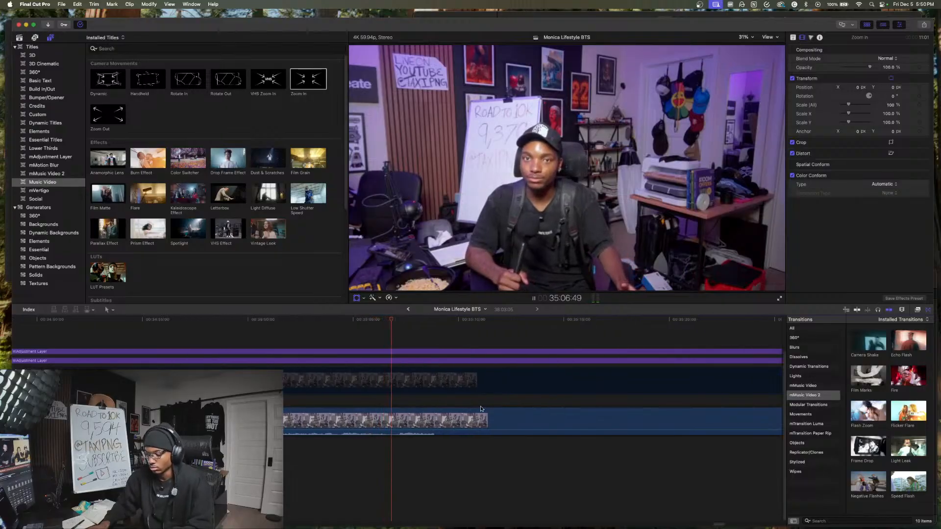
- Shorten both adjustment layers above the desk clip to about 4:30 so they end with the clip
key("super+minus")
key("super+minus")
key("super+minus")
scroll(478, 411, "right", 6)
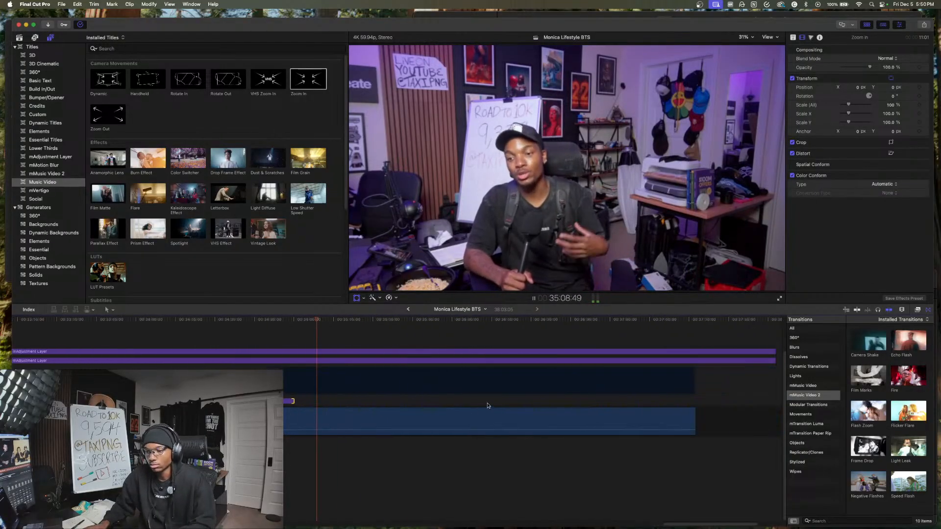
left_click_drag(716, 359, 636, 352)
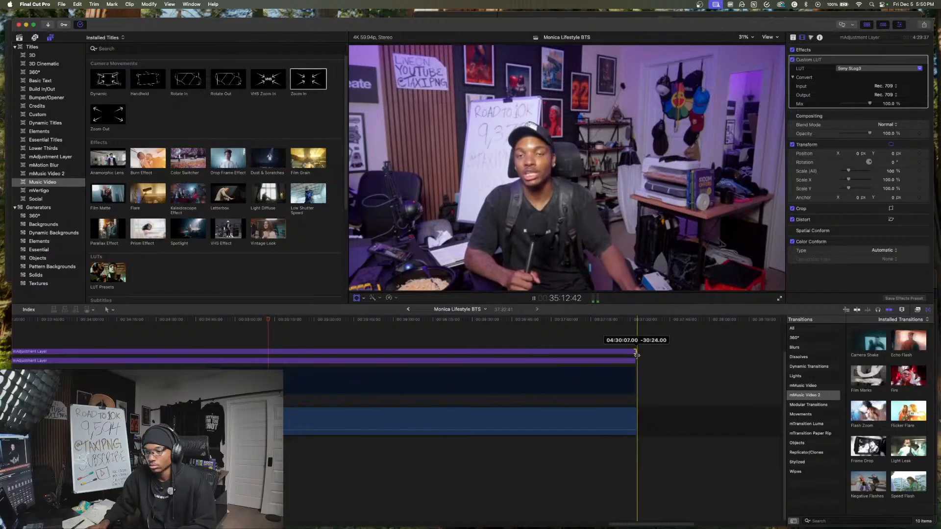
key("space")
- Copy the end screen and its attached clip from The Exposure Triangle for beginners project and paste them after the desk clip in Monica Lifestyle BTS
left_click(411, 309)
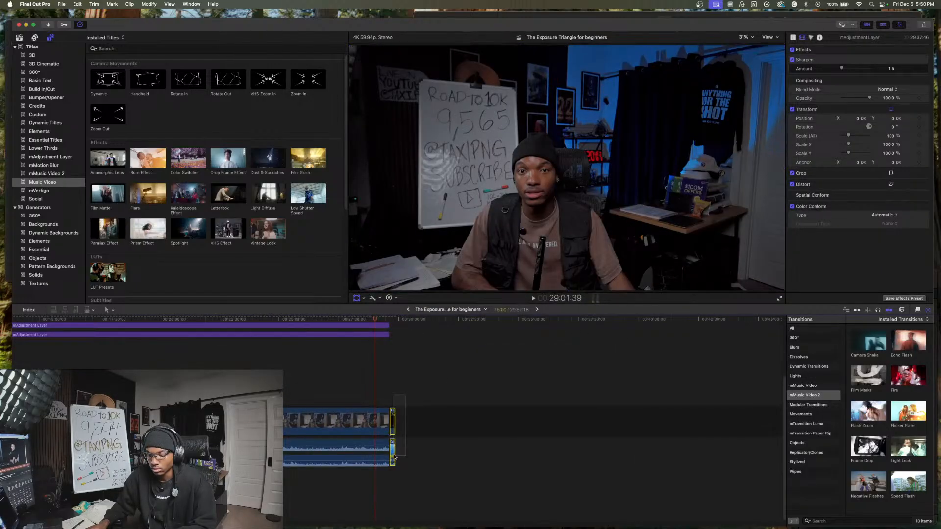
left_click(393, 456)
left_click(538, 310)
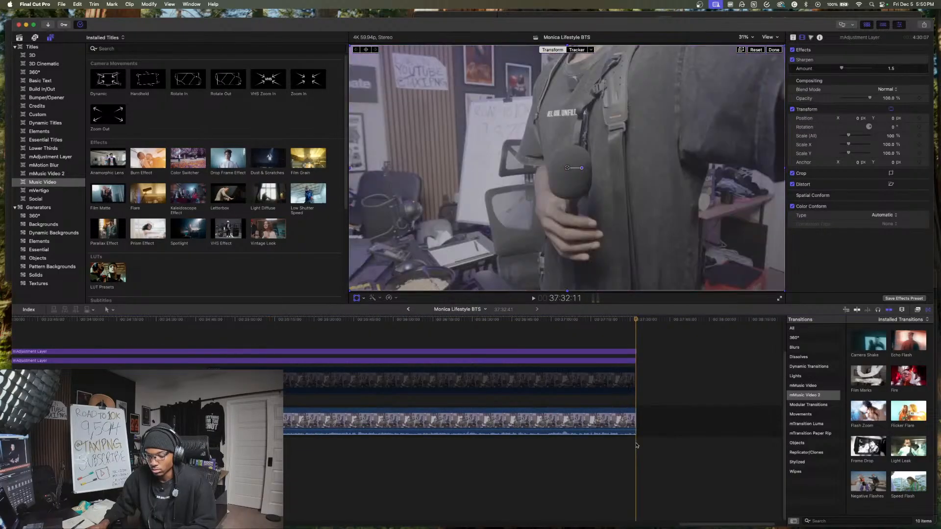
key("super+v")
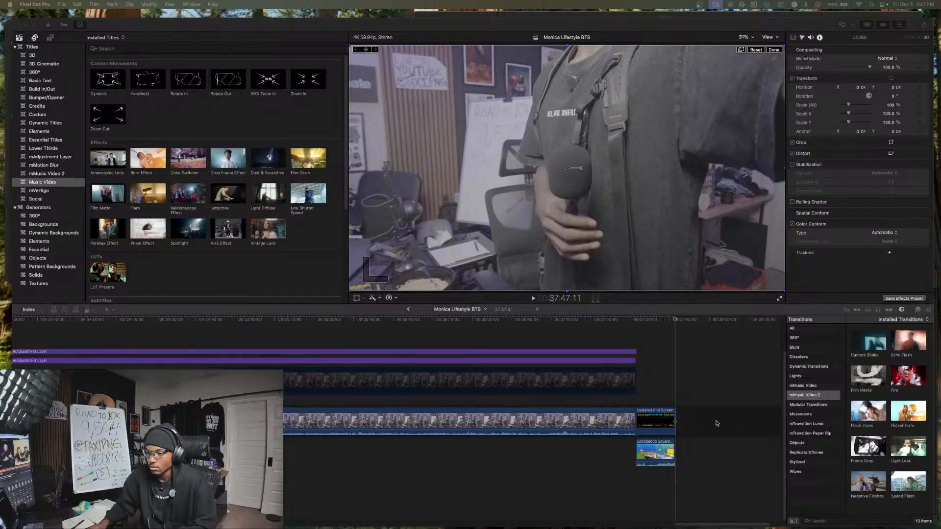
- Trim the Sharpen adjustment layer to 4:29:37, matching the desk clip's end, and play on into the end screen
left_click(625, 339)
left_click_drag(635, 352, 633, 351)
key("space")
scroll(622, 358, "right", 5)
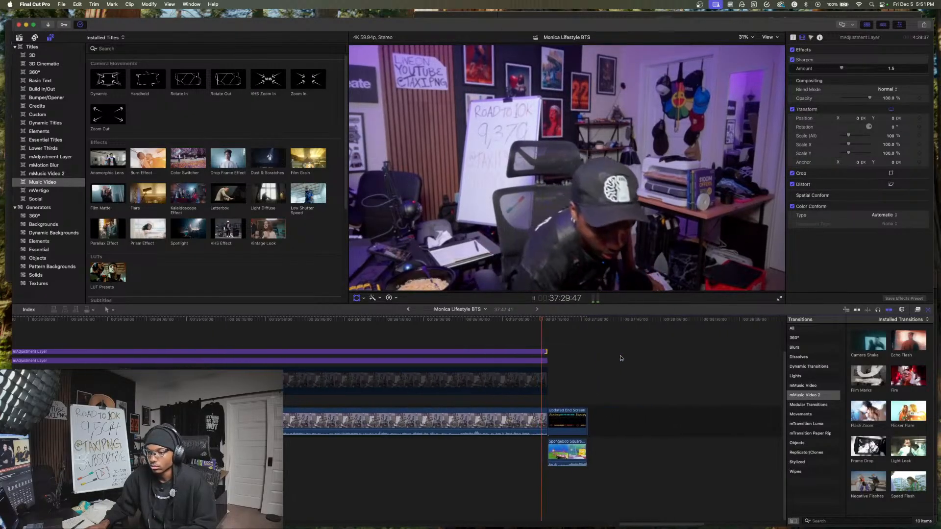
scroll(621, 358, "left", 3)
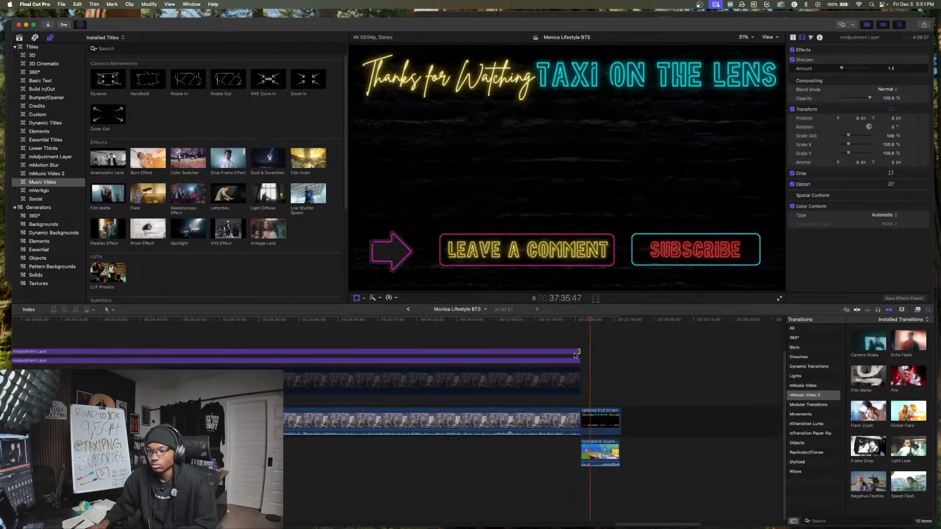
- Delete the short leftover clip after the end screen so the sequence ends with the SpongeBob clip
left_click(607, 389)
key("super+equal")
key("super+equal")
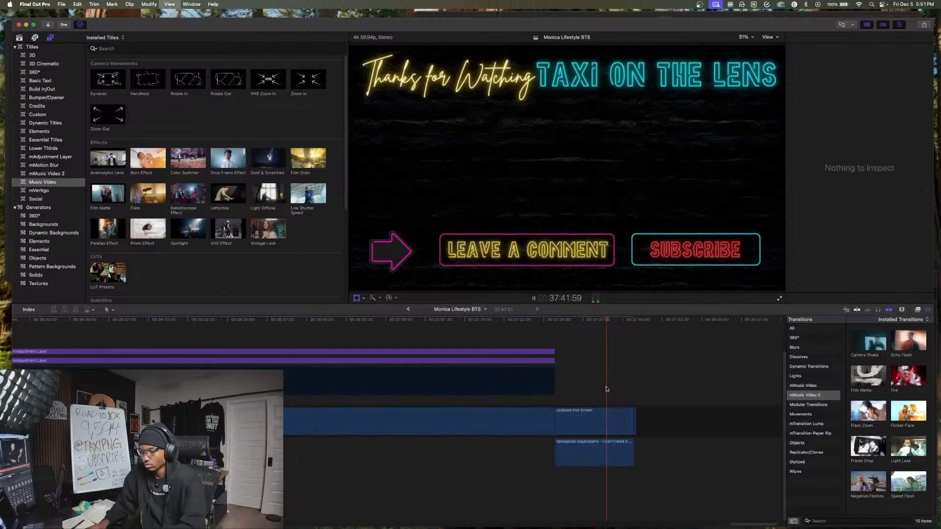
key("space")
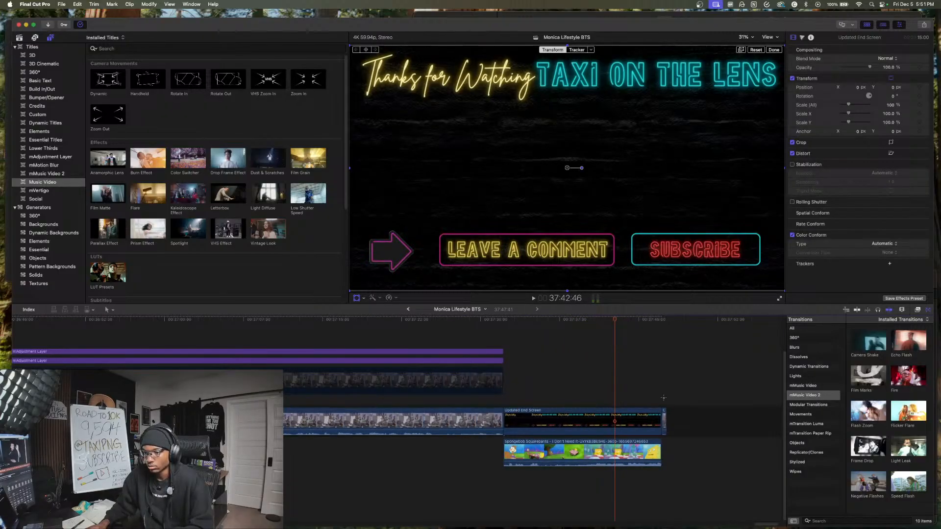
left_click(664, 398)
key("Delete")
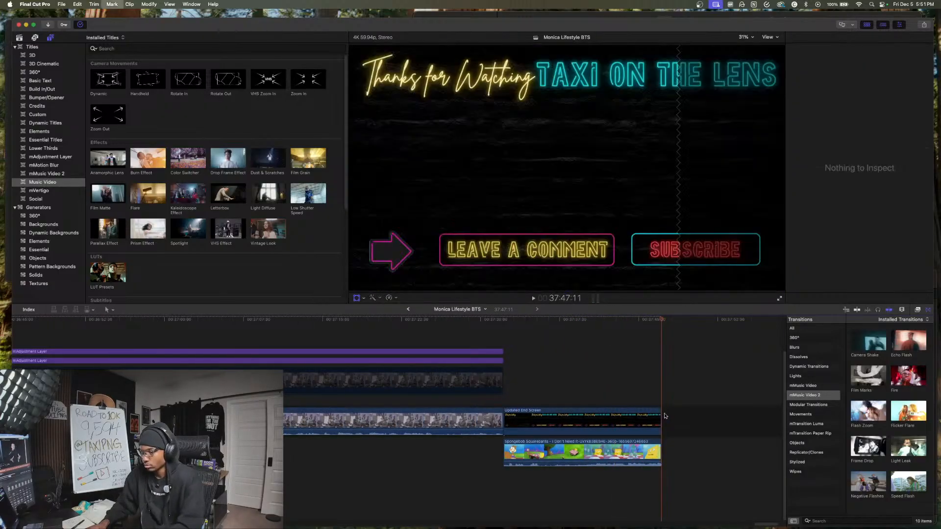
- Play the end of the desk clip, split all layers at 37:25:25, and delete the part before the end screen
left_click(488, 400)
key("space")
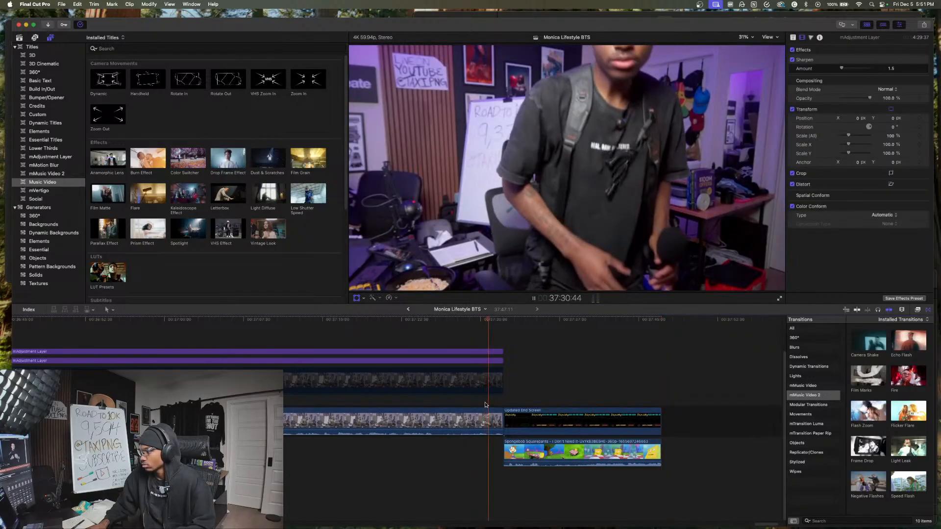
scroll(492, 405, "left", 5)
scroll(492, 405, "left", 4)
scroll(525, 399, "right", 6)
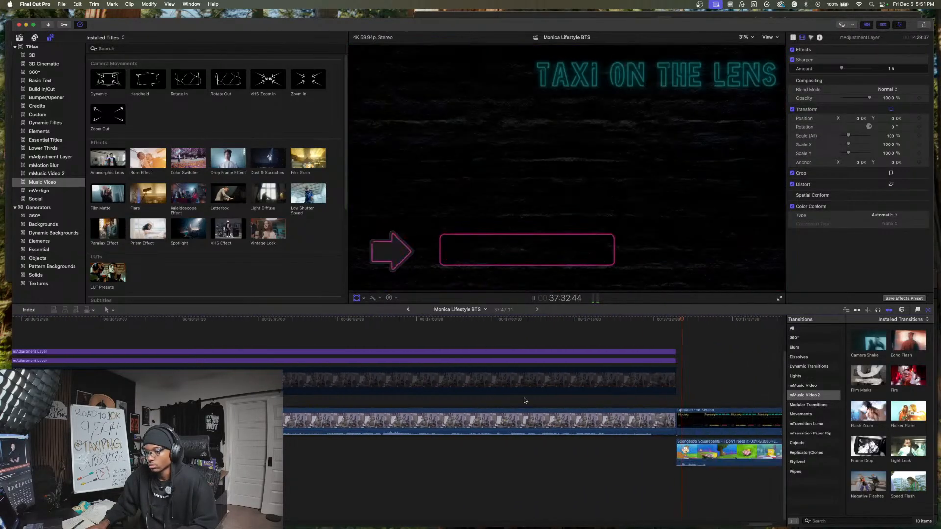
left_click(525, 399)
left_click(506, 397)
key("space")
mouse_move(524, 450)
left_mouse_down()
mouse_move(522, 346)
mouse_move(540, 444)
left_mouse_up()
key("super+b")
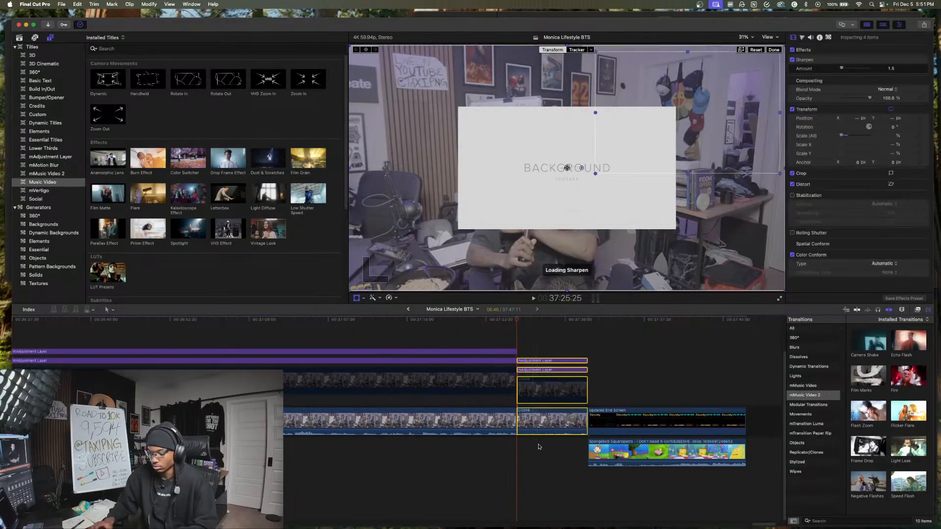
key("Delete")
- Play across the new join between the desk clip and the end screen
key("space")
scroll(505, 426, "left", 4)
scroll(505, 427, "right", 4)
key("space")
scroll(465, 442, "left", 15)
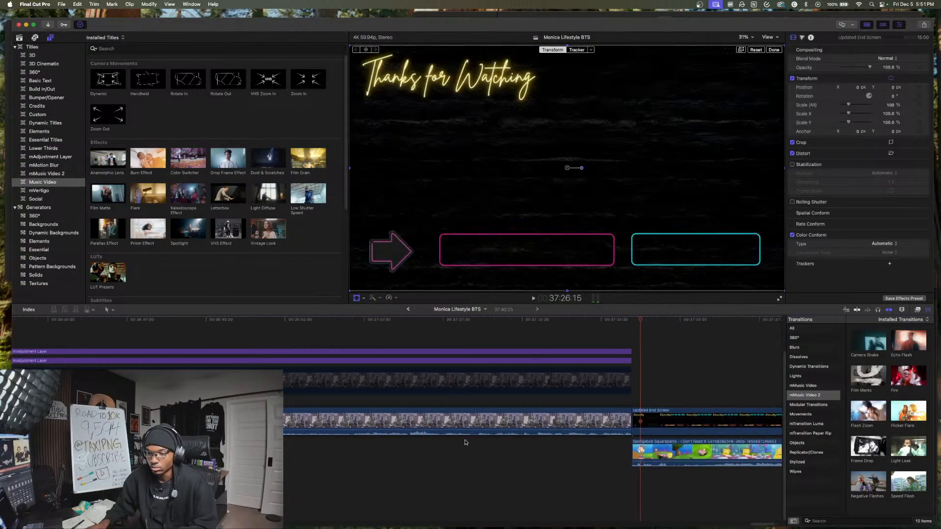
- Play the desk clip from the noodle bowl overlay and check sections of it up to about 36:40
scroll(465, 442, "left", 10)
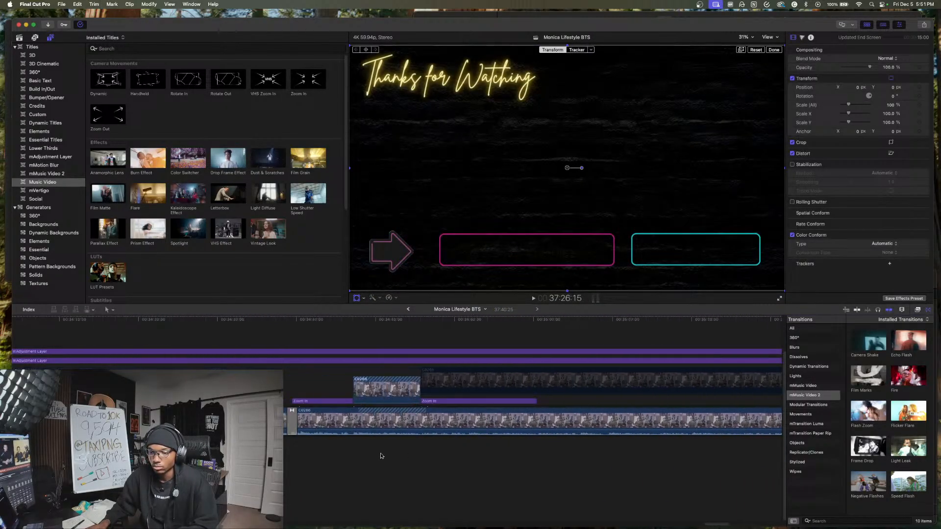
left_click(380, 456)
left_click(362, 455)
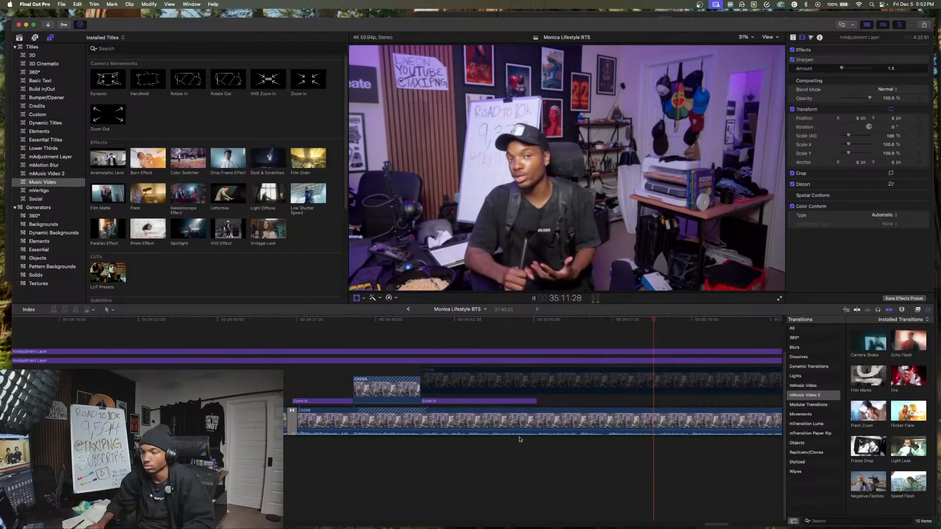
scroll(520, 439, "right", 5)
scroll(471, 449, "right", 5)
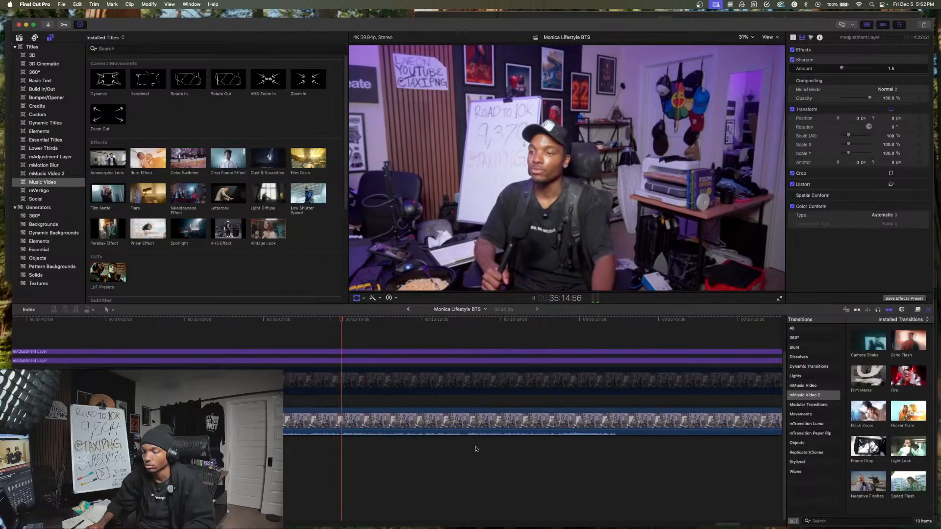
scroll(451, 453, "right", 5)
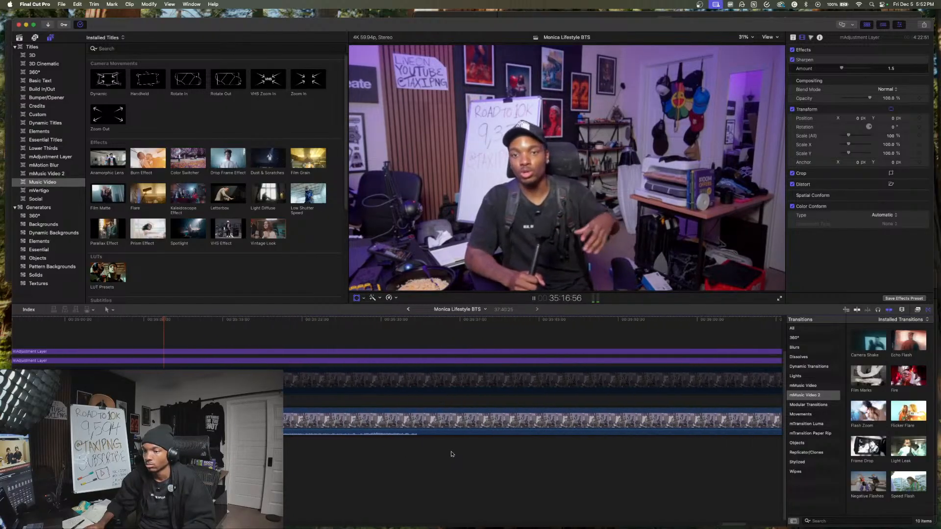
scroll(539, 458, "right", 6)
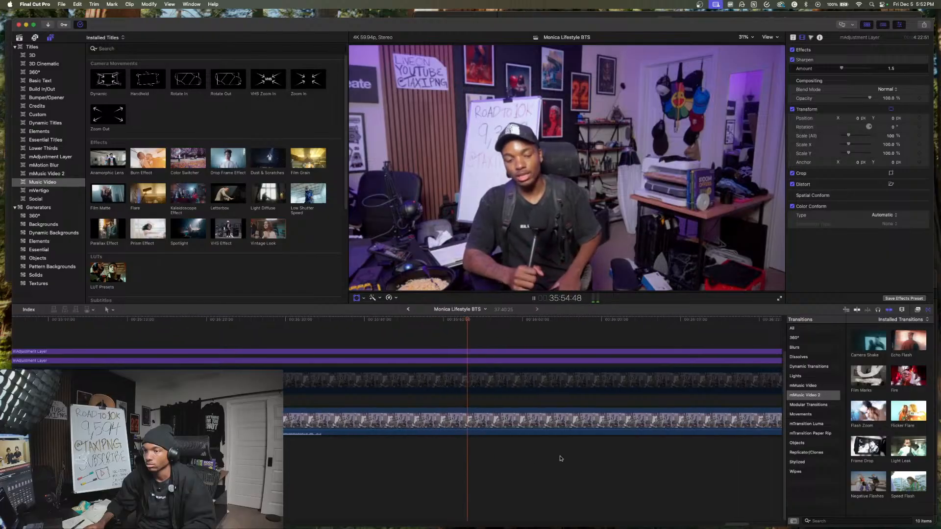
scroll(591, 458, "right", 6)
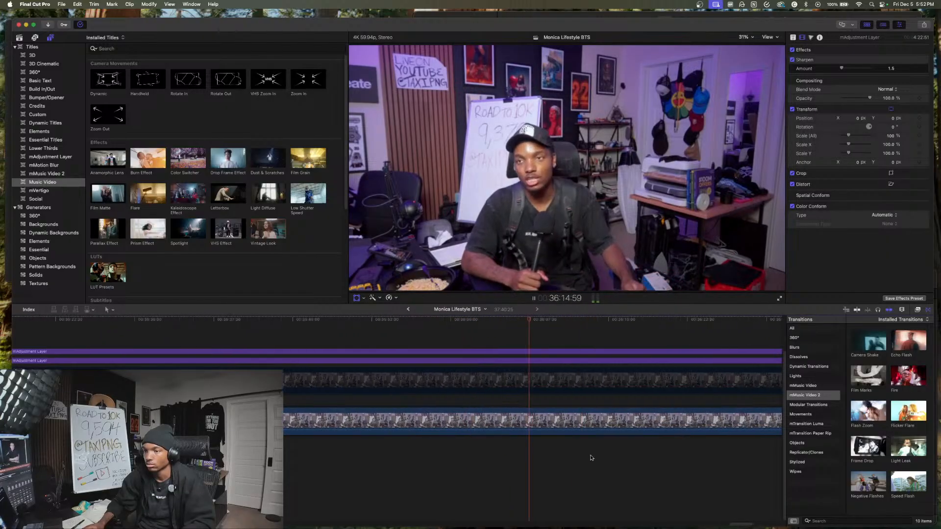
scroll(591, 457, "right", 4)
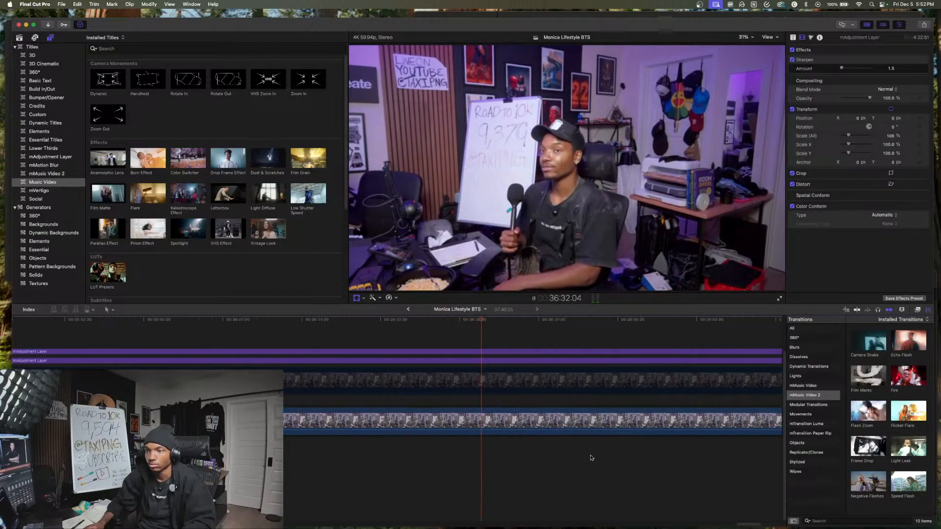
scroll(591, 457, "right", 4)
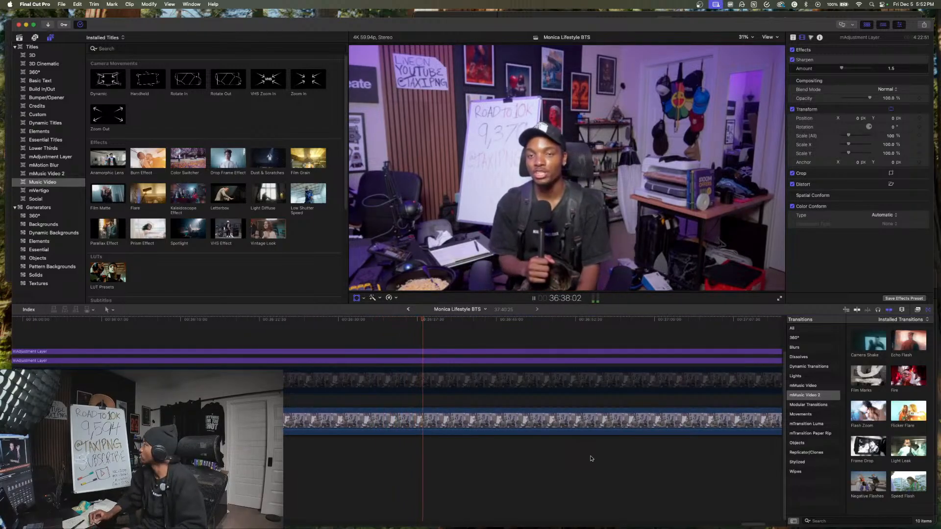
scroll(574, 428, "right", 3)
key("space")
- Check the remaining part of the desk clip up to about 37:24, just before the end screen
scroll(544, 437, "right", 1)
key("super+minus")
key("super+minus")
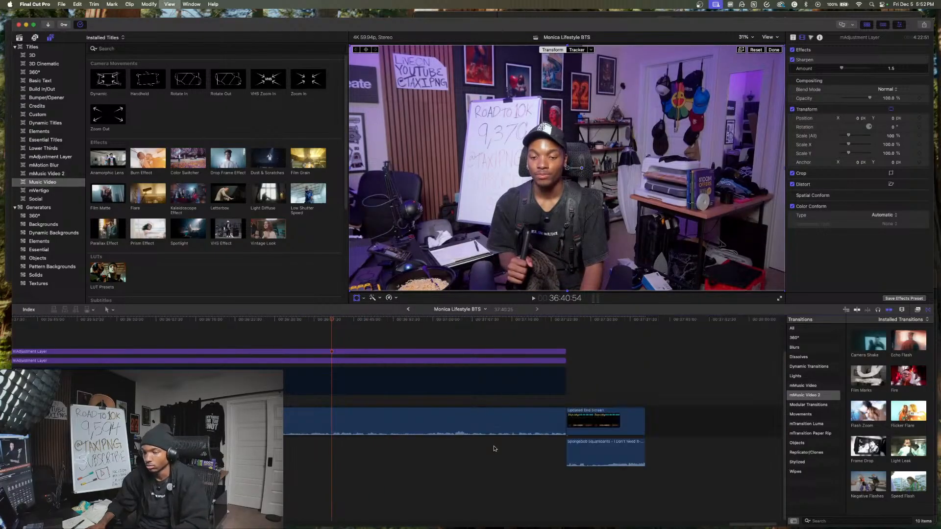
key("space")
scroll(384, 445, "left", 2)
scroll(384, 444, "left", 3)
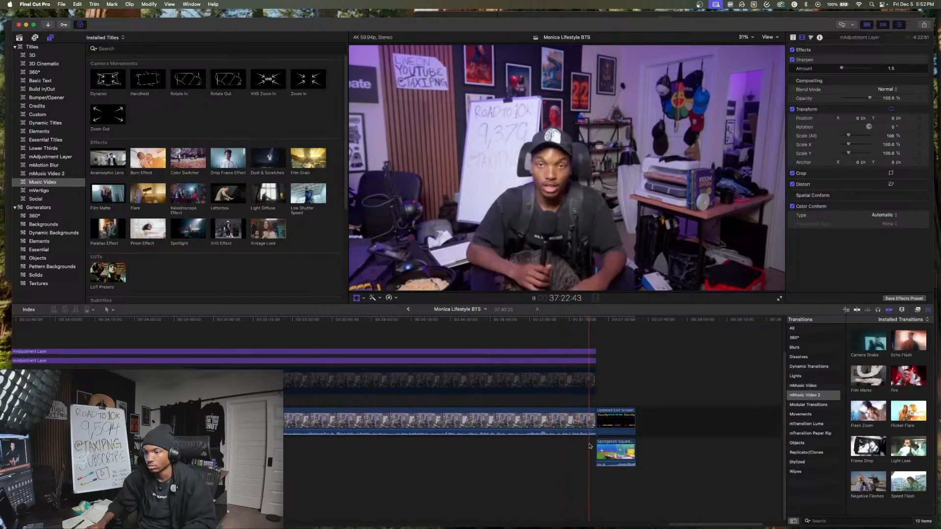
scroll(571, 447, "left", 14)
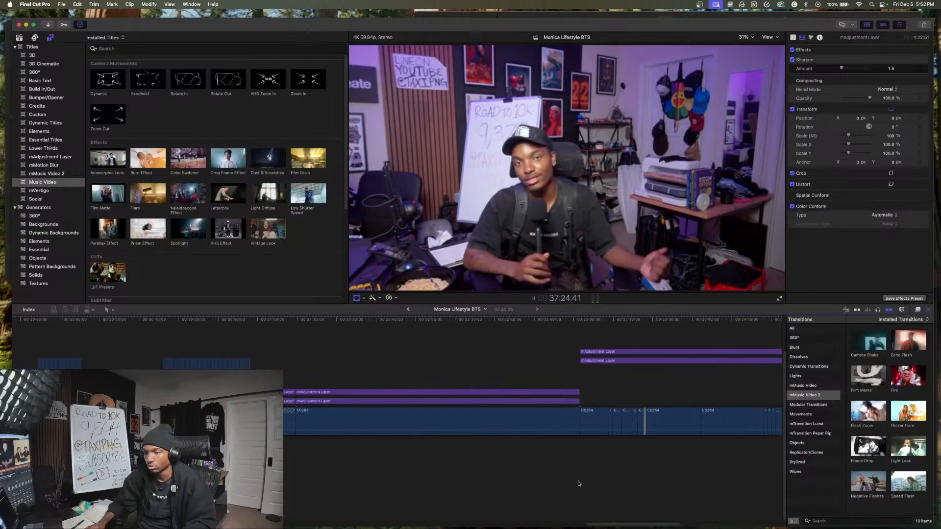
- Go back to the opening section and add a Flicker Flare transition where the desk intro cuts to the photoshoot, at about 4:38
left_click(583, 485)
scroll(441, 490, "left", 10)
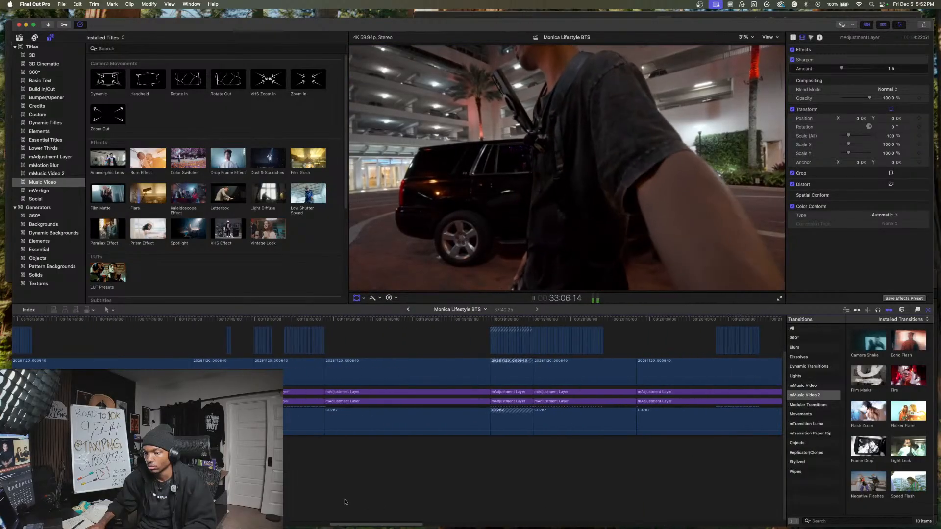
left_click(345, 501)
scroll(327, 523, "left", 10)
scroll(327, 522, "left", 6)
left_click(379, 515)
left_click_drag(352, 526, 164, 525)
left_click(219, 512)
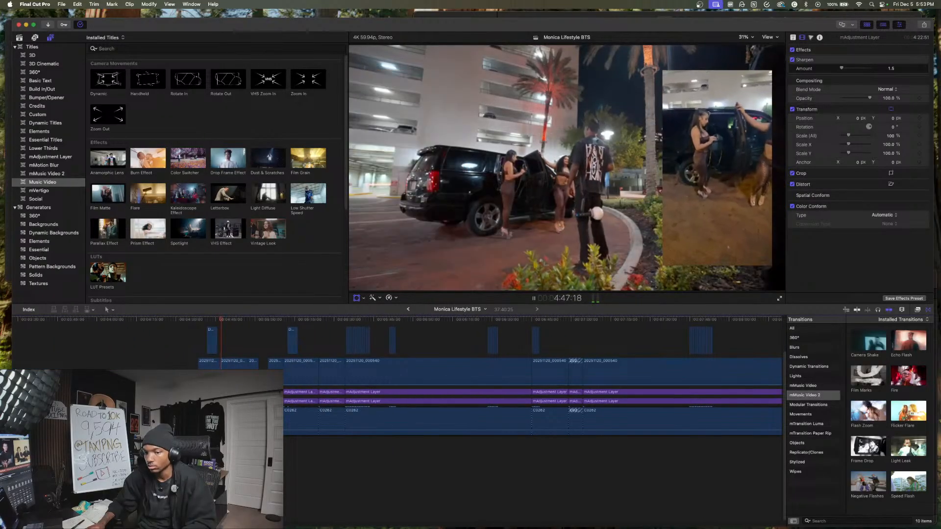
left_click(184, 499)
left_click_drag(916, 408, 198, 419)
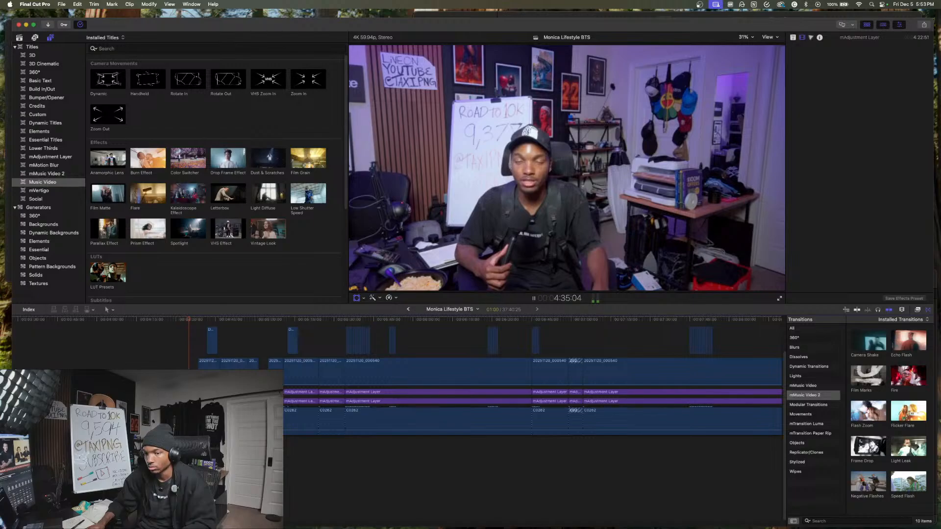
- Play the photoshoot section after the desk intro from about 4:35 and check spots in it up to about 5:07
left_click_drag(198, 375, 208, 375)
scroll(207, 375, "left", 3)
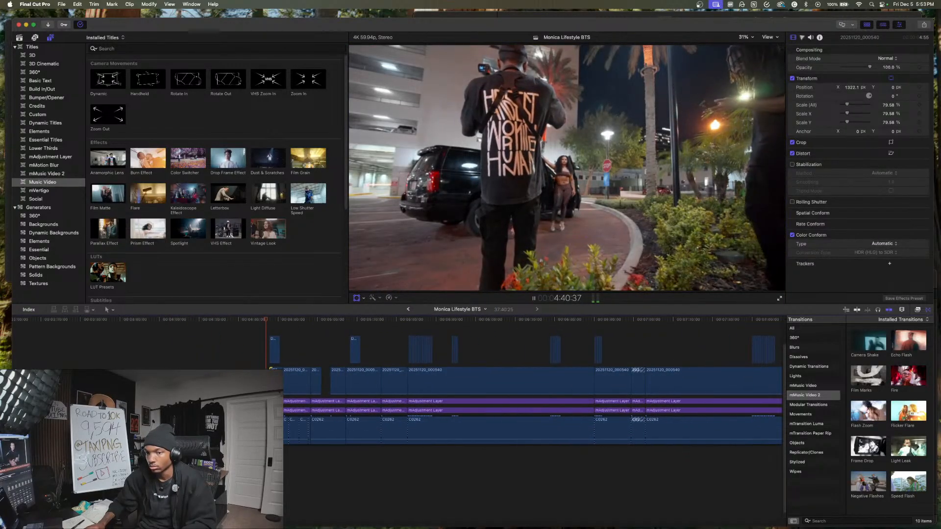
scroll(379, 351, "left", 5)
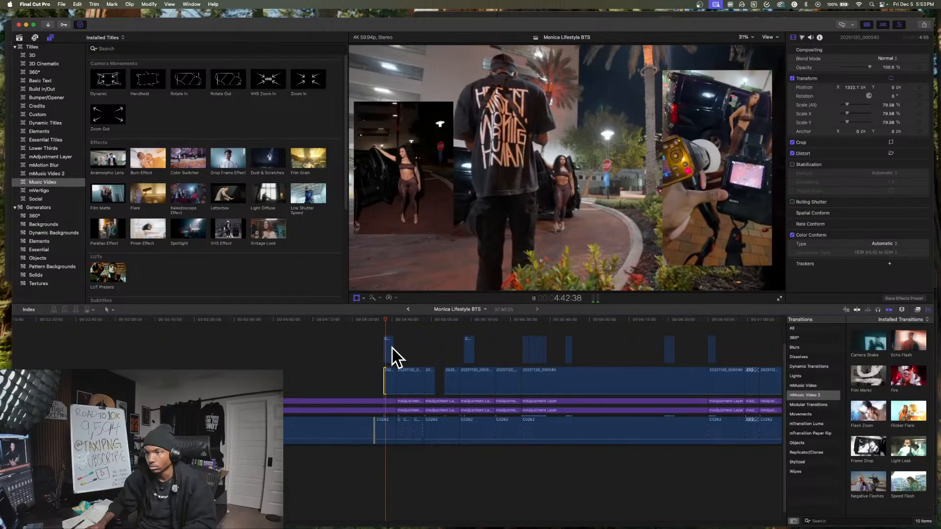
left_click(420, 351)
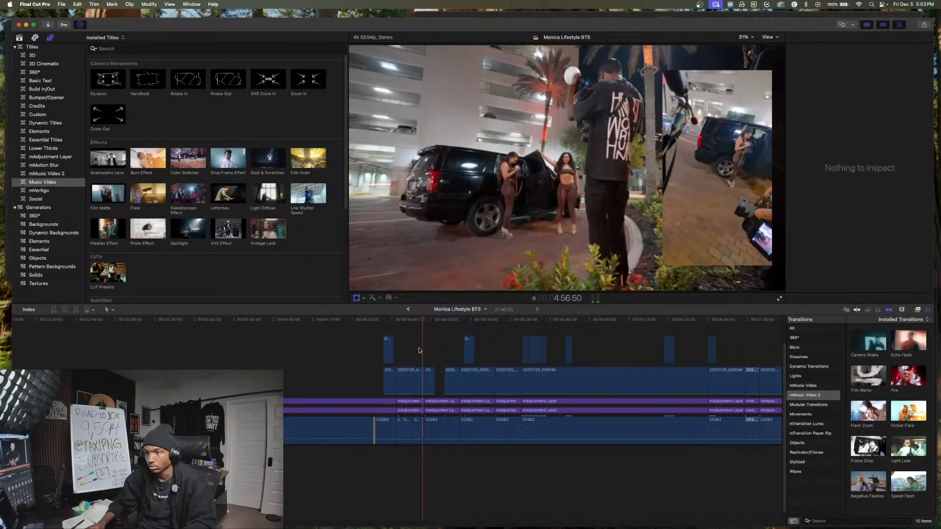
left_click(451, 357)
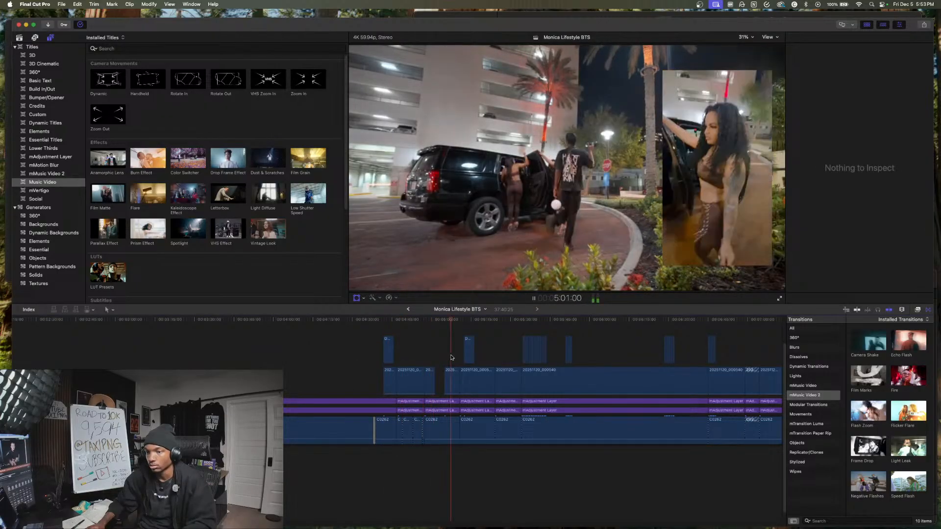
key("space")
scroll(337, 351, "left", 15)
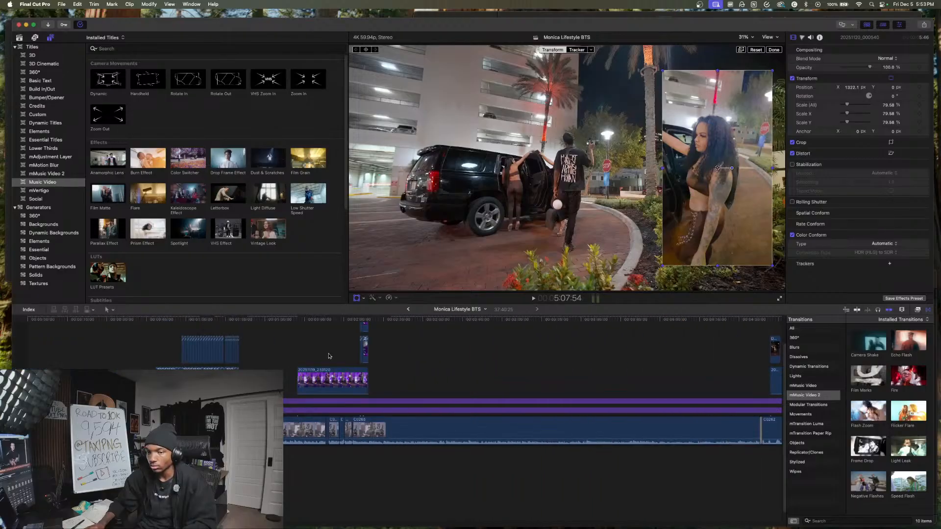
- Move the 18:47 car-window clip with its adjustment layers ahead of the handshake clip, to the very start of the timeline
left_click(298, 353)
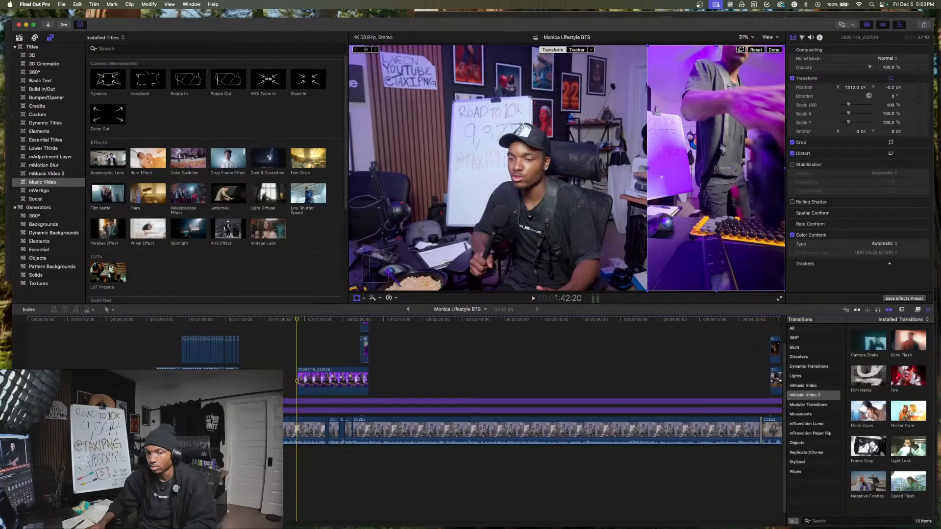
key("Home")
key("space")
key("super+equal")
key("super+equal")
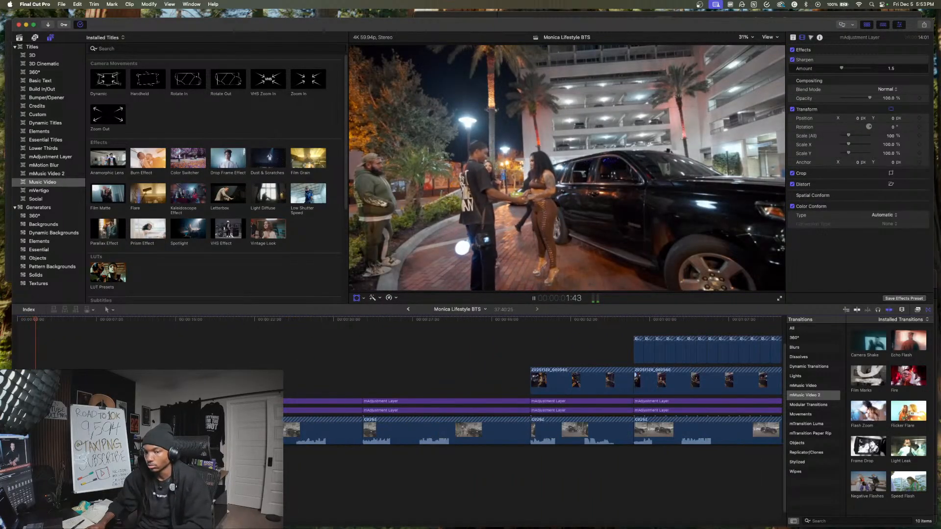
scroll(230, 416, "left", 1)
key("space")
left_click_drag(245, 465, 215, 392)
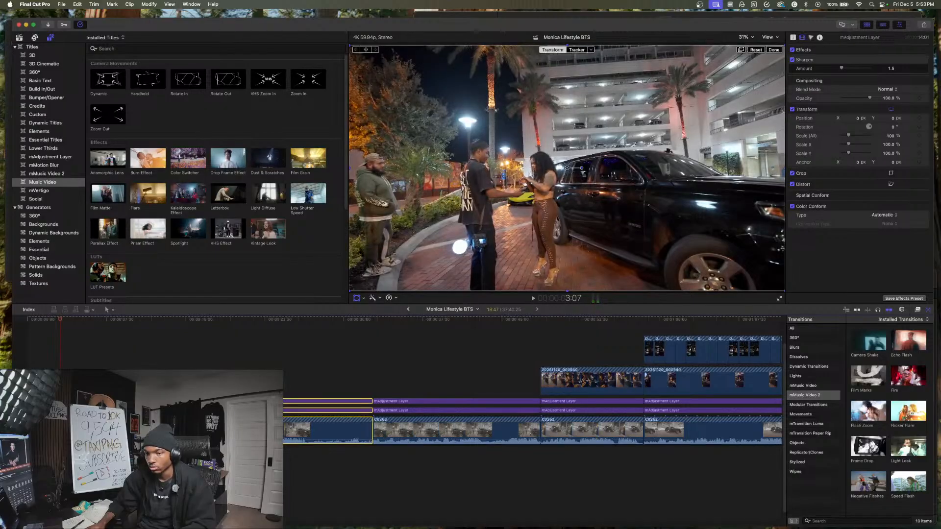
key("Delete")
key("Home")
key("space")
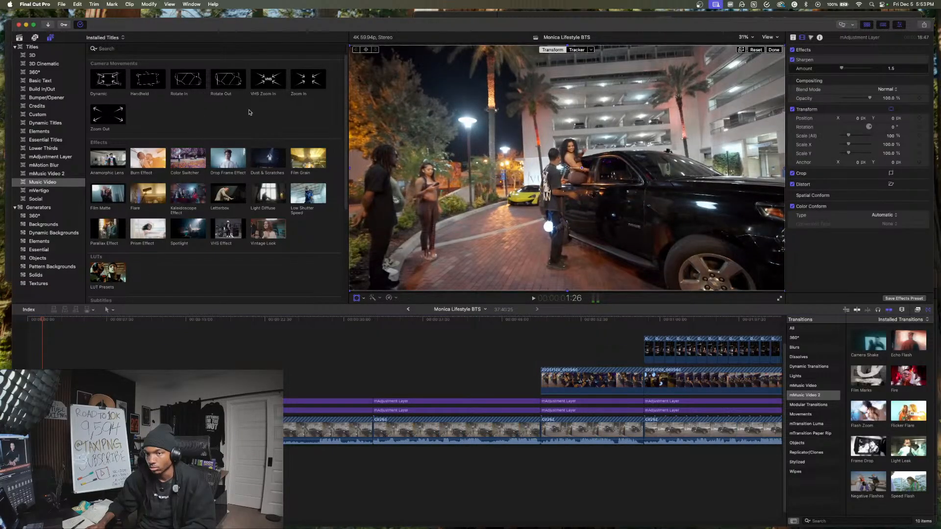
- Add the Zoom In camera movement over the opening car-window clip, covering its full 18:47 length, and play it from the start
left_click_drag(66, 333, 30, 365)
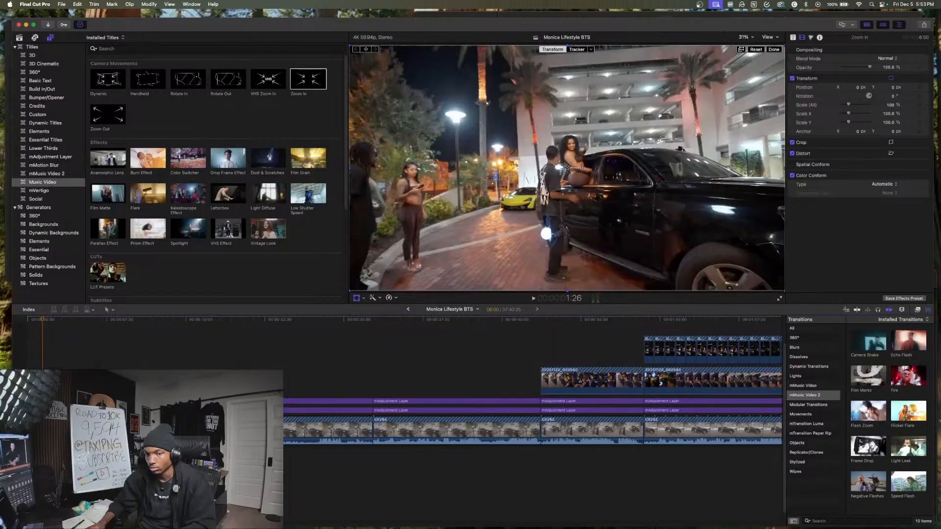
key("Home")
key("space")
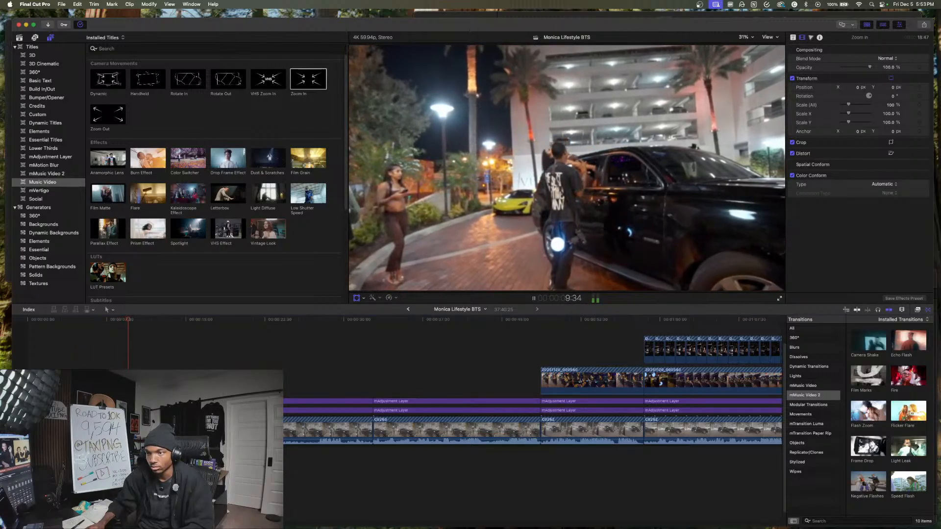
key("space")
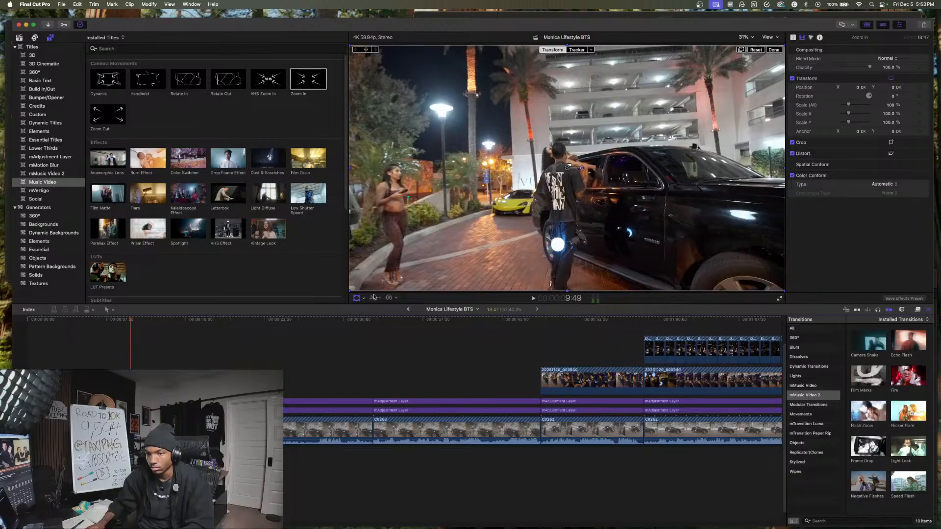
- Hide the transform controls, cut all layers at 11:35 and delete the rest of the opening car-window clip
left_click(356, 297)
key("space")
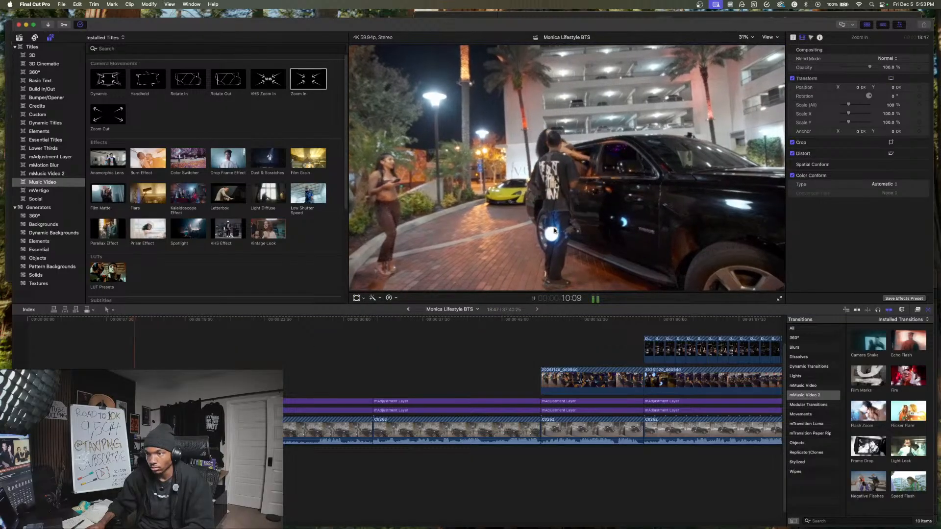
key("space")
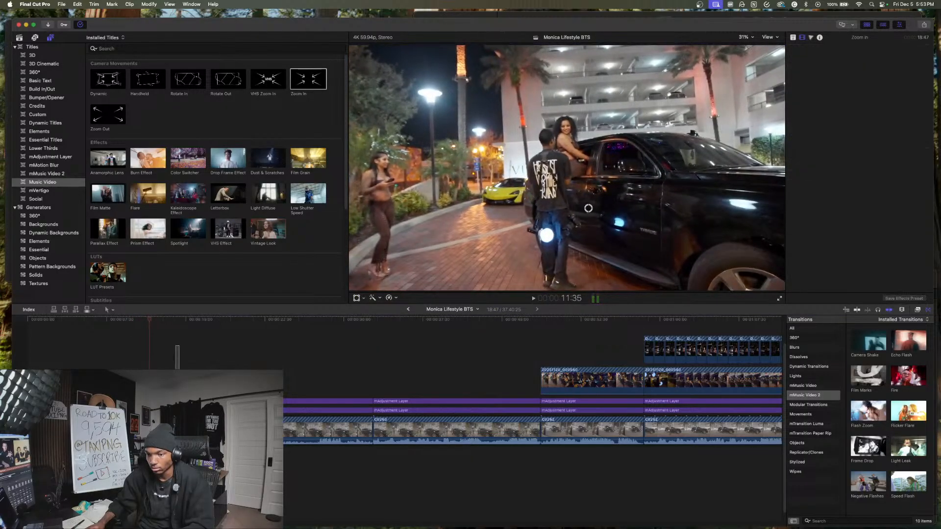
key("shift+super+b")
key("Delete")
key("space")
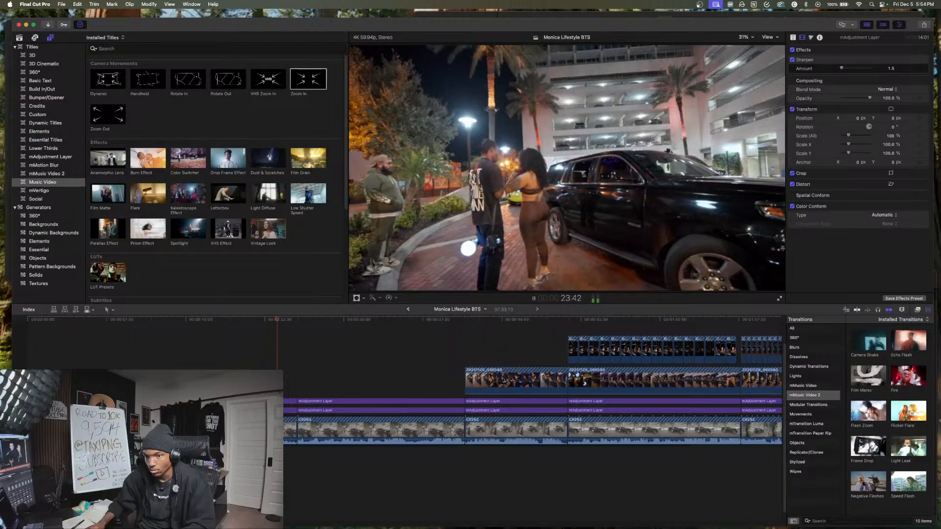
- Cut the handshake clip and its adjustment layers at 20:22 and 15:09, and delete the section between the cuts
left_click(241, 383)
key("super+b")
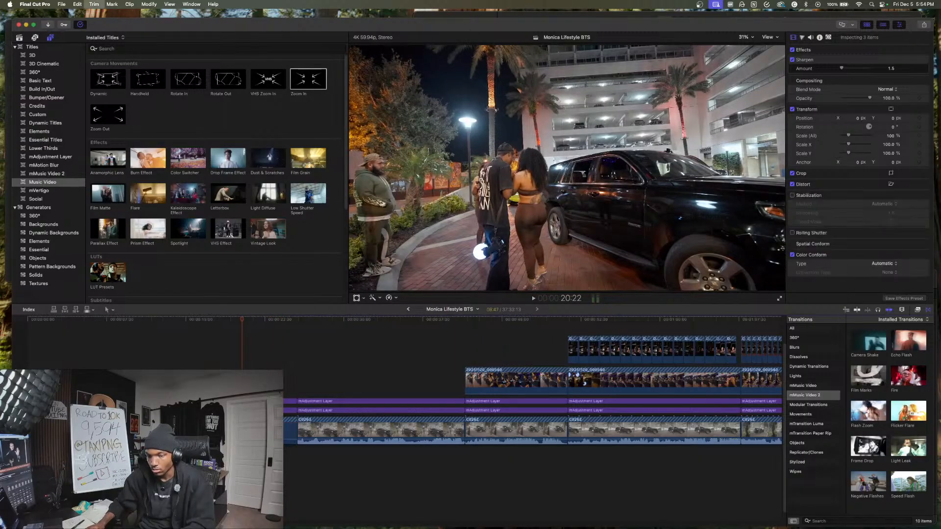
left_click(164, 319)
key("super+b")
left_click(172, 352)
key("space")
key("space")
left_click_drag(196, 385, 216, 428)
key("Delete")
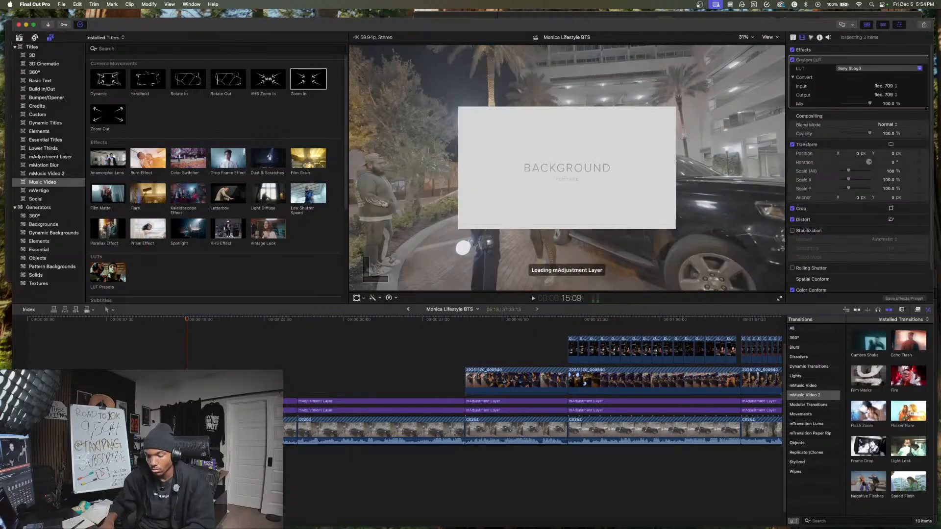
- Play the handshake clip from its beginning and cut it with its adjustment layers at 12:54
key("space")
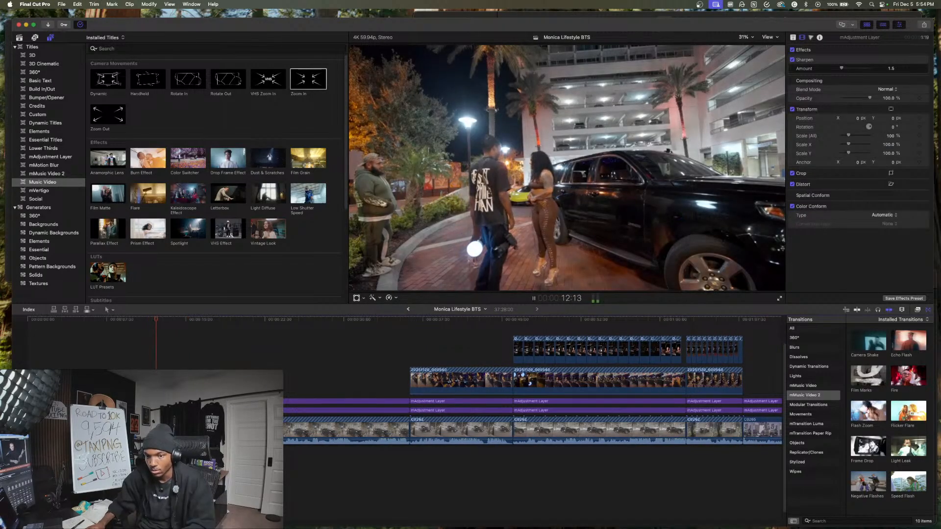
key("space")
key("space")
key("space")
- Scale the handshake piece after the 12:54 cut to 181% and reposition it to frame the photographer and model together
left_click(169, 428)
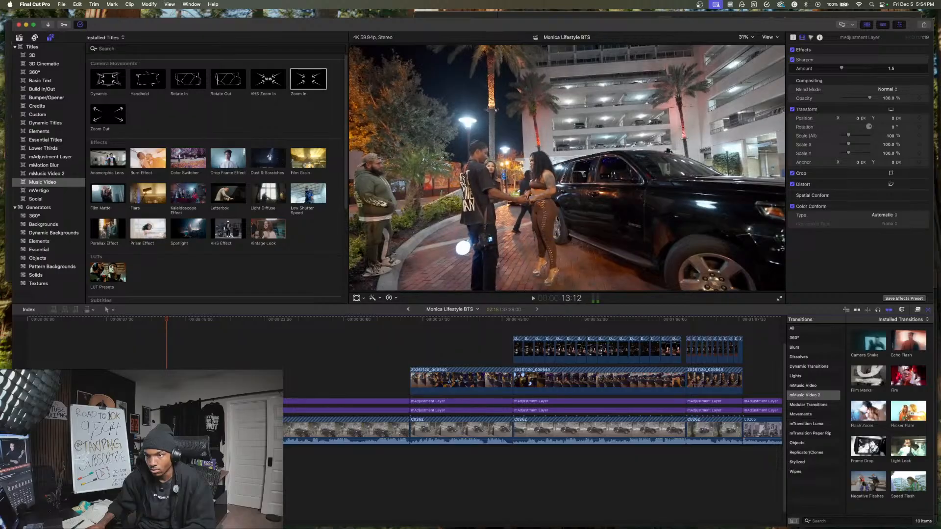
left_click_drag(850, 107, 856, 107)
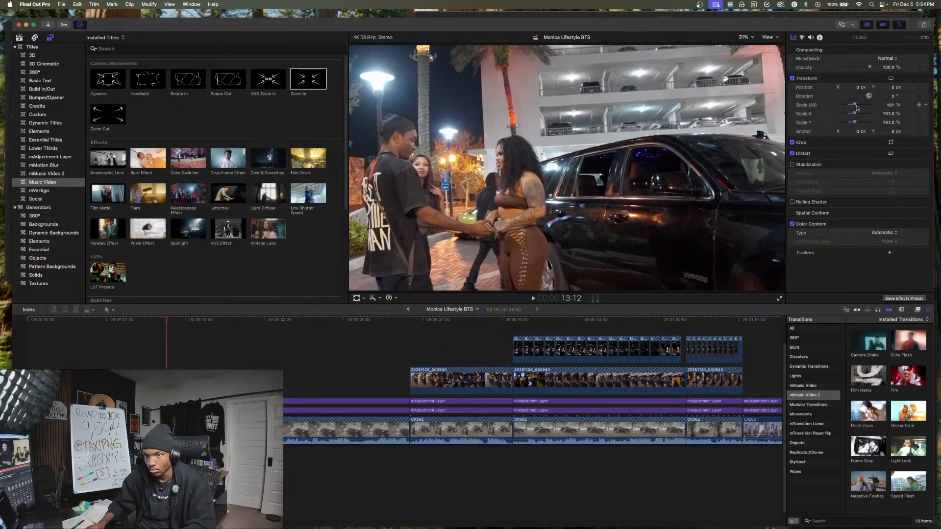
left_click(360, 297)
left_click_drag(455, 226, 573, 193)
- Play the enlarged handshake piece and delete its opening part with the adjustment layers, from 12:54 to 13:40
left_click(164, 463)
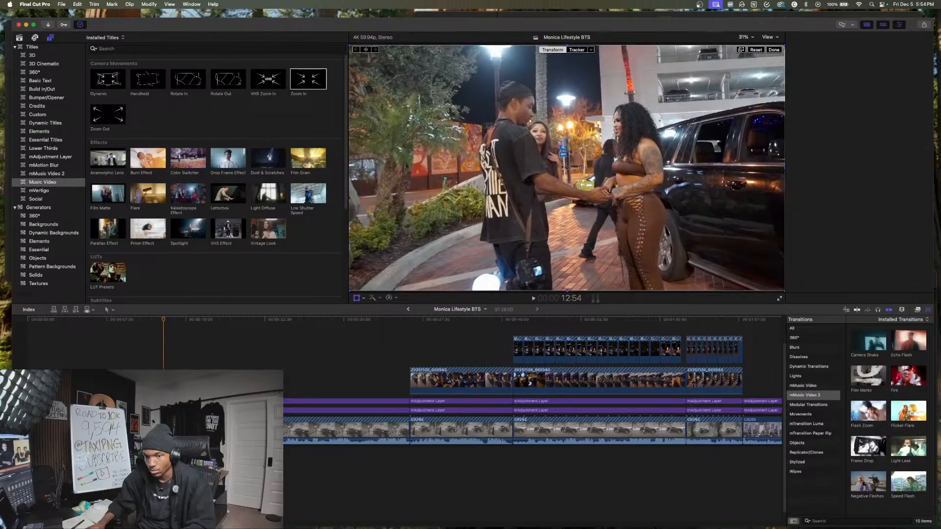
key("space")
key("space")
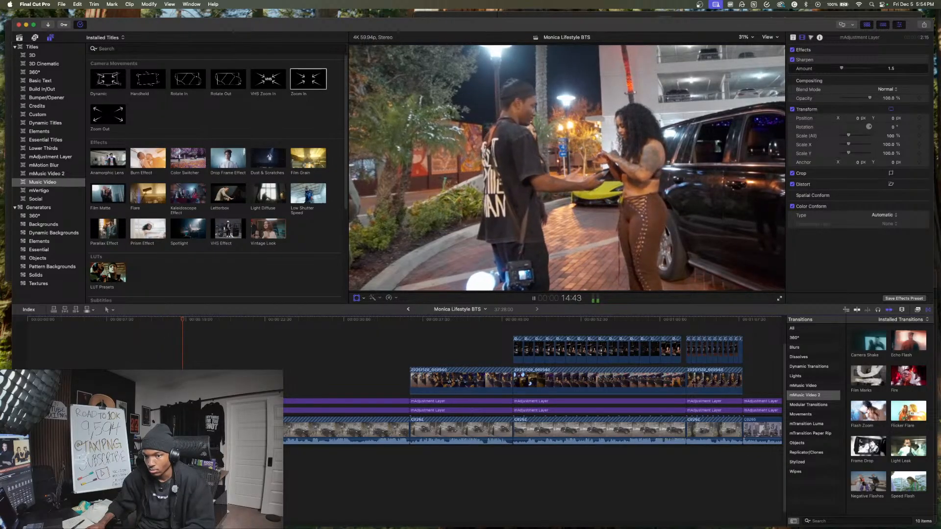
left_click_drag(171, 463, 166, 401)
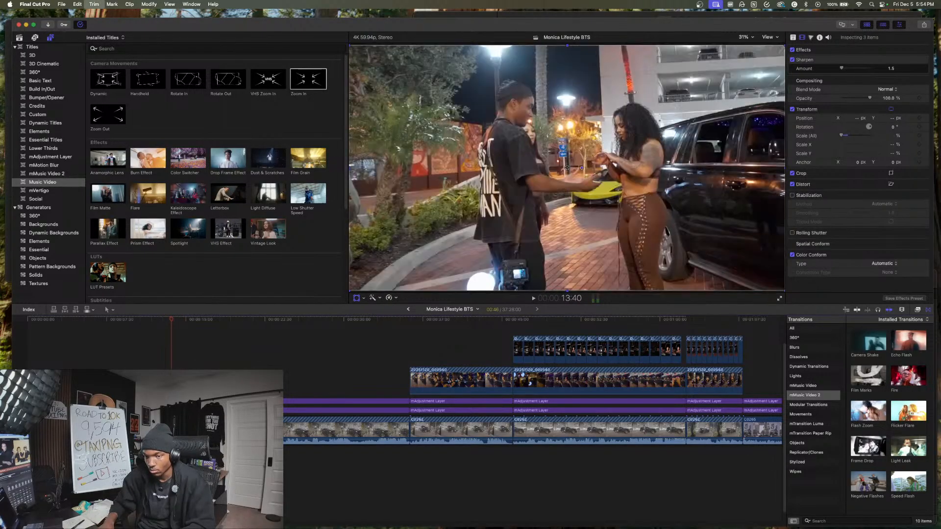
key("Delete")
- Trim the start of the wide handshake piece and its adjustment layers up to 12:08, and play the result
key("Up")
key("space")
key("space")
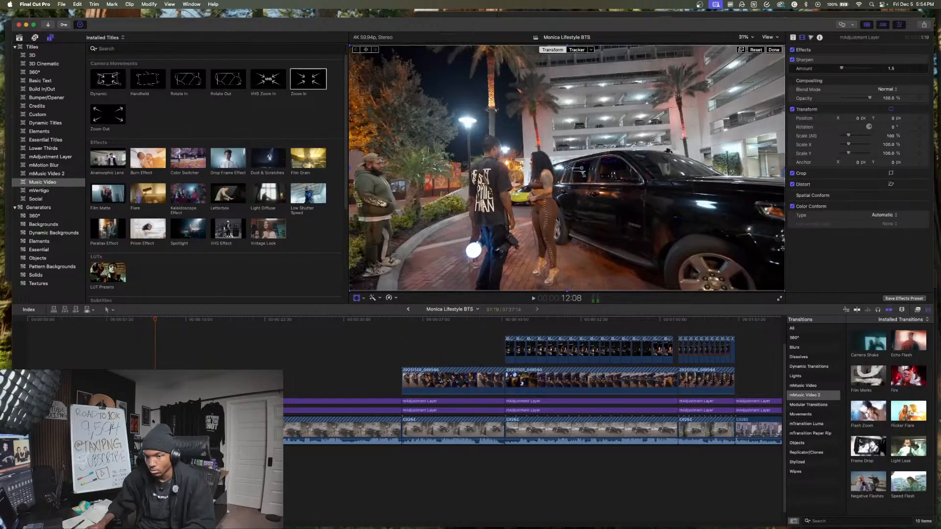
left_click_drag(166, 463, 158, 401)
key("alt+[")
key("space")
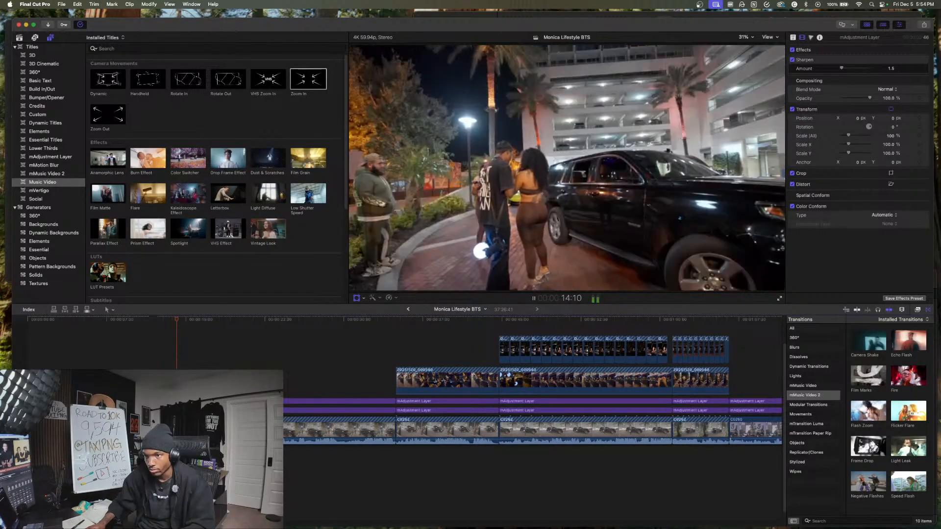
- Play through the following wide shot and trim the end of its video clip at 18:17
key("space")
key("space")
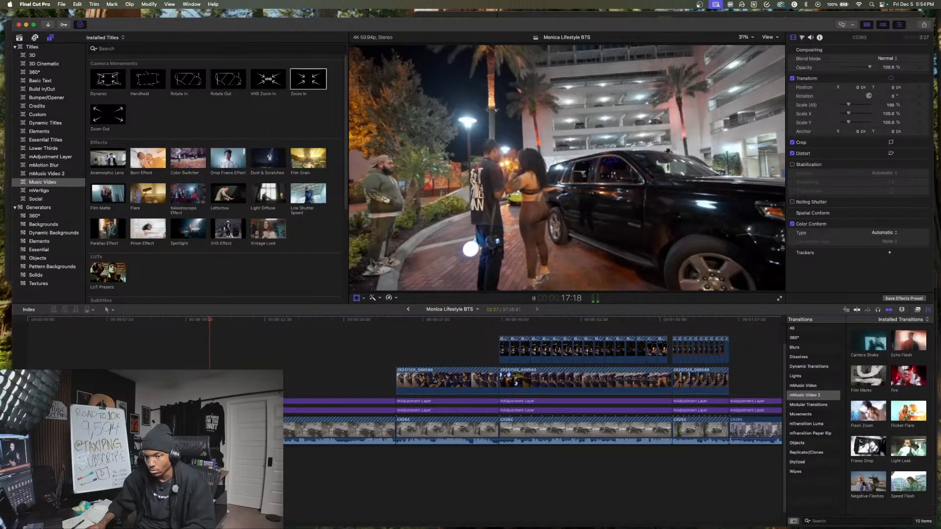
key("space")
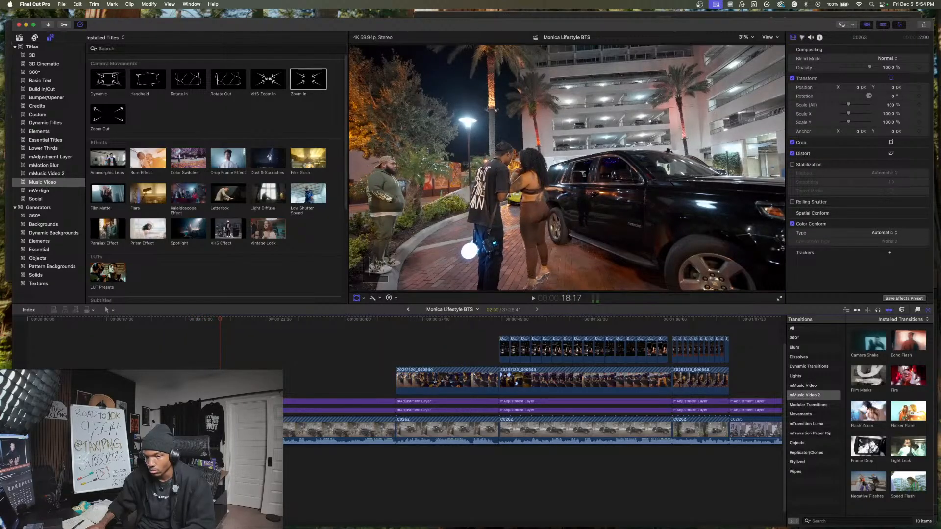
key("alt+]")
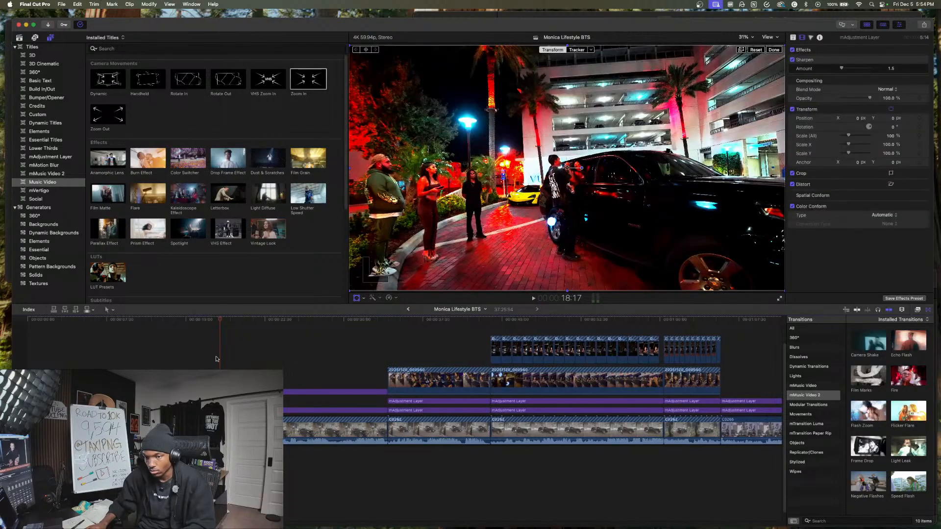
- Trim the ends of the two adjustment layers over the wide shot to match the clip's end at 18:17
left_click(206, 410, "super")
key("alt+]")
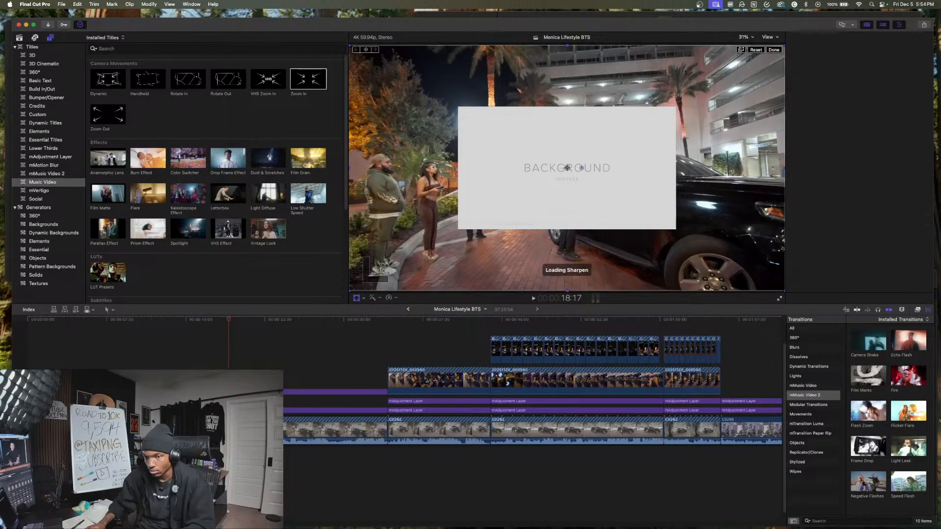
left_click(227, 401)
key("space")
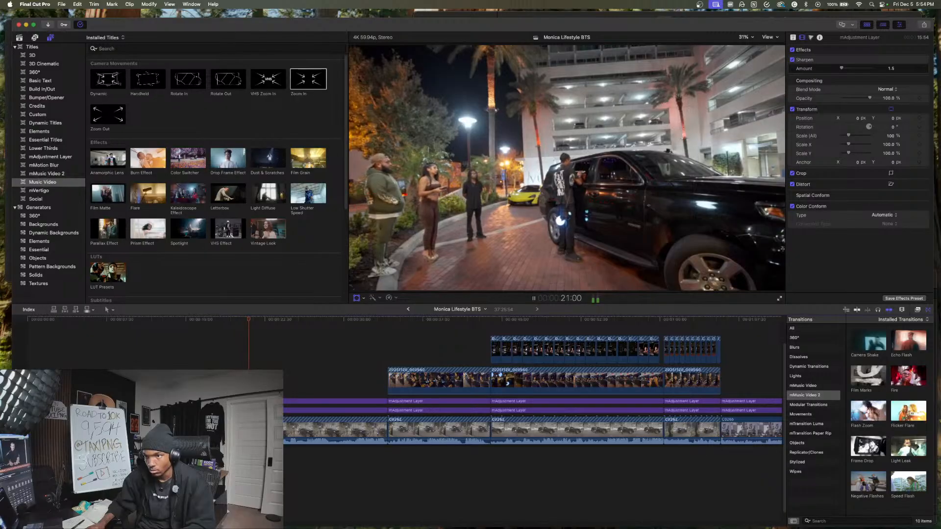
- Enlarge the 16:54 clip of the photographer and model beside the car and reposition it to frame them closely
key("space")
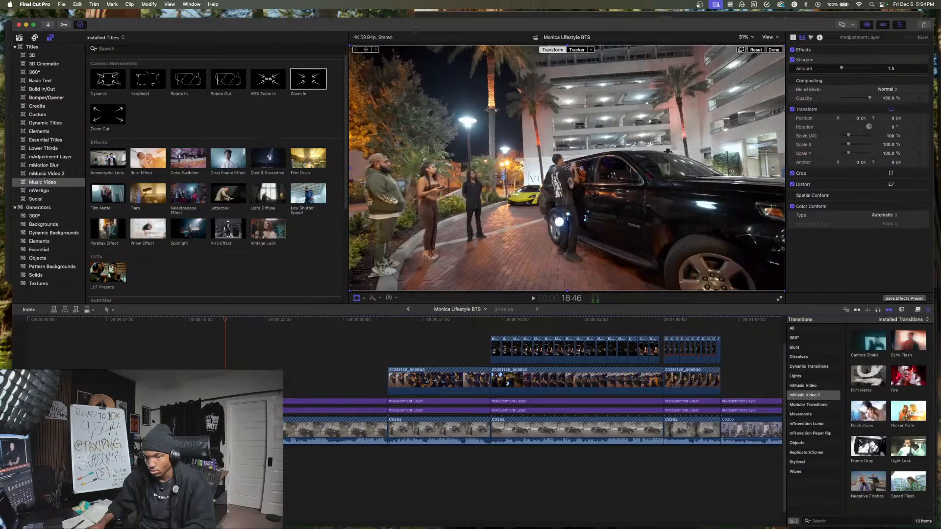
left_click(289, 381)
left_click(287, 427)
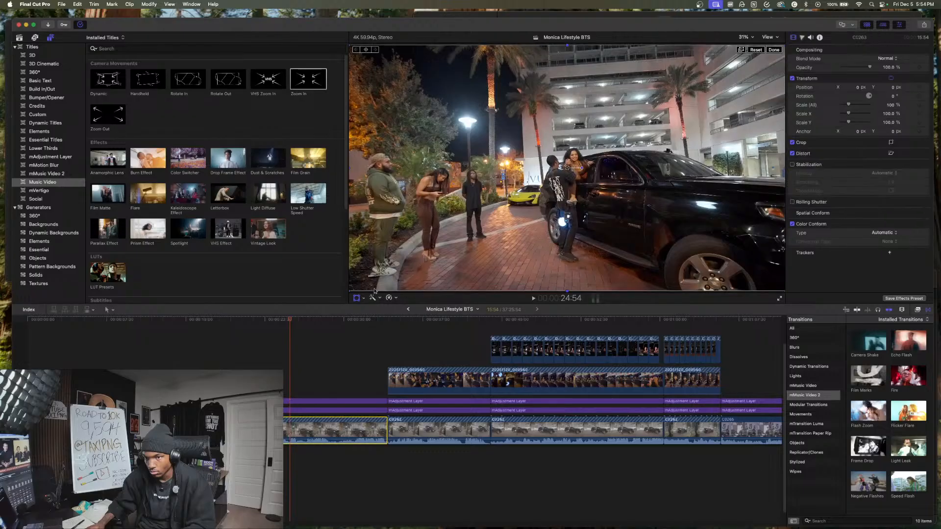
left_click_drag(351, 292, 295, 354)
left_click_drag(494, 251, 492, 209)
- Play the enlarged car clip from near its start and check the framing up to about 28:49
left_click(228, 346)
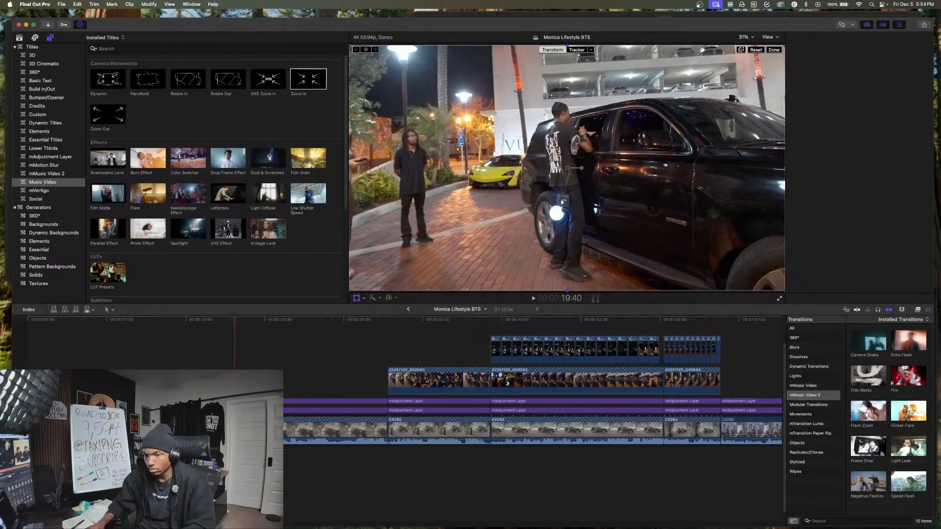
key("space")
left_click(219, 347)
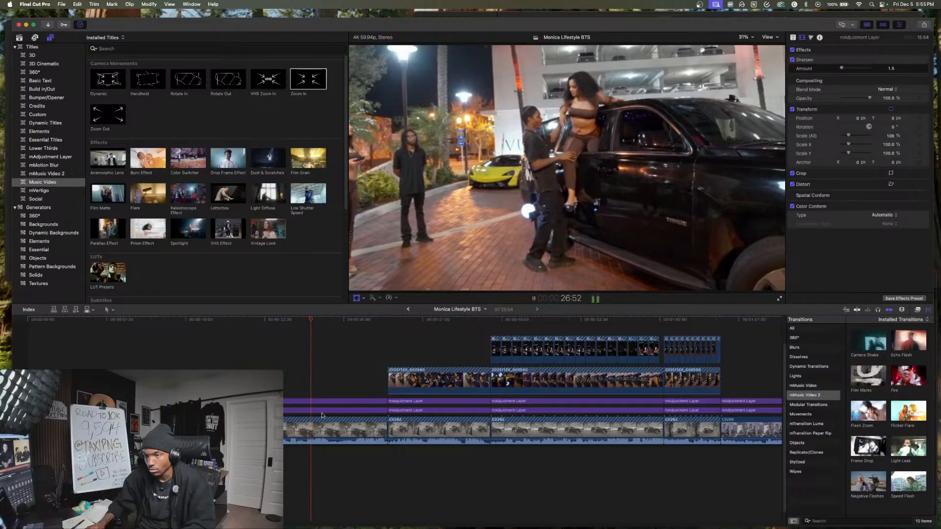
scroll(325, 413, "right", 2)
scroll(324, 413, "right", 2)
key("space")
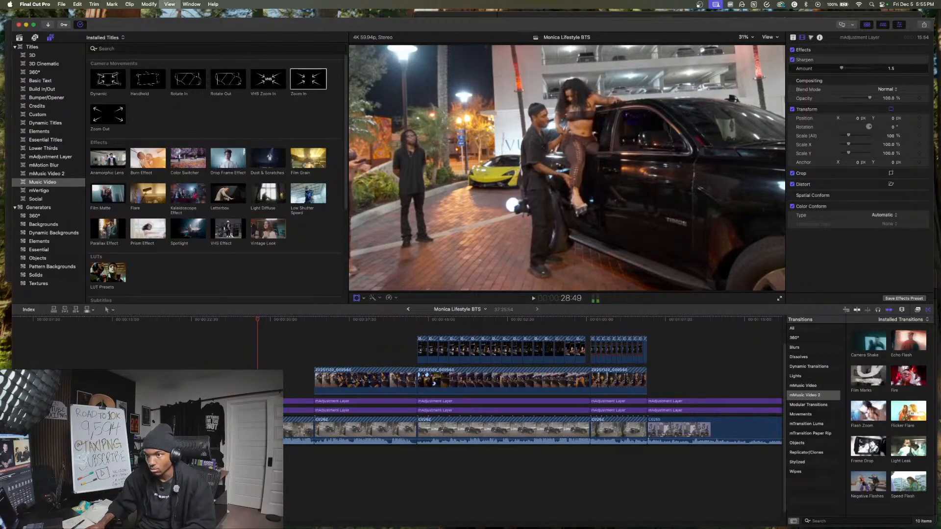
- Split the enlarged car clip and both adjustment layers above it at 28:49
left_click_drag(270, 461, 245, 400)
key("super+b")
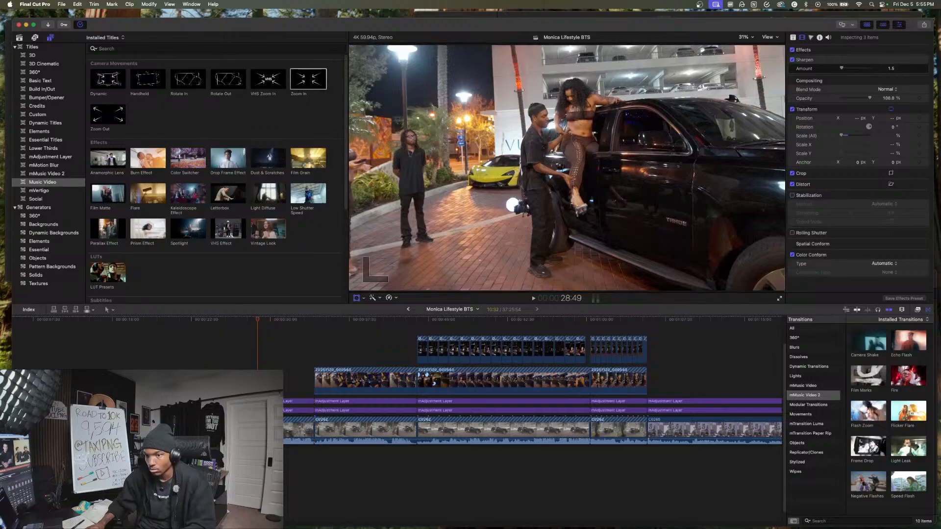
left_click(238, 461)
- Play on from 28:49, split the car clip and its adjustment layers at 33:48, and delete the short remainder before the vertical-overlay shot
key("space")
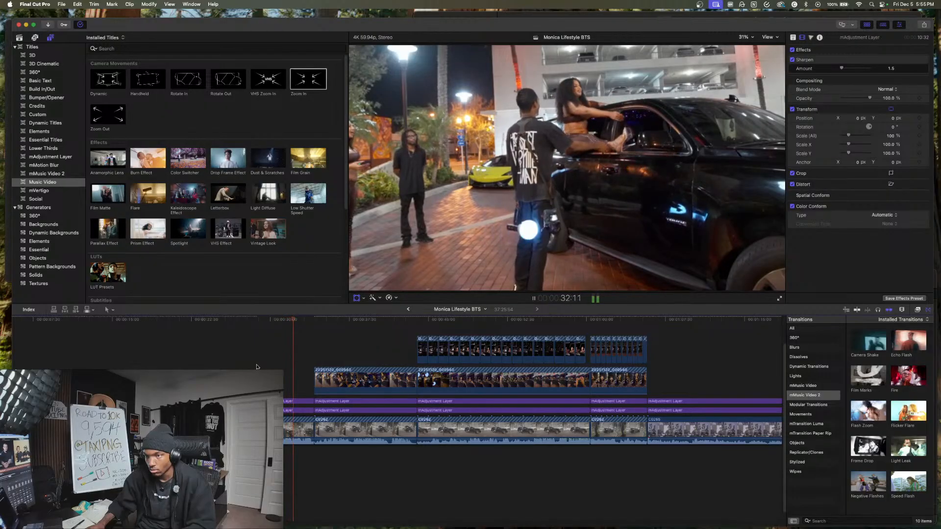
key("space")
key("shift+t")
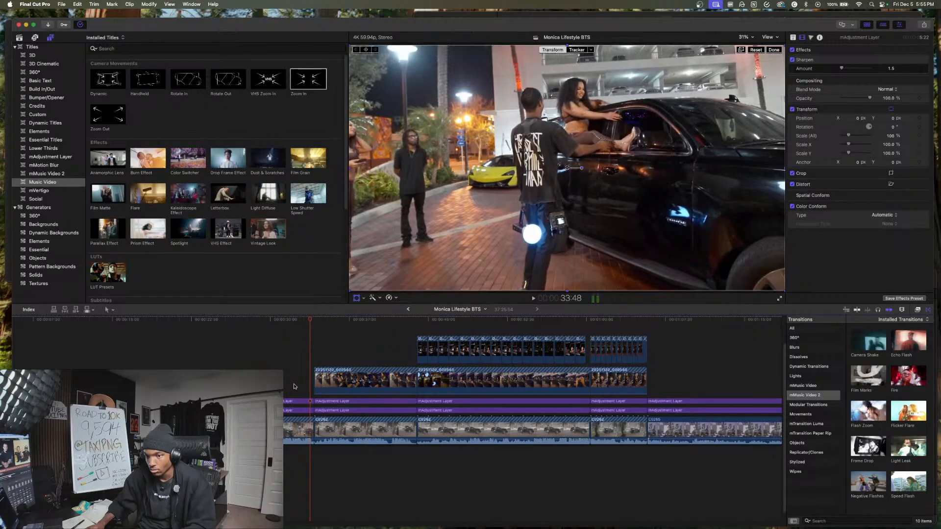
key("super+b")
left_click(313, 430)
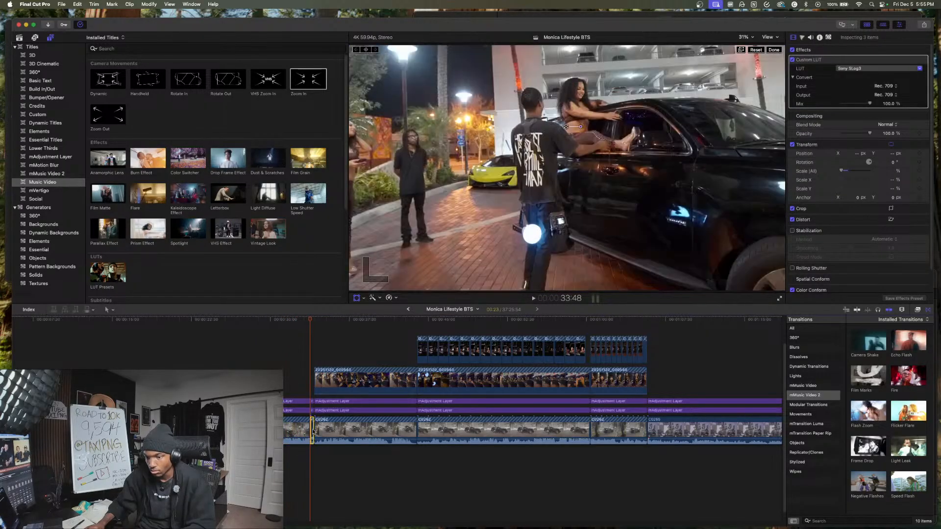
key("BackSpace")
- Review the shot with the single vertical overlay, move it with its adjustment layers to the sequence start, and play the new opening
key("space")
key("super+4")
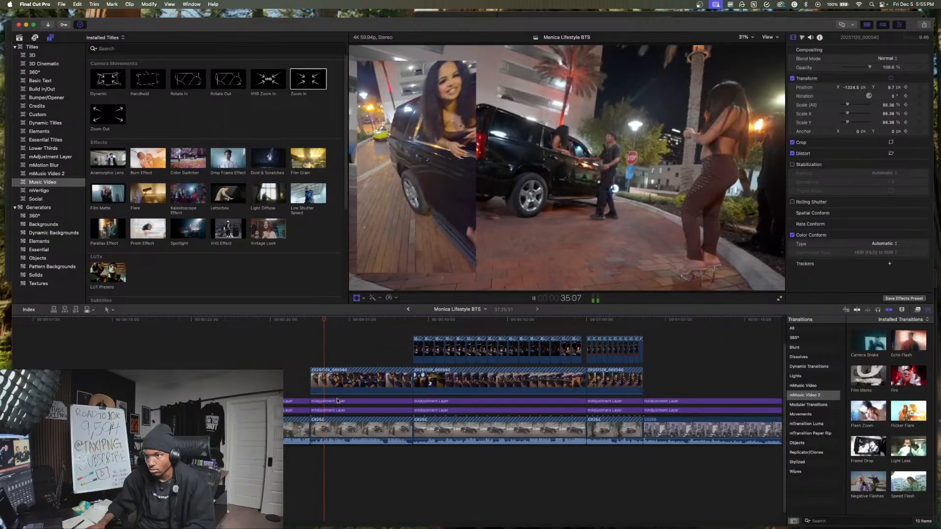
key("space")
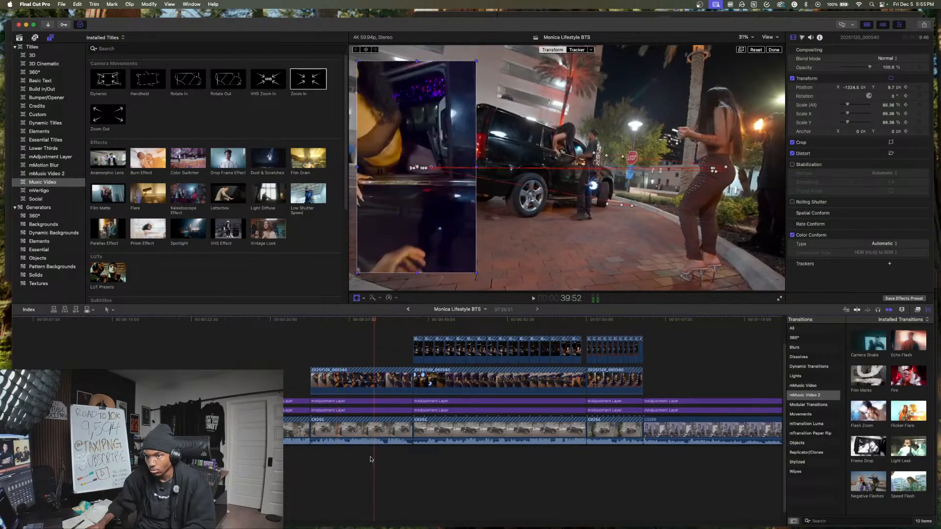
left_click_drag(319, 467, 394, 373)
left_click_drag(382, 432, 29, 433)
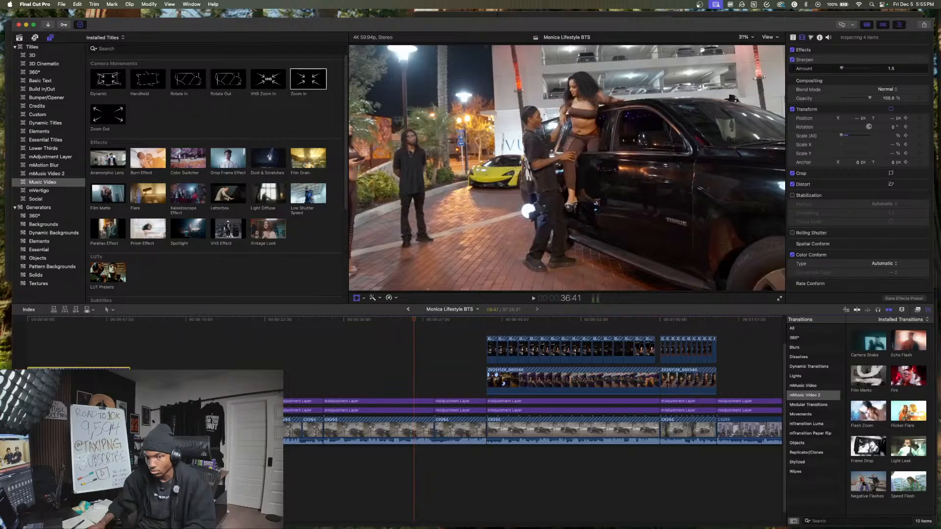
left_click(29, 465)
key("space")
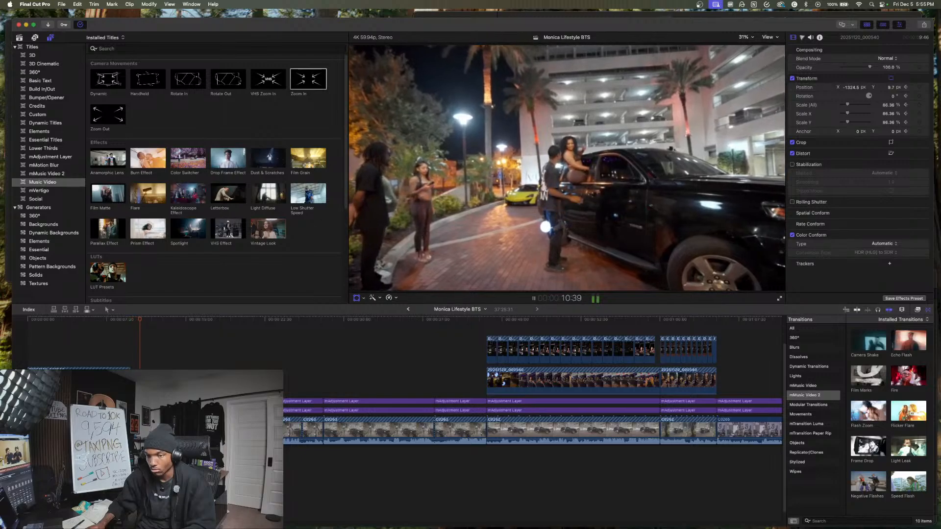
- Play the shot of the two models in the SUV window with its two overlays, and split its layers at 52:30
left_click(446, 382)
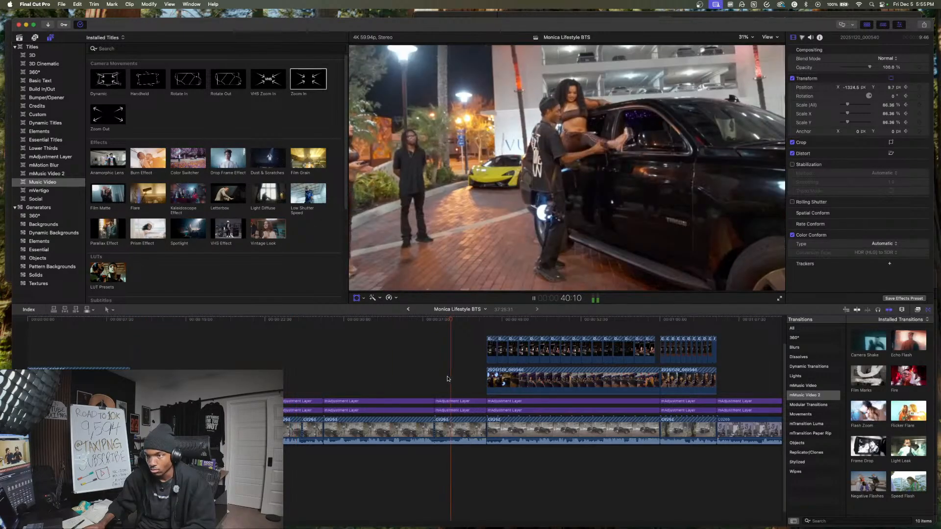
scroll(397, 389, "right", 3)
scroll(372, 383, "right", 4)
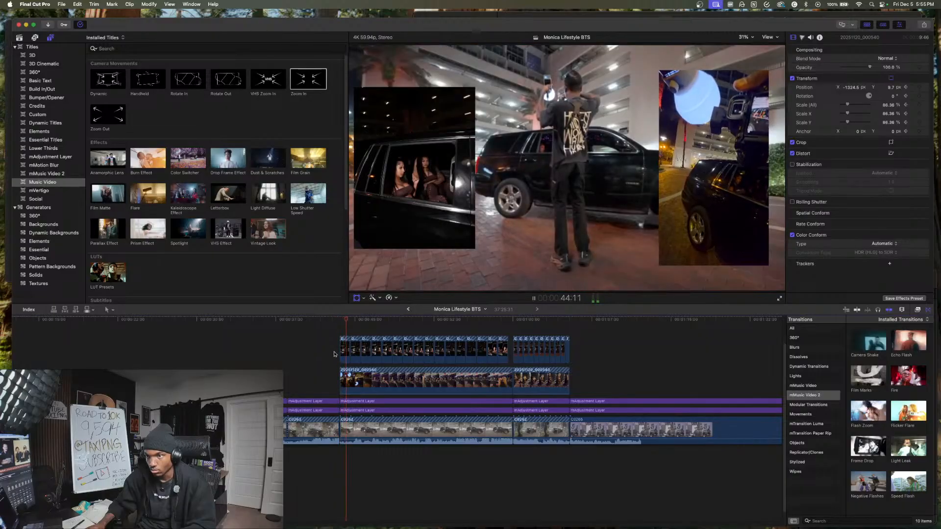
scroll(362, 346, "right", 3)
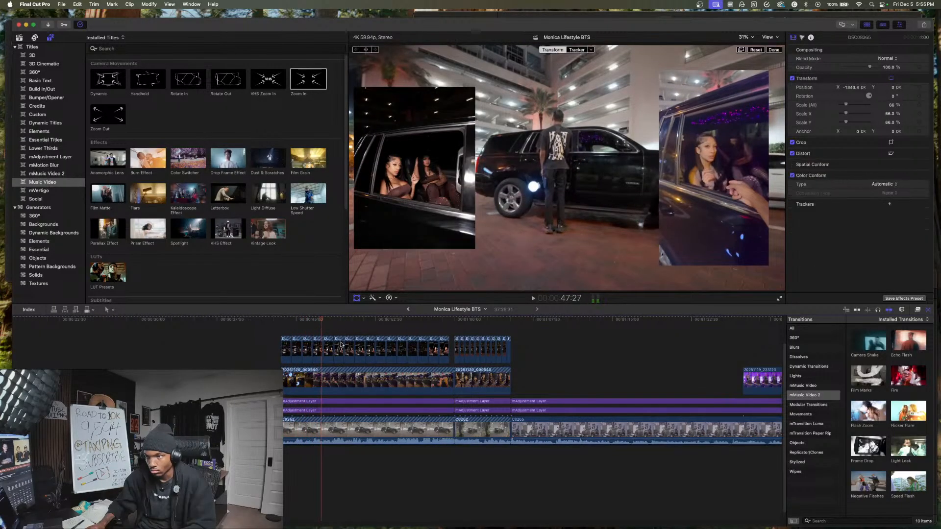
scroll(337, 341, "right", 6)
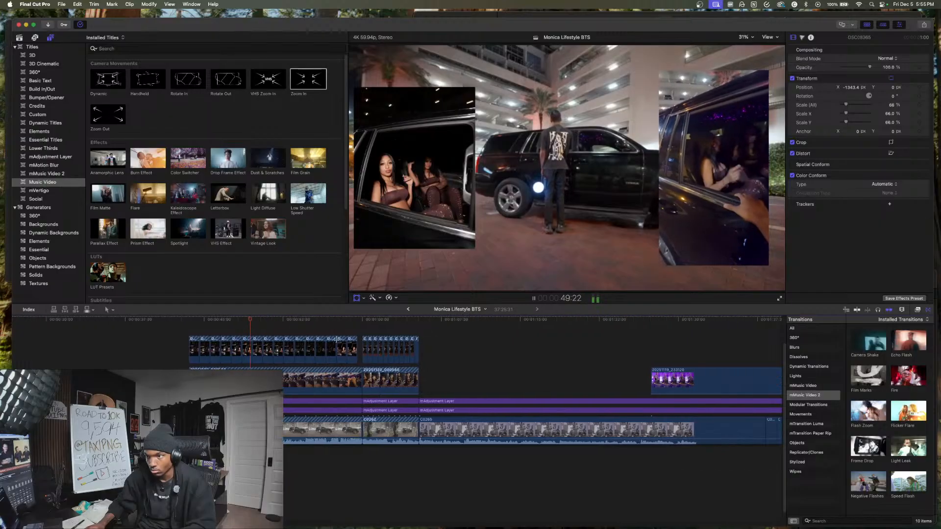
scroll(304, 342, "down", 1)
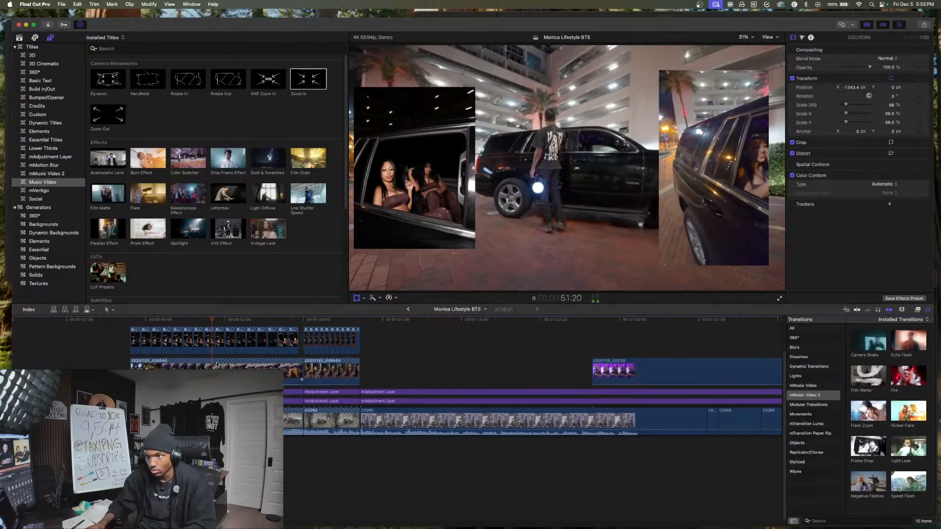
key("space")
key("space")
left_click_drag(237, 450, 227, 326)
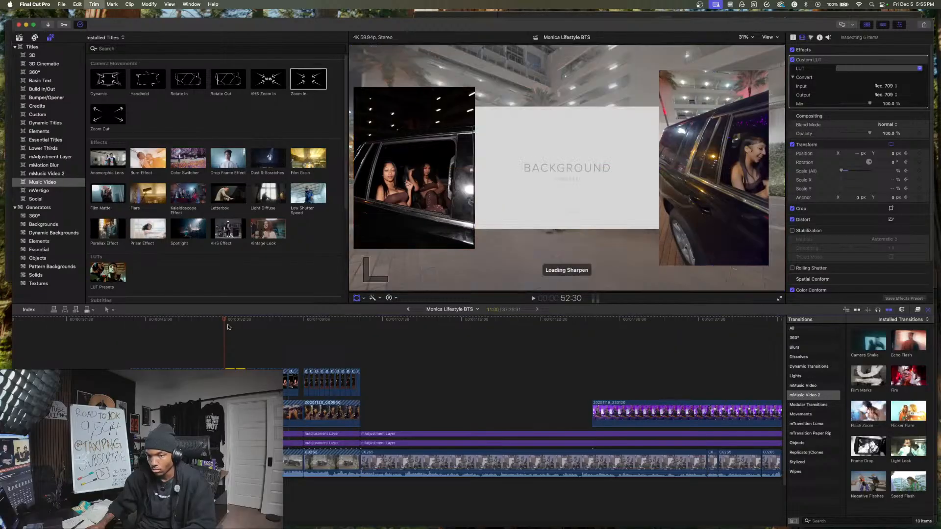
- Play on through the SUV window shot and split its video, overlay and adjustment layers again at 56:48
key("space")
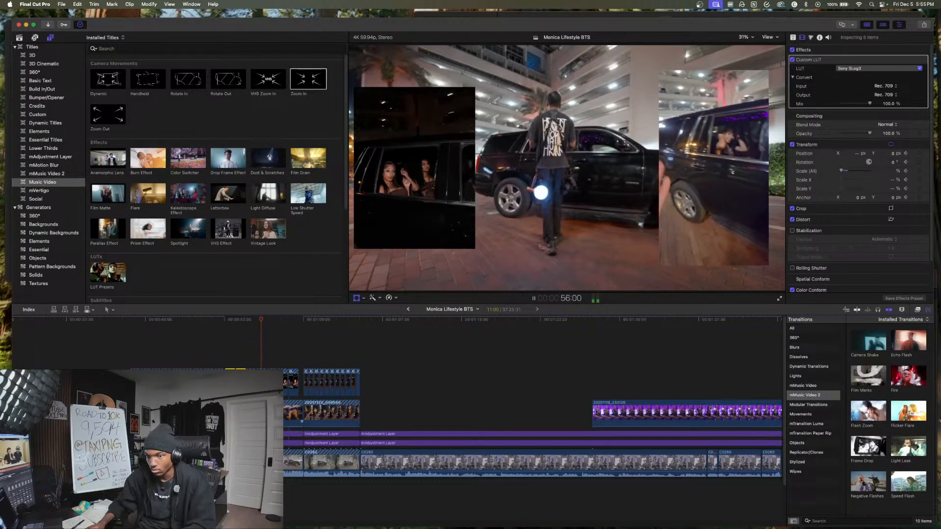
key("space")
left_click(269, 463)
left_click_drag(271, 357, 271, 361)
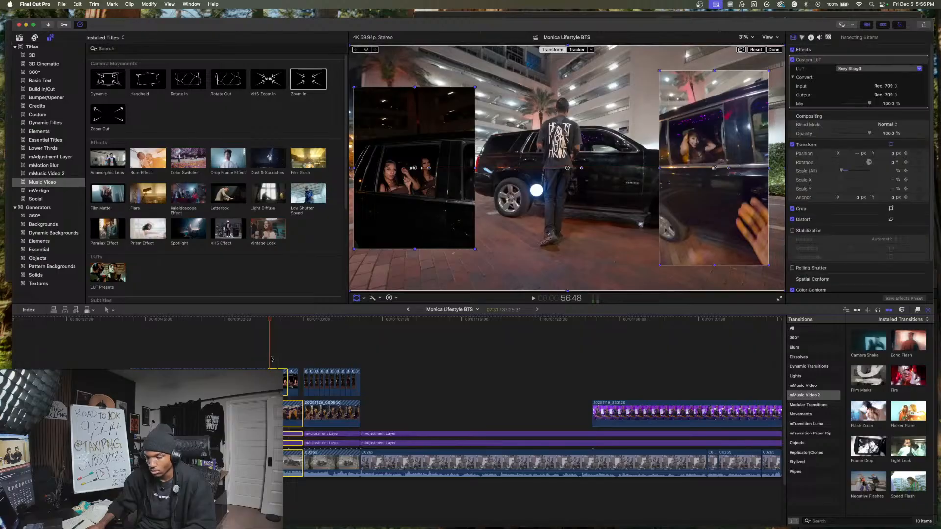
- Move the shot of the models standing beside the SUV, with its overlays and adjustment layers, directly after the opening shot
key("space")
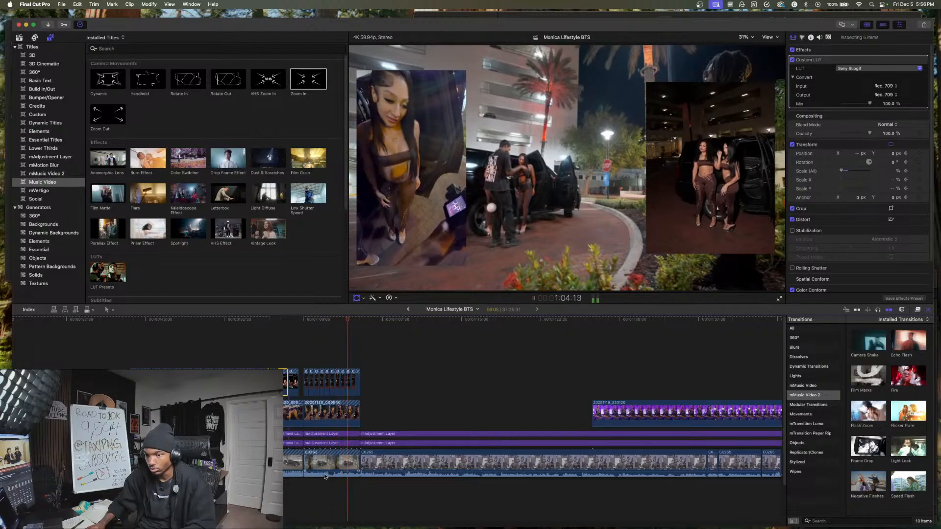
left_click_drag(327, 485, 351, 408)
left_click_drag(347, 412, 28, 405)
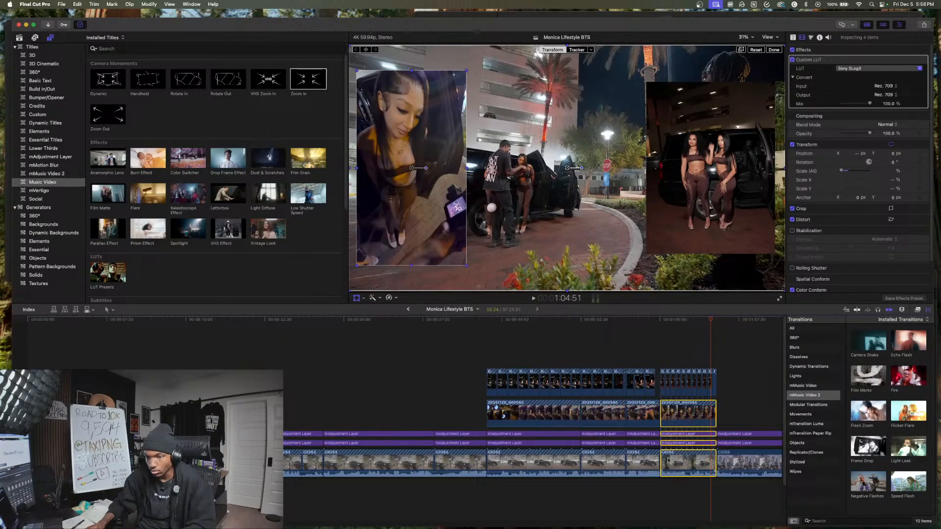
left_click_drag(674, 461, 164, 365)
left_click_drag(160, 451, 147, 458)
left_click(119, 345)
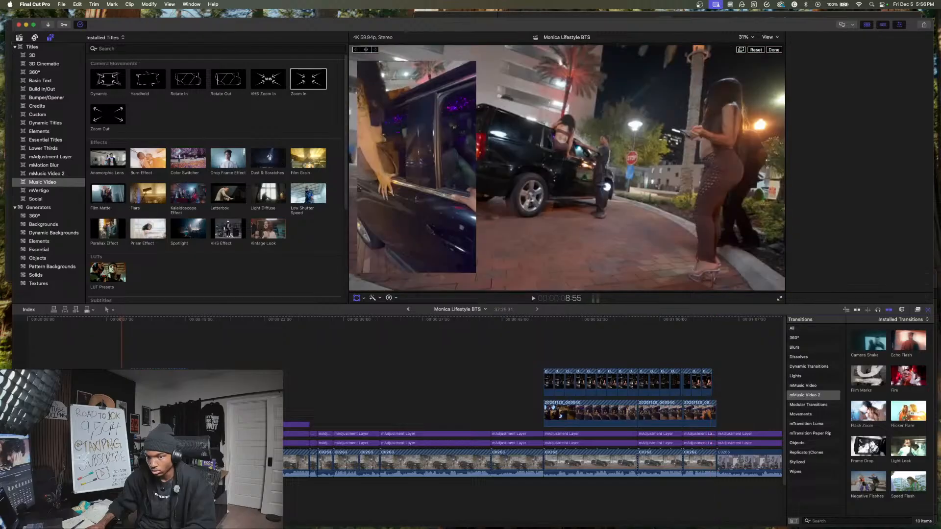
- Add the Zoom In camera movement over the second opening shot and trim its end to the shot's end at about 15:11
key("space")
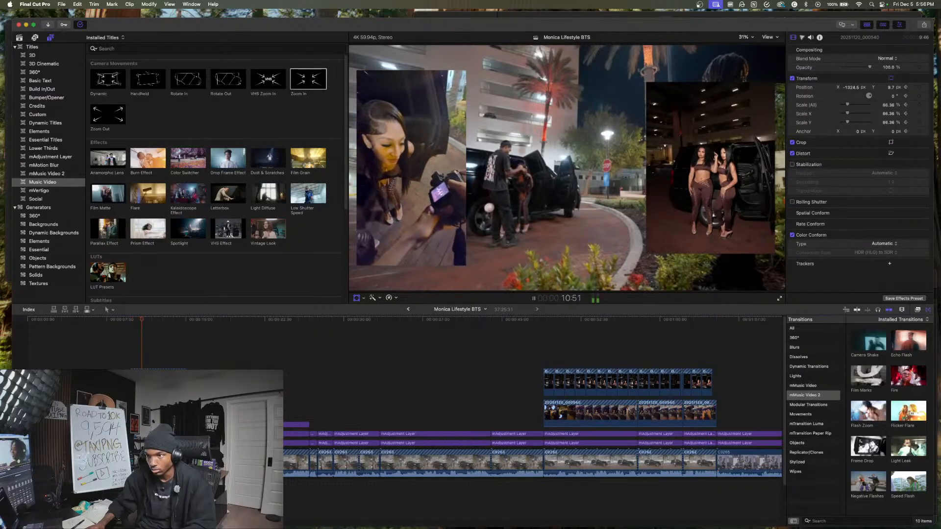
key("space")
key("shift+t")
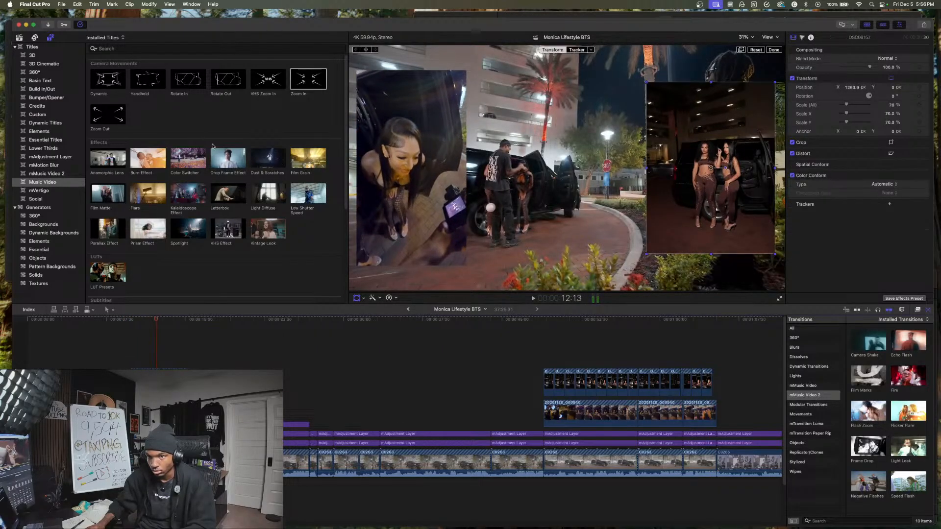
left_click_drag(314, 86, 132, 440)
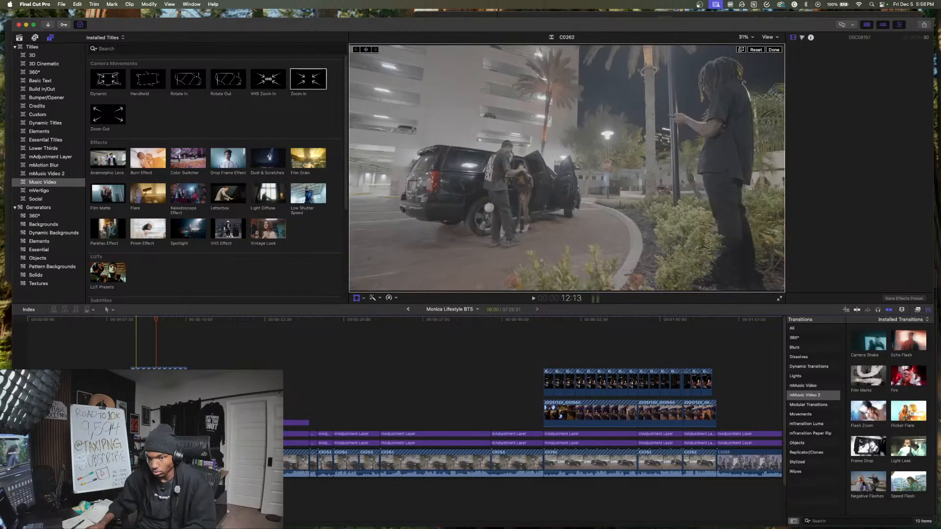
left_click(356, 299)
key("space")
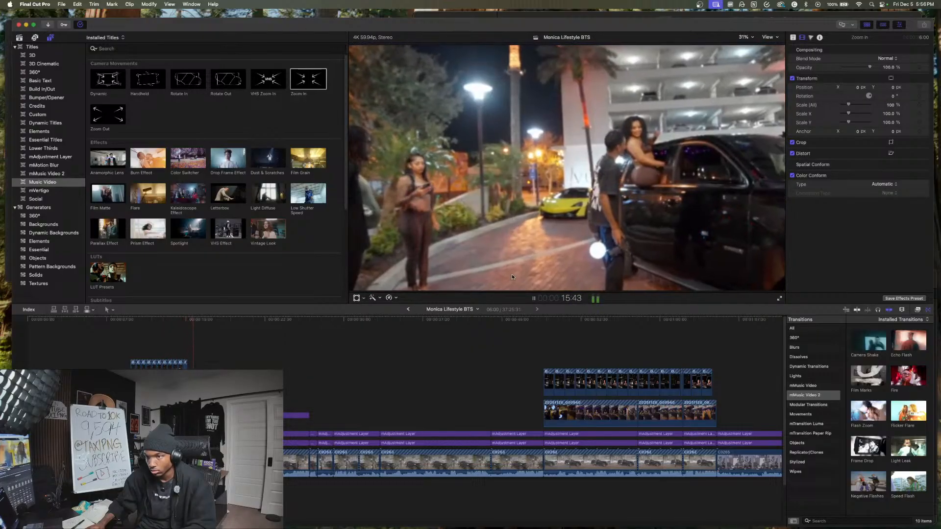
key("space")
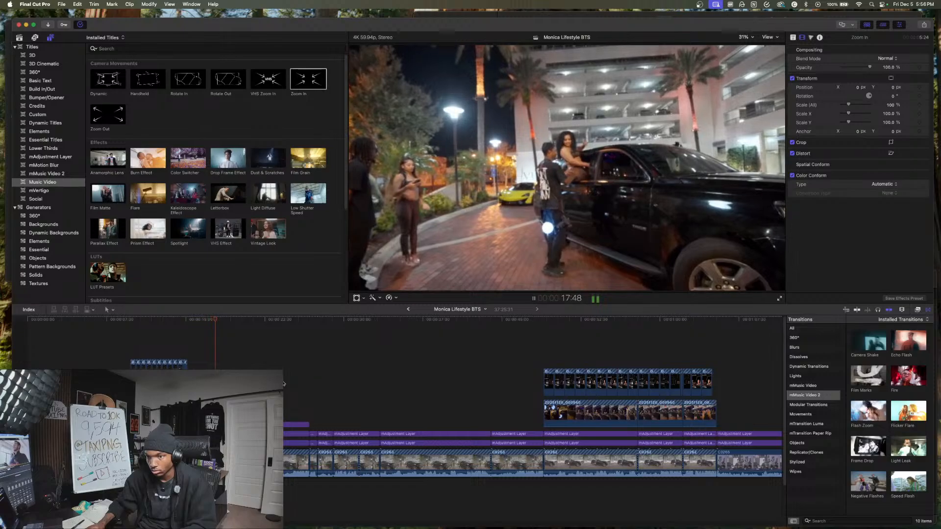
left_click(321, 384)
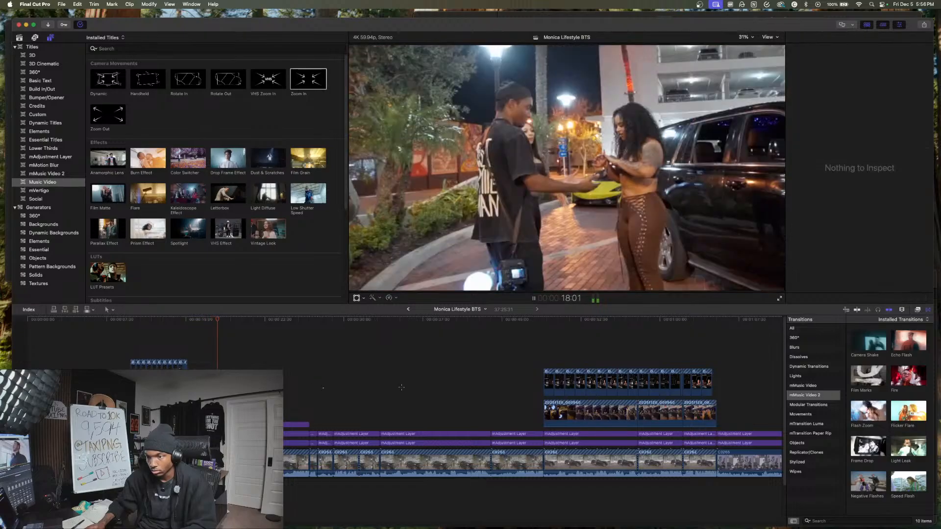
- Play ahead into the talking-head section and add the default transition only at the start of its connected purple-lit clip
left_click(399, 384)
left_click(538, 364)
scroll(537, 362, "right", 5)
left_click(498, 359)
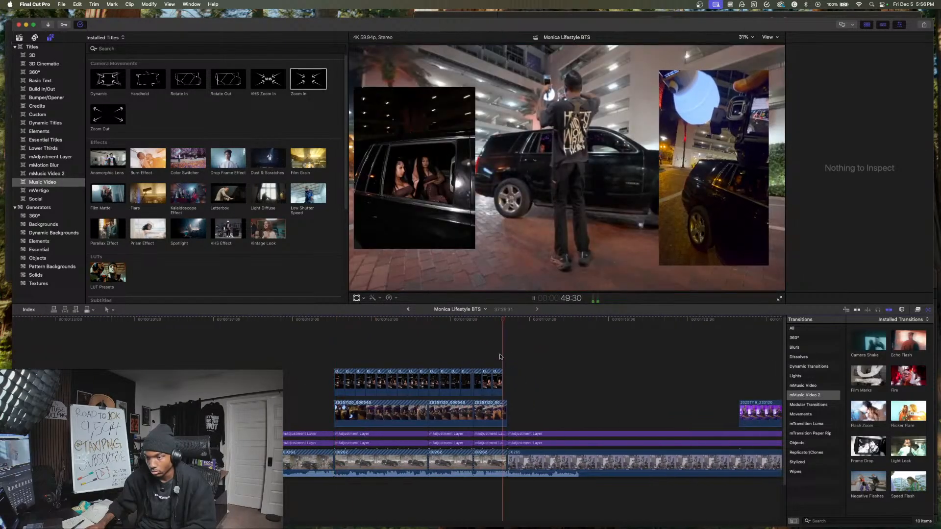
scroll(500, 357, "right", 4)
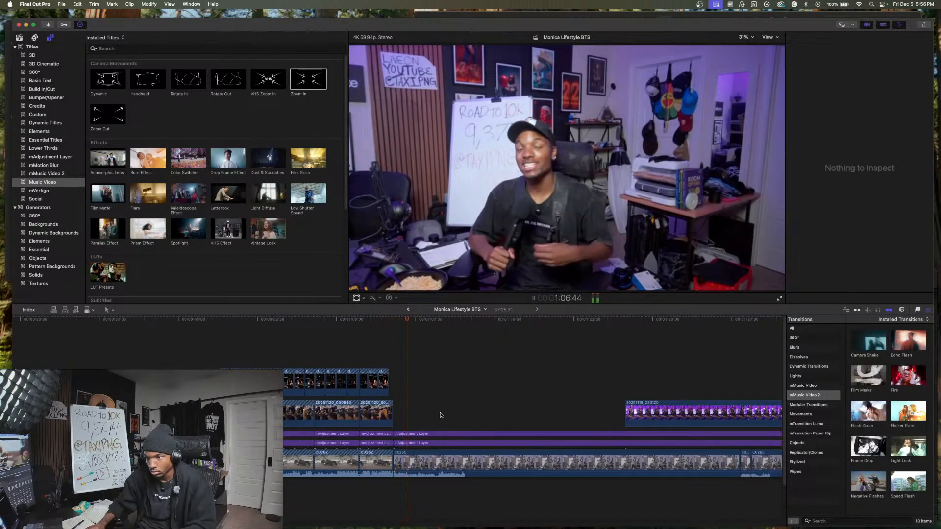
scroll(585, 392, "right", 5)
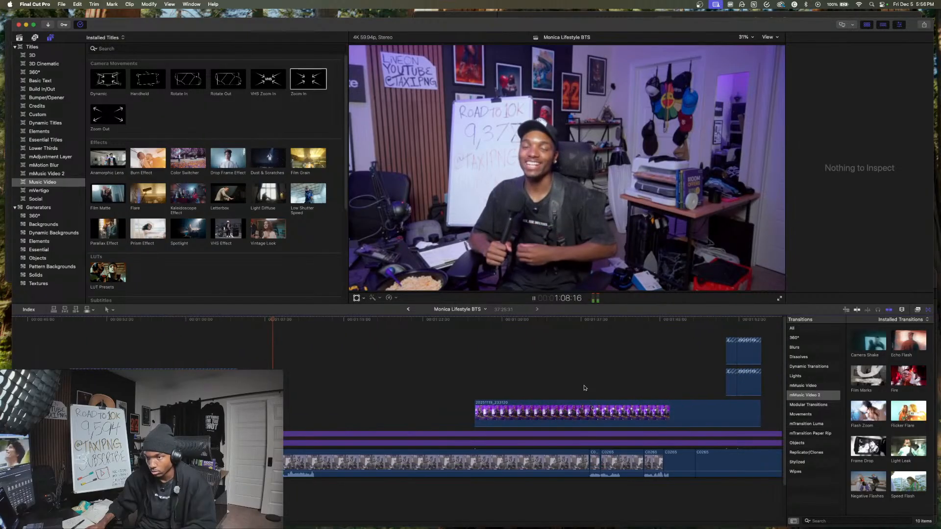
left_click(522, 416)
key("super+t")
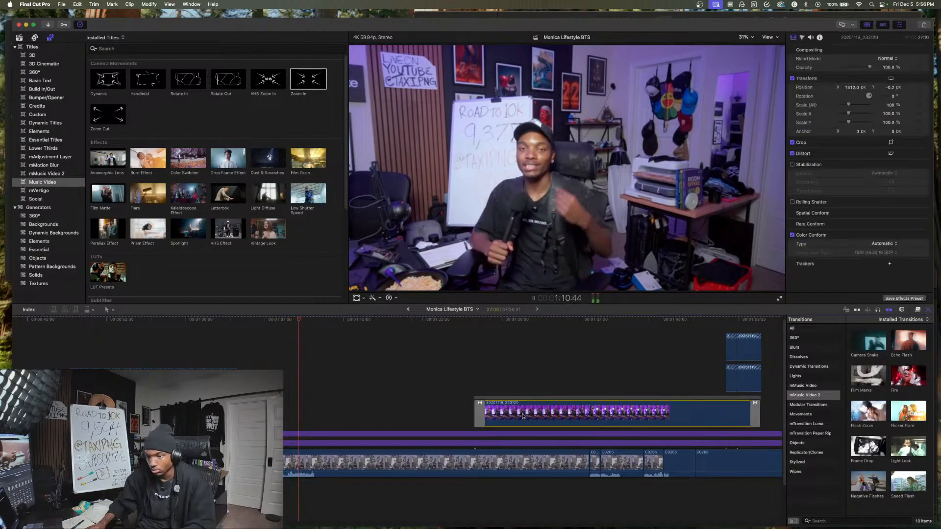
left_click(755, 415)
key("Delete")
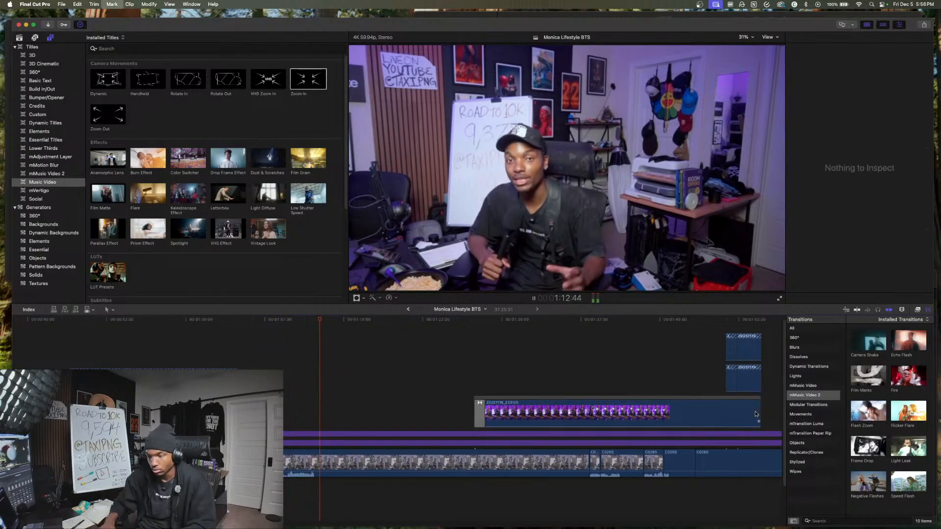
- Add Zoom In over the start of the talking-head clip and extend it to the connected clip's start, 22:01 long
scroll(616, 409, "right", 3)
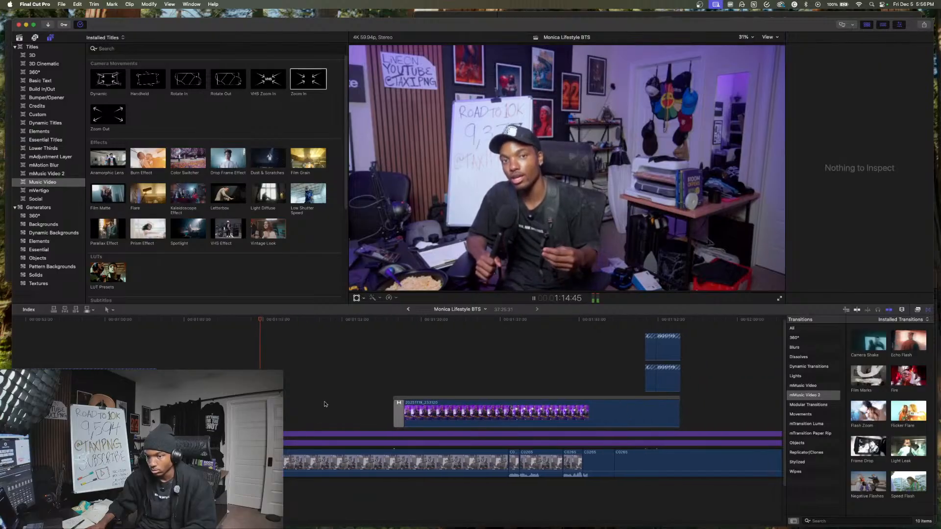
key("space")
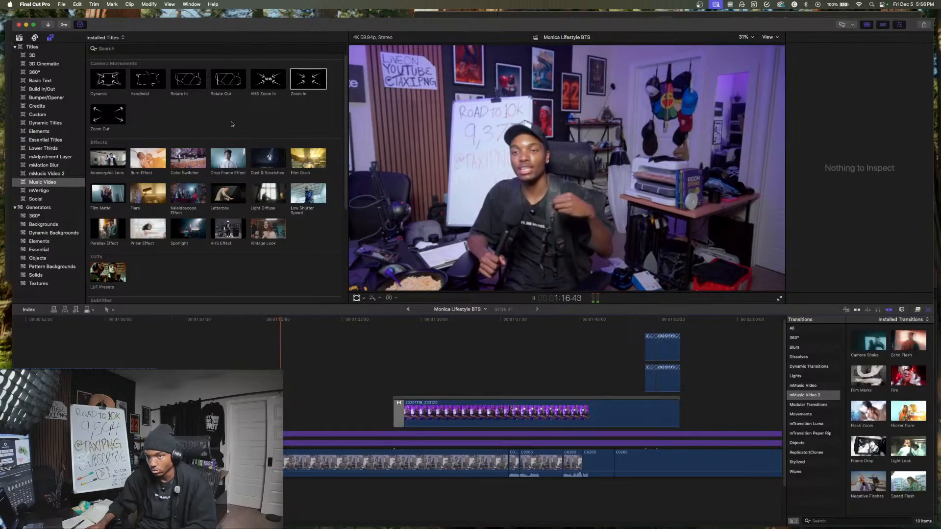
left_click_drag(302, 75, 162, 392)
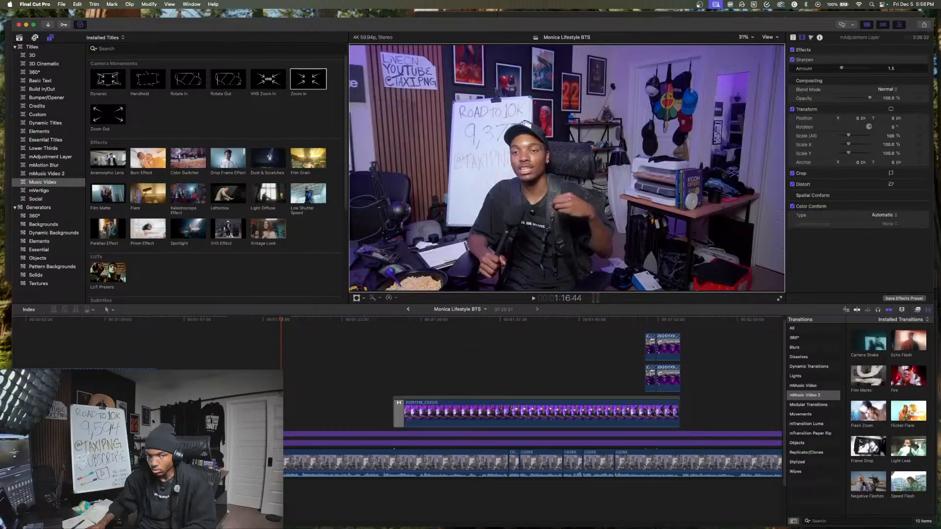
left_click_drag(310, 83, 162, 392)
left_click_drag(225, 425, 392, 423)
left_click(260, 409)
key("space")
key("space")
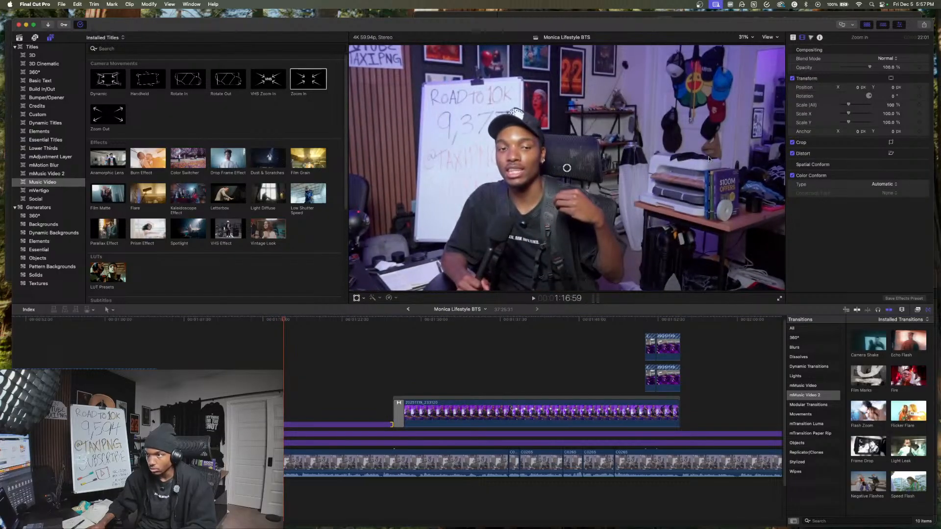
left_click(761, 18)
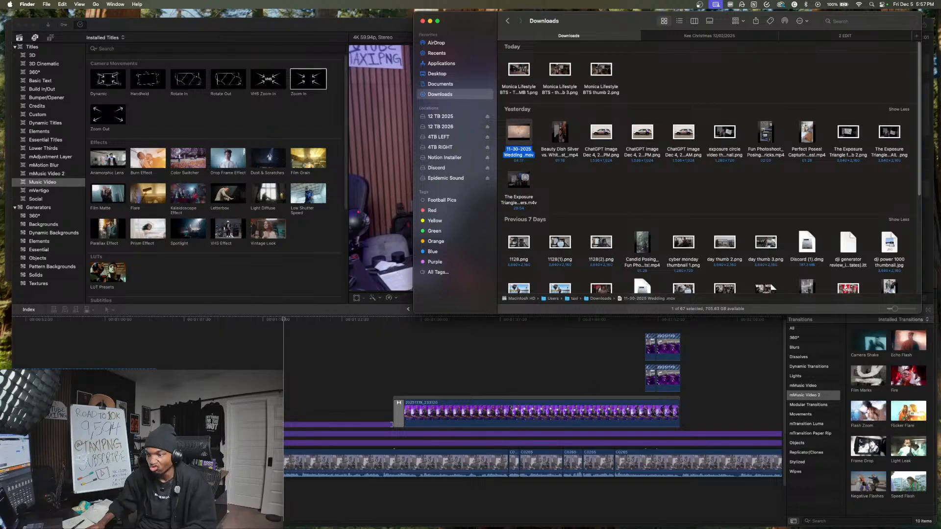
key("super+Tab")
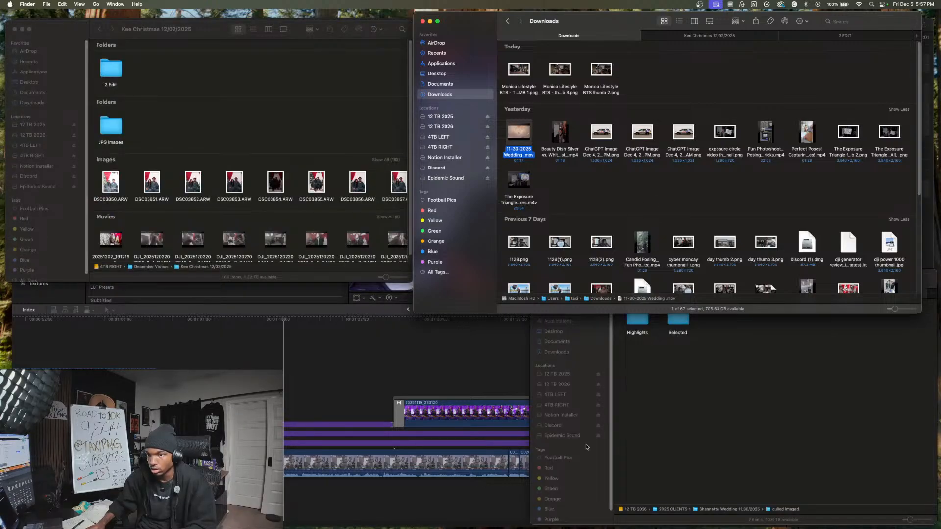
key("super+grave")
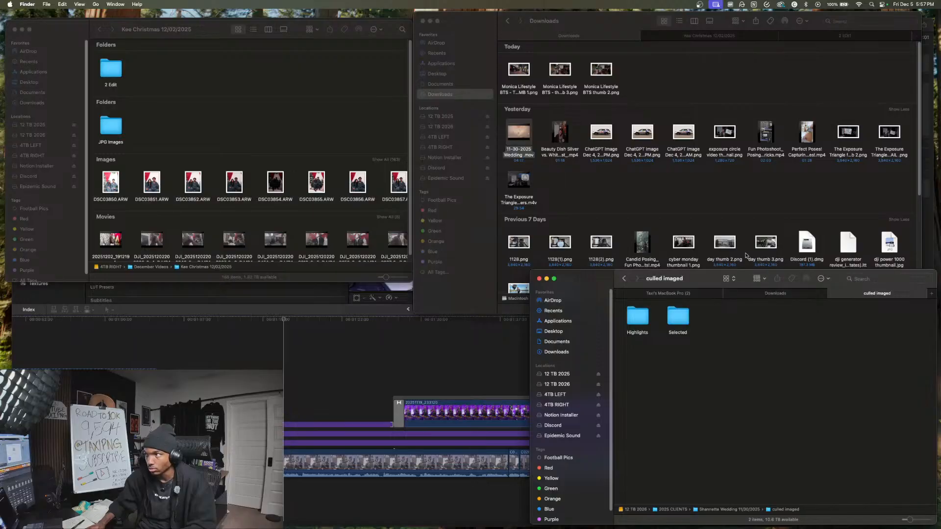
key("super+grave")
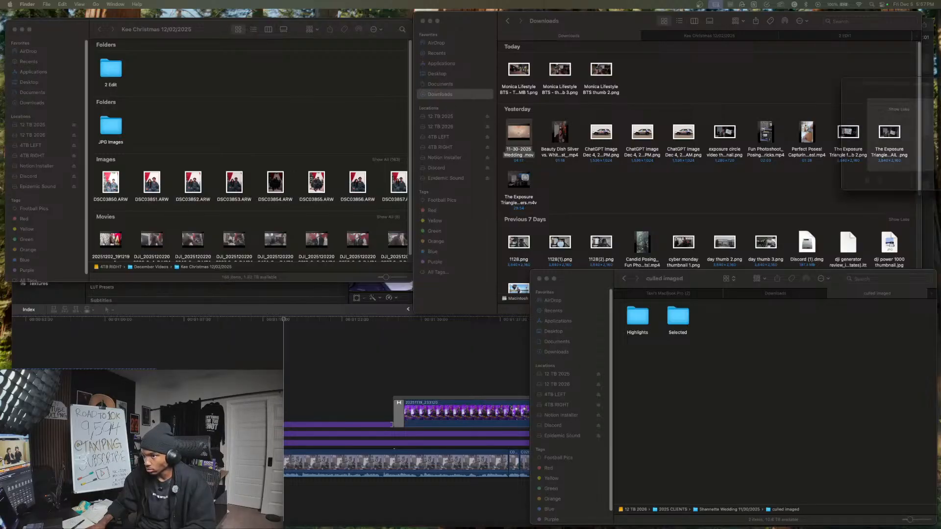
key("space")
key("space")
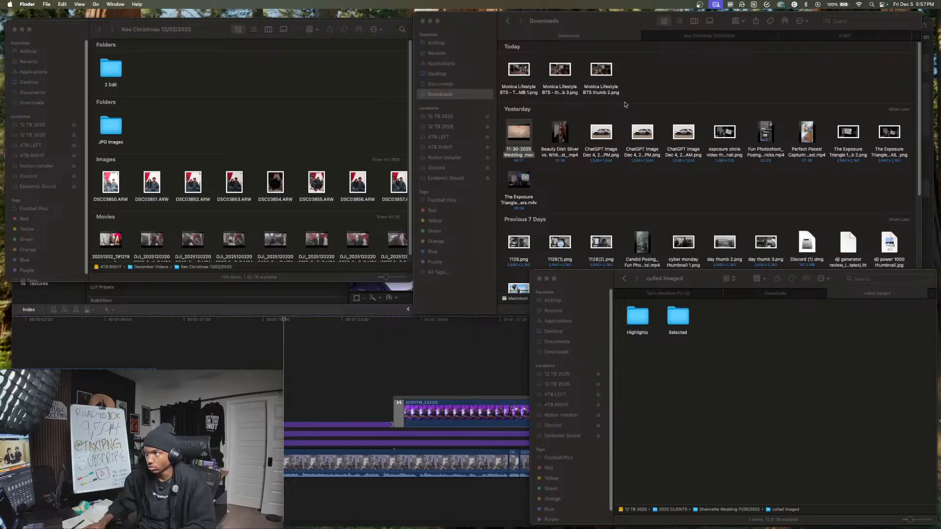
left_click_drag(940, 201, 161, 488)
- Set the background music's volume under the talking-head section to -30 dB and play on into the connected purple-lit clip
left_click(161, 504)
key("space")
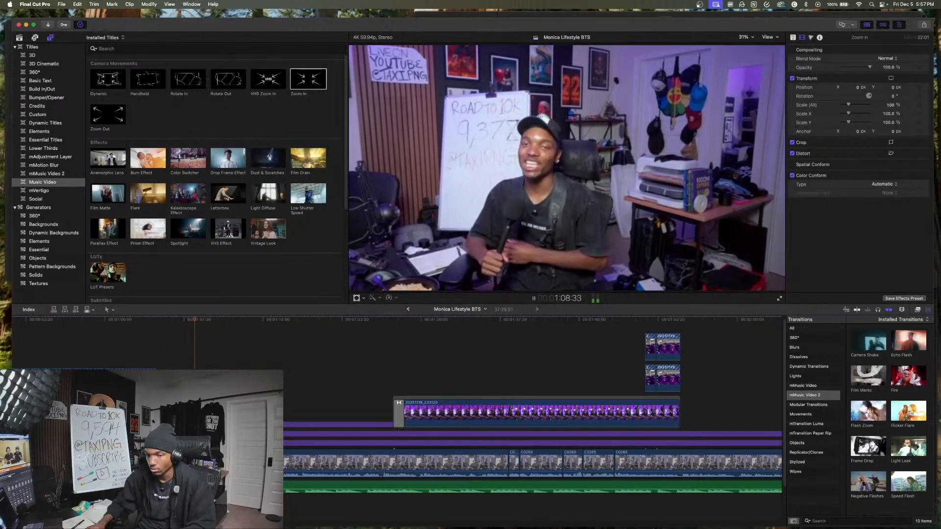
left_click(167, 488)
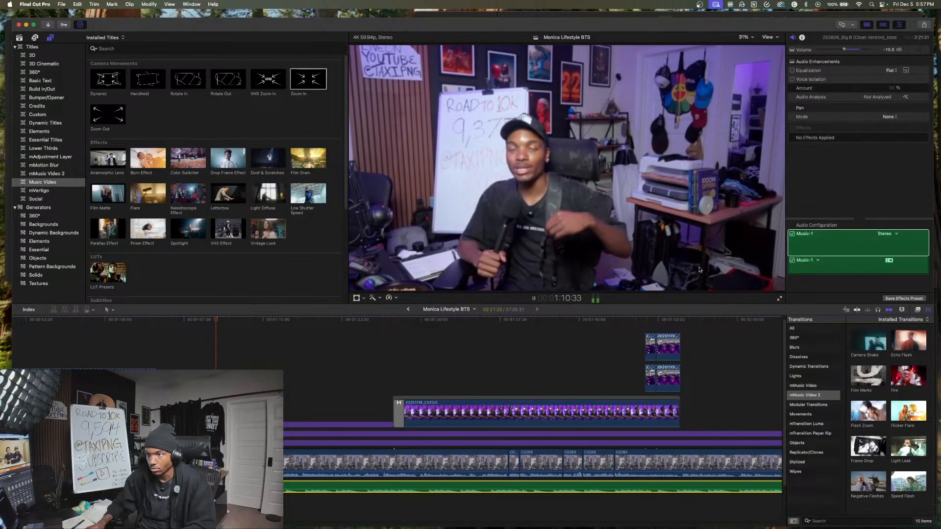
left_click(889, 51)
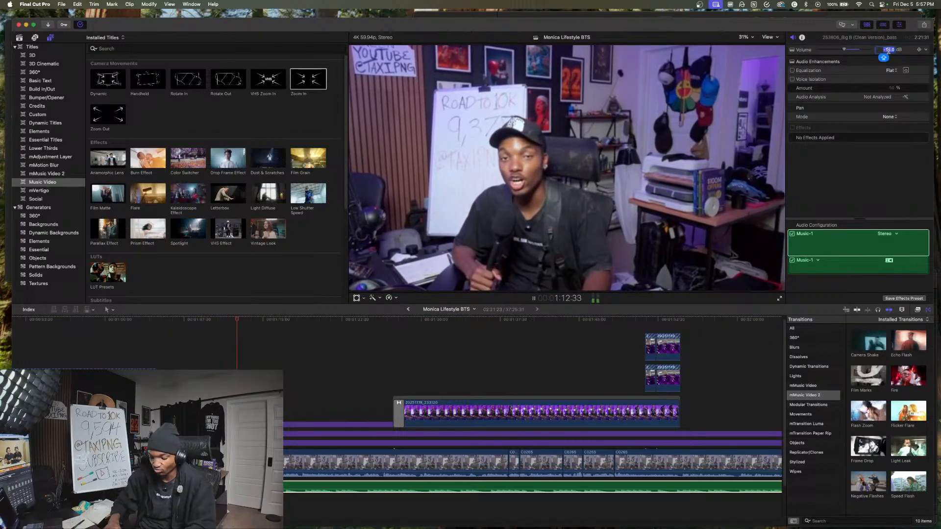
type("-30")
key("Return")
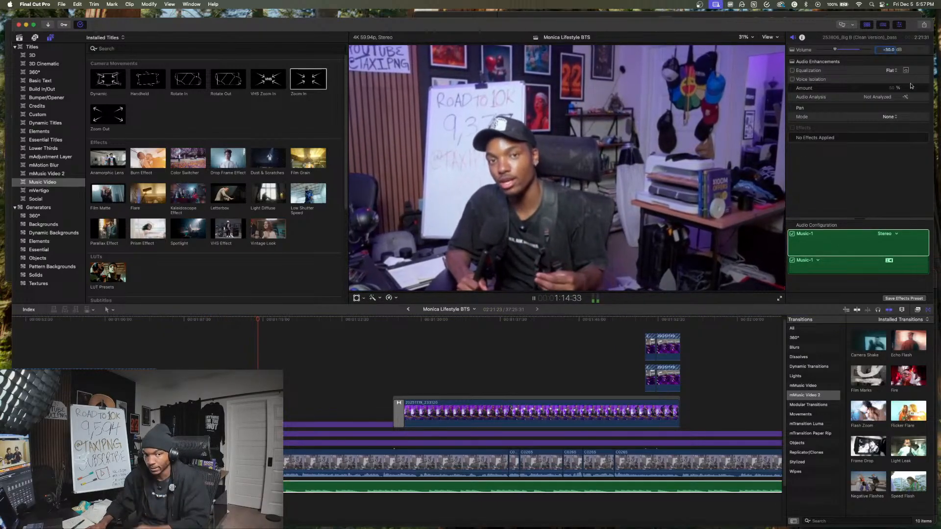
scroll(317, 373, "right", 4)
left_click(358, 375)
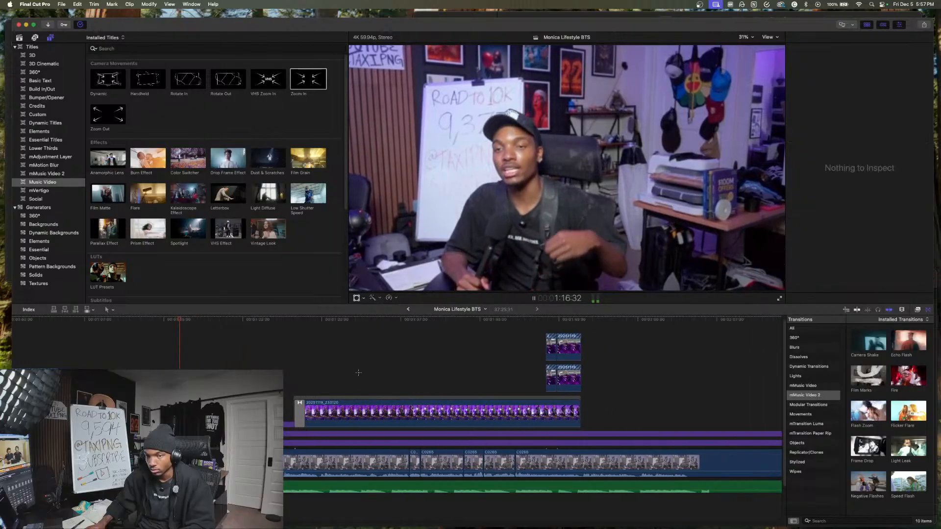
key("space")
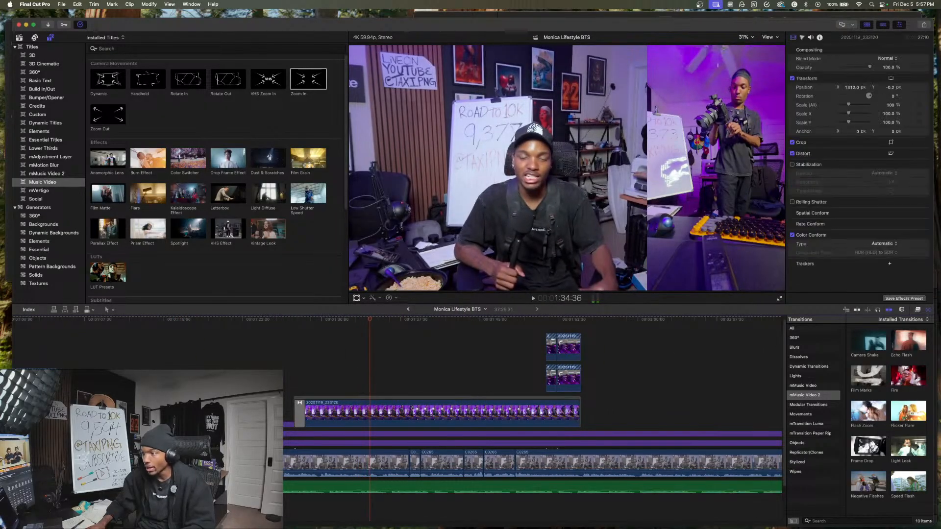